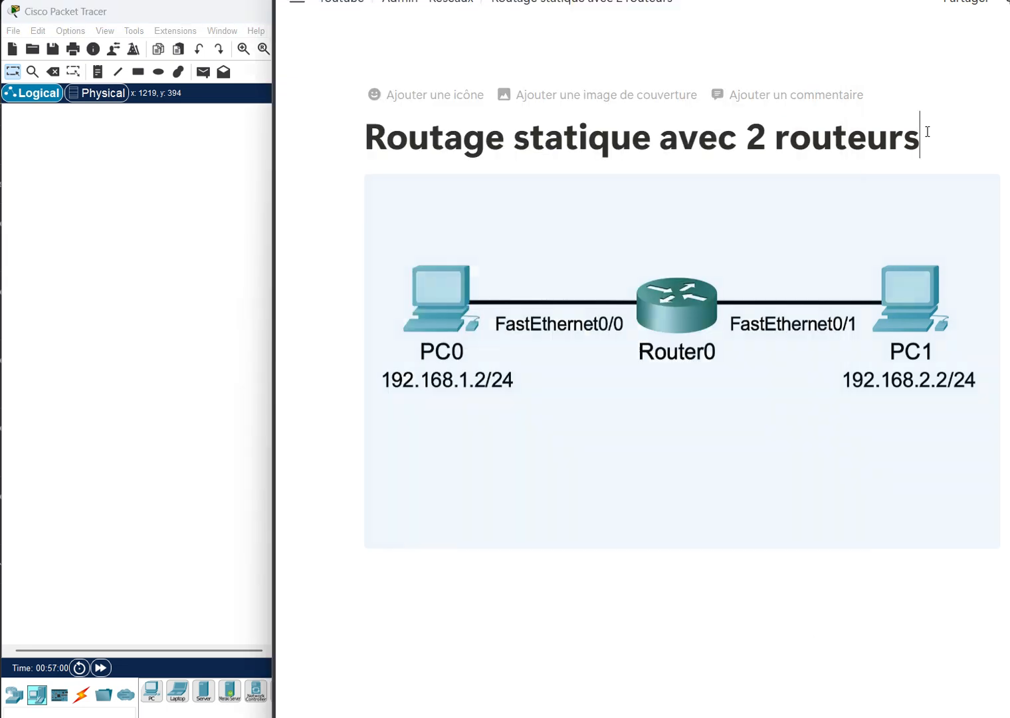
# - Delete the network diagram image from the "Routage statique avec 2 routeurs" note and switch to Cisco Packet Tracer
pyautogui.click(616, 263)
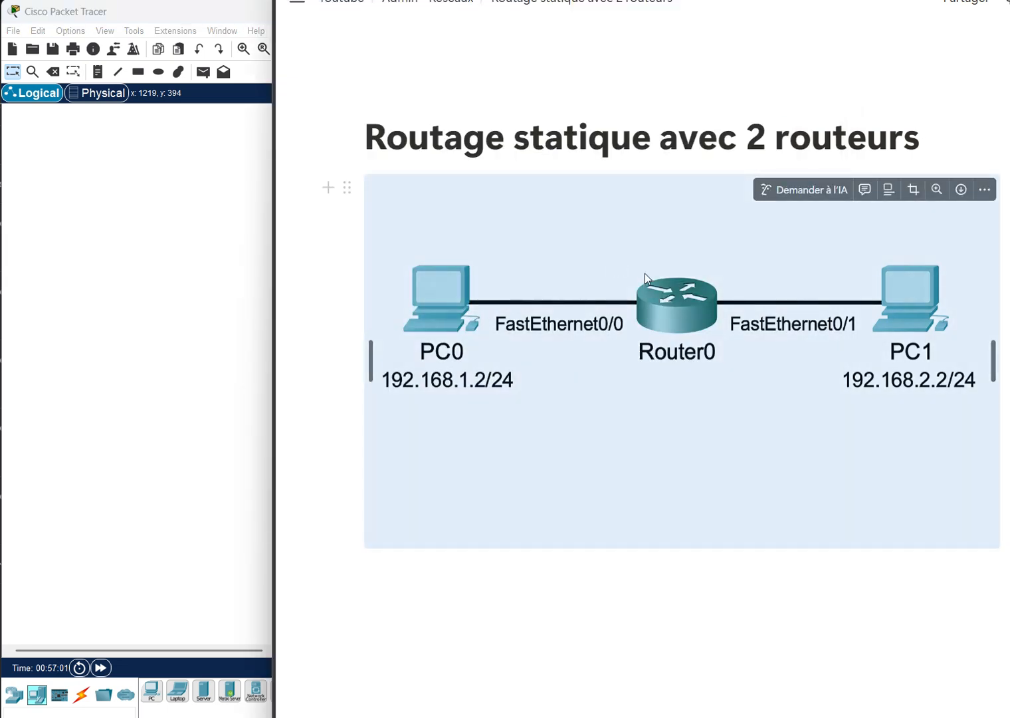
pyautogui.press('Delete')
pyautogui.click(169, 270)
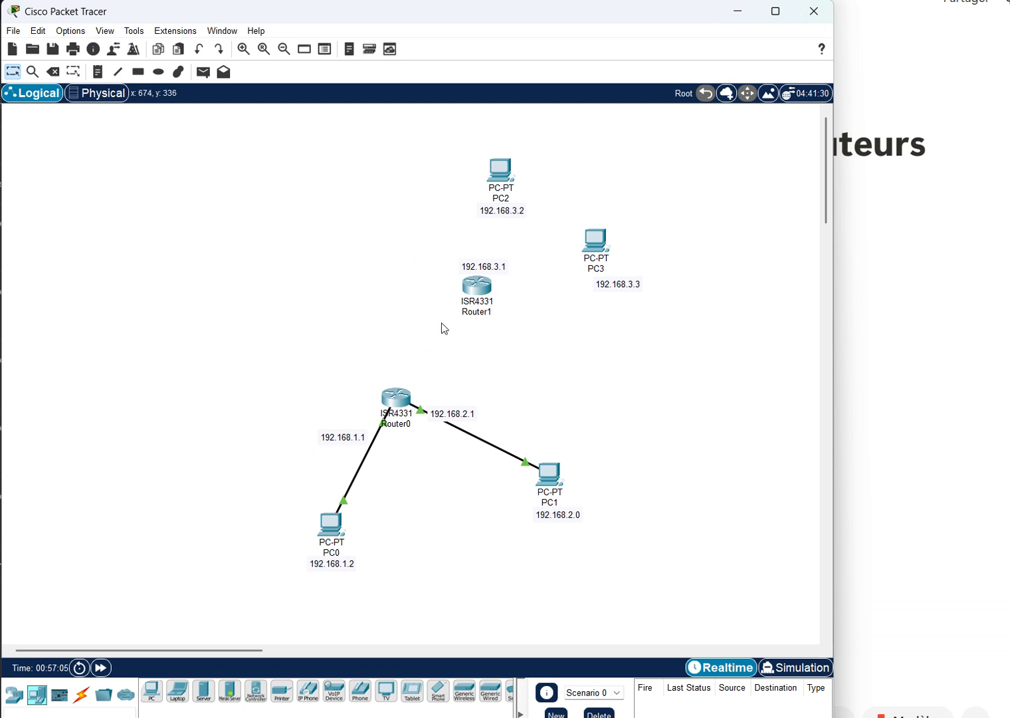
# - Connect PC3's FastEthernet0 to Router1's GigabitEthernet0/0/0 with a copper straight-through cable
pyautogui.click(81, 707)
pyautogui.click(203, 691)
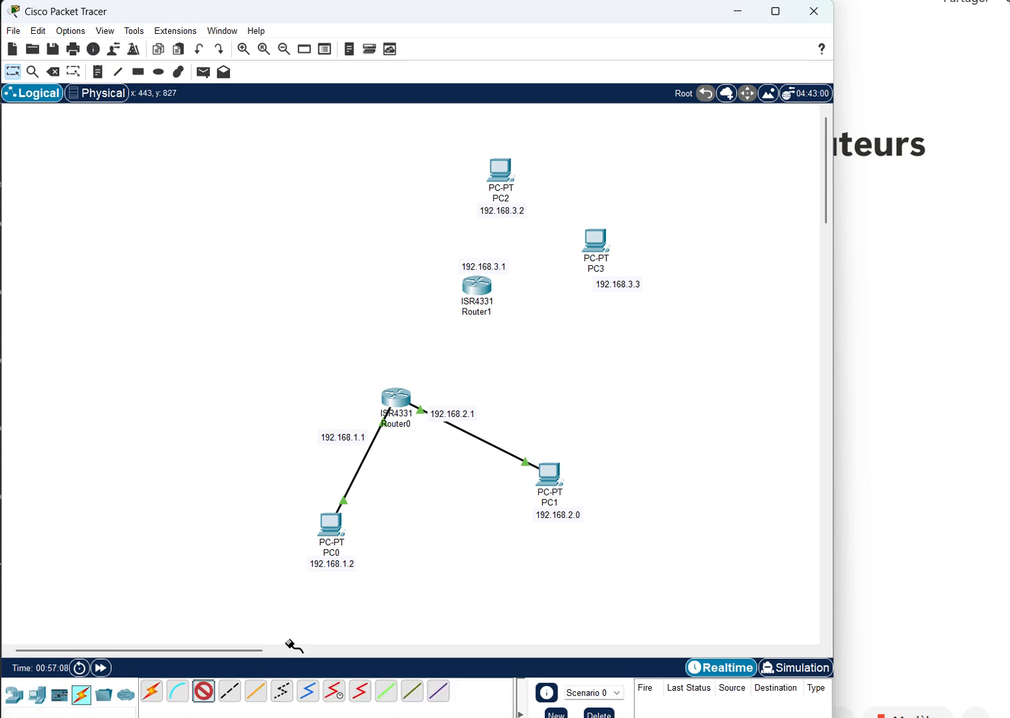
pyautogui.click(600, 244)
pyautogui.click(643, 300)
pyautogui.click(477, 286)
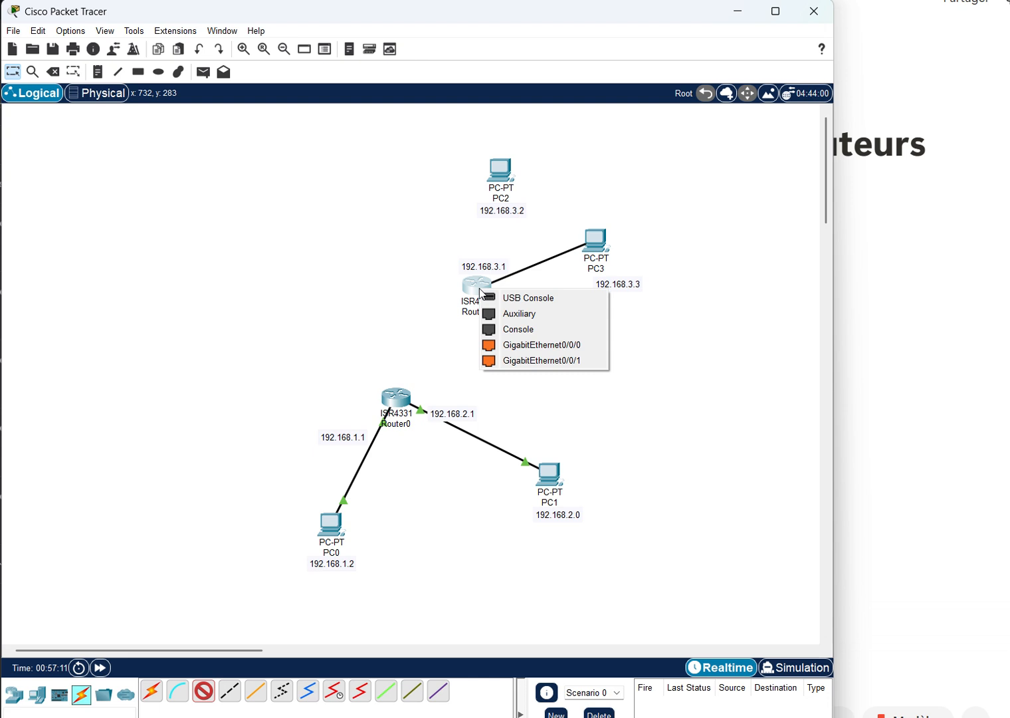
pyautogui.click(522, 345)
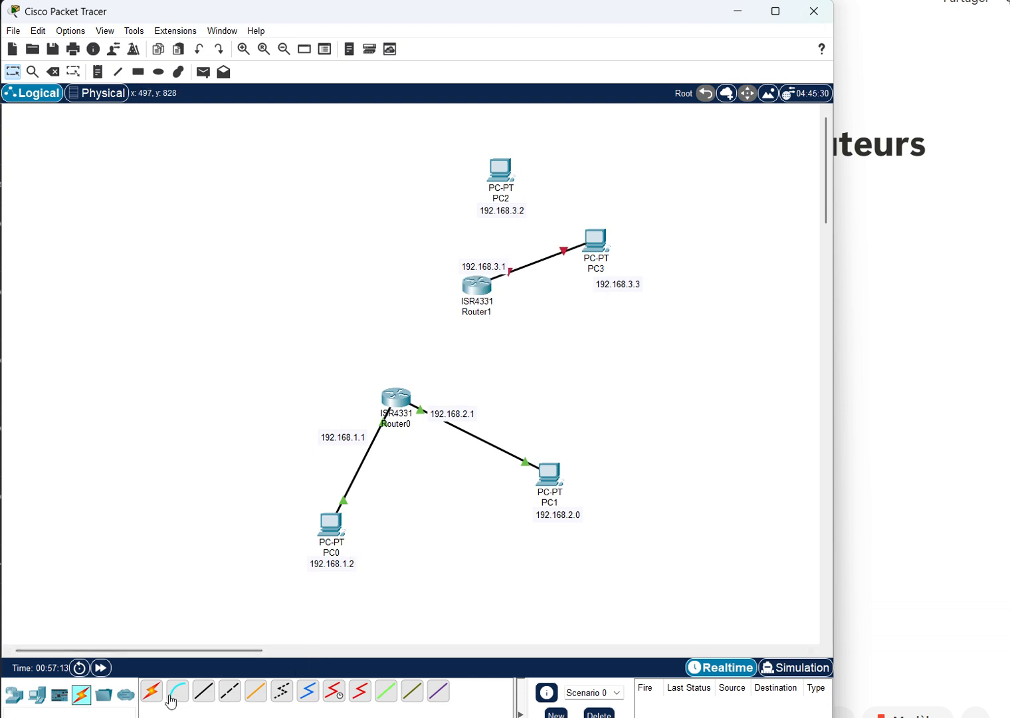
# - Connect PC2's FastEthernet0 to Router1's GigabitEthernet0/0/1 with a copper straight-through cable
pyautogui.click(204, 691)
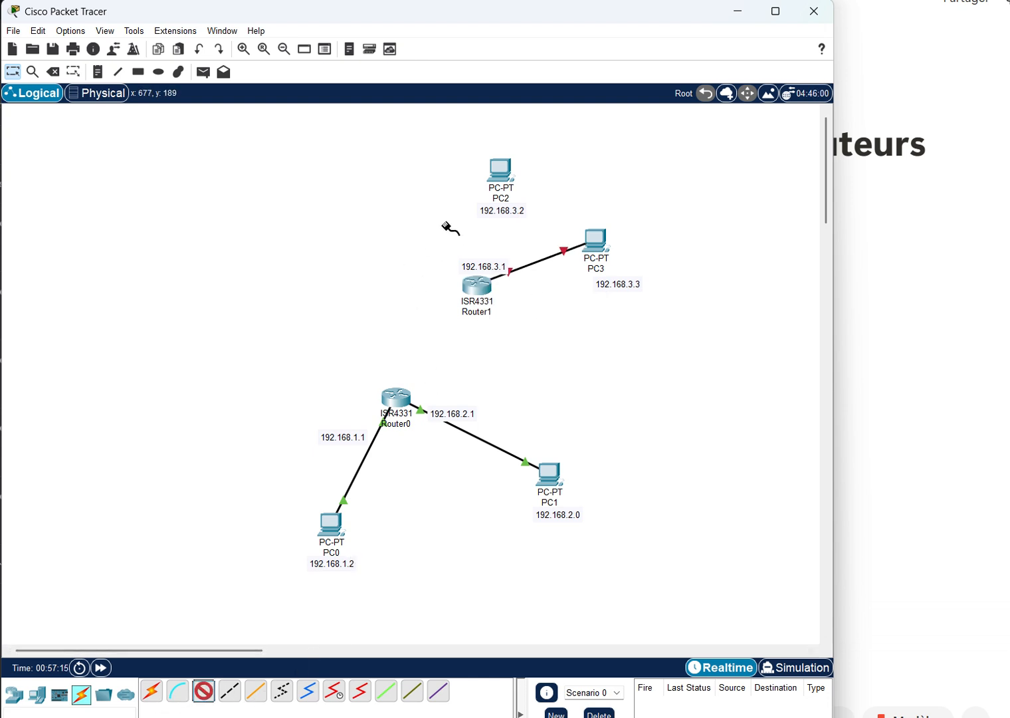
pyautogui.click(503, 180)
pyautogui.click(535, 235)
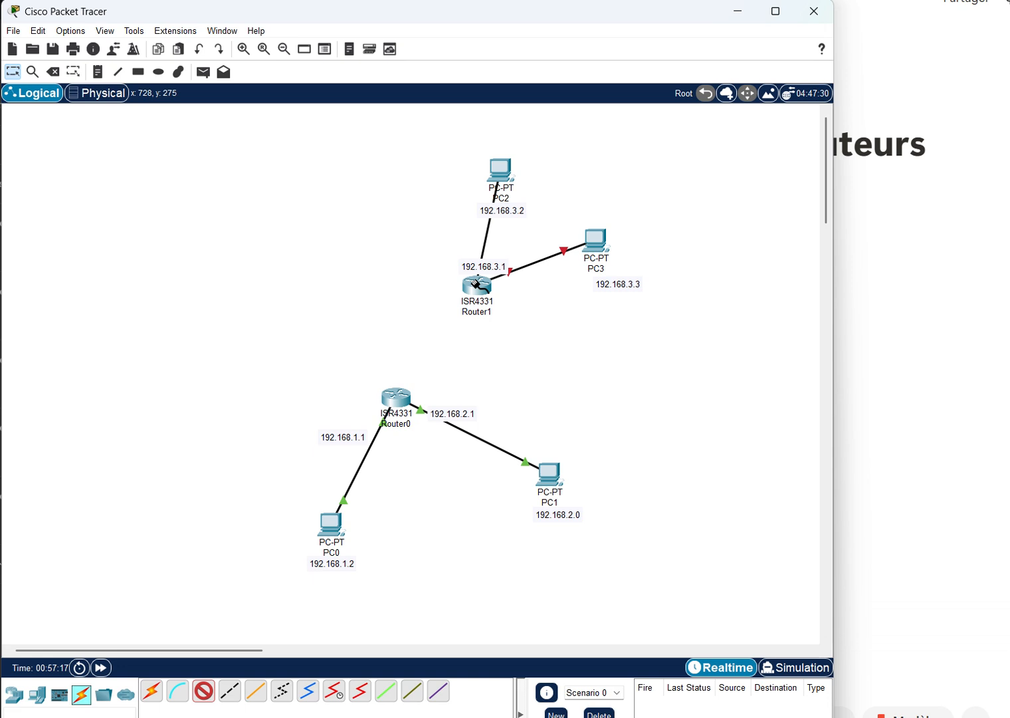
pyautogui.click(476, 284)
pyautogui.click(509, 339)
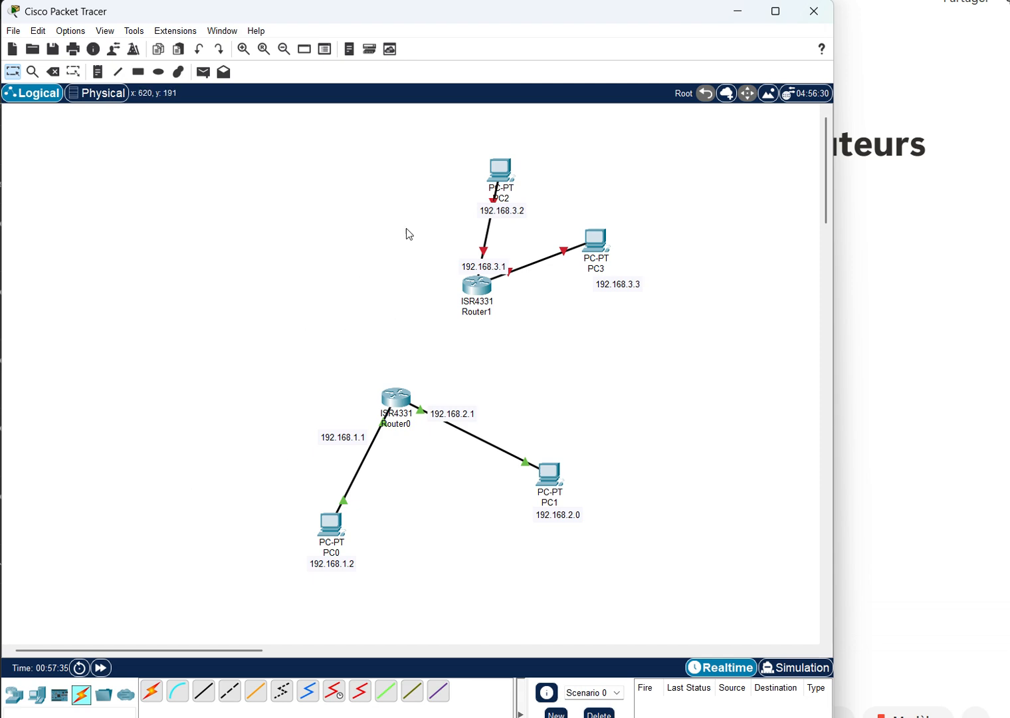
# - Give PC2 the static IPv4 address 192.168.3.2 with subnet mask 255.255.255.0
pyautogui.click(495, 175)
pyautogui.moveTo(327, 157); pyautogui.dragTo(22, 117)
pyautogui.click(77, 168)
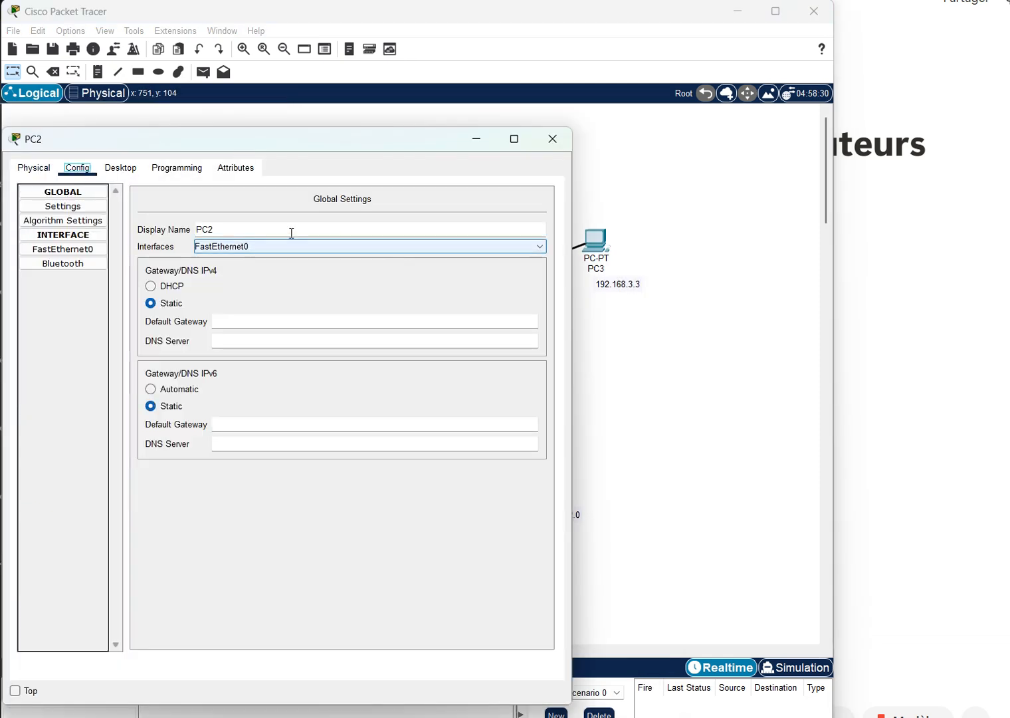
pyautogui.click(141, 169)
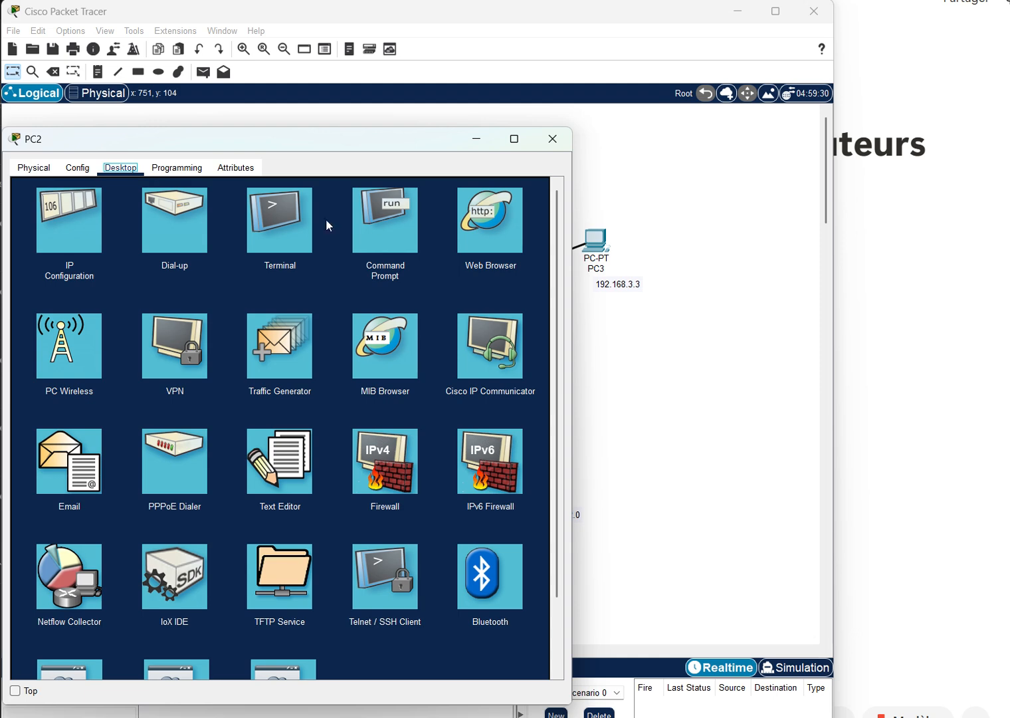
pyautogui.click(83, 206)
pyautogui.moveTo(275, 144); pyautogui.dragTo(329, 97)
pyautogui.click(224, 216)
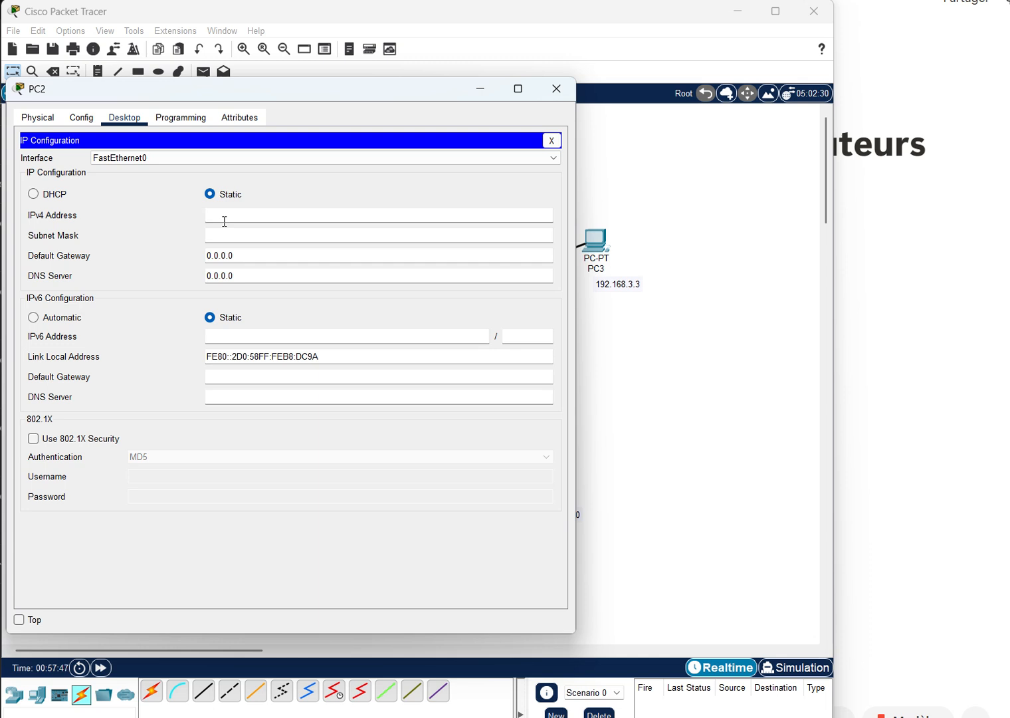
pyautogui.write('192.168')
pyautogui.press('Tab')
# - Set PC2's default gateway to 192.168.3.1 and close its configuration window
pyautogui.press('Tab')
pyautogui.write('192.168.')
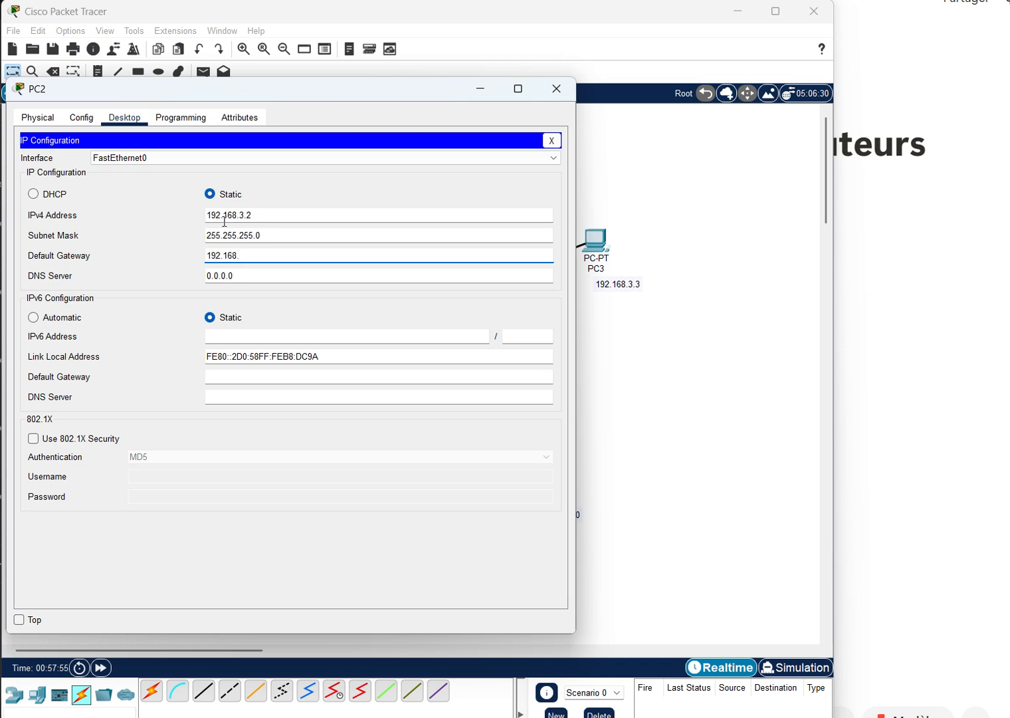
pyautogui.write('3.1')
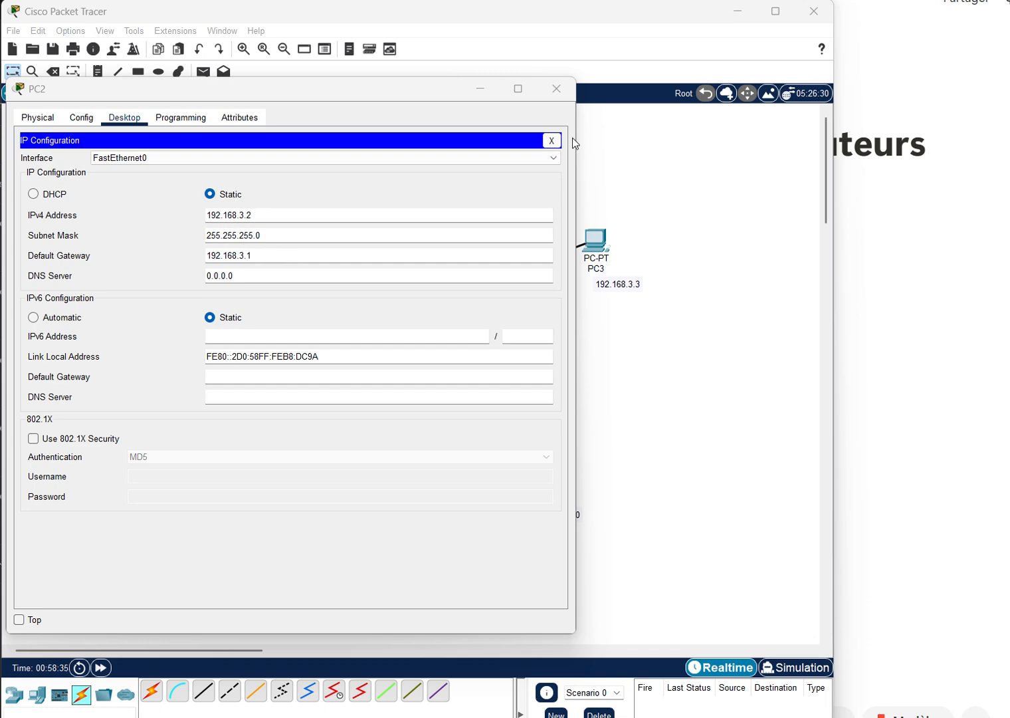
pyautogui.click(549, 140)
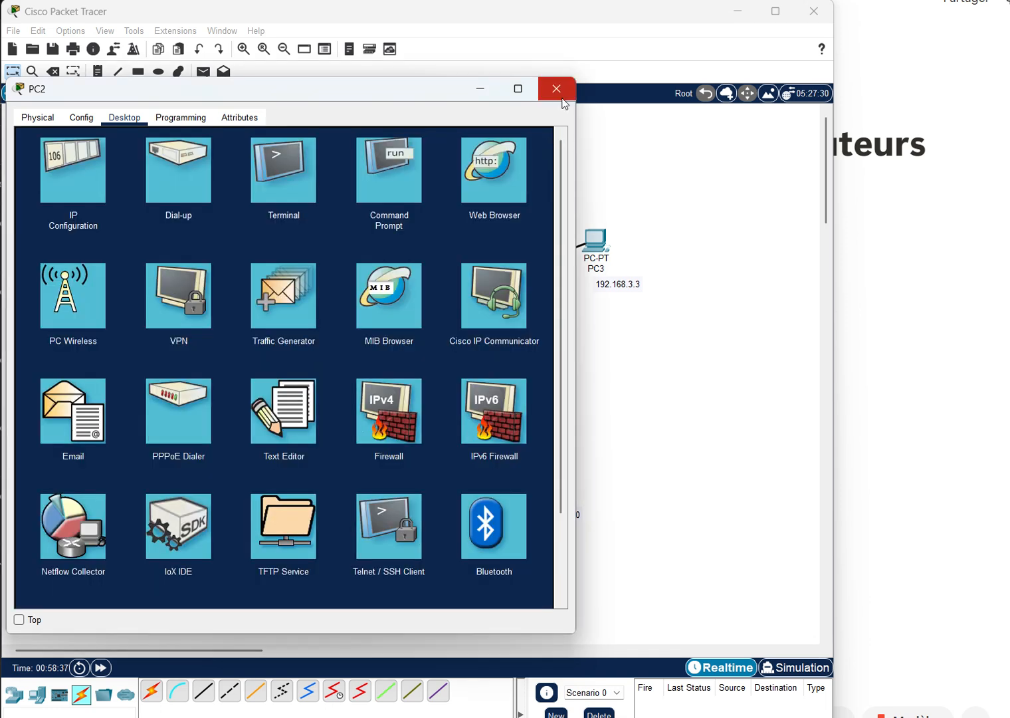
pyautogui.click(557, 89)
# - Give PC3 the static IPv4 address 192.168.3.3 with subnet mask 255.255.255.0
pyautogui.click(592, 230)
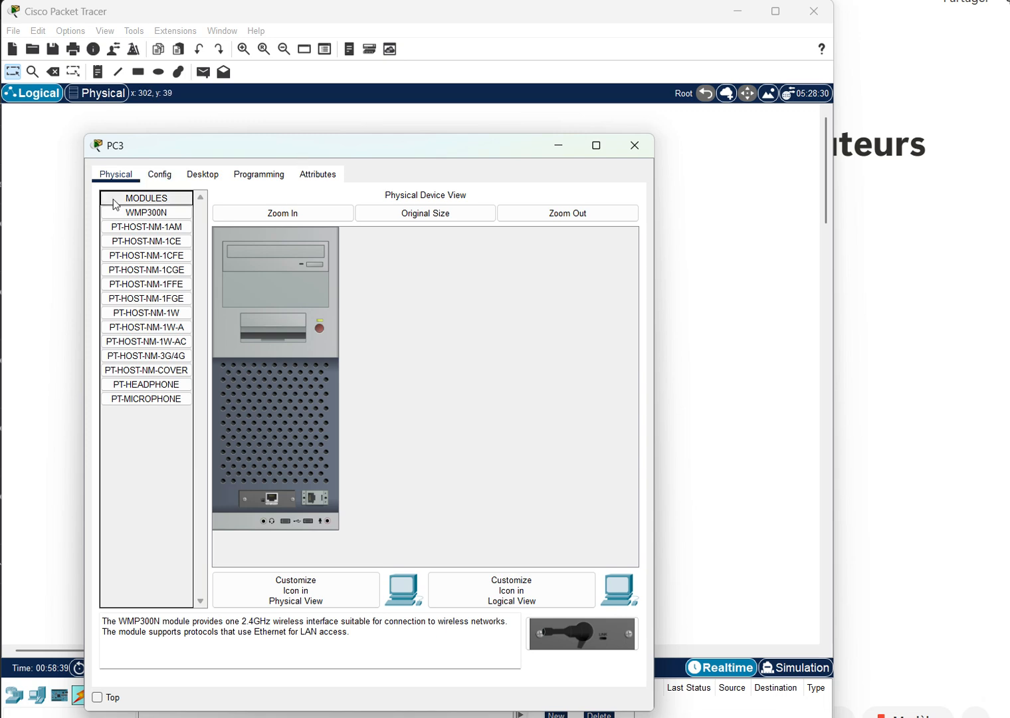
pyautogui.click(185, 174)
pyautogui.click(193, 175)
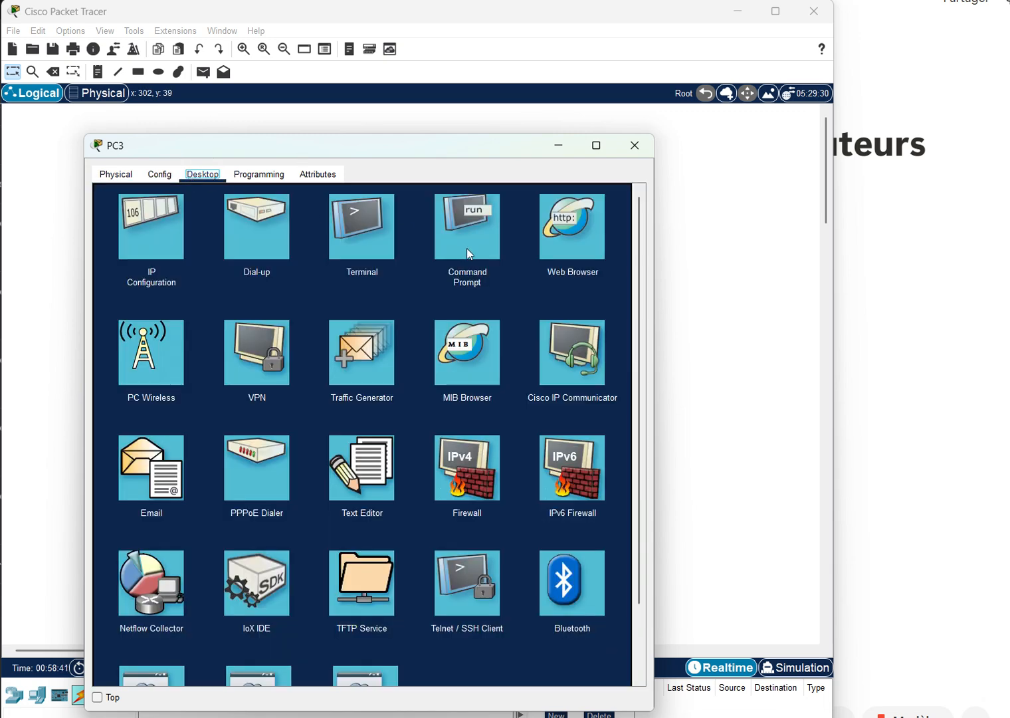
pyautogui.click(152, 226)
pyautogui.click(296, 269)
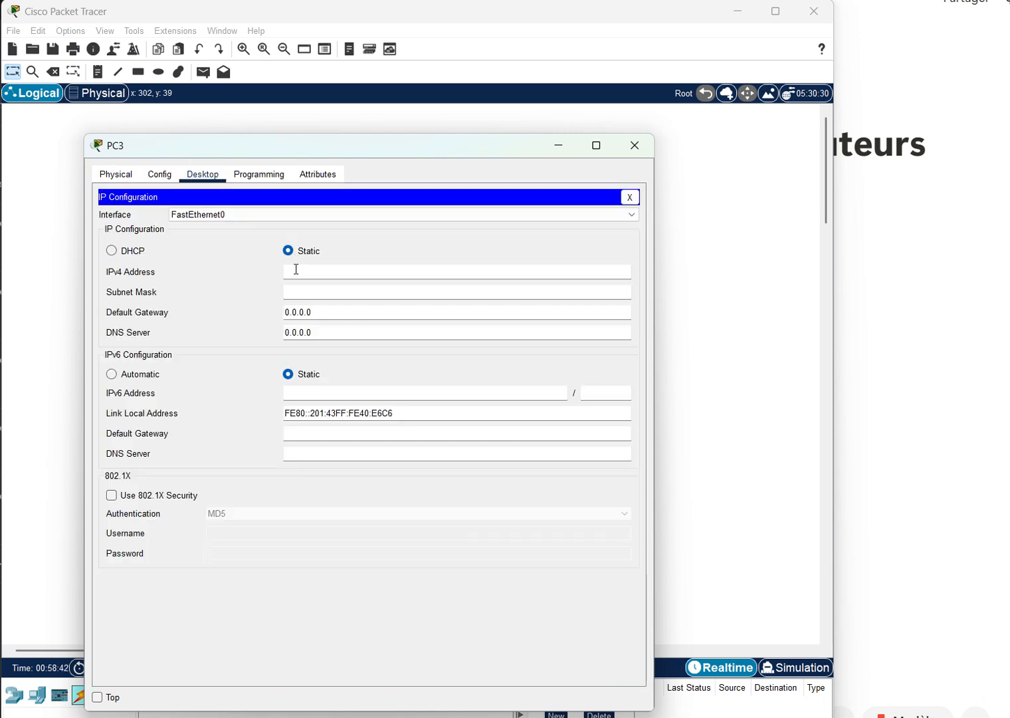
pyautogui.write('192.168.3.3')
pyautogui.click(323, 293)
# - Set PC3's default gateway to 192.168.3.1 and close its configuration window
pyautogui.click(325, 315)
pyautogui.doubleClick(325, 315)
pyautogui.write('192.168.3')
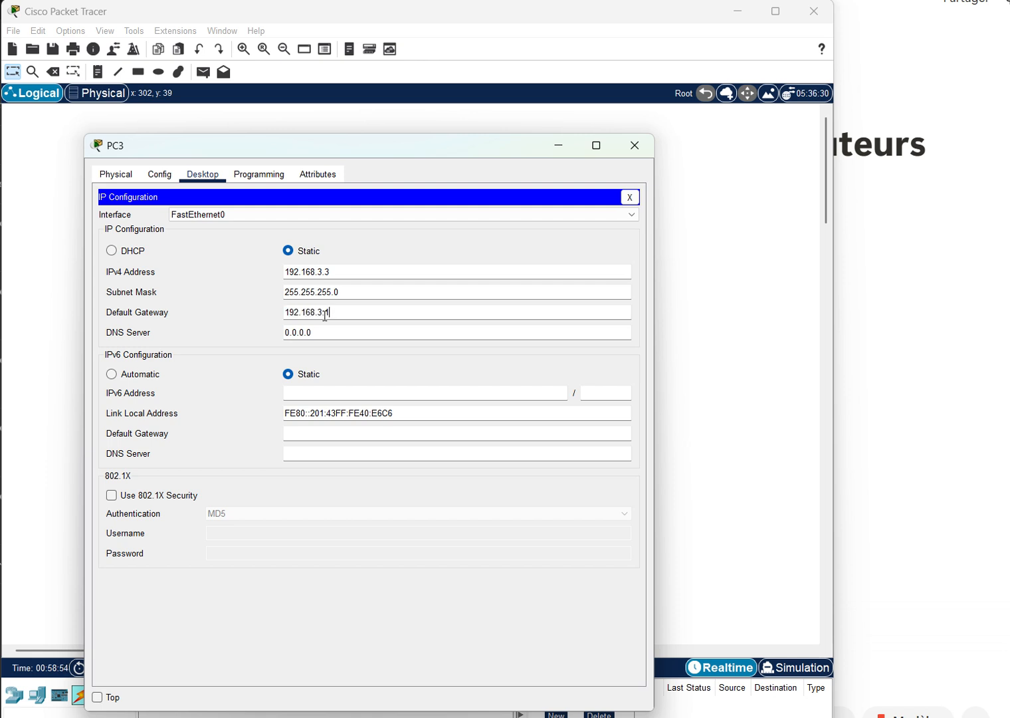
pyautogui.write('.1')
pyautogui.click(635, 144)
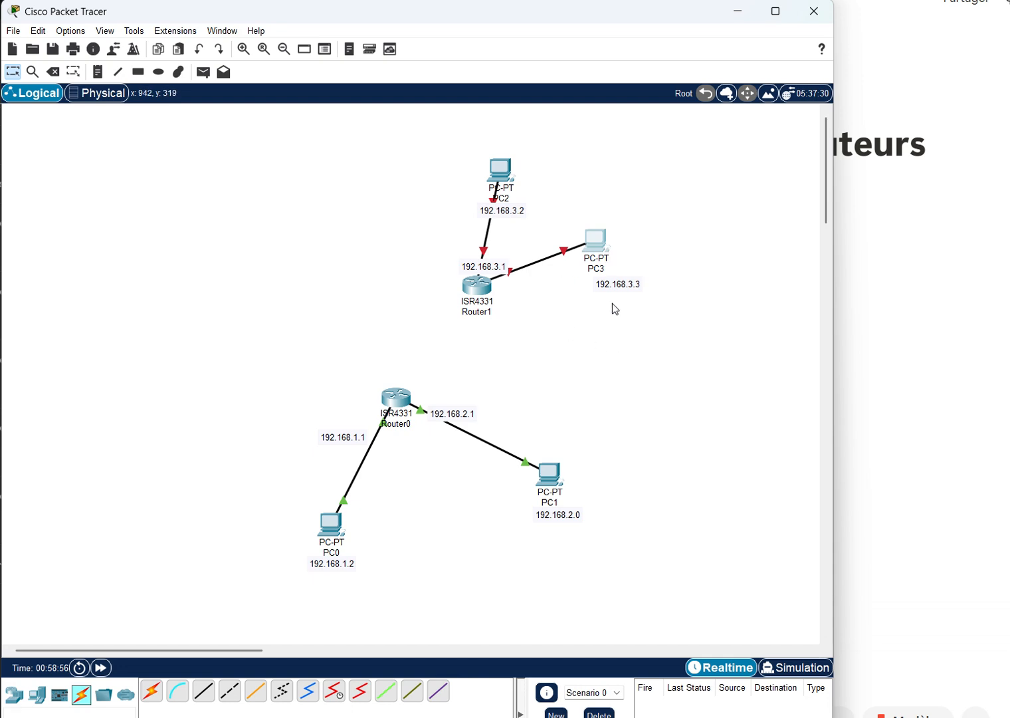
# - Open Router1's command-line interface and bring up the router prompt
pyautogui.click(476, 285)
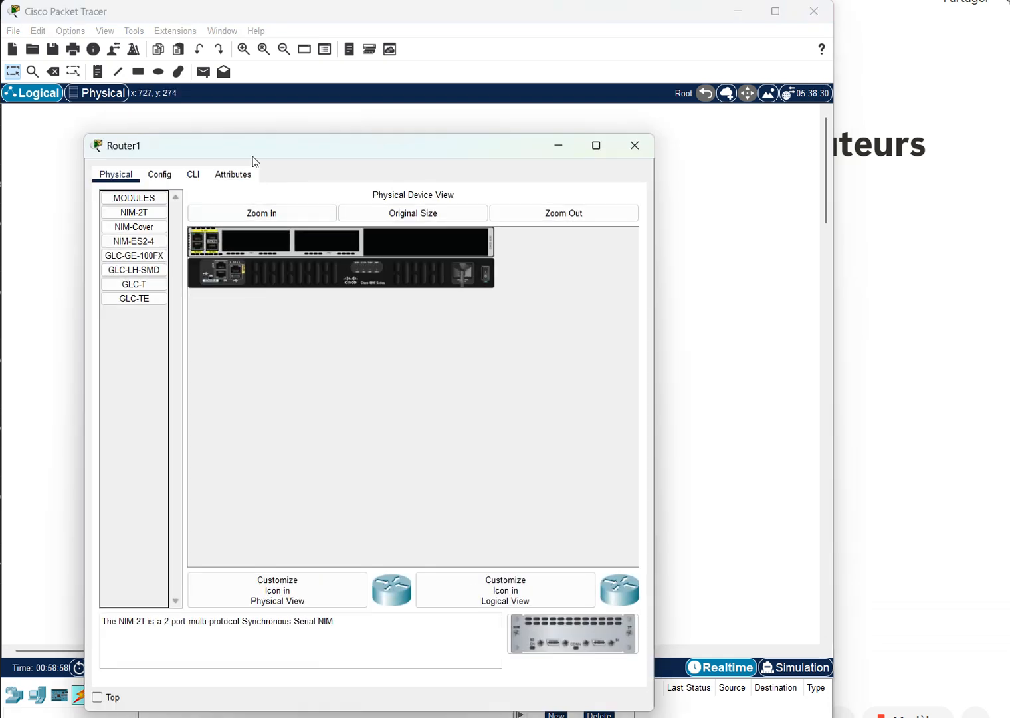
pyautogui.moveTo(253, 158); pyautogui.dragTo(211, 75)
pyautogui.click(127, 96)
pyautogui.click(148, 97)
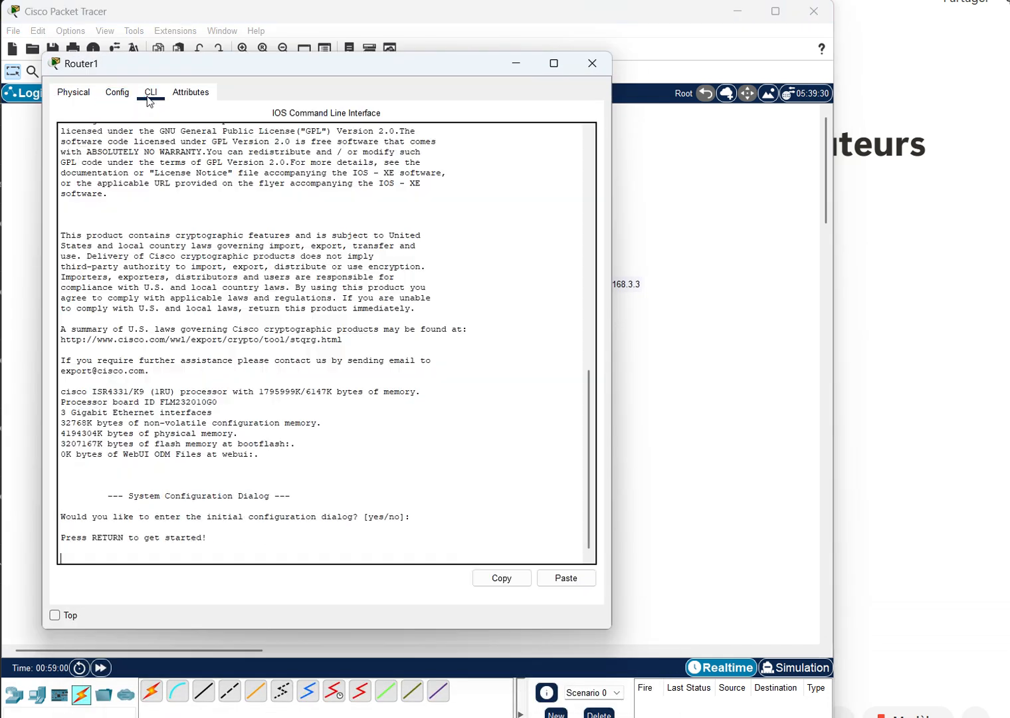
pyautogui.press('Return')
pyautogui.press('Return')
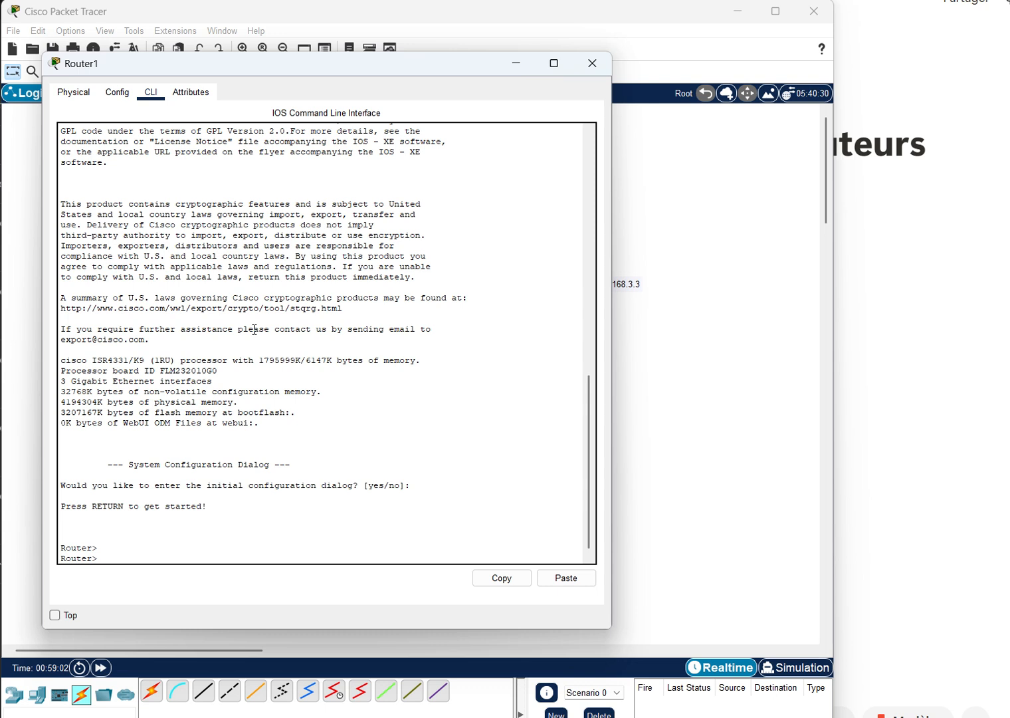
# - Put Router1 into privileged mode with en and into global configuration mode with conf t
pyautogui.write('en')
pyautogui.press('Return')
pyautogui.write('conf')
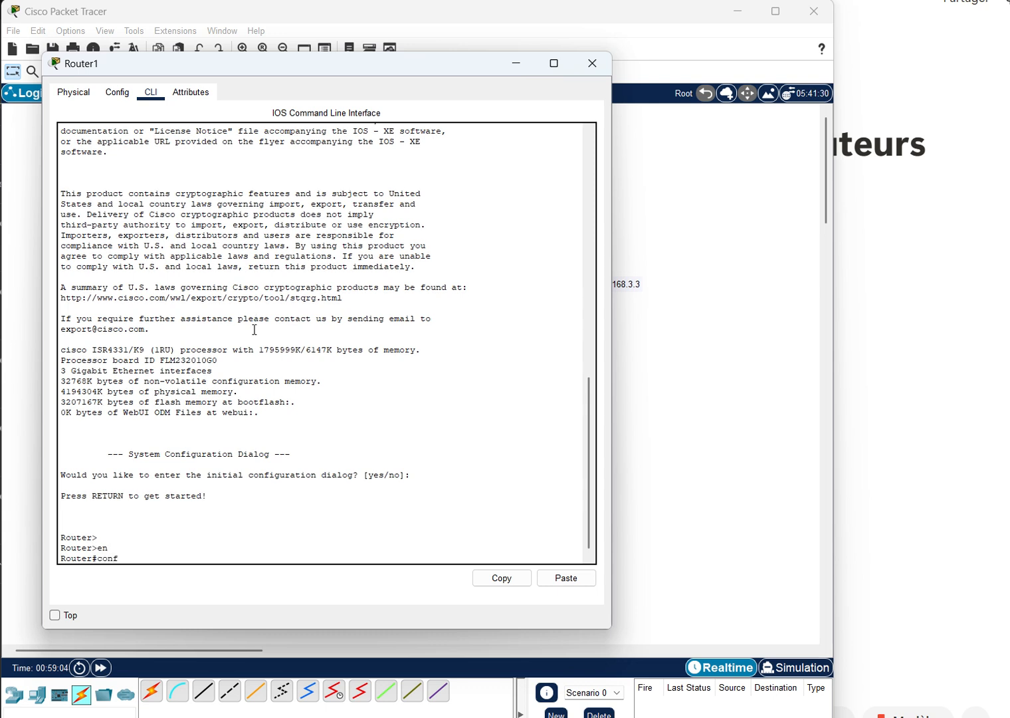
pyautogui.write(' t')
pyautogui.press('Return')
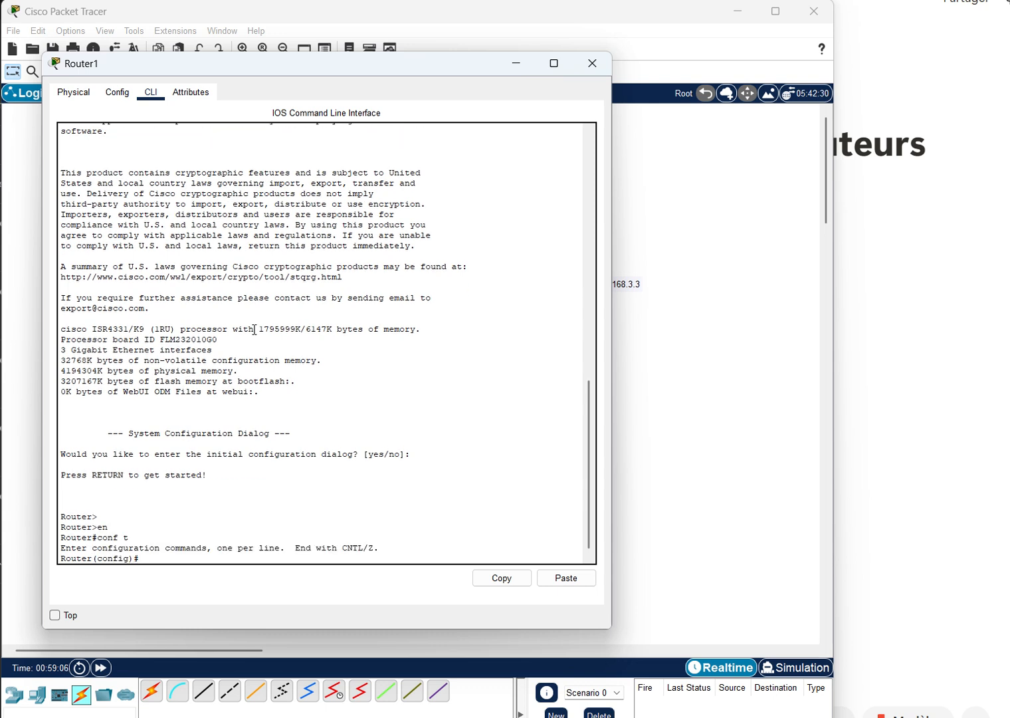
# - Try to list Router1's interfaces from configuration mode with sh ip int br, and return to the topology
pyautogui.write('sh ip int br')
pyautogui.press('Return')
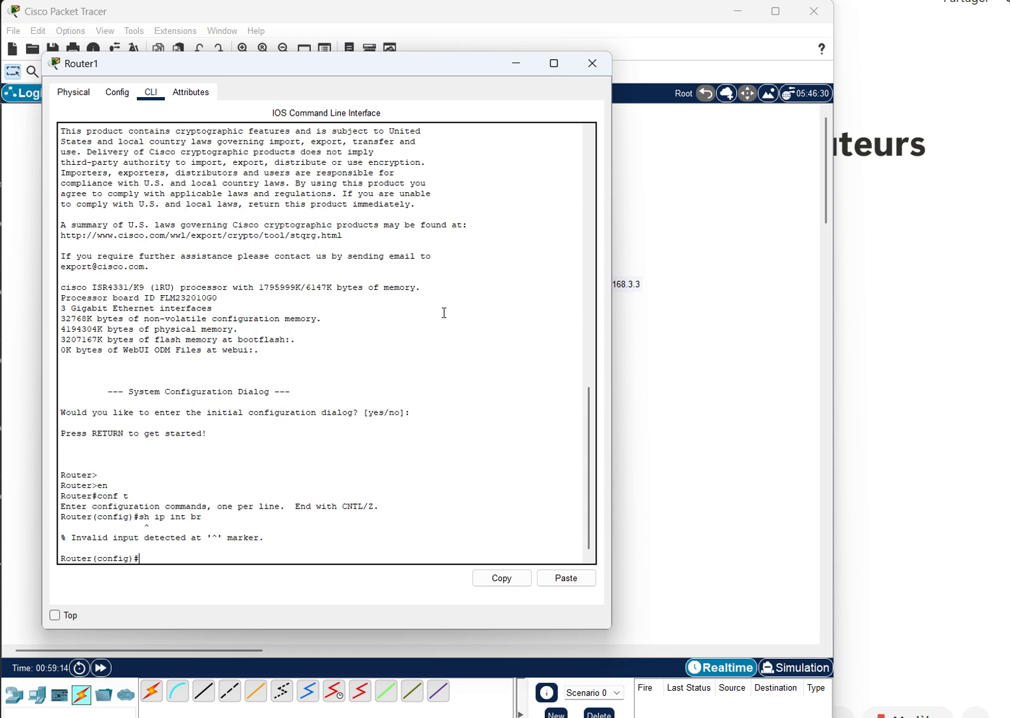
pyautogui.click(644, 407)
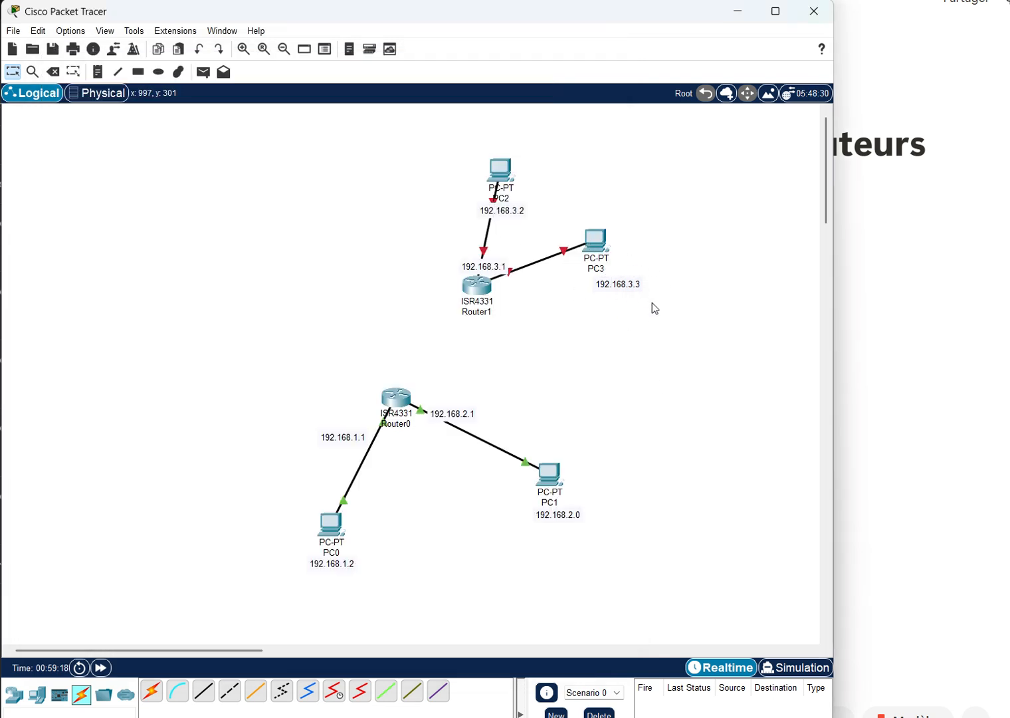
# - Change the address label beneath PC3 in the topology to 192.168.4.3
pyautogui.click(594, 245)
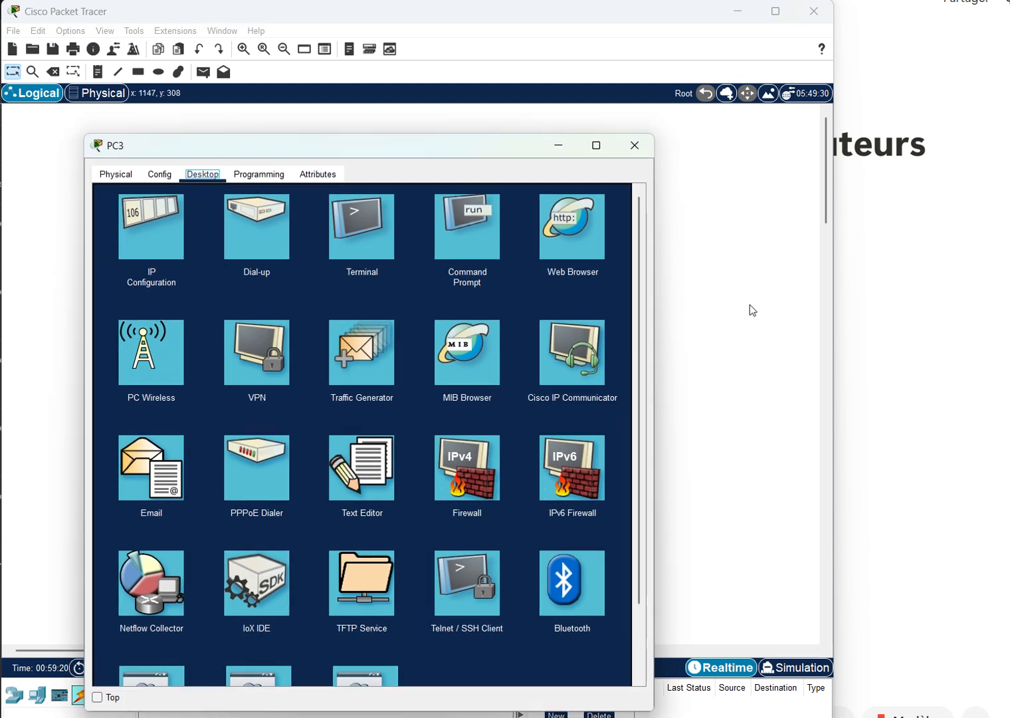
pyautogui.click(750, 304)
pyautogui.click(632, 287)
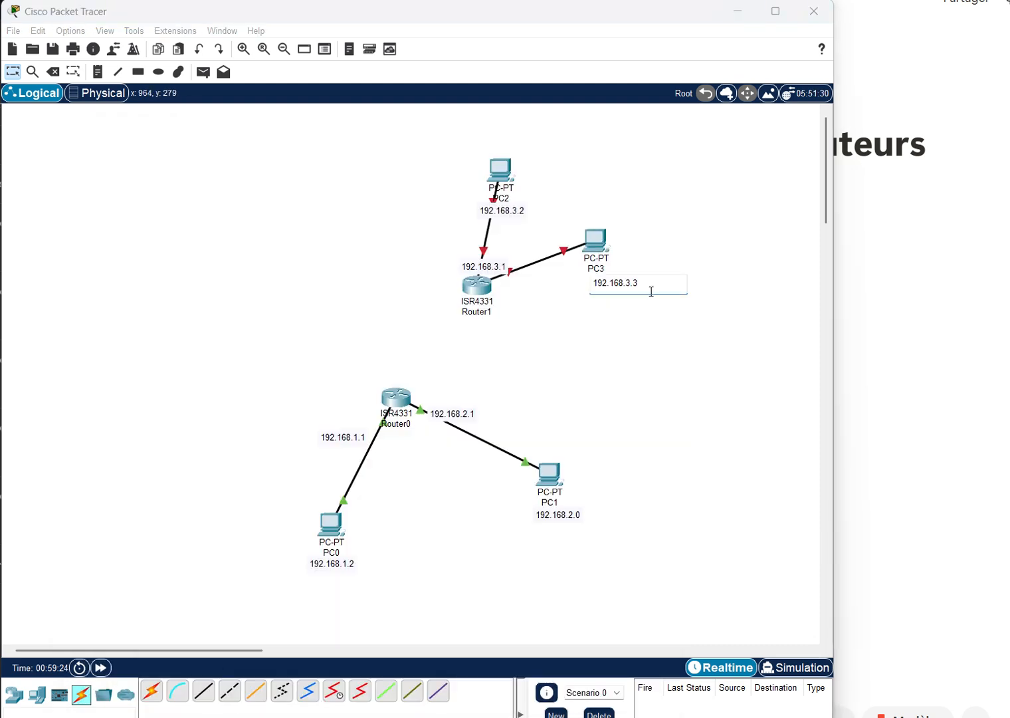
pyautogui.press('BackSpace')
pyautogui.write('4')
pyautogui.click(635, 342)
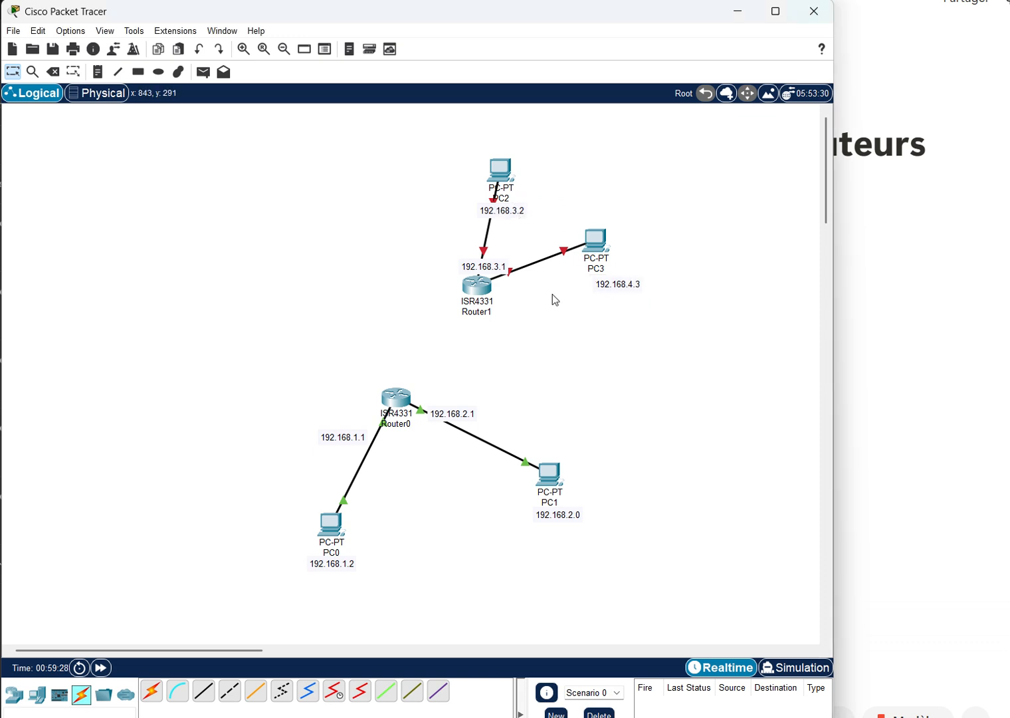
# - Change PC3's static IPv4 address to 192.168.4.2
pyautogui.click(597, 242)
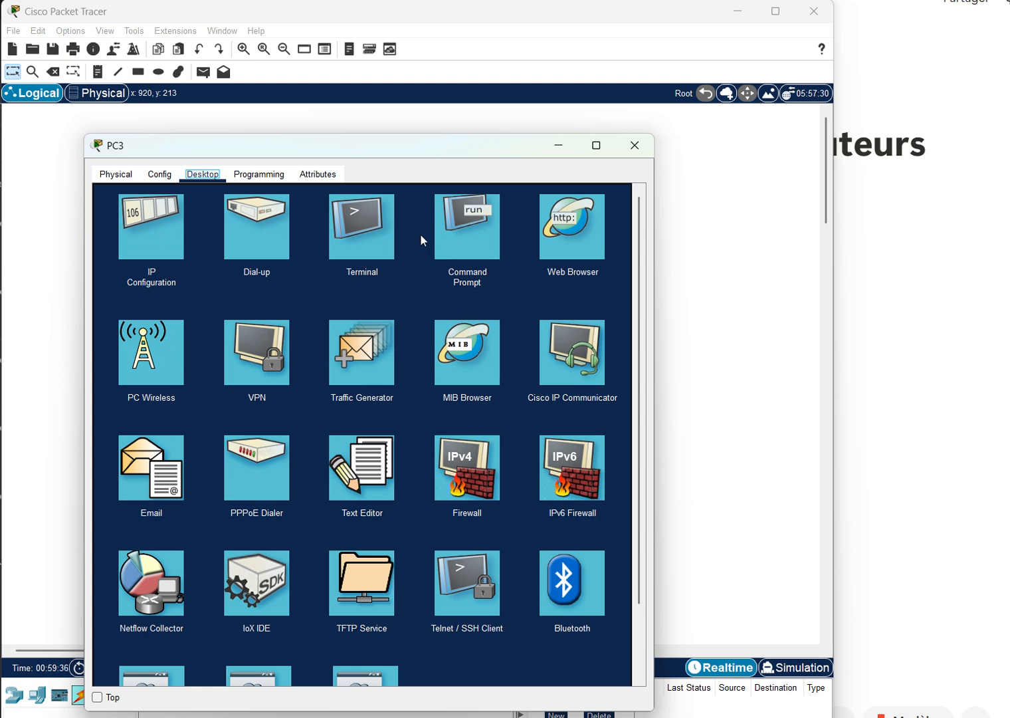
pyautogui.click(635, 145)
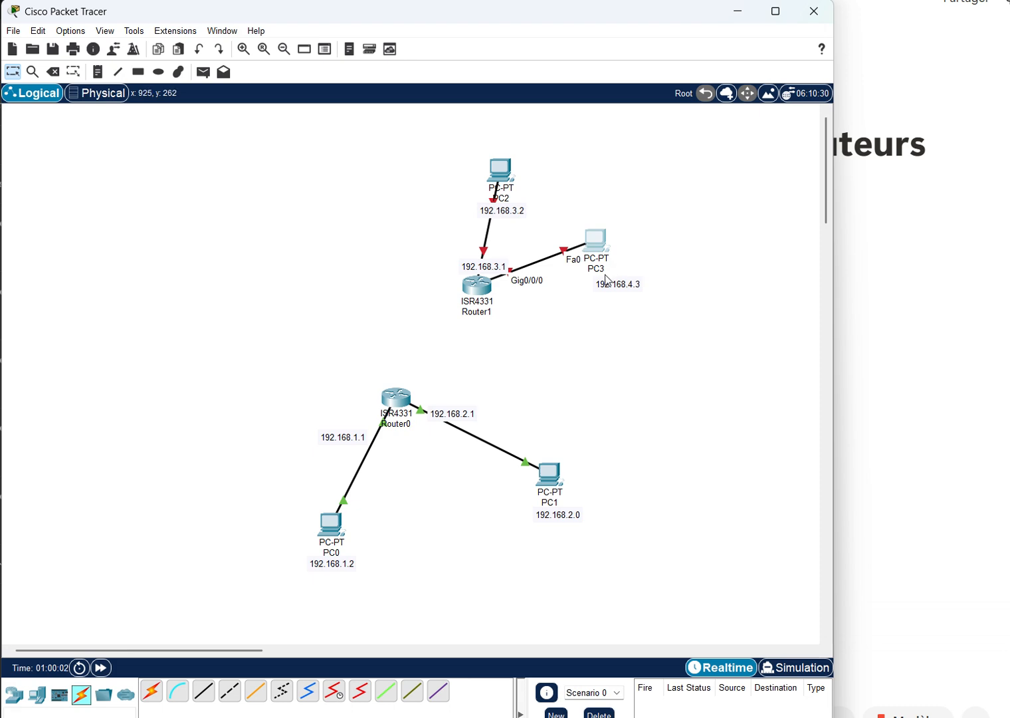
pyautogui.click(599, 245)
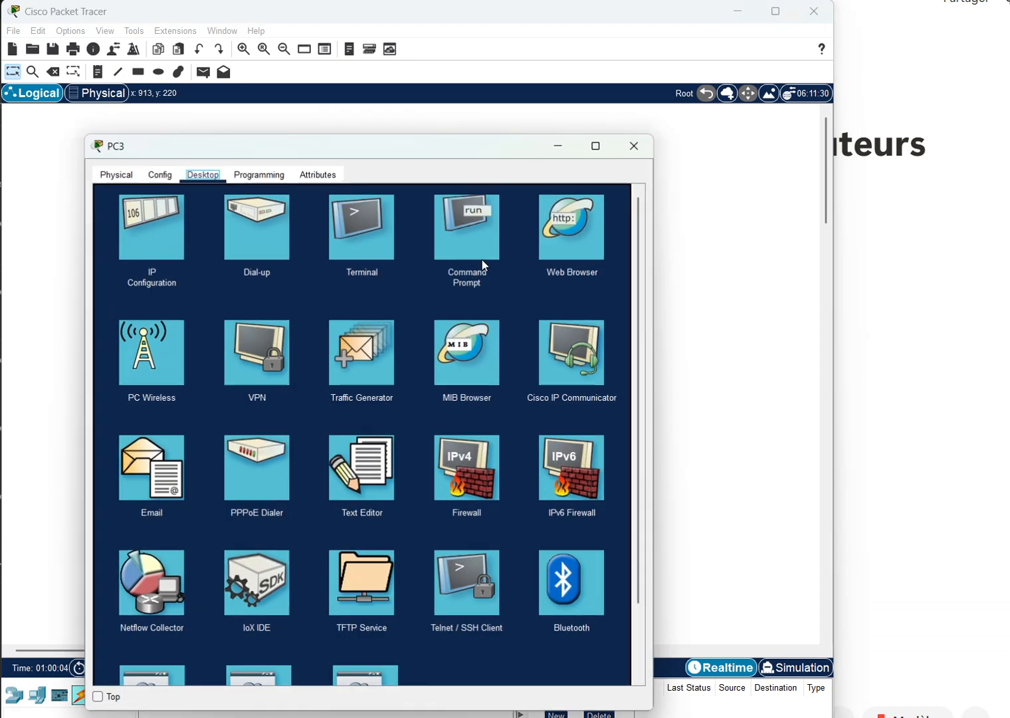
pyautogui.click(184, 235)
pyautogui.doubleClick(319, 272)
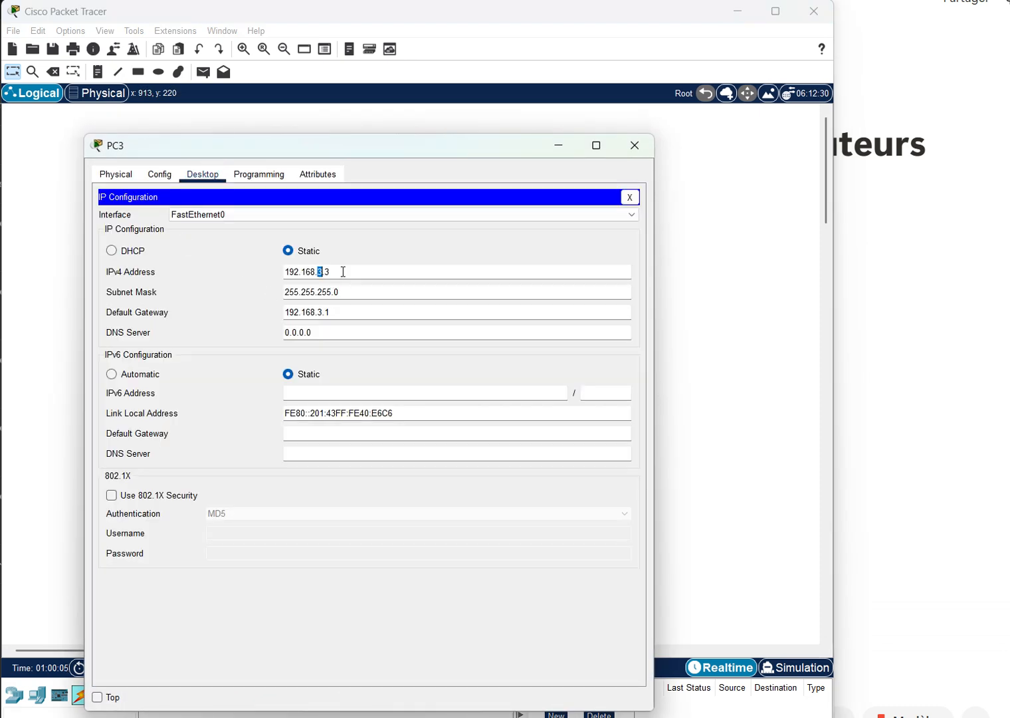
pyautogui.click(343, 272)
pyautogui.press('BackSpace')
pyautogui.press('BackSpace')
pyautogui.write('4.2')
pyautogui.press('Tab')
# - Change PC3's default gateway to 192.168.4.1
pyautogui.press('Tab')
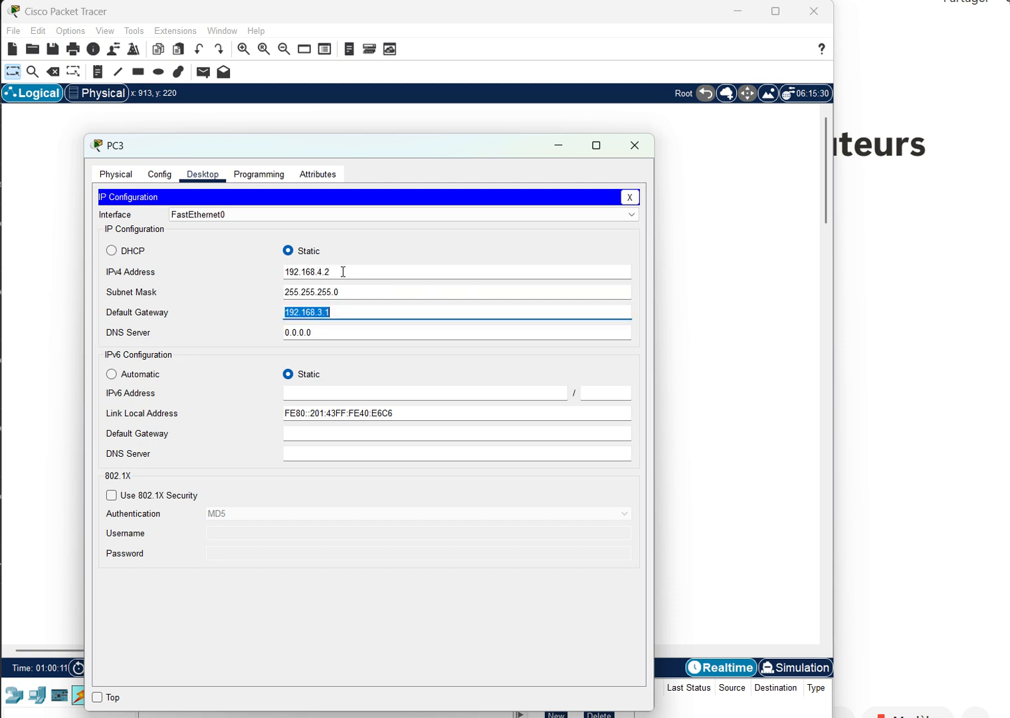
pyautogui.press('Right')
pyautogui.press('Left')
pyautogui.press('Left')
pyautogui.press('BackSpace')
pyautogui.write('4')
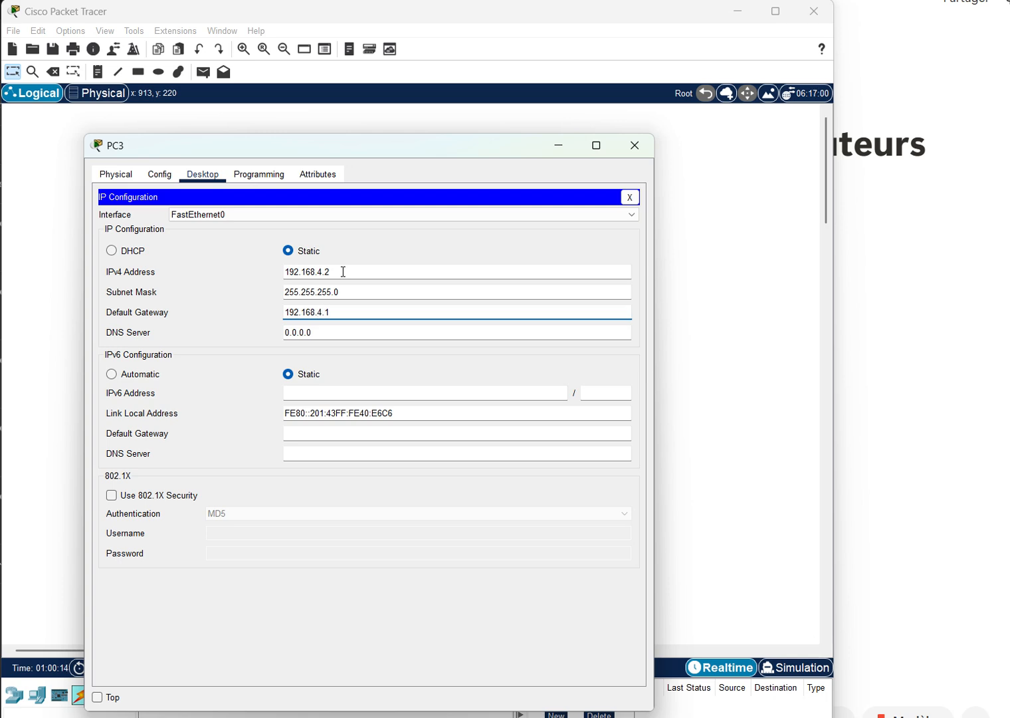
# - Reattach PC3's cable to the GigabitEthernet0/0/0 port of Router1
pyautogui.click(649, 155)
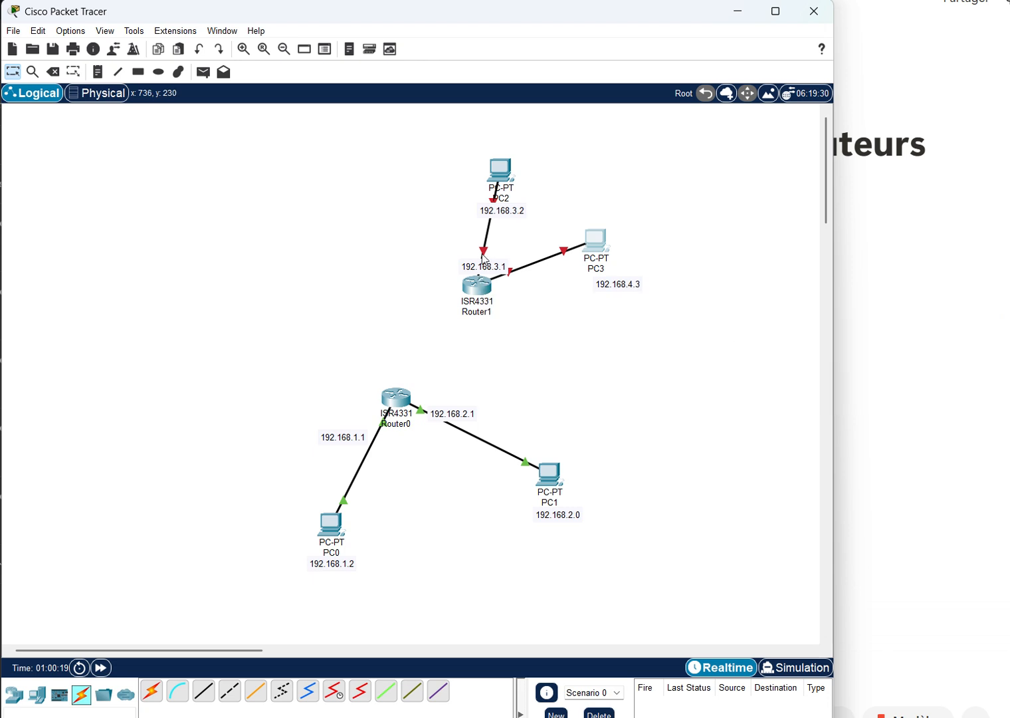
pyautogui.moveTo(485, 250)
pyautogui.click(493, 291)
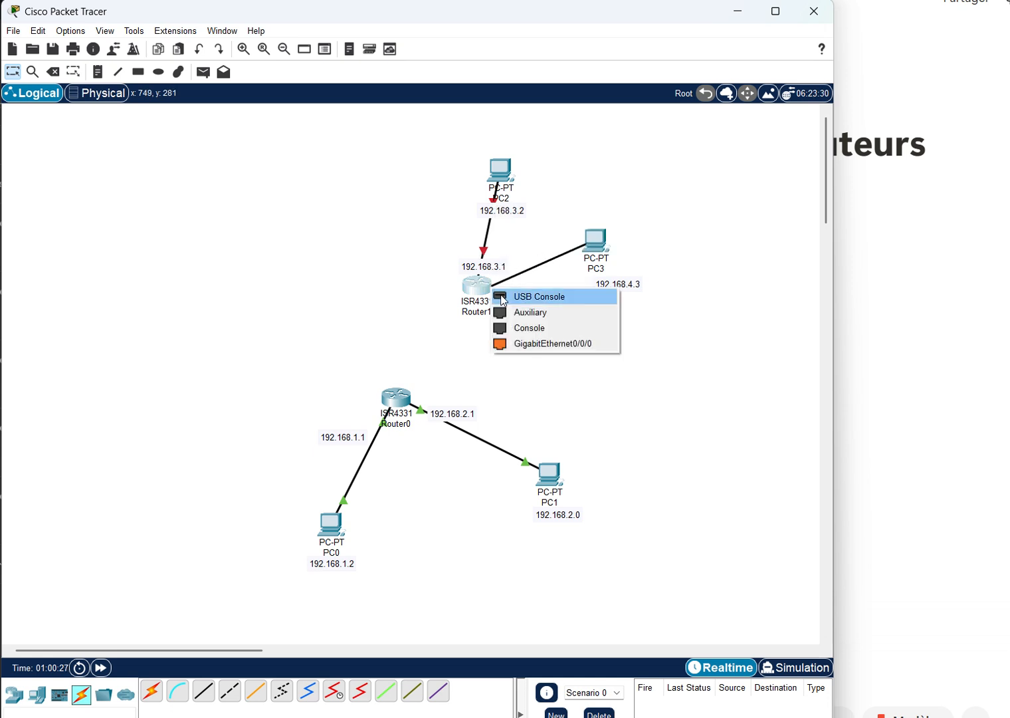
pyautogui.click(535, 344)
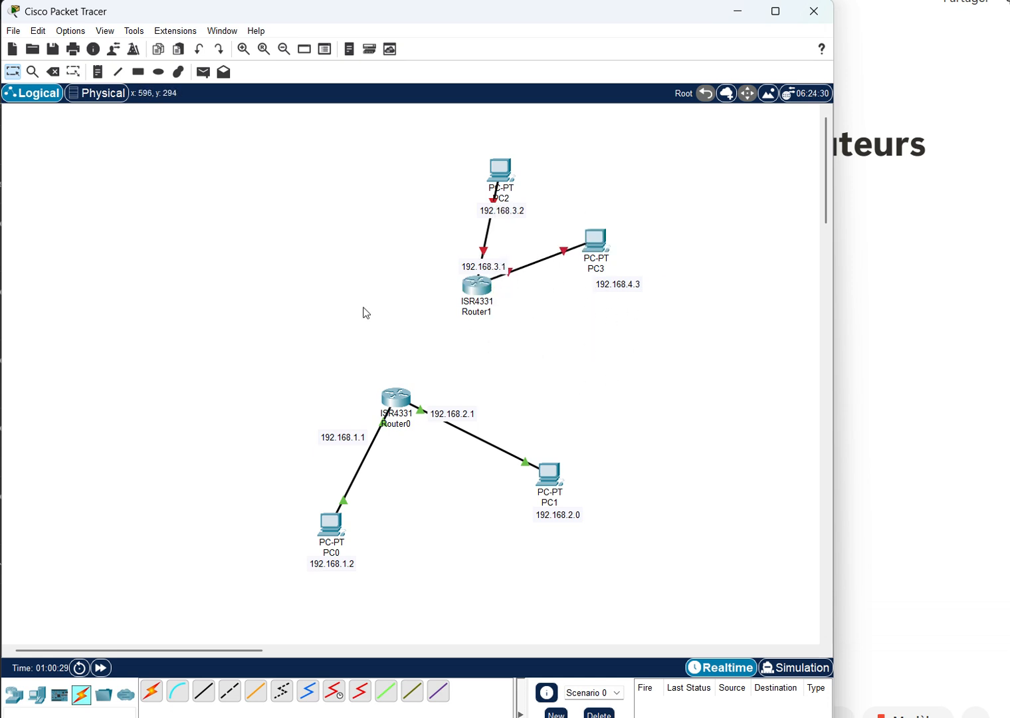
# - Enter configuration mode for interface gigabitEthernet 0/0/0 in Router1's command line
pyautogui.click(476, 288)
pyautogui.moveTo(263, 69); pyautogui.dragTo(50, 50)
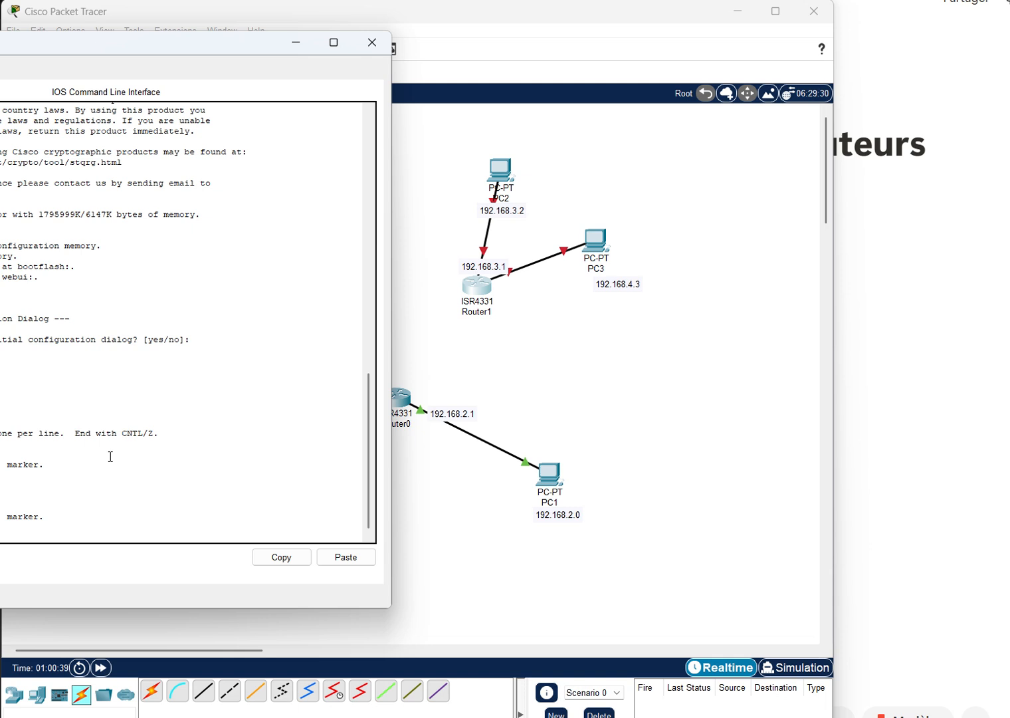
pyautogui.press('Tab')
pyautogui.write('0/0/0')
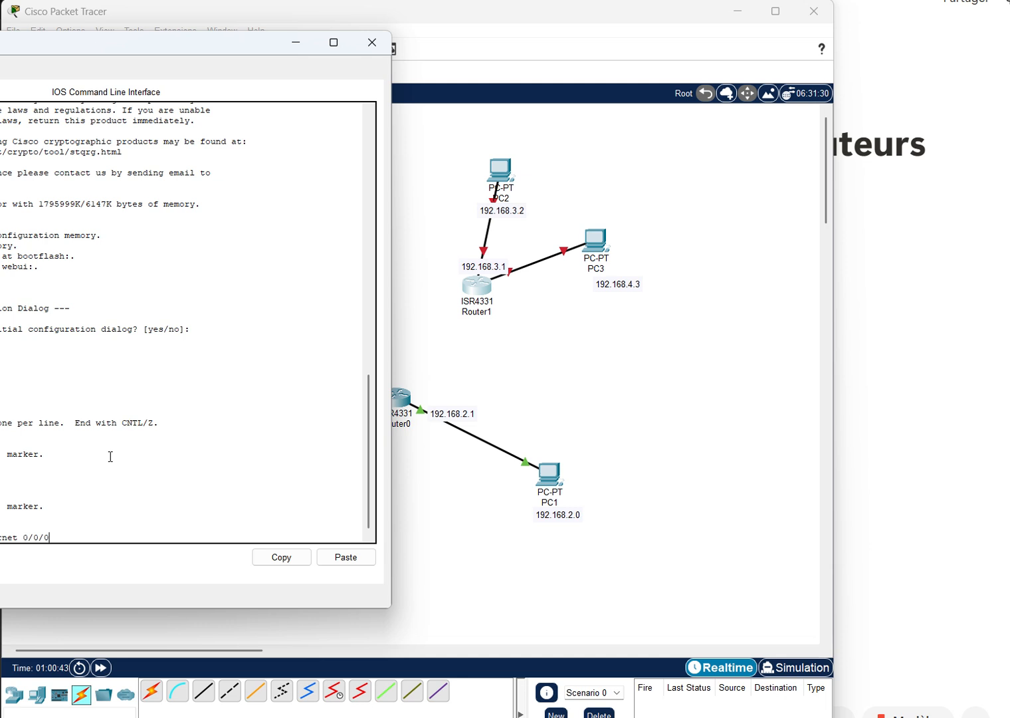
pyautogui.press('Return')
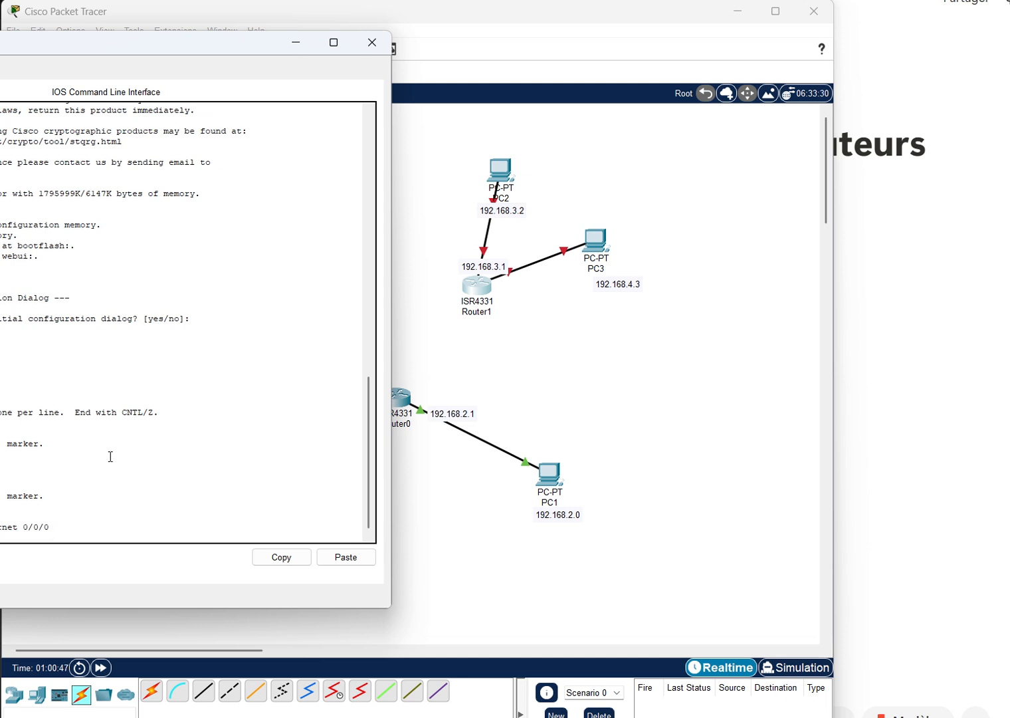
# - Assign the address 192.168.4.1 with mask 255.255.255.0 to Router1's GigabitEthernet 0/0/0 interface
pyautogui.write('68.4')
pyautogui.moveTo(132, 50); pyautogui.dragTo(263, 33)
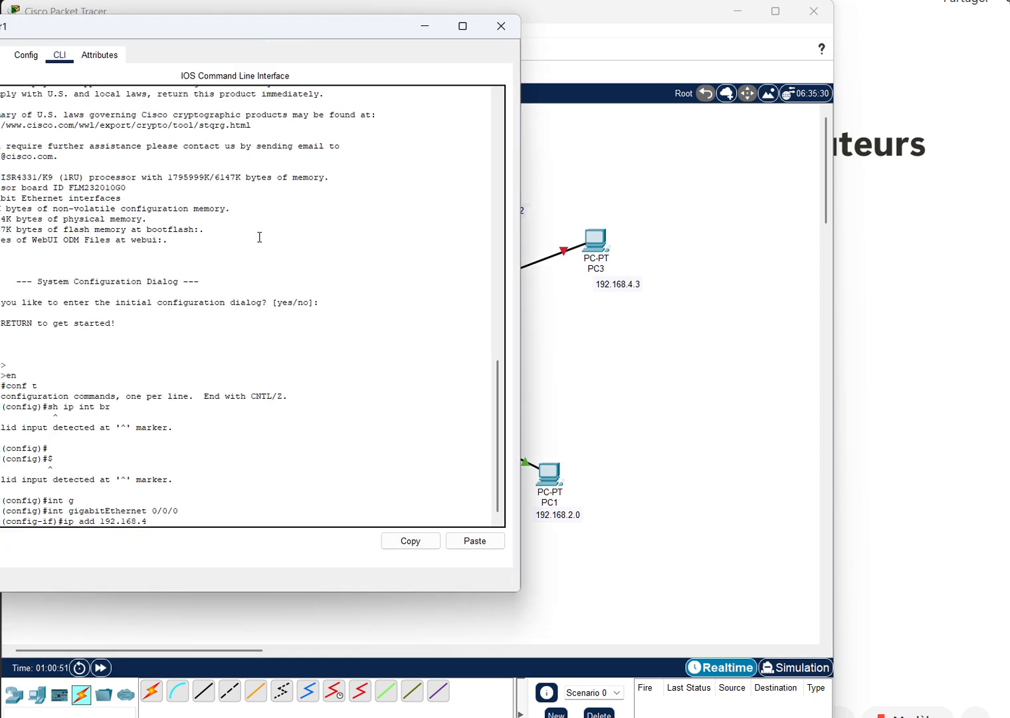
pyautogui.press('Return')
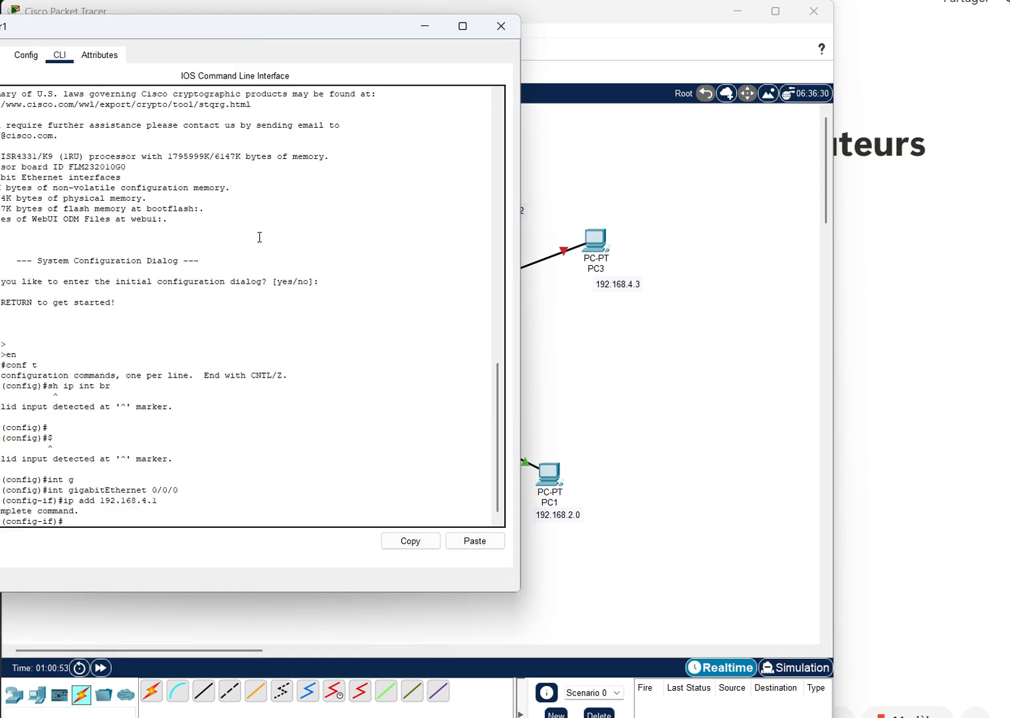
pyautogui.press('Up')
pyautogui.write('255')
pyautogui.press('Return')
pyautogui.write('.2')
pyautogui.press('Up')
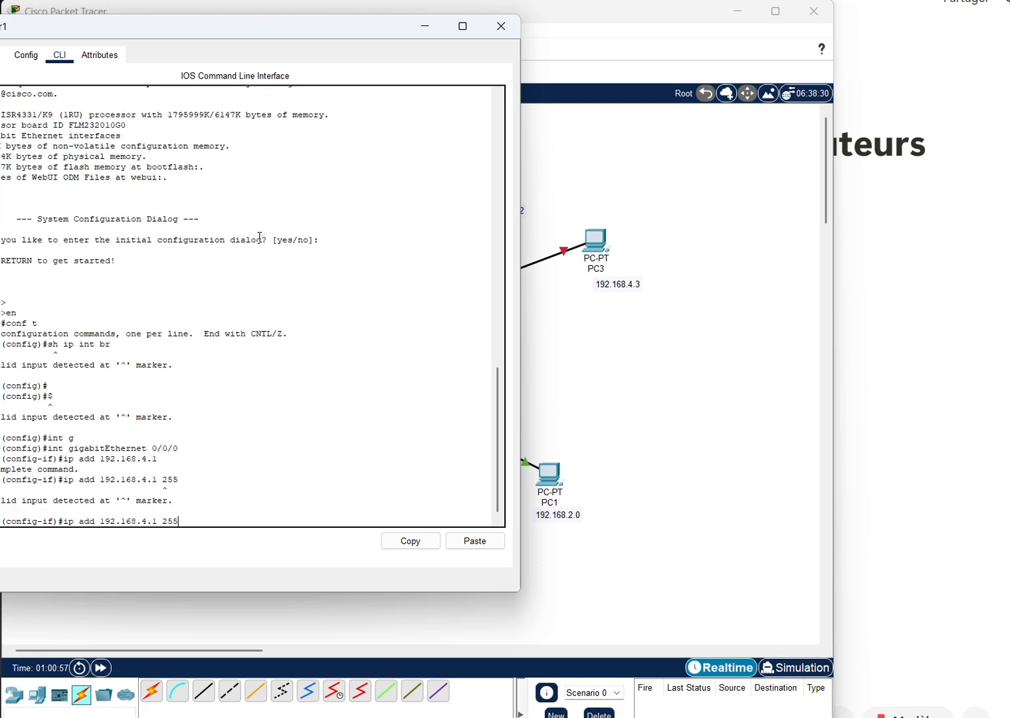
pyautogui.write('.255.255.0')
pyautogui.press('Return')
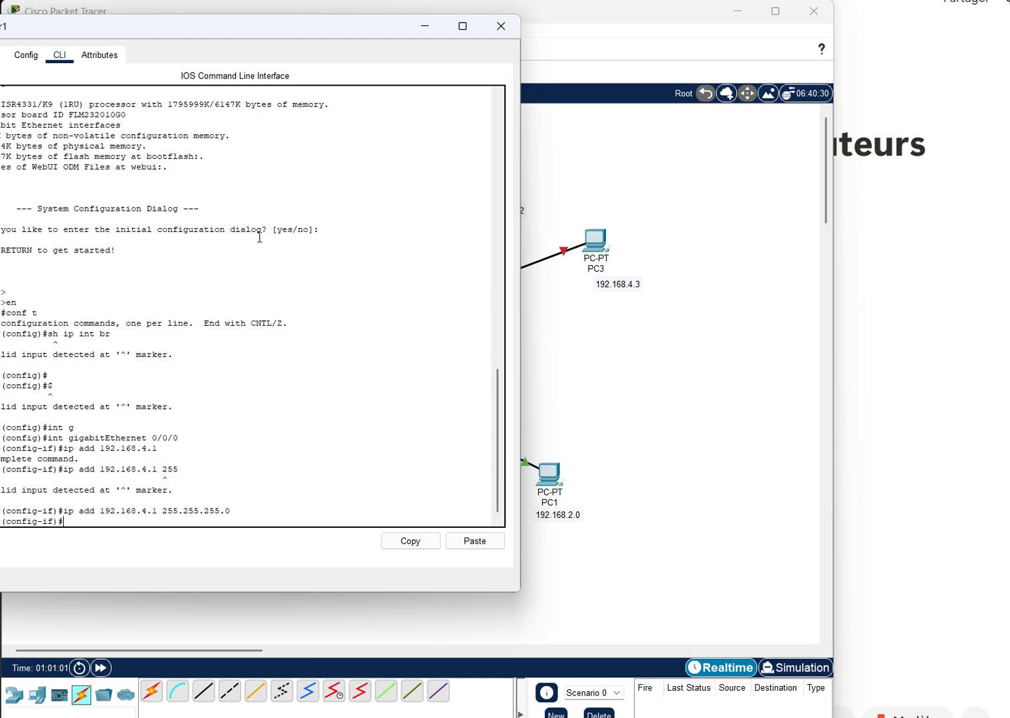
# - Enable Router1's GigabitEthernet 0/0/0 interface with no sh and check its link in the topology
pyautogui.write('no sh')
pyautogui.press('Return')
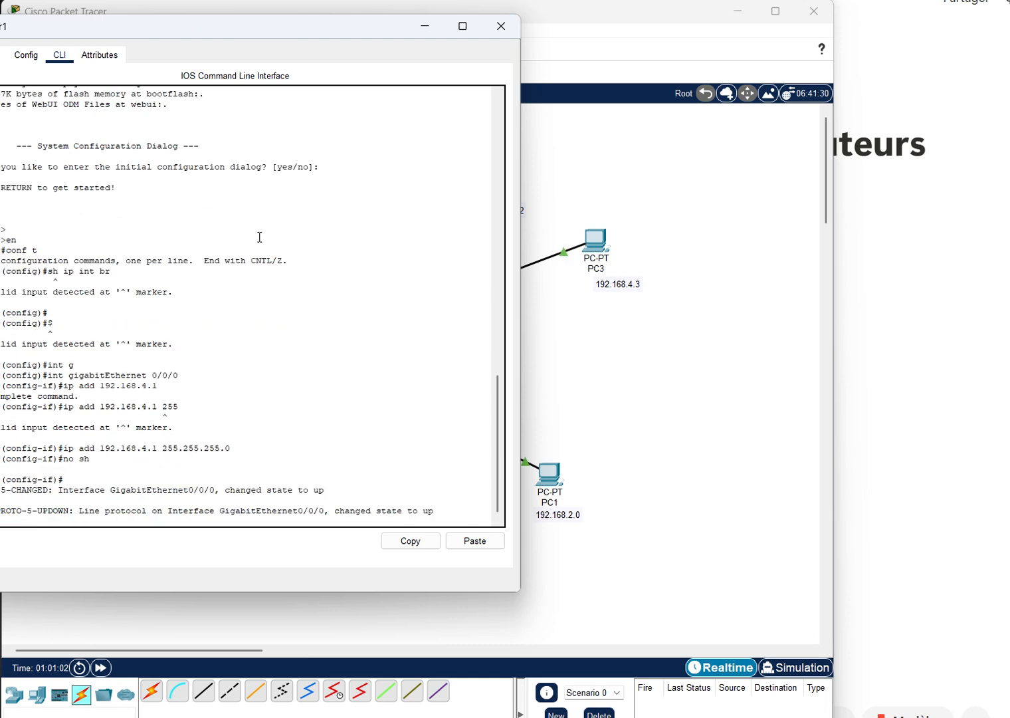
pyautogui.click(591, 357)
pyautogui.click(1, 168)
pyautogui.moveTo(69, 36); pyautogui.dragTo(91, 37)
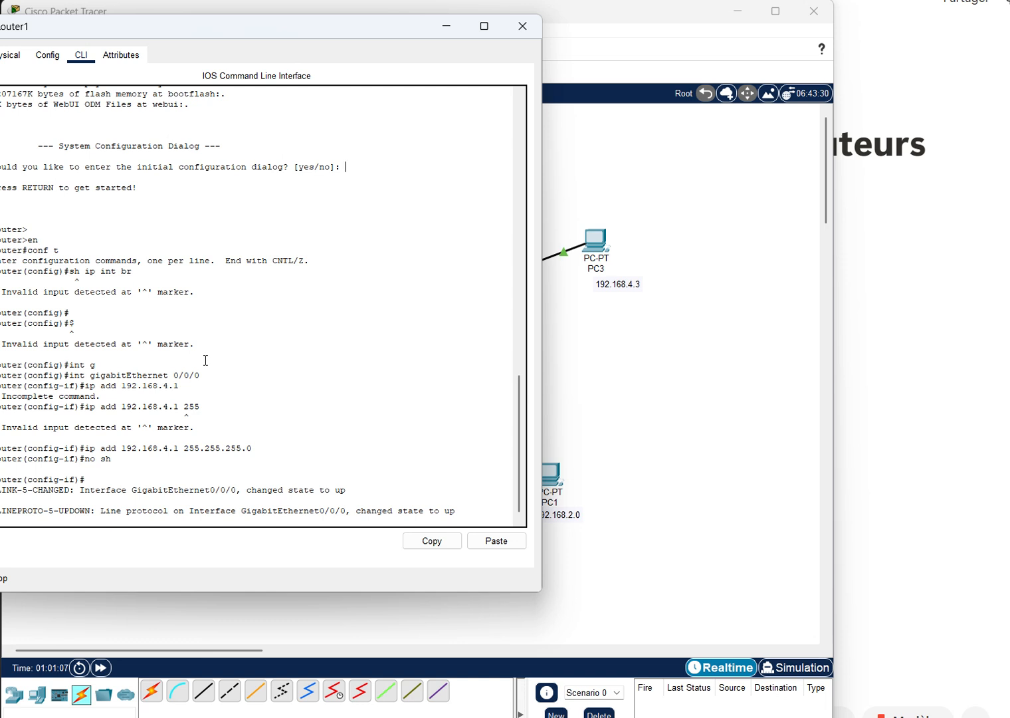
# - Ping PC3 at 192.168.4.2 from Router1's interface configuration mode using do ping
pyautogui.press('Return')
pyautogui.press('Return')
pyautogui.press('Up')
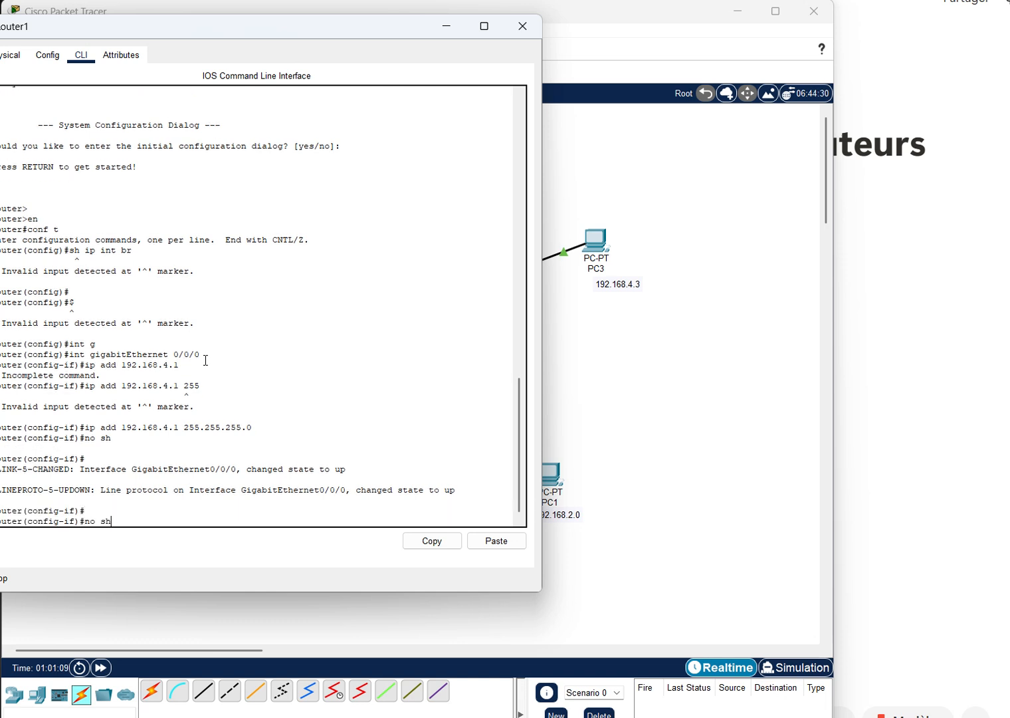
pyautogui.press('BackSpace')
pyautogui.press('BackSpace')
pyautogui.press('BackSpace')
pyautogui.press('BackSpace')
pyautogui.write('do ping')
pyautogui.press('Return')
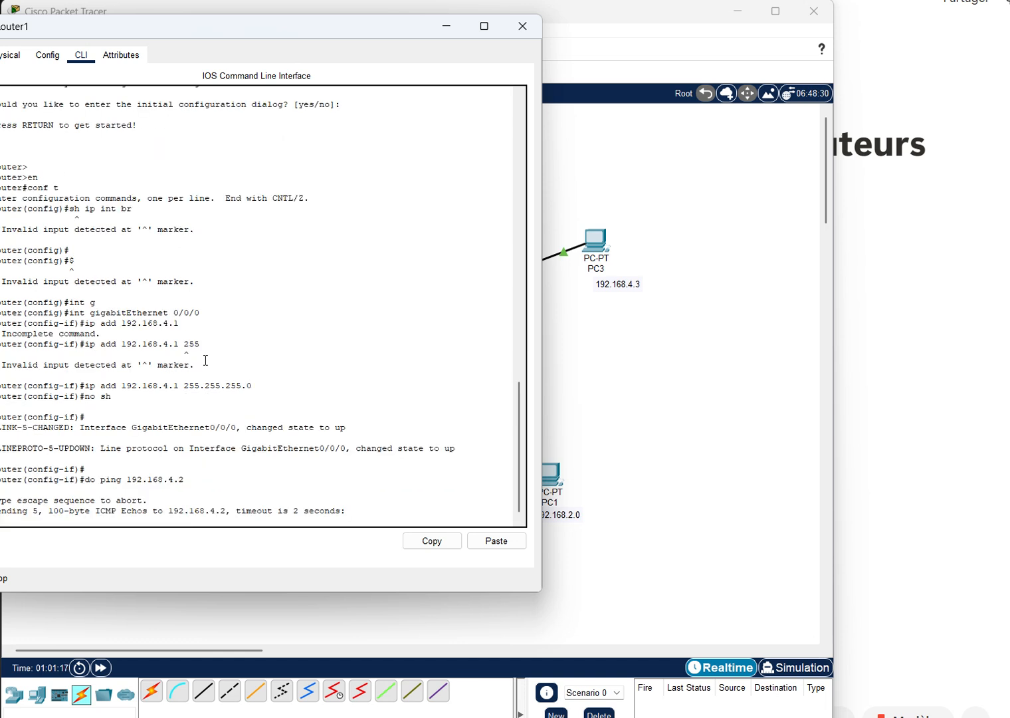
# - Change the address label beneath PC3 in the topology to 192.168.4.2
pyautogui.click(623, 289)
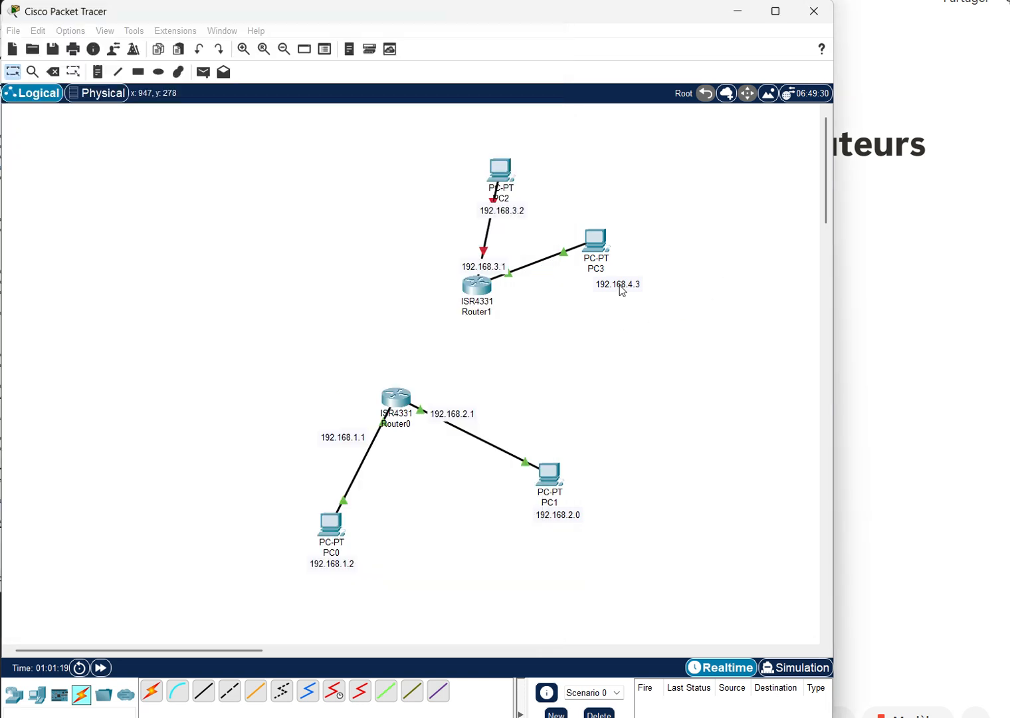
pyautogui.doubleClick(617, 283)
pyautogui.click(639, 283)
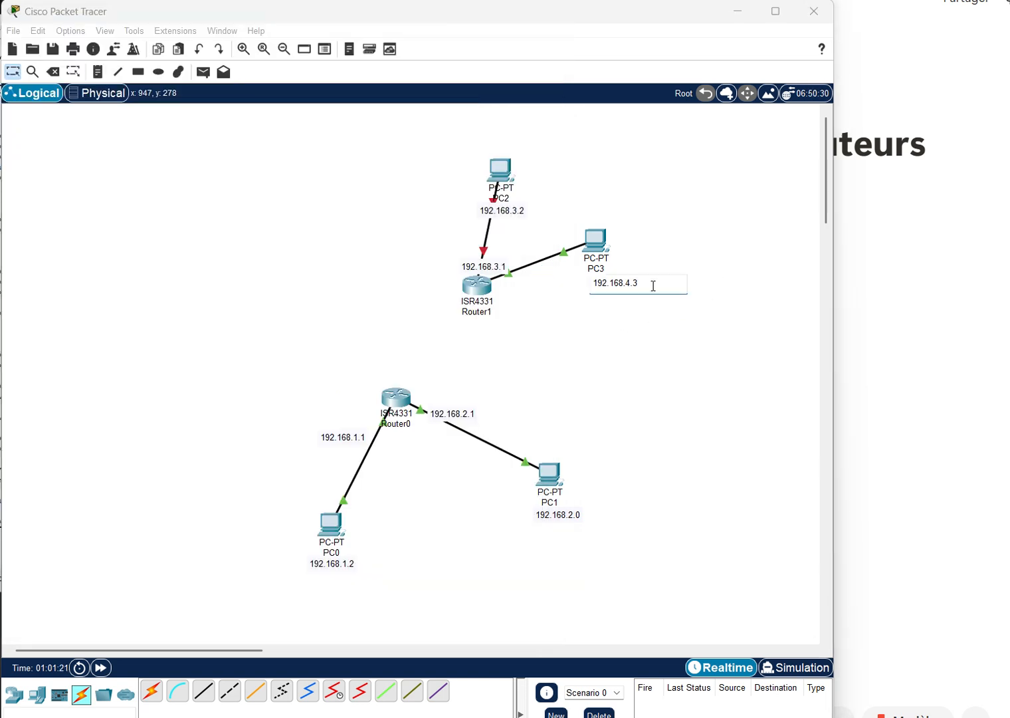
pyautogui.click(622, 380)
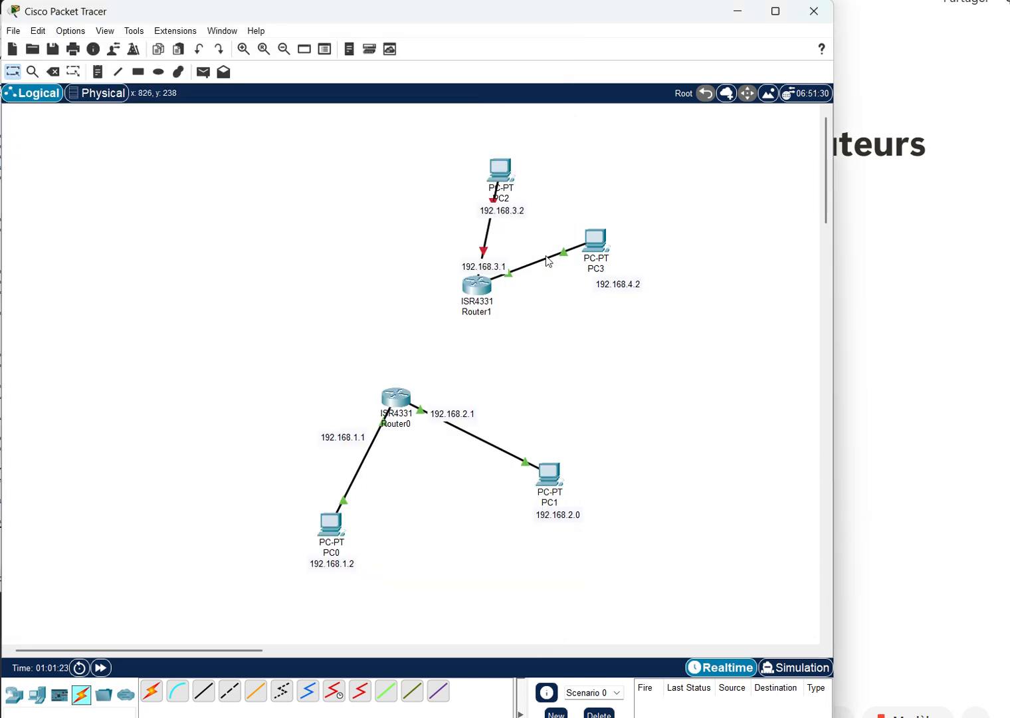
# - Exit the current interface in Router1's command line and enter configuration of interface gigabitEthernet 0/0/1
pyautogui.click(0, 26)
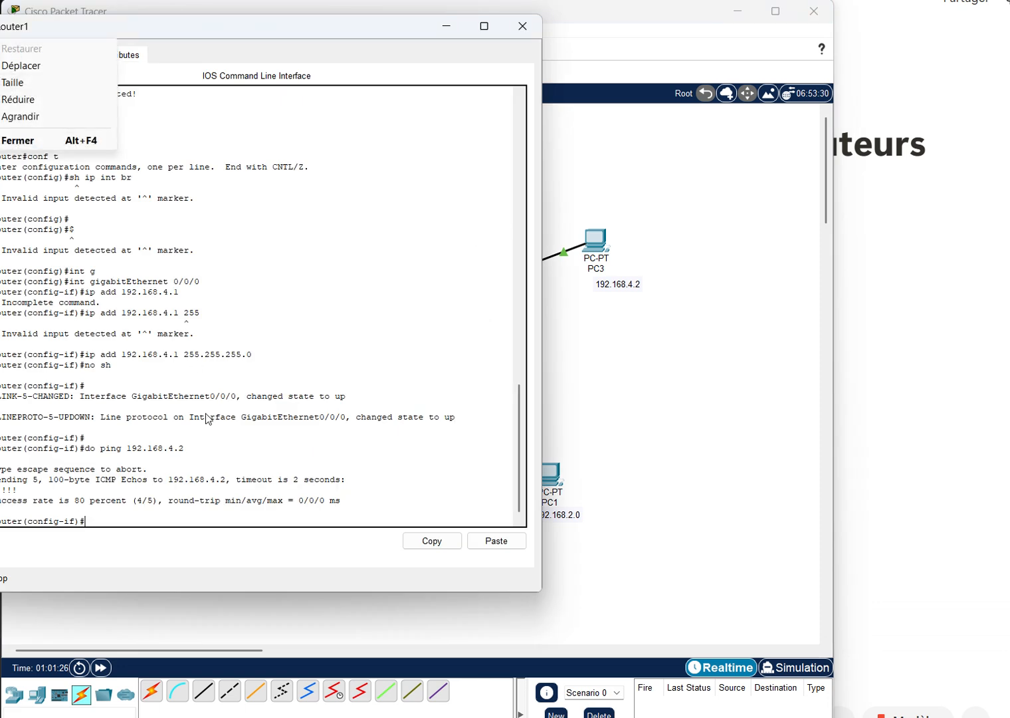
pyautogui.click(237, 489)
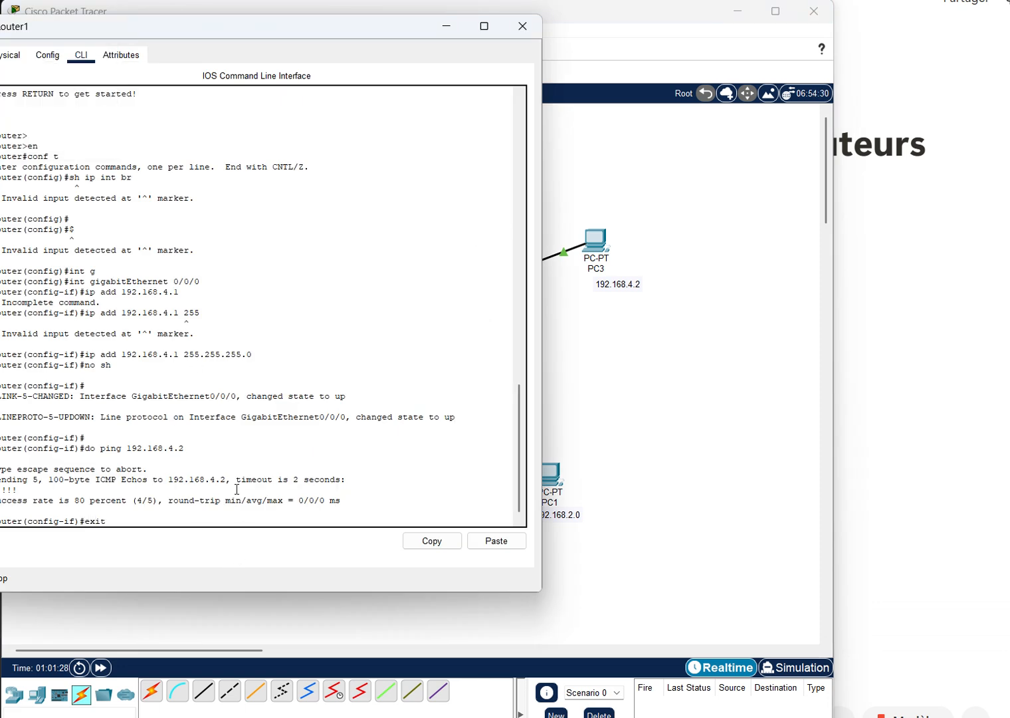
pyautogui.press('Return')
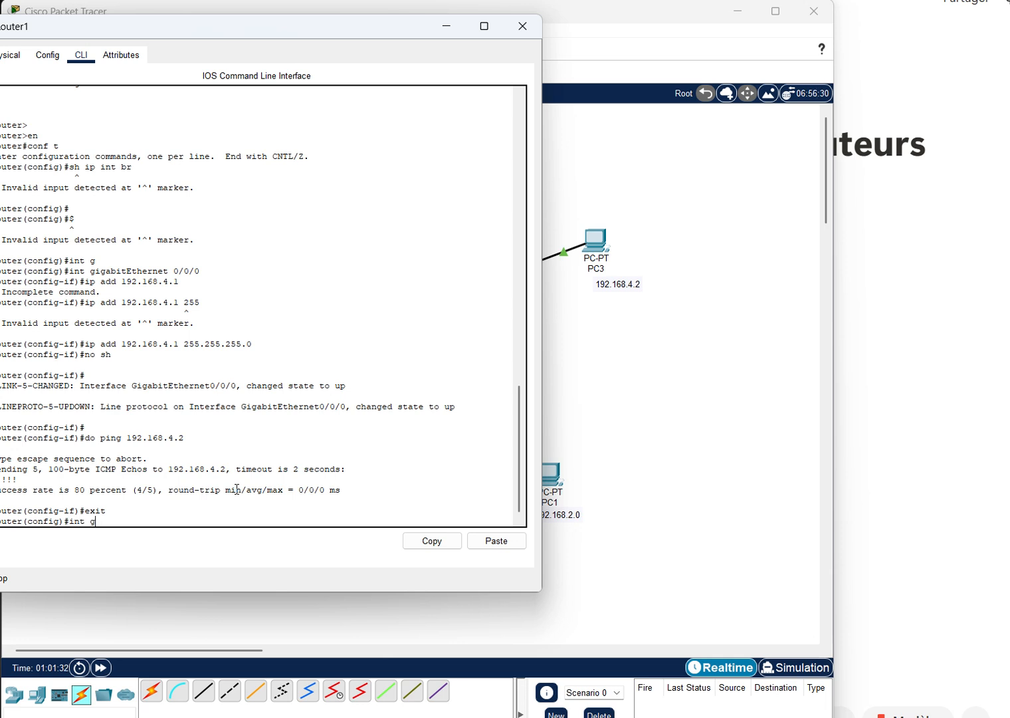
pyautogui.write('int g')
pyautogui.press('Tab')
pyautogui.write('0/0')
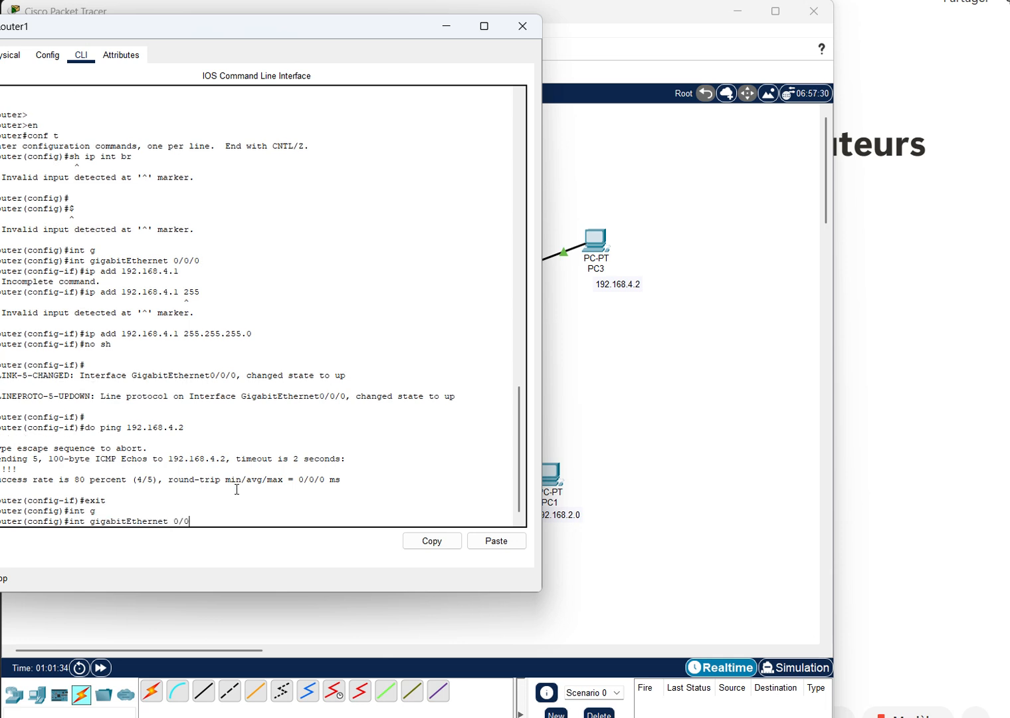
pyautogui.write('/1')
pyautogui.press('Return')
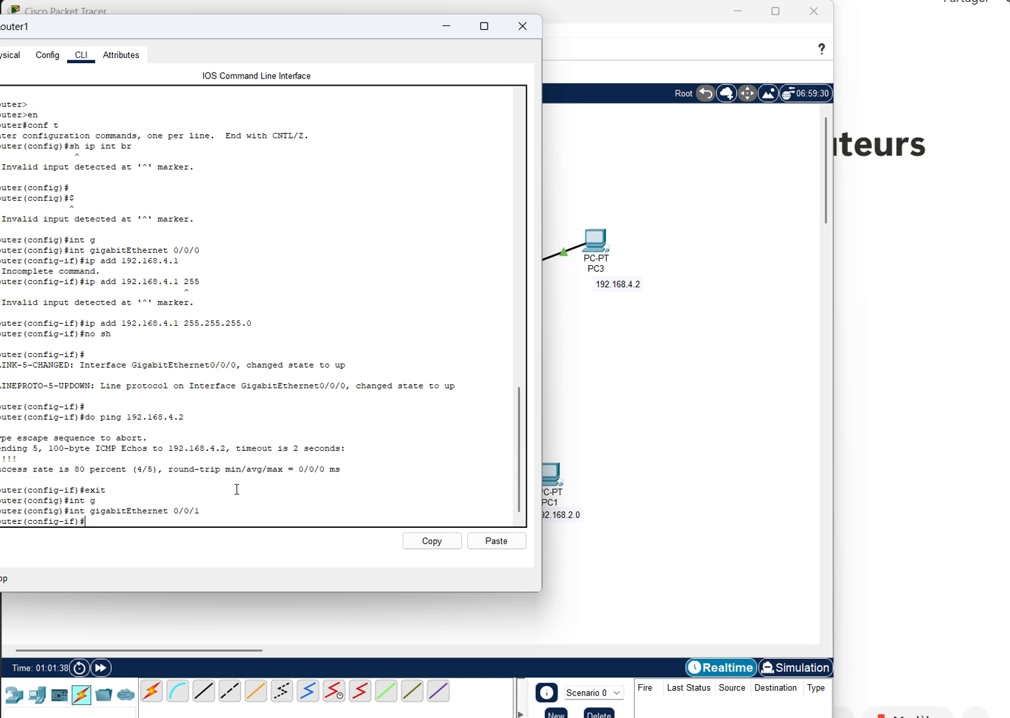
# - Assign 192.168.3.2 with mask 255.255.255.0 to Router1's GigabitEthernet 0/0/1 interface and enable it with no sh
pyautogui.write('ipo')
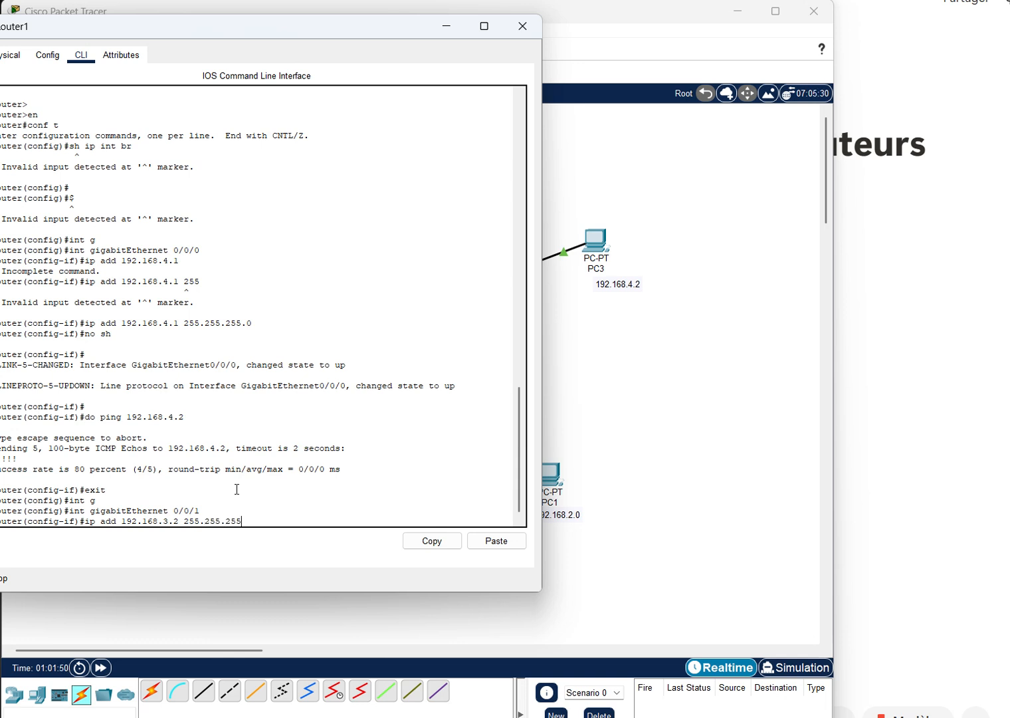
pyautogui.press('Return')
pyautogui.write('no ')
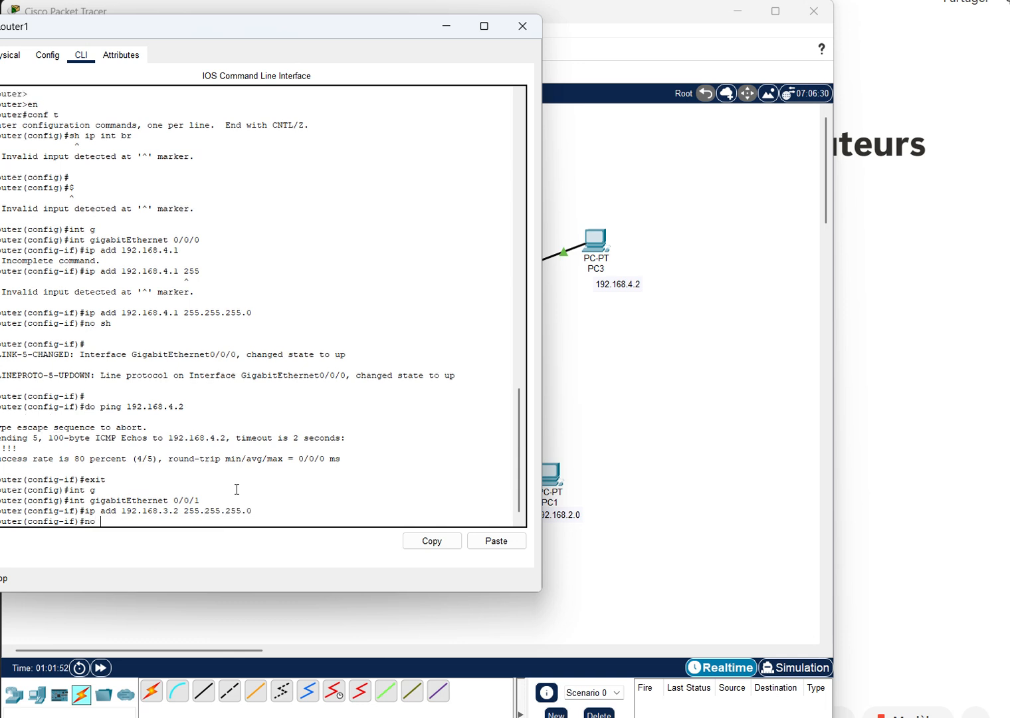
pyautogui.write('sh')
pyautogui.click(620, 485)
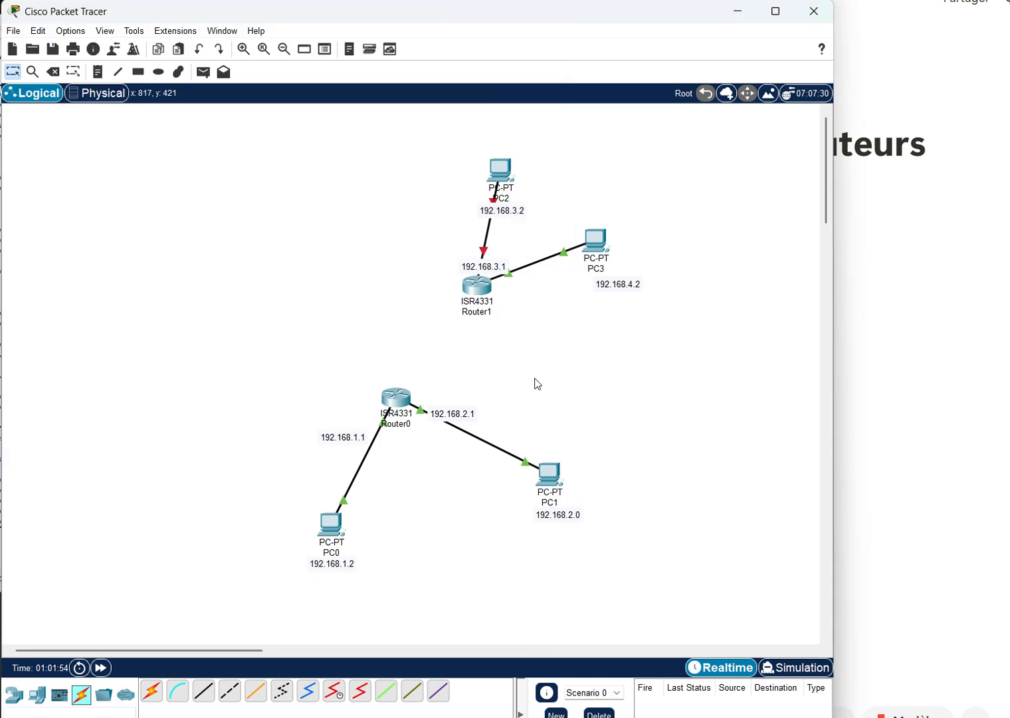
pyautogui.click(0, 442)
pyautogui.press('Return')
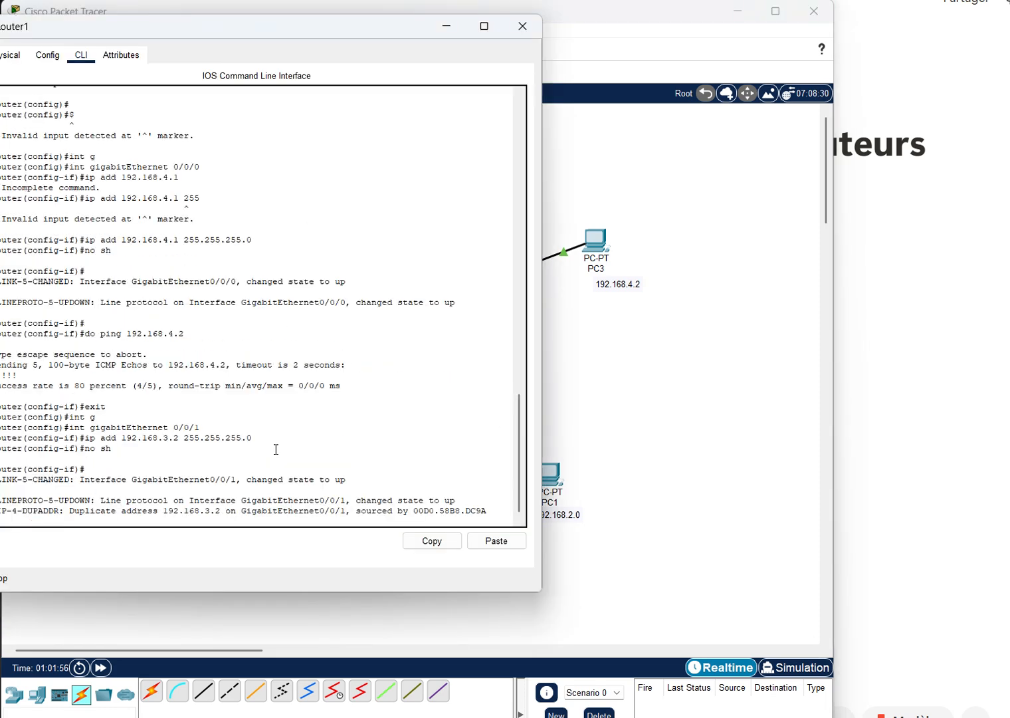
pyautogui.click(670, 354)
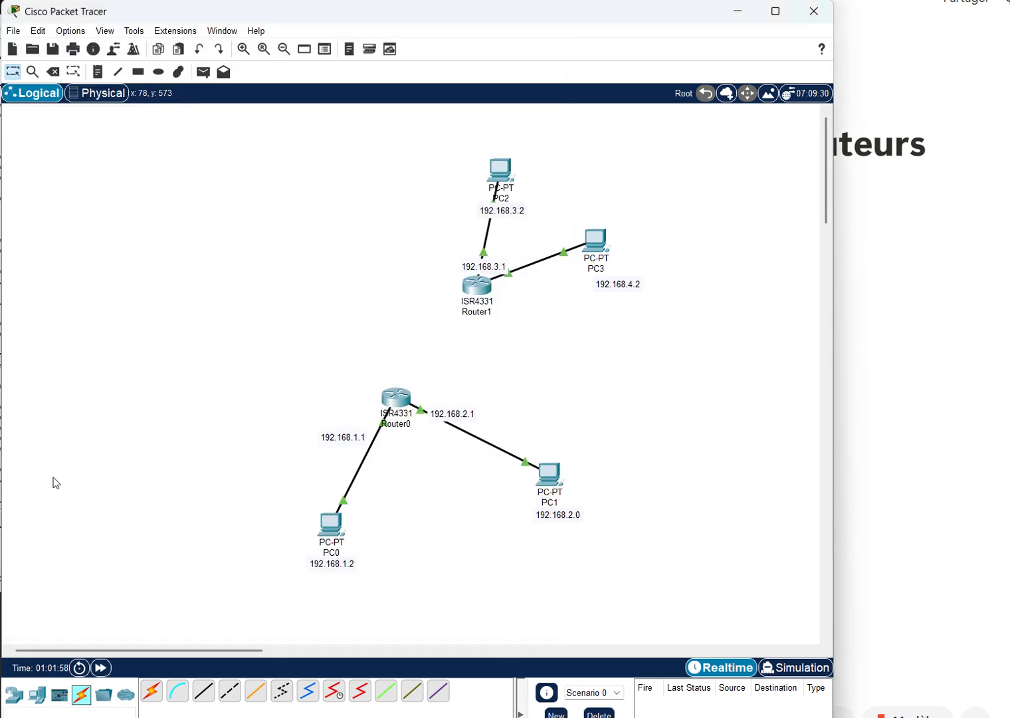
pyautogui.click(22, 480)
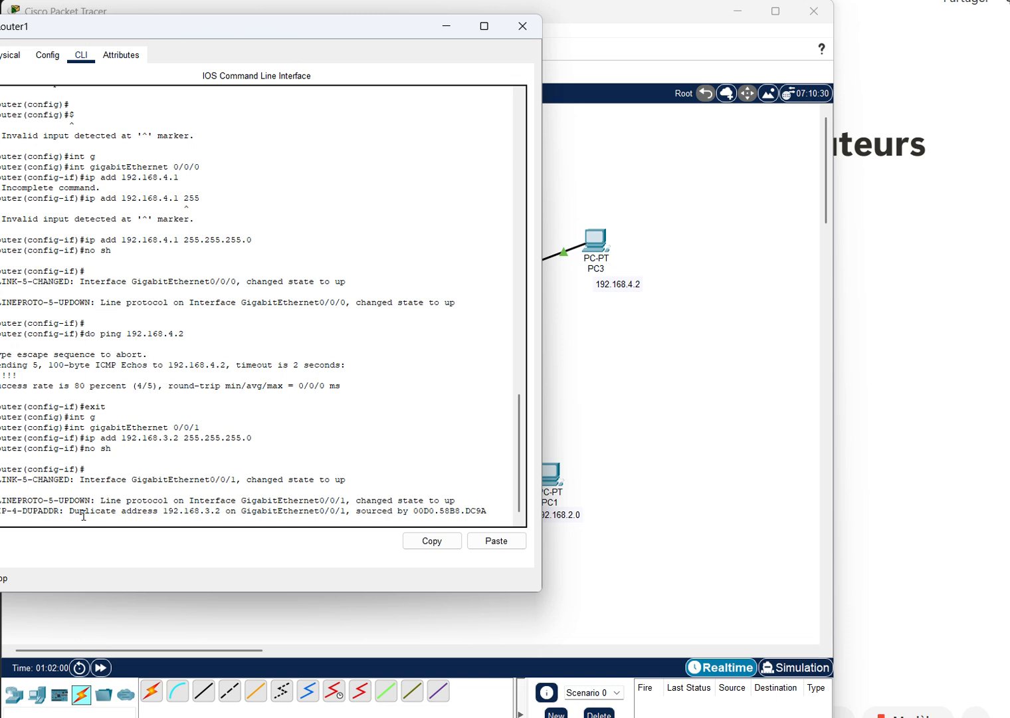
# - Ping 192.168.3.2 from Router1's interface configuration mode using do ping
pyautogui.press('Return')
pyautogui.press('Return')
pyautogui.write('ping ')
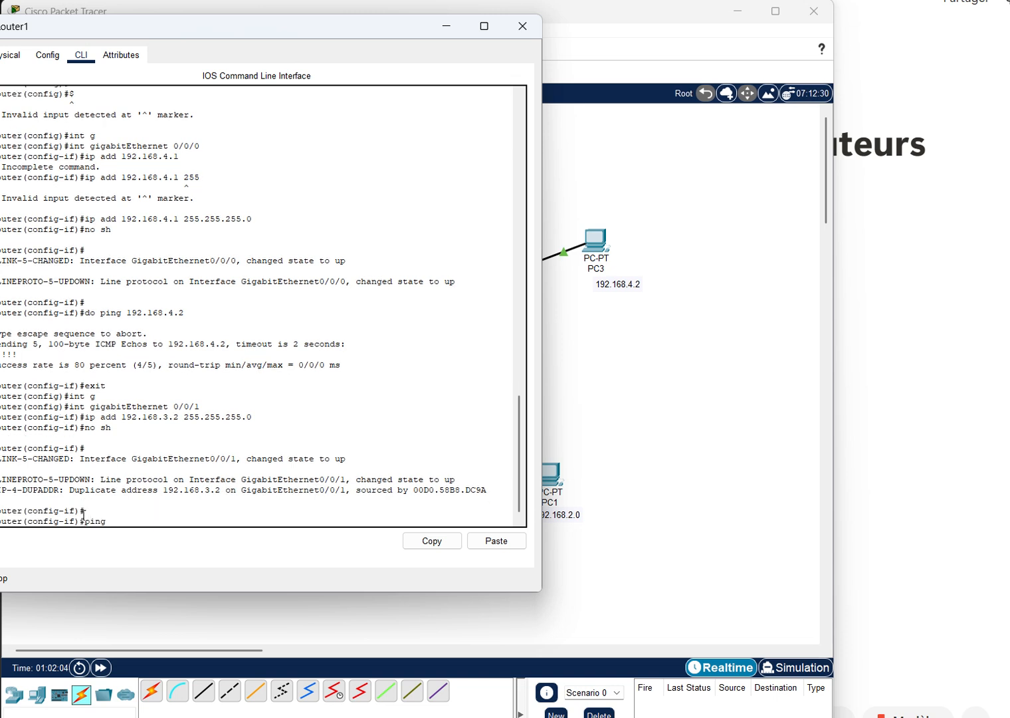
pyautogui.write('192.168.3.2')
pyautogui.press('Return')
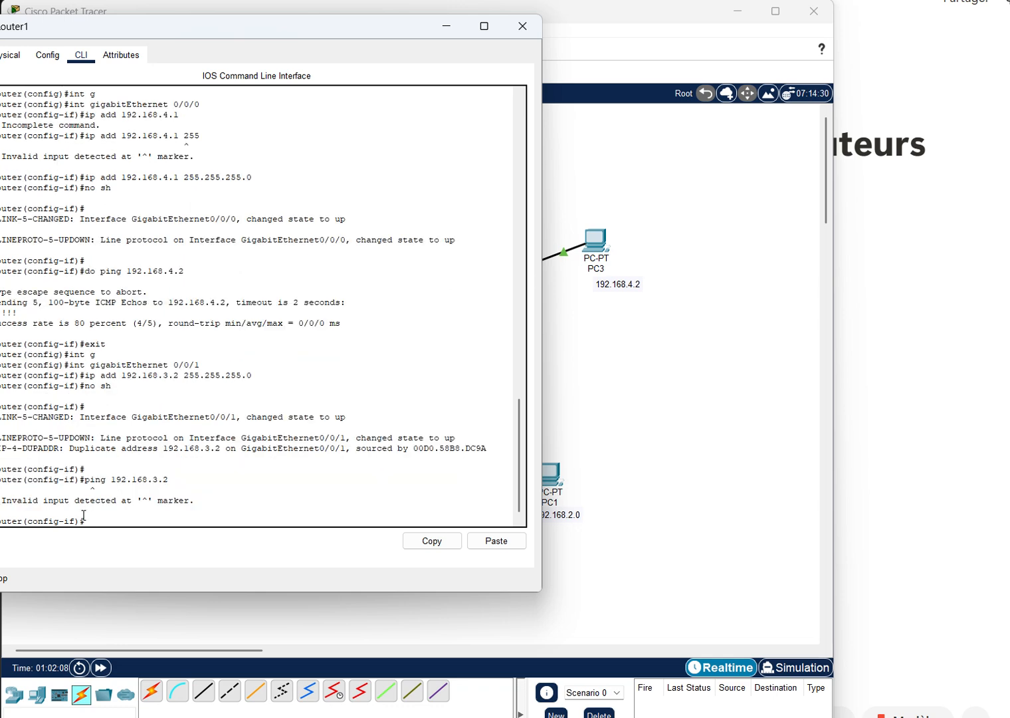
pyautogui.press('Up')
pyautogui.write('do')
pyautogui.press('Return')
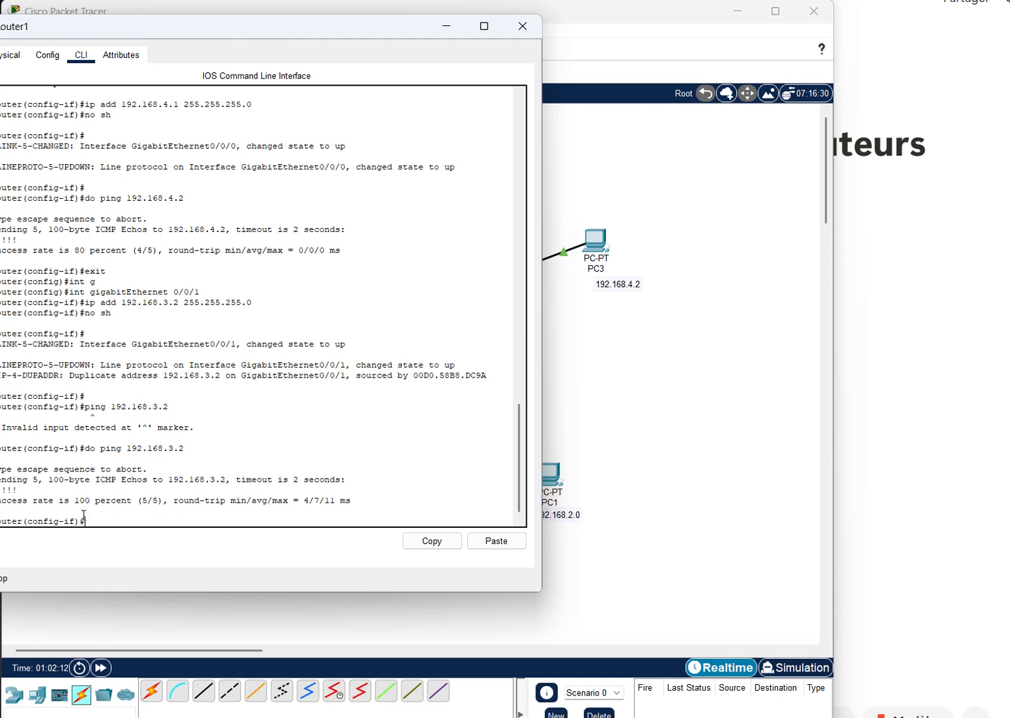
# - Switch to the notes page "Routage statique avec 2 routeurs", paste the copied network diagram and add an empty line beneath the title
pyautogui.click(662, 359)
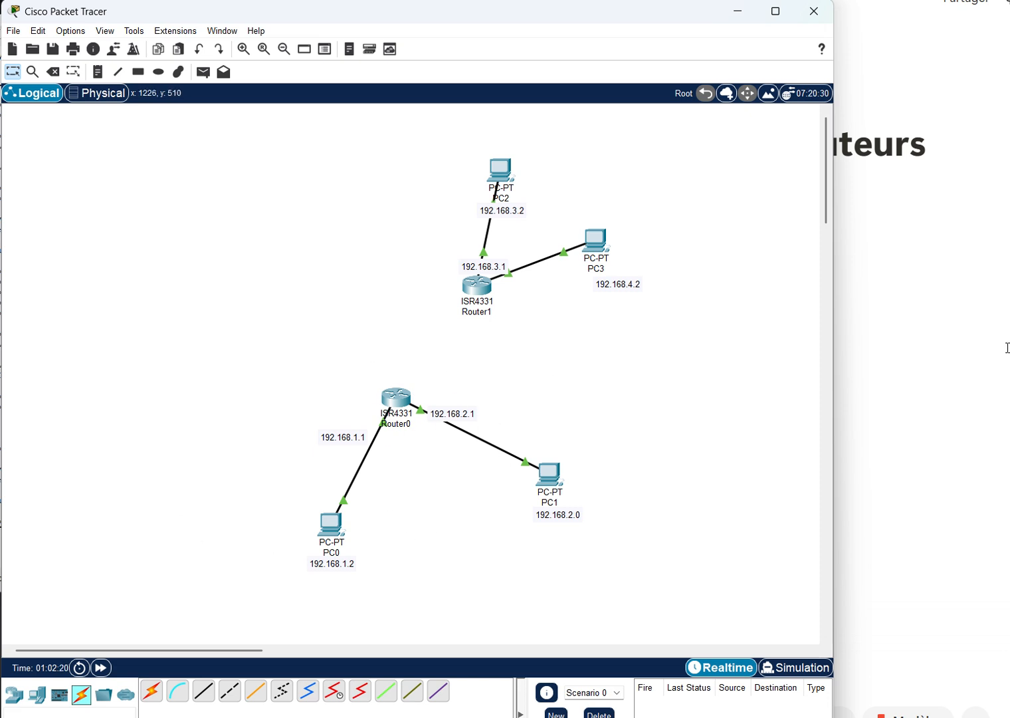
pyautogui.click(909, 339)
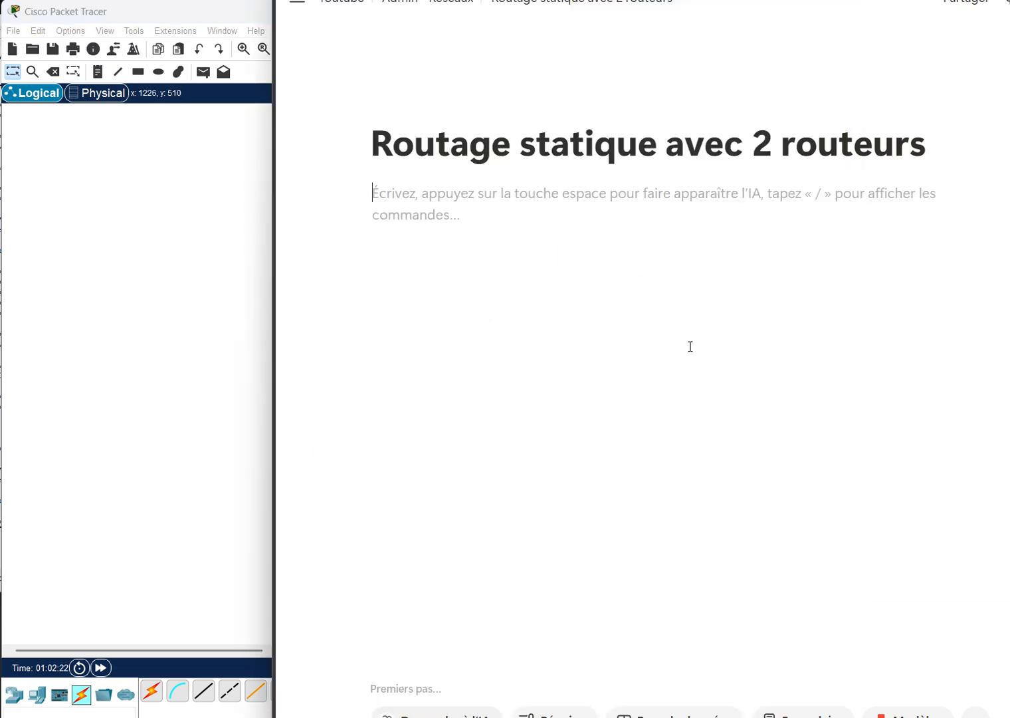
pyautogui.hotkey('ctrl', 'v')
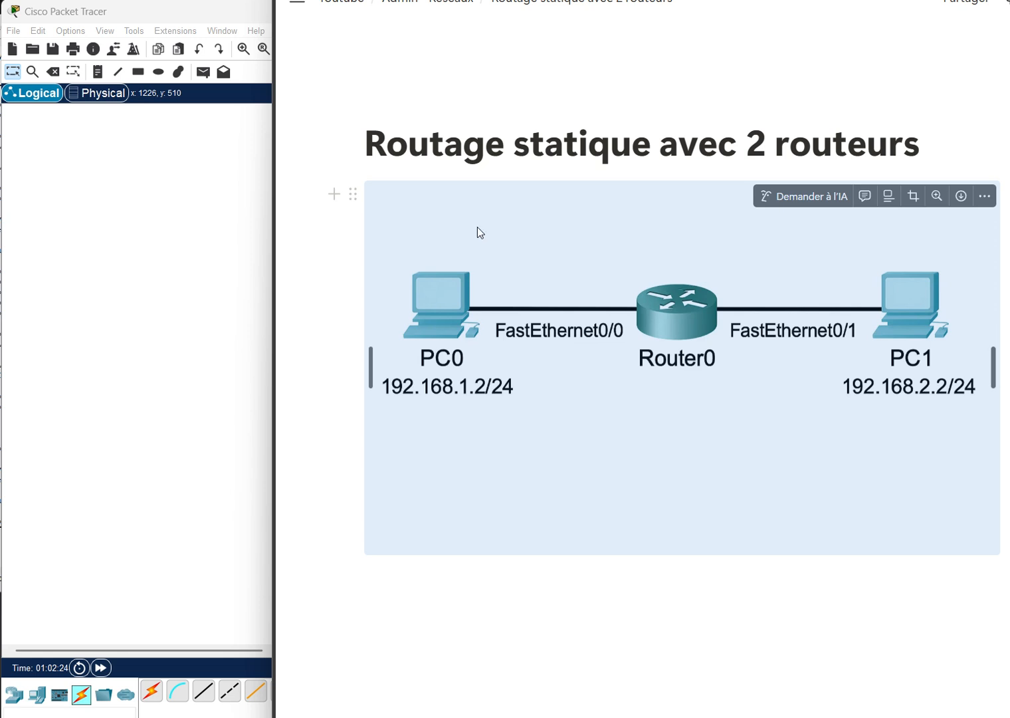
pyautogui.click(942, 145)
pyautogui.press('Return')
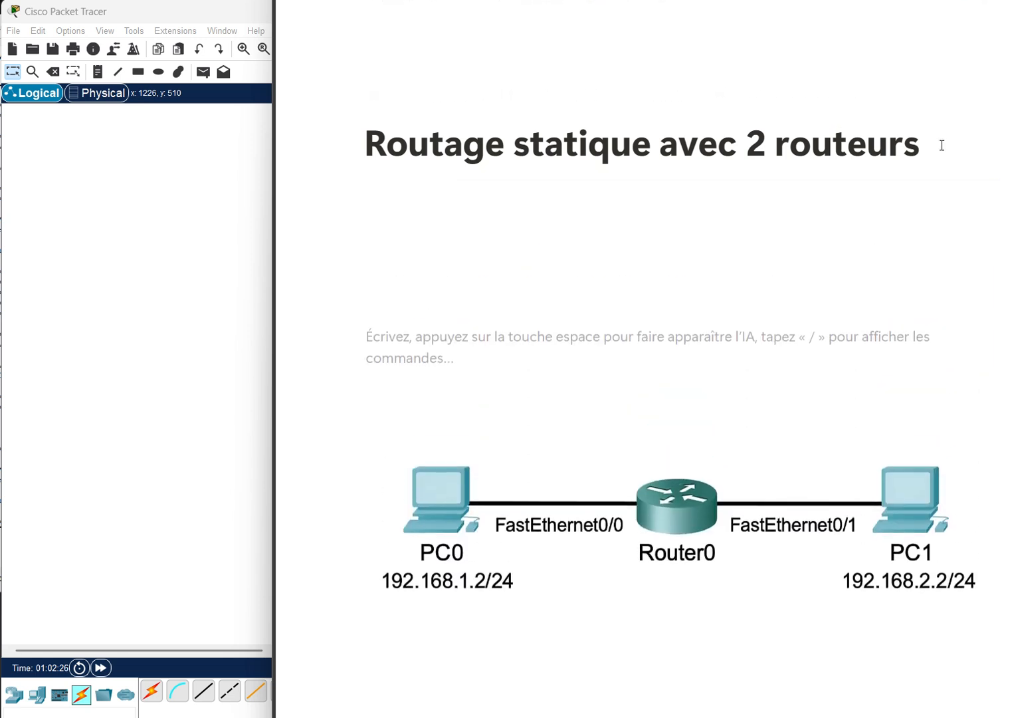
# - Add many empty lines above the network diagram and place the cursor on the first one beneath the page title
pyautogui.press('Return')
pyautogui.press('Return')
pyautogui.press('Return')
pyautogui.press('Return')
pyautogui.press('Return')
pyautogui.press('Return')
pyautogui.press('Return')
pyautogui.press('Return')
pyautogui.press('Return')
pyautogui.press('Return')
pyautogui.press('Return')
pyautogui.press('Return')
pyautogui.press('Return')
pyautogui.press('Return')
pyautogui.press('Return')
pyautogui.press('Return')
pyautogui.press('Return')
pyautogui.press('Return')
pyautogui.press('Return')
pyautogui.click(467, 258)
pyautogui.click(417, 124)
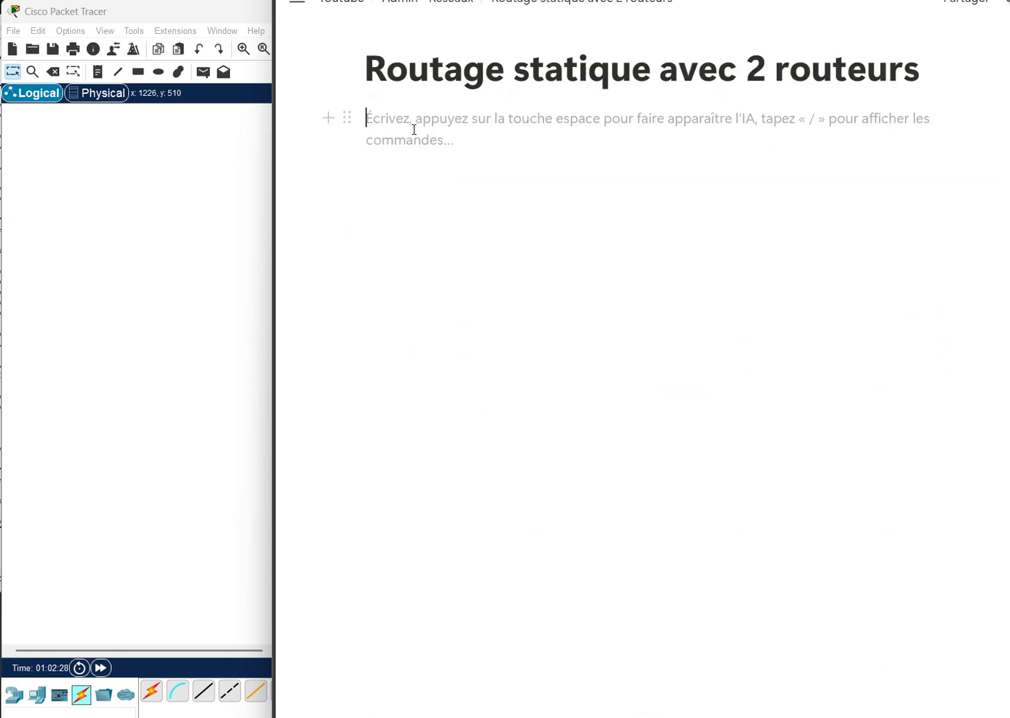
# - Switch to Cisco Packet Tracer and try to connect Router0 to Router1 with an automatically chosen cable
pyautogui.click(33, 293)
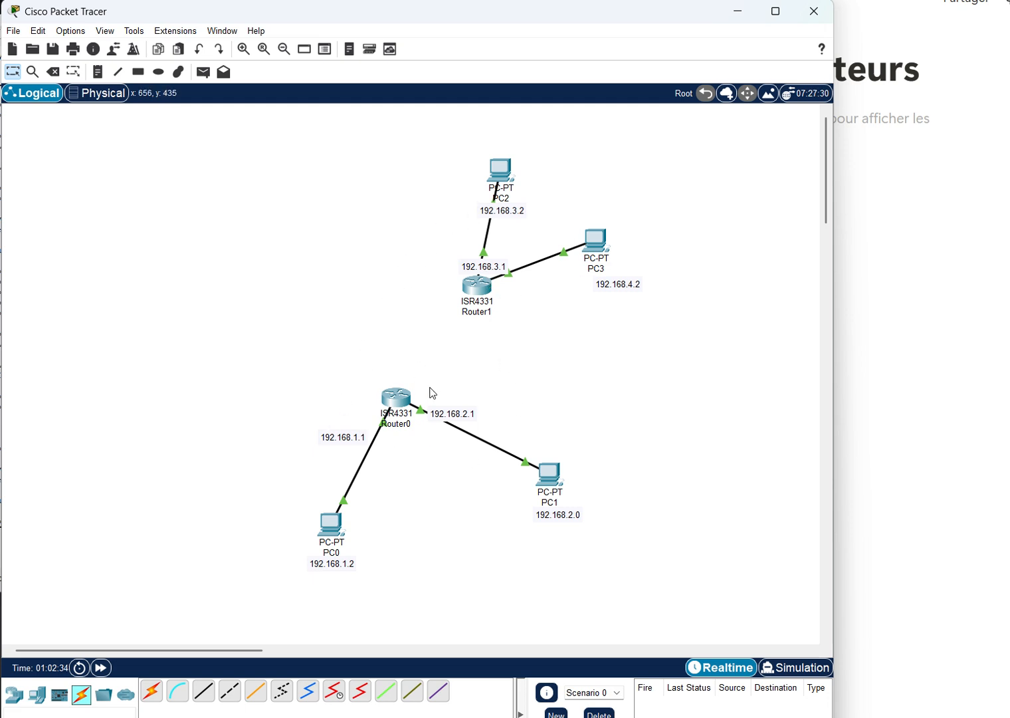
pyautogui.click(152, 691)
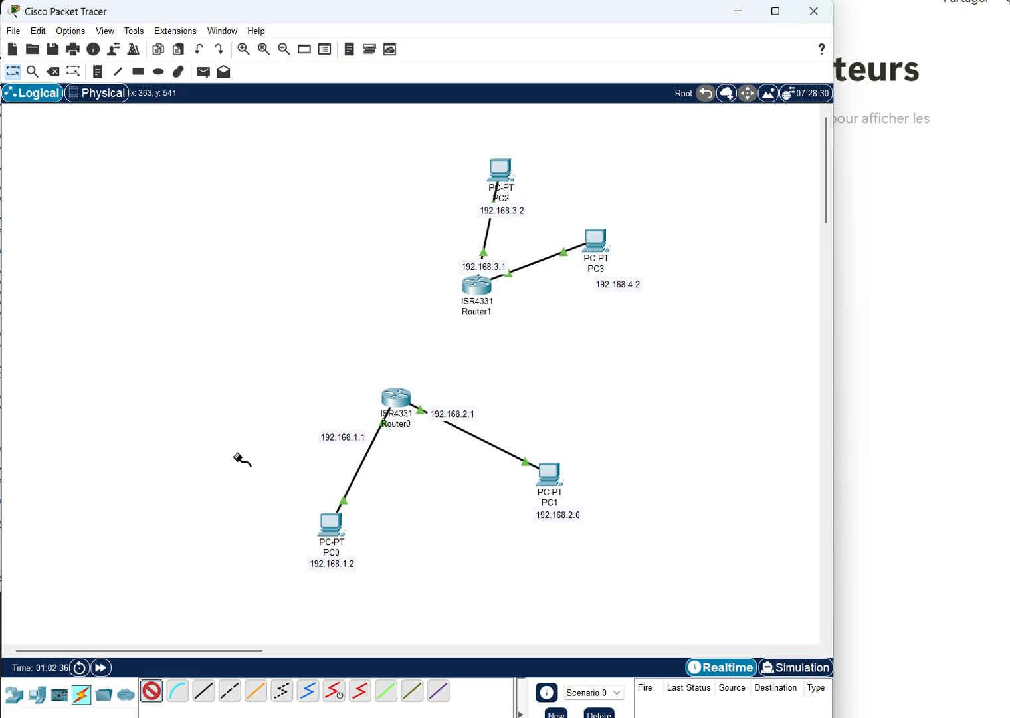
pyautogui.click(398, 397)
pyautogui.click(476, 288)
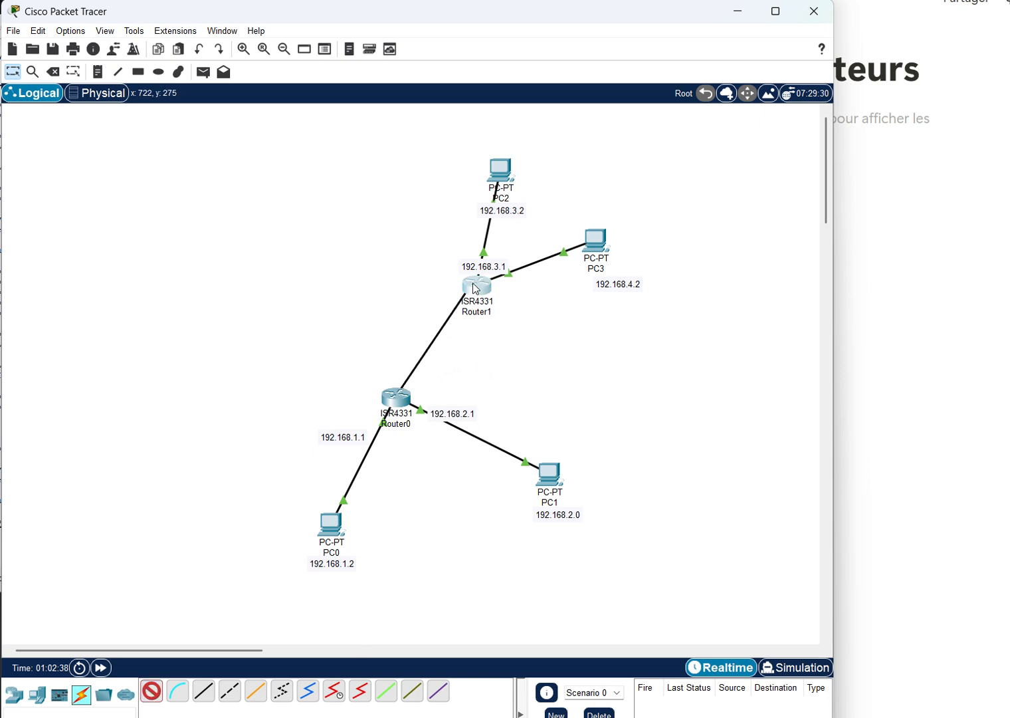
pyautogui.click(488, 407)
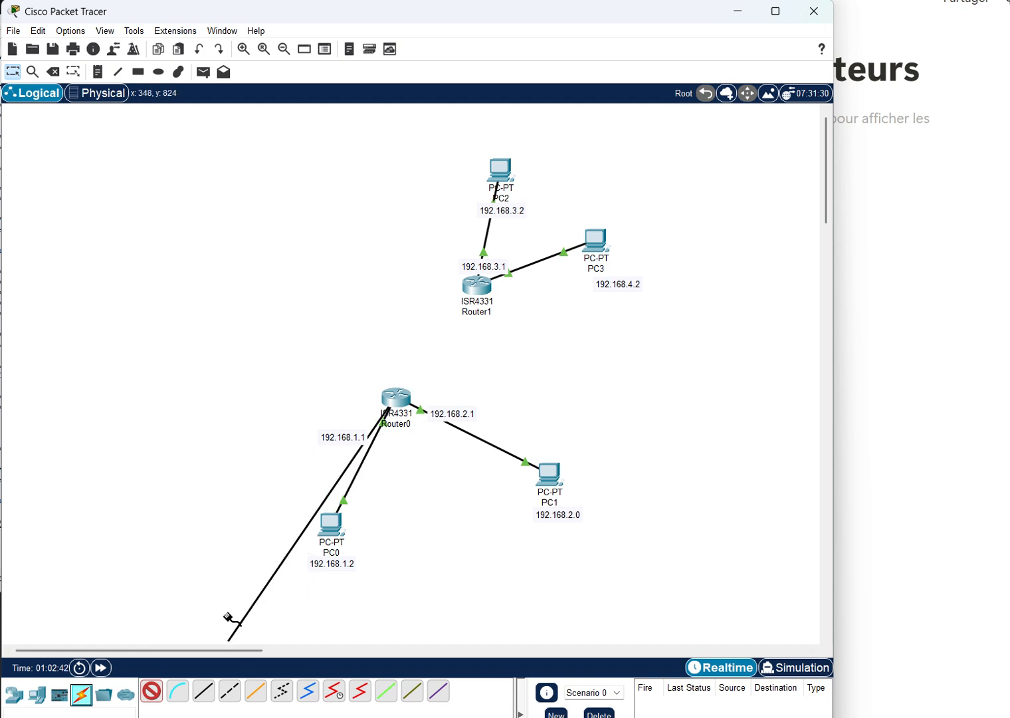
pyautogui.click(53, 72)
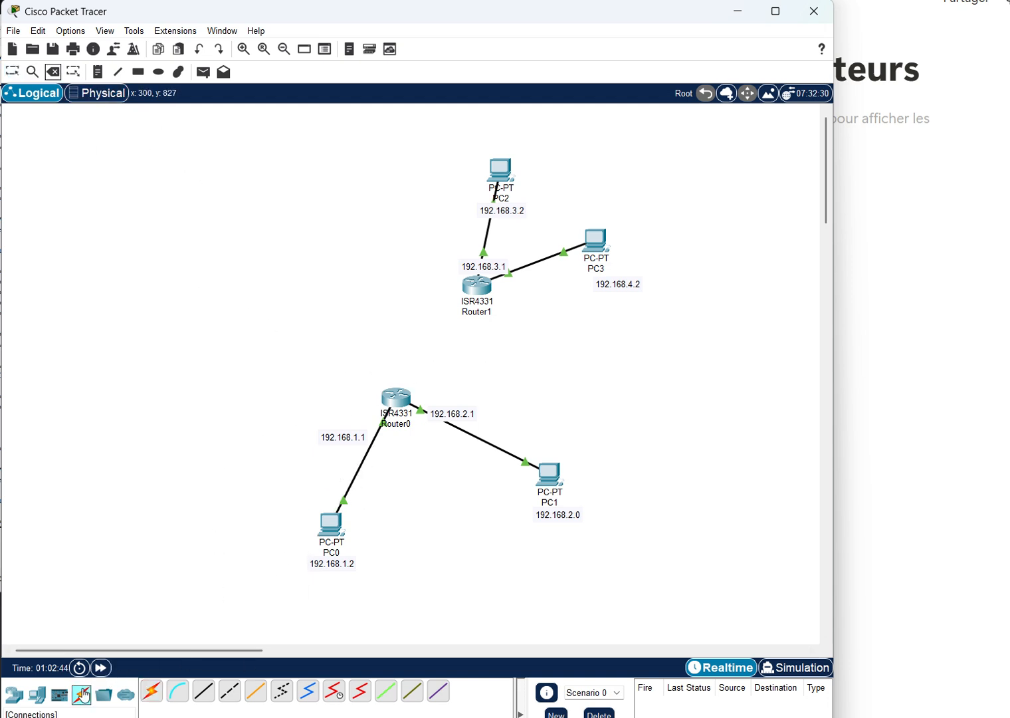
pyautogui.click(395, 398)
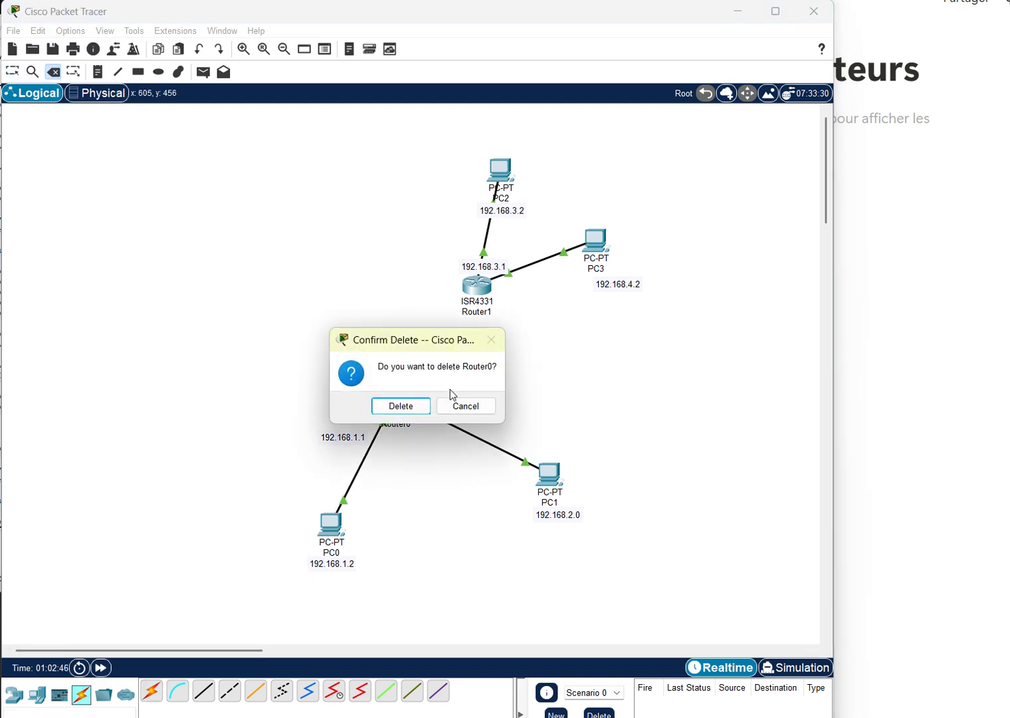
pyautogui.click(466, 406)
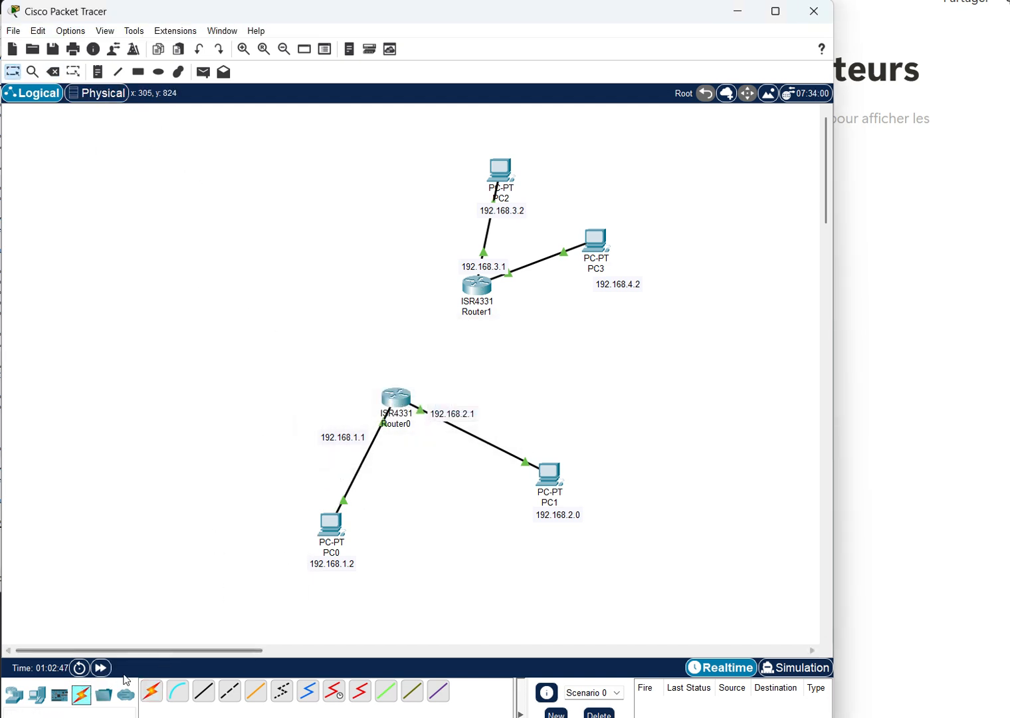
# - Retry the automatic cable connection from Router0 to Router1, then dismiss the error and drop the cable
pyautogui.click(397, 399)
pyautogui.click(477, 285)
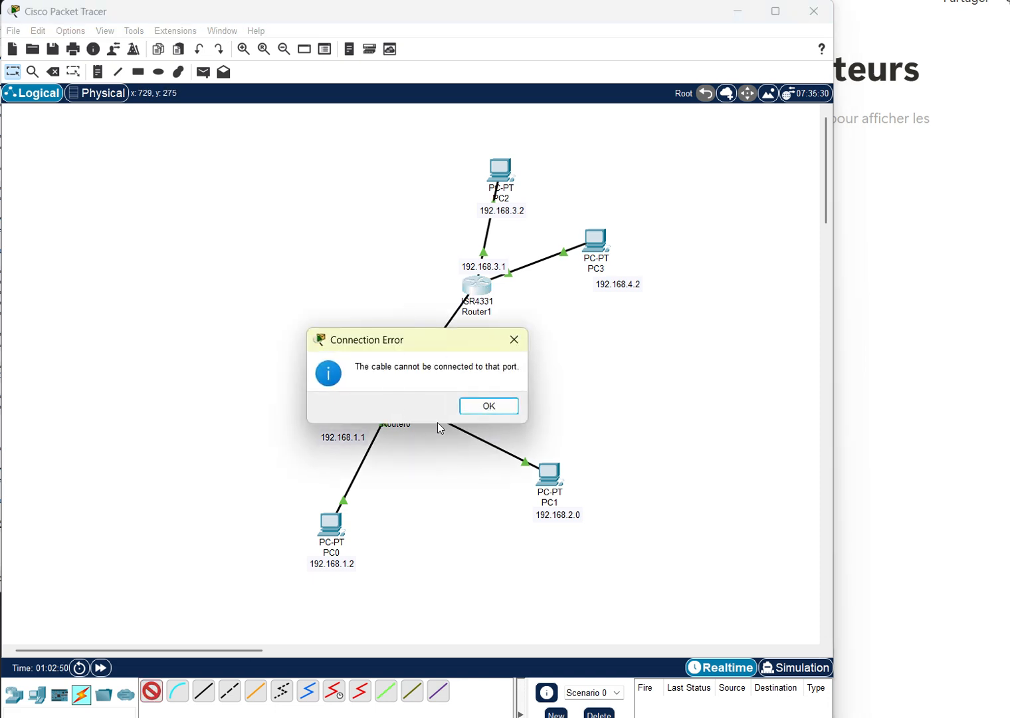
pyautogui.click(489, 406)
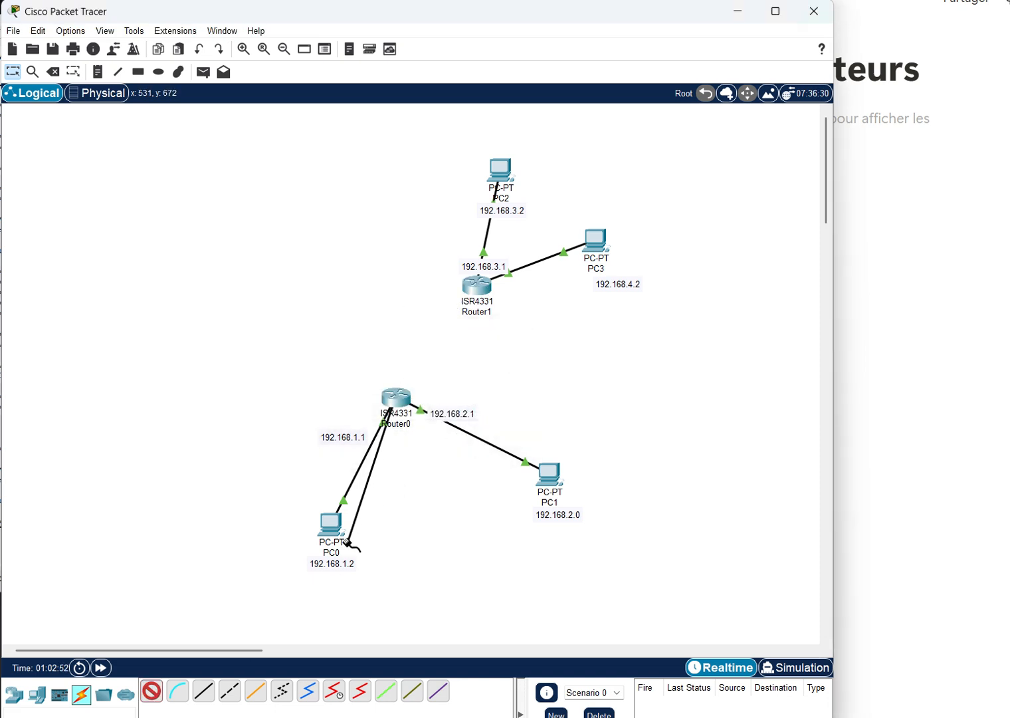
pyautogui.click(52, 72)
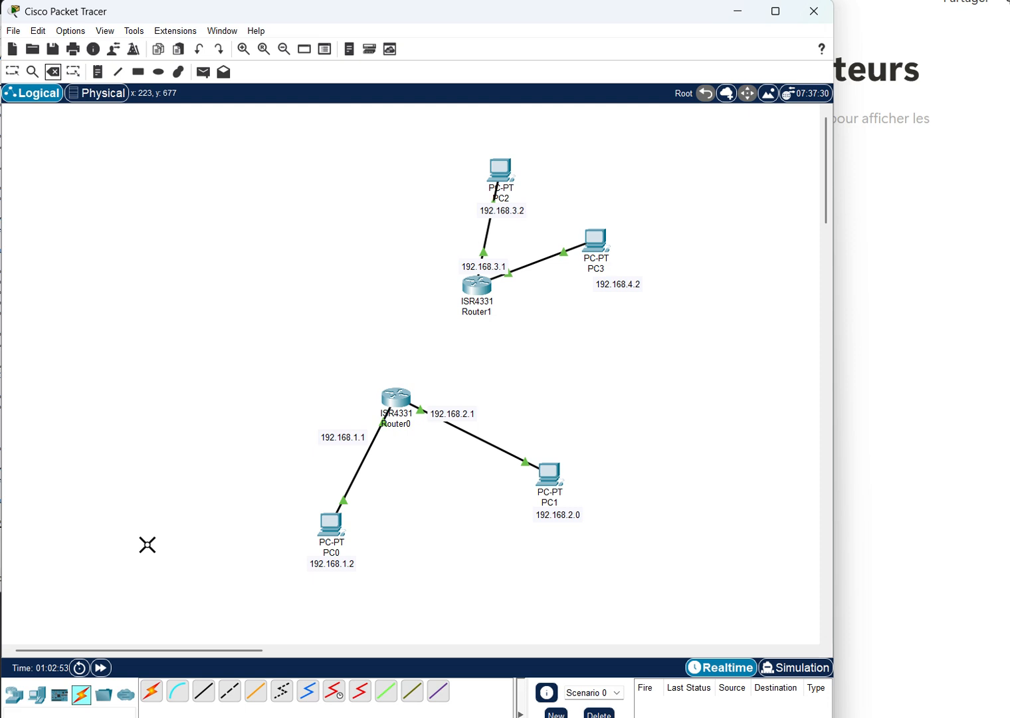
# - Try to start a copper cross-over cable from Router0 and abandon it without choosing a port
pyautogui.click(233, 693)
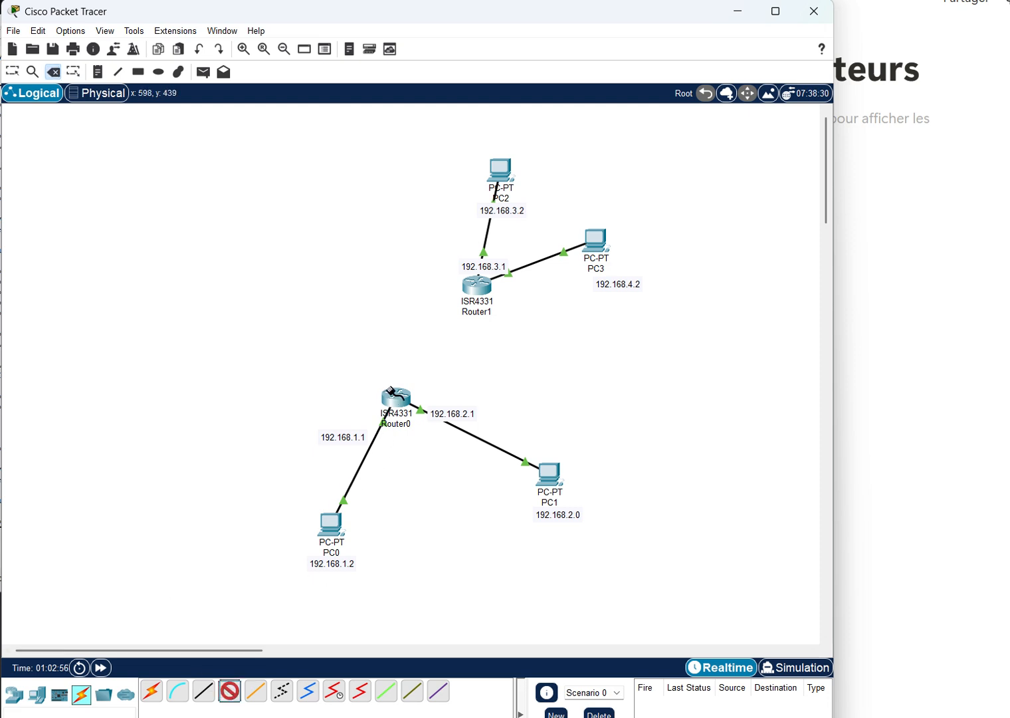
pyautogui.click(395, 397)
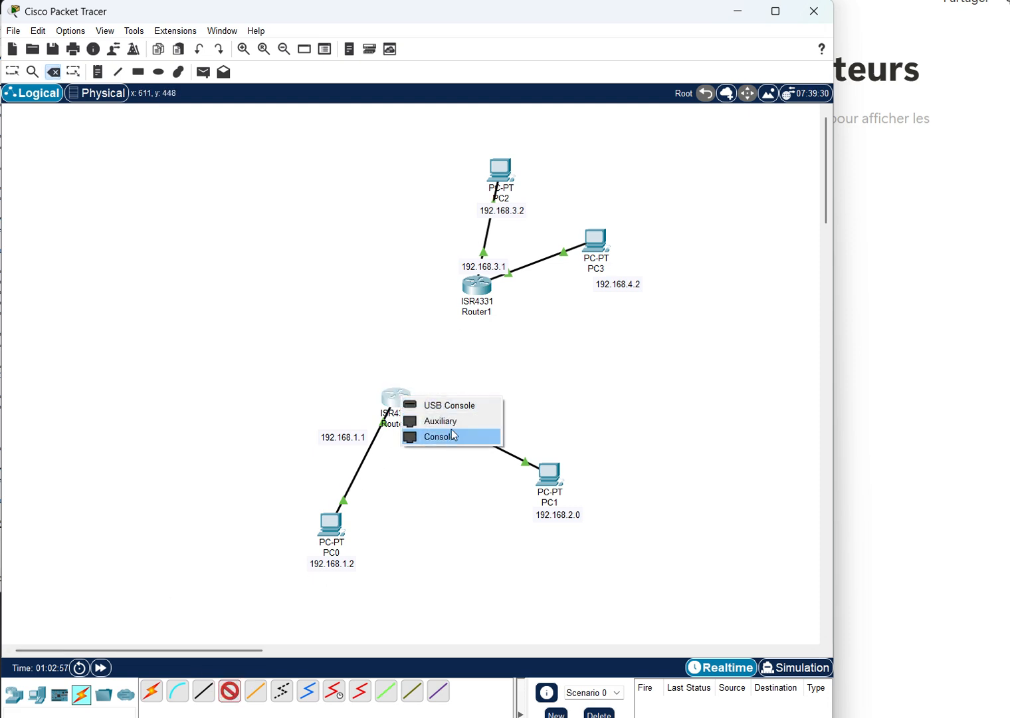
pyautogui.click(438, 349)
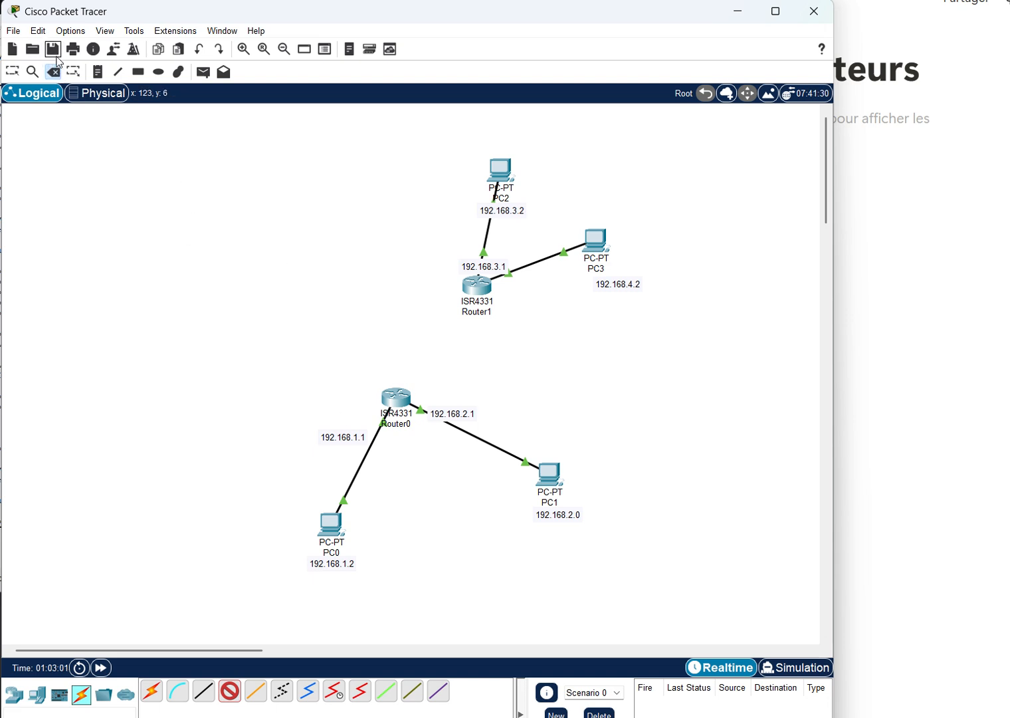
pyautogui.click(60, 694)
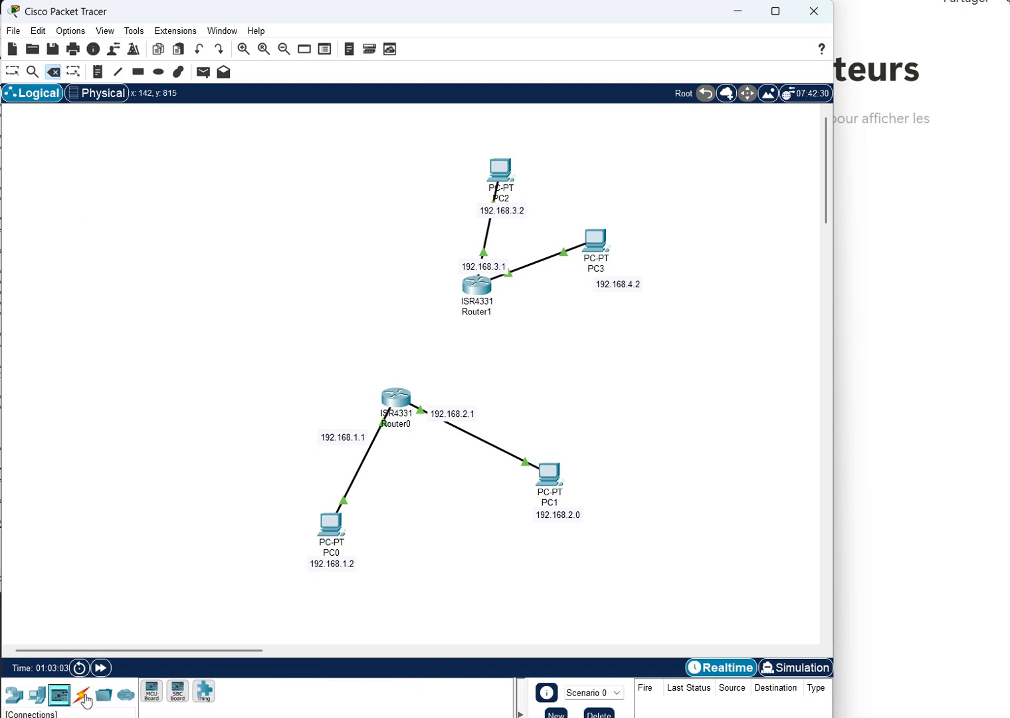
pyautogui.click(13, 694)
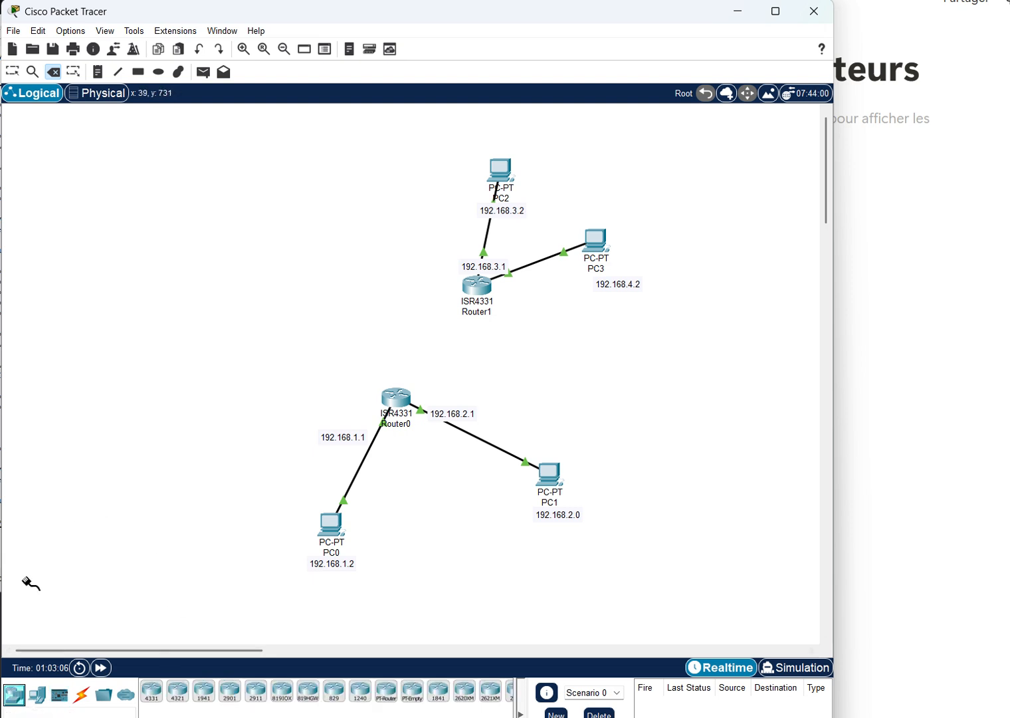
pyautogui.click(99, 72)
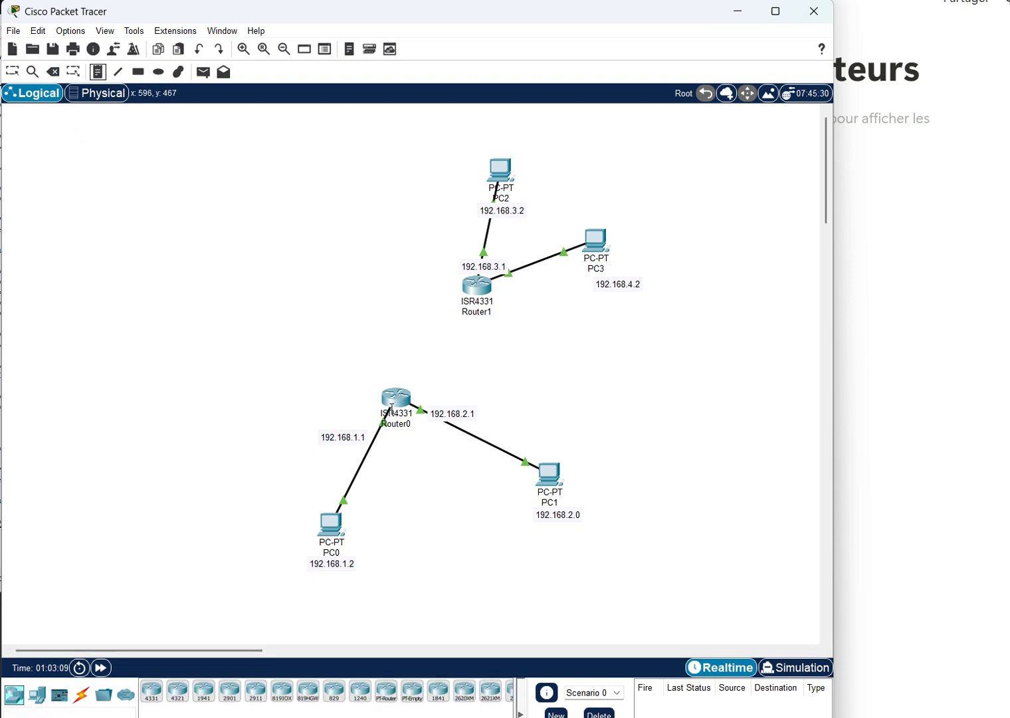
pyautogui.click(148, 703)
pyautogui.click(149, 703)
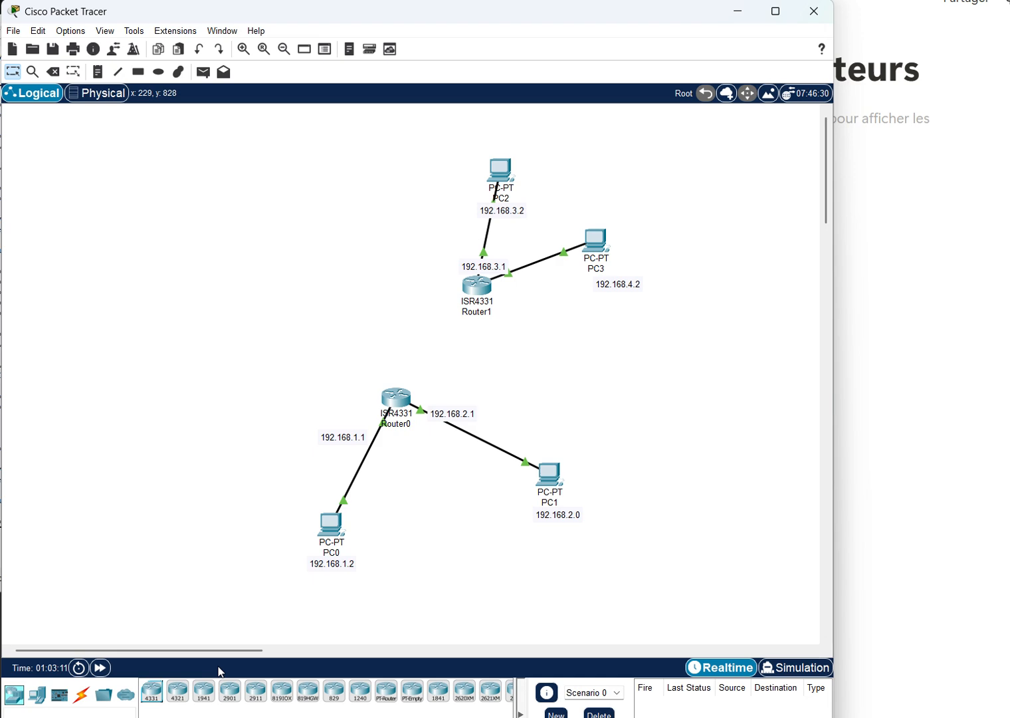
# - Open Router0's physical device view and inspect its module slots and power switch
pyautogui.click(403, 401)
pyautogui.click(116, 175)
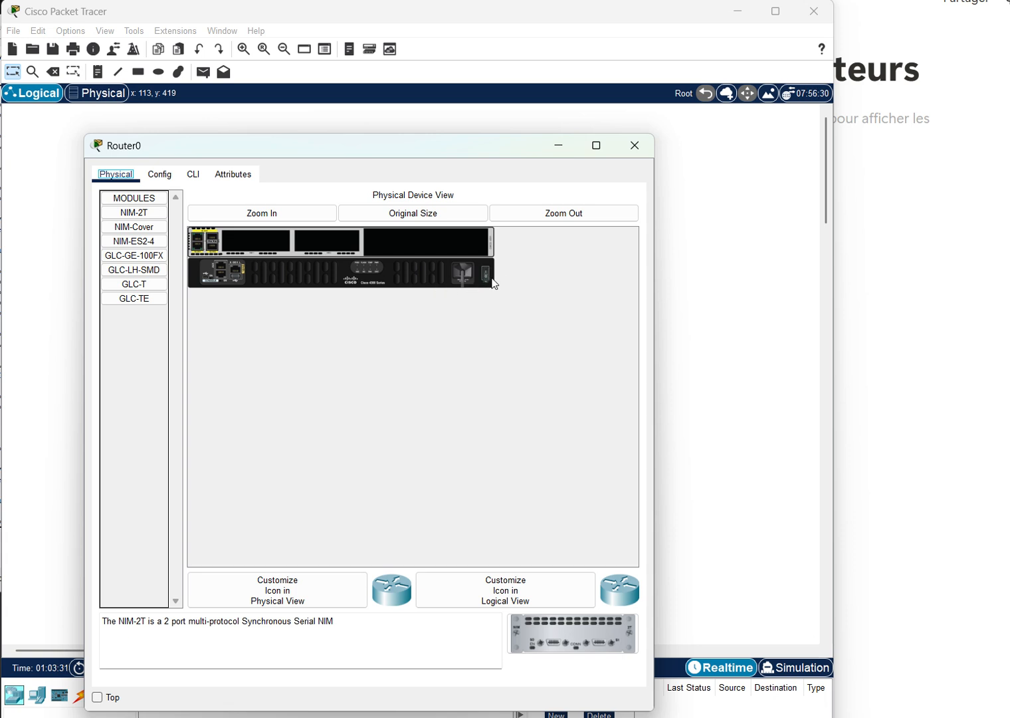
pyautogui.click(518, 210)
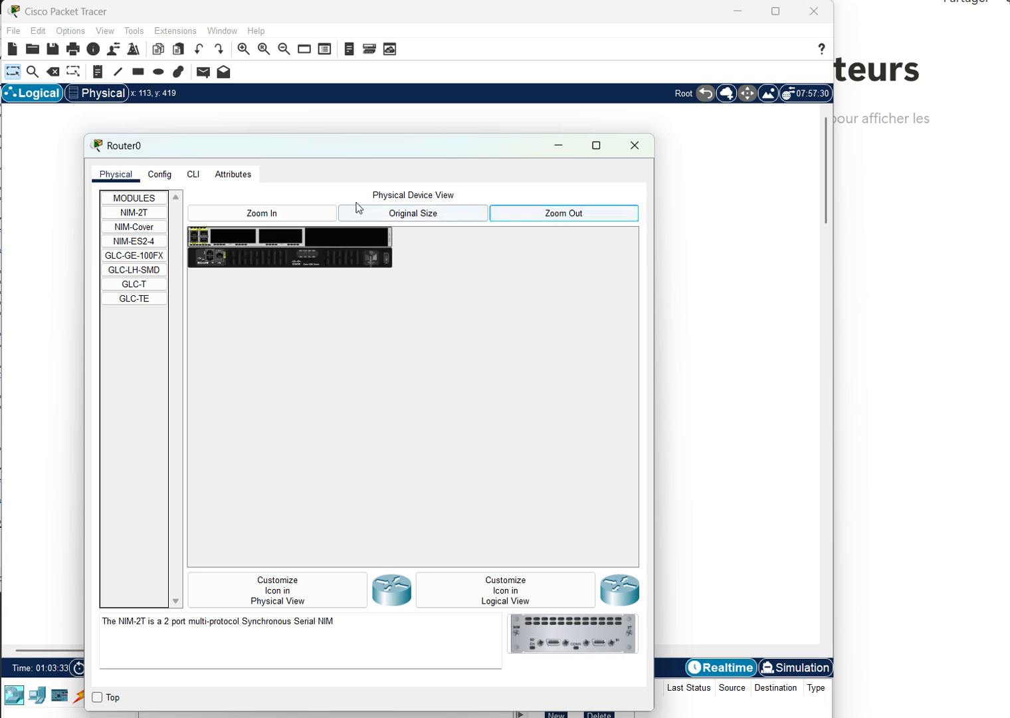
pyautogui.click(313, 218)
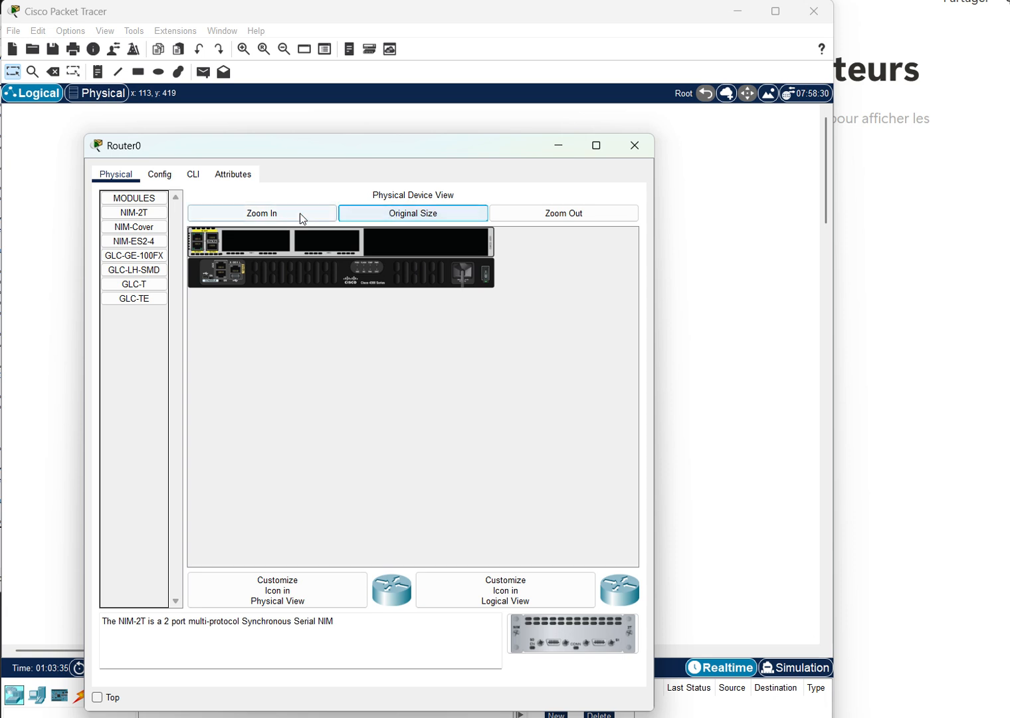
pyautogui.click(299, 220)
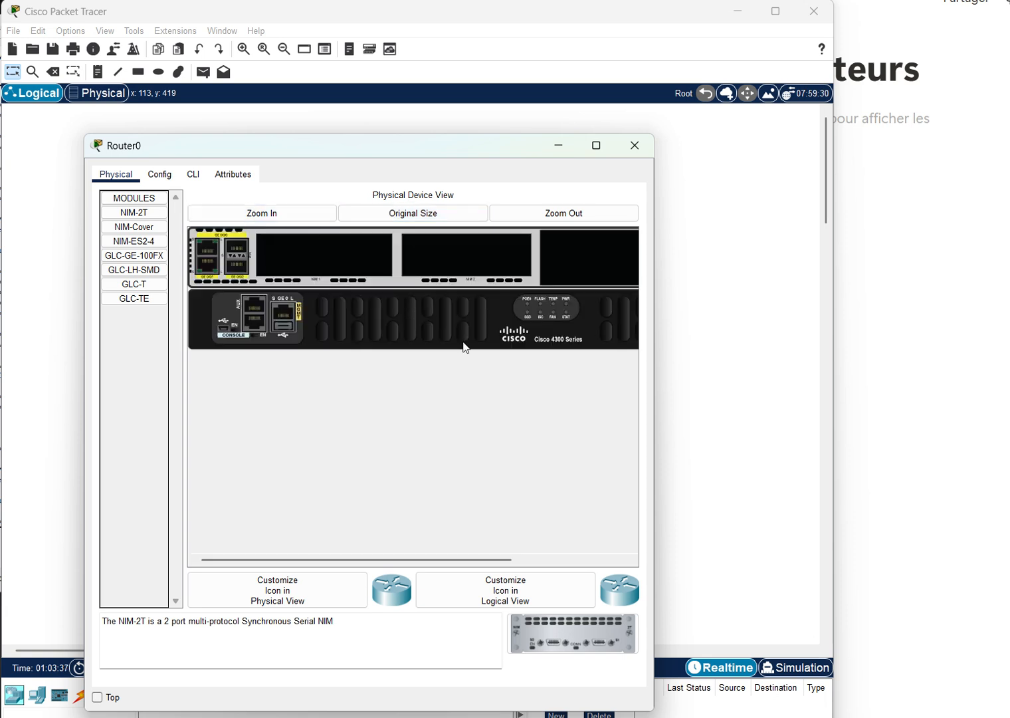
pyautogui.moveTo(319, 560); pyautogui.dragTo(534, 568)
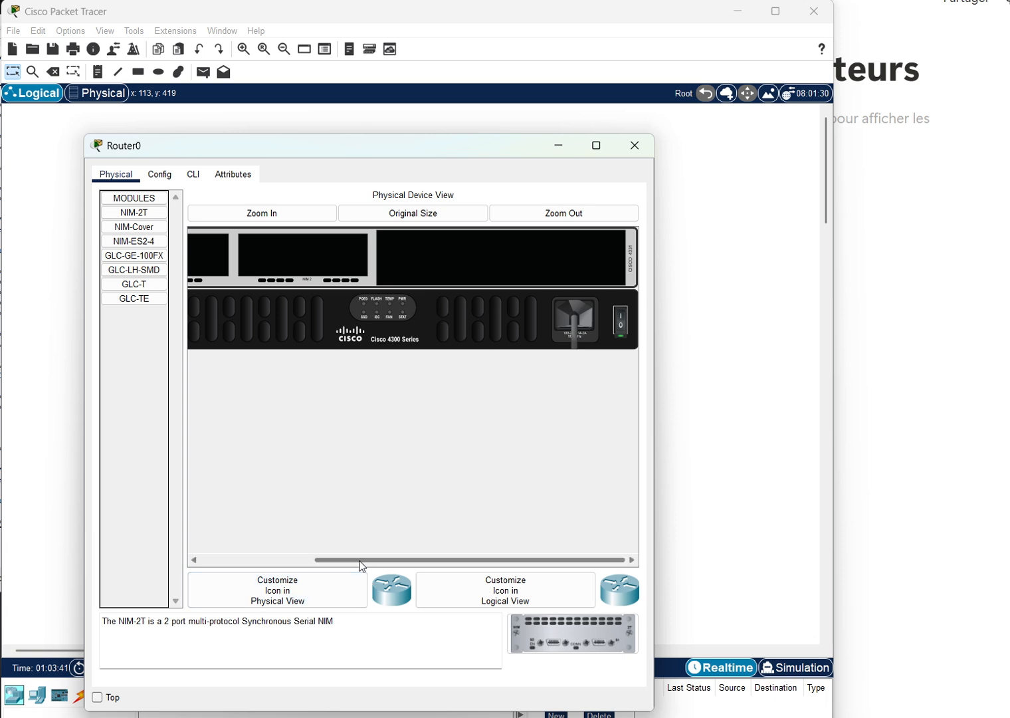
pyautogui.moveTo(362, 566); pyautogui.dragTo(212, 548)
# - Power off Router0 and install a NIM-2T serial module in its first empty NIM slot
pyautogui.moveTo(134, 213); pyautogui.dragTo(285, 258)
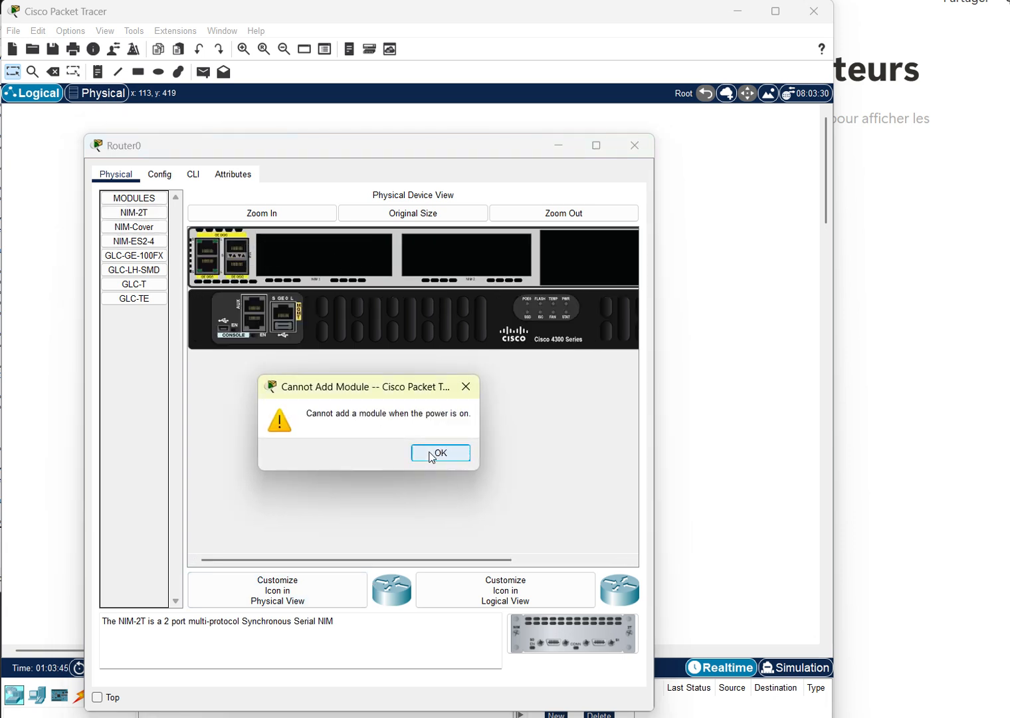
pyautogui.click(440, 453)
pyautogui.moveTo(377, 561); pyautogui.dragTo(632, 365)
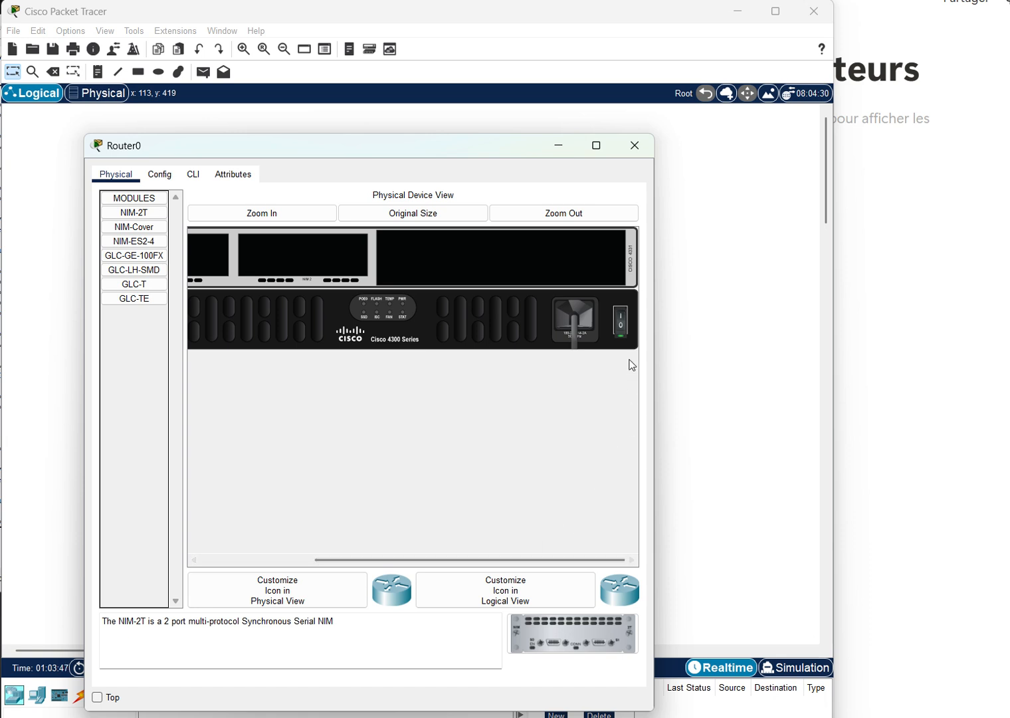
pyautogui.click(624, 331)
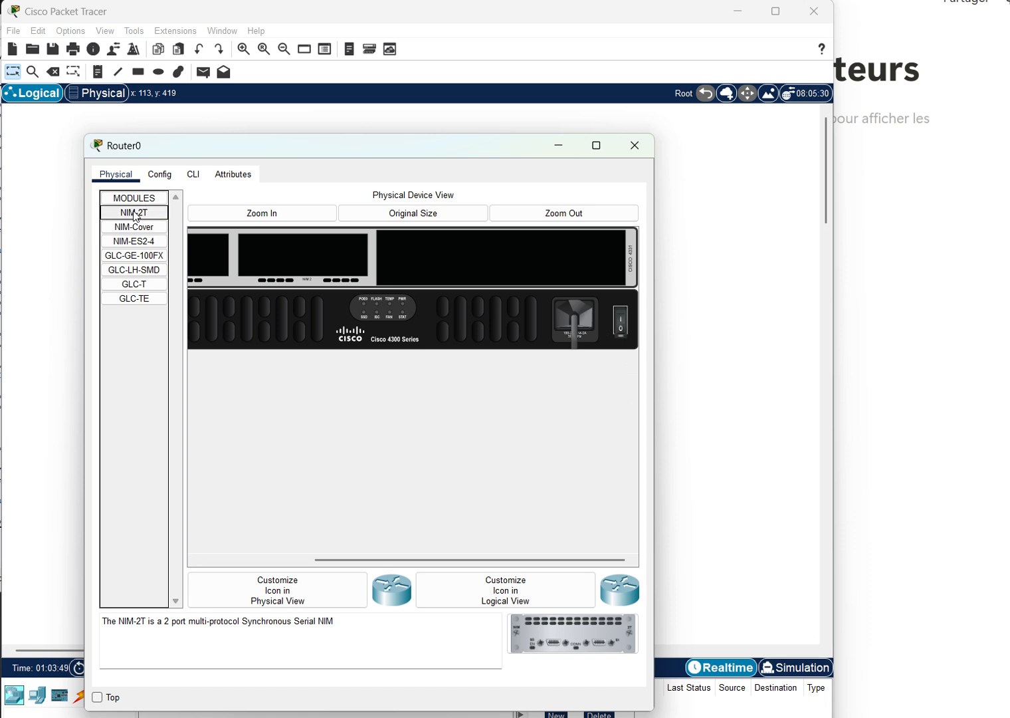
pyautogui.moveTo(135, 216); pyautogui.dragTo(203, 256)
pyautogui.moveTo(369, 560); pyautogui.dragTo(257, 560)
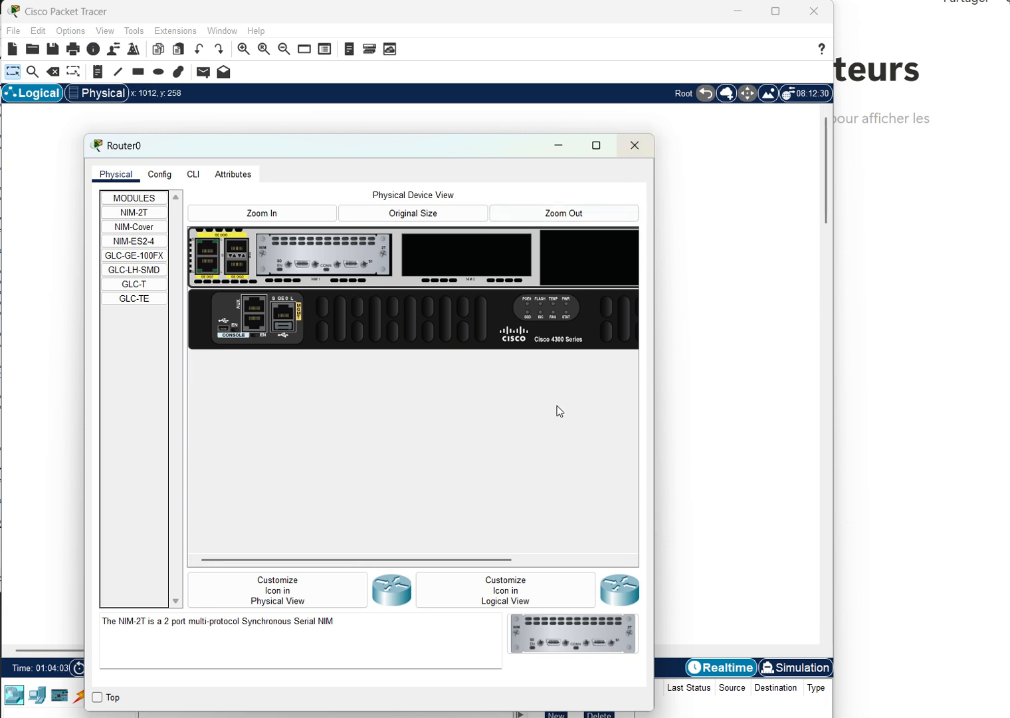
# - Power Router0 back on and close its device window
pyautogui.moveTo(357, 560); pyautogui.dragTo(539, 564)
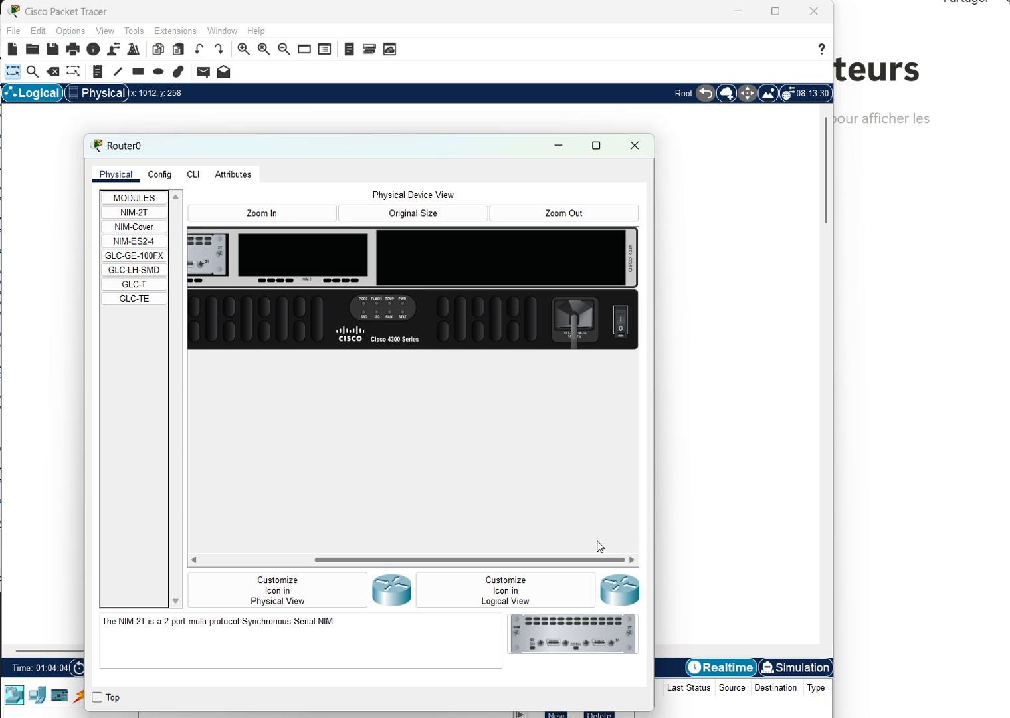
pyautogui.click(620, 325)
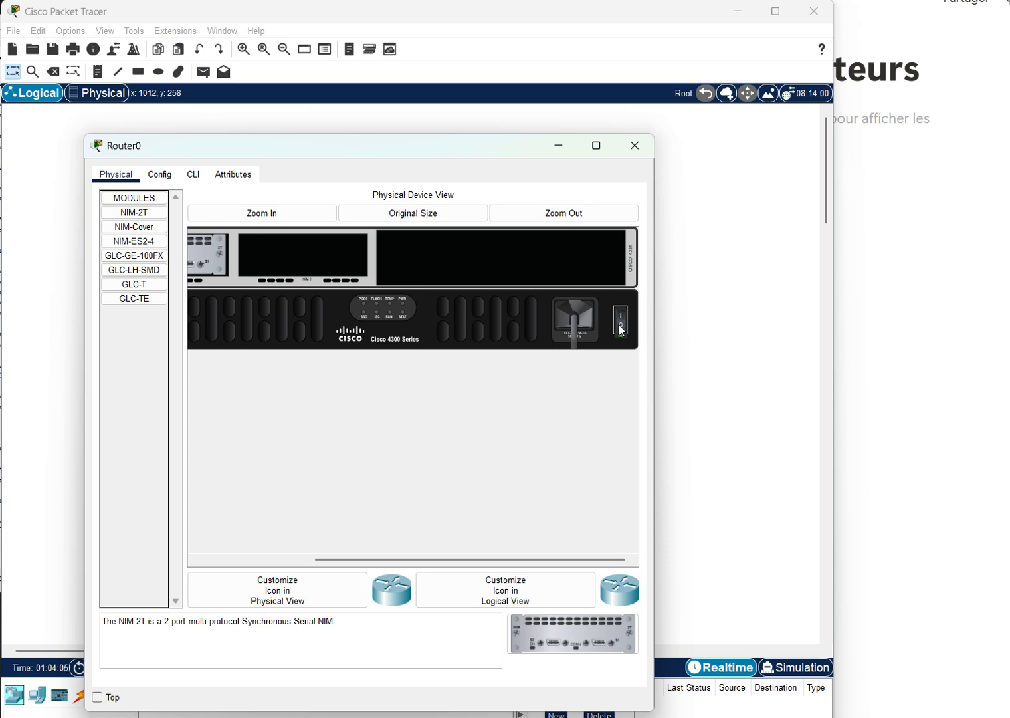
pyautogui.click(635, 145)
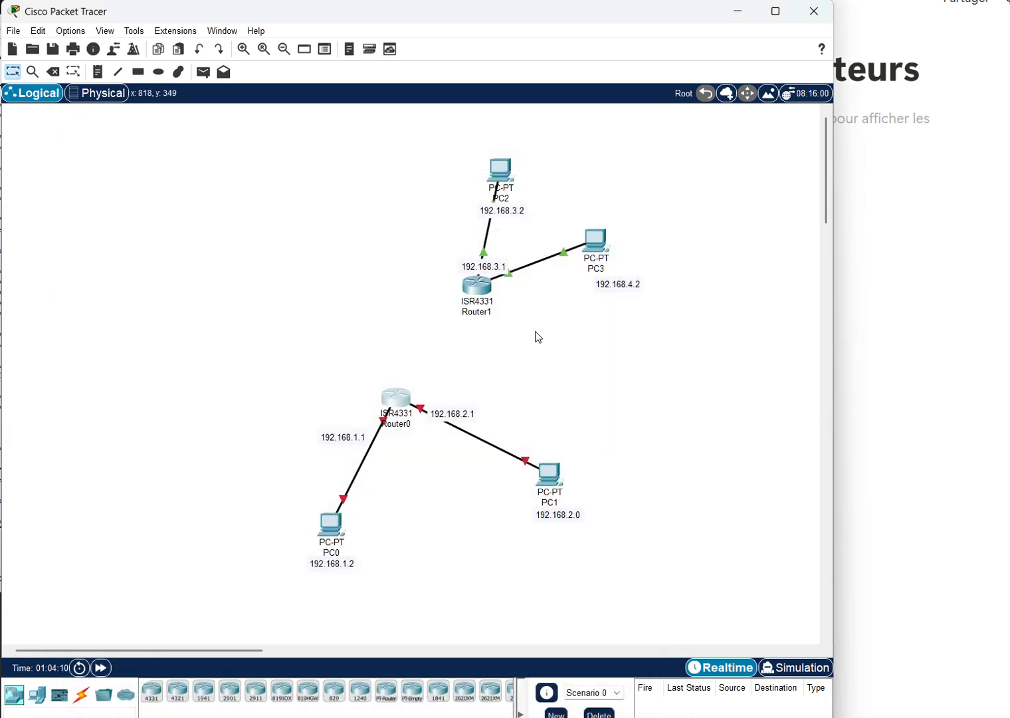
# - Open Router1's physical device view and switch off its power
pyautogui.click(478, 282)
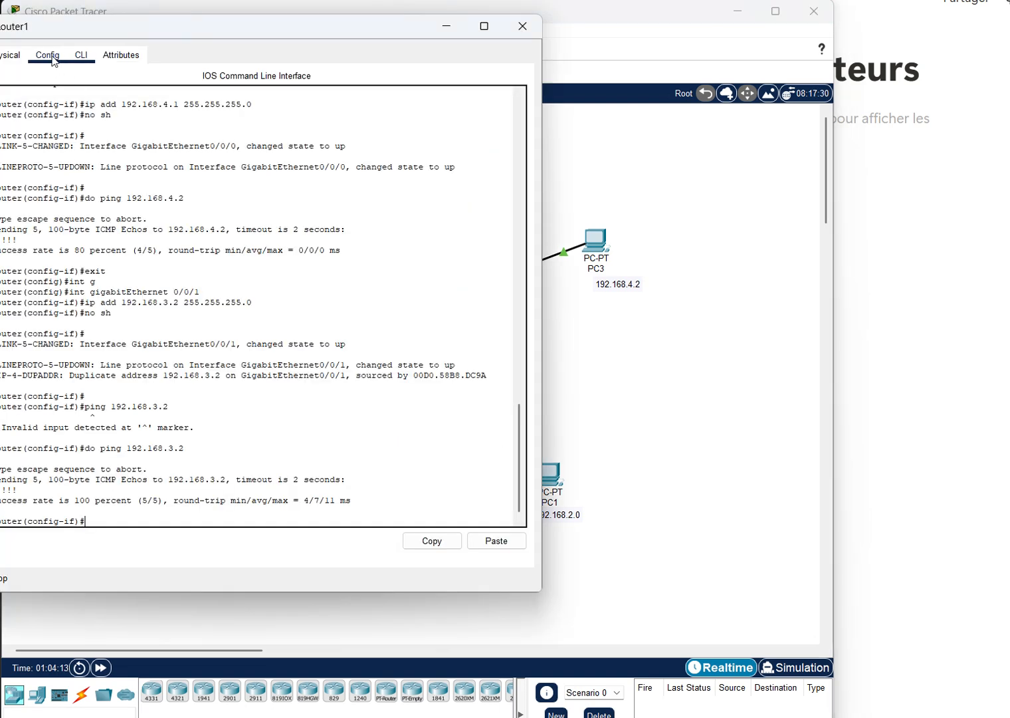
pyautogui.click(522, 27)
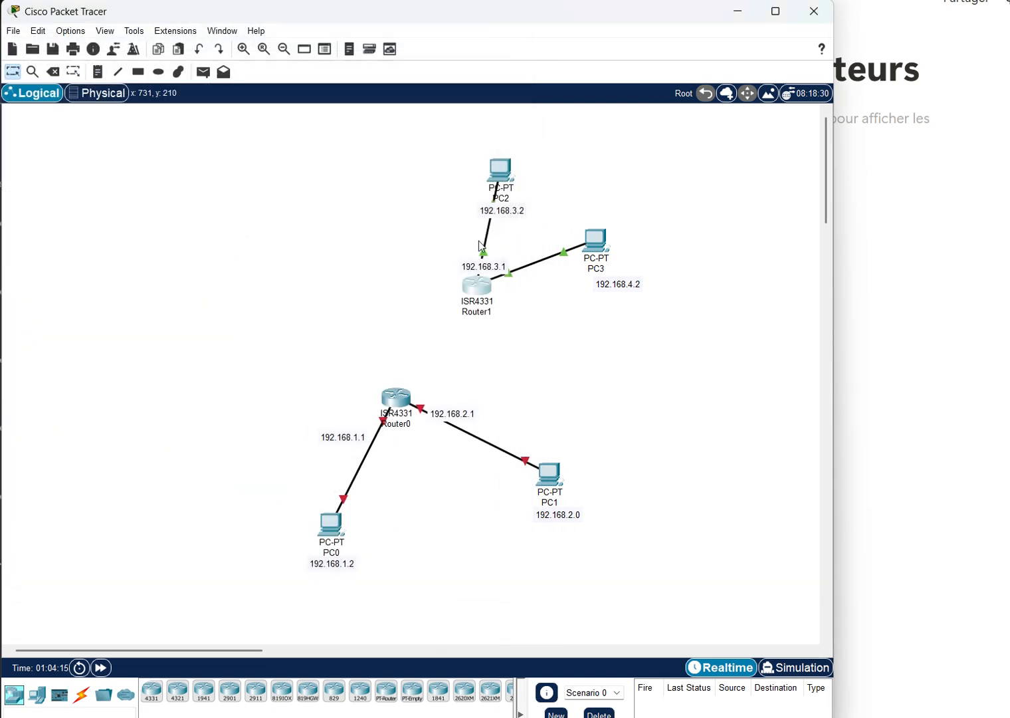
pyautogui.click(479, 285)
pyautogui.click(115, 175)
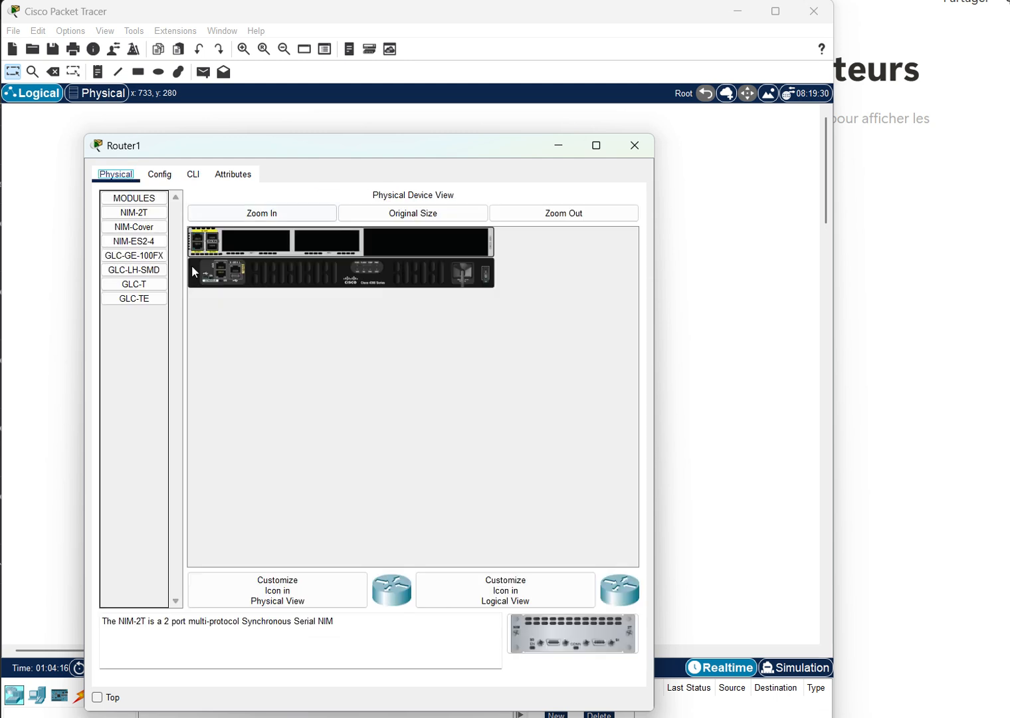
pyautogui.click(286, 211)
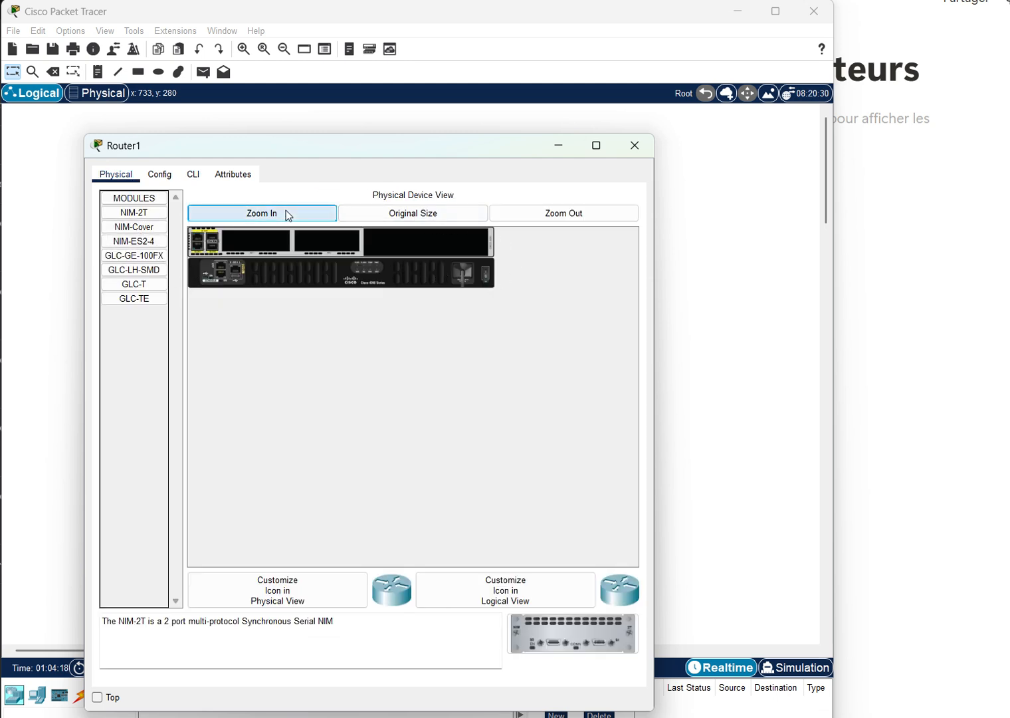
pyautogui.moveTo(297, 559); pyautogui.dragTo(542, 550)
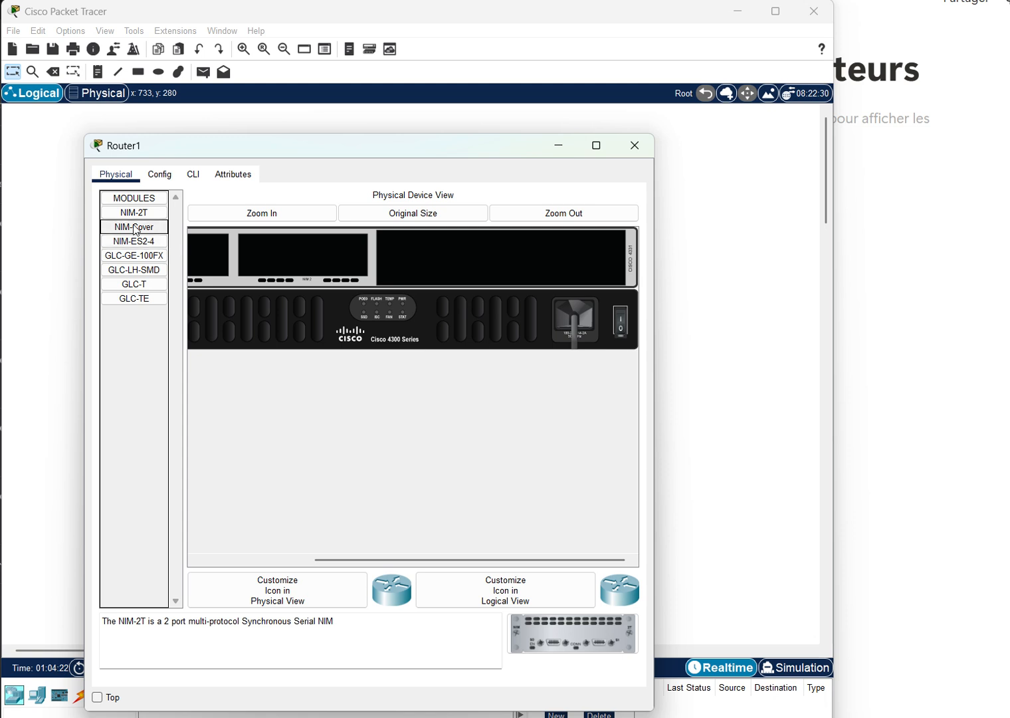
# - Install a NIM-2T serial module in Router1's first empty NIM slot, leaving the second slot empty
pyautogui.moveTo(134, 213); pyautogui.dragTo(222, 261)
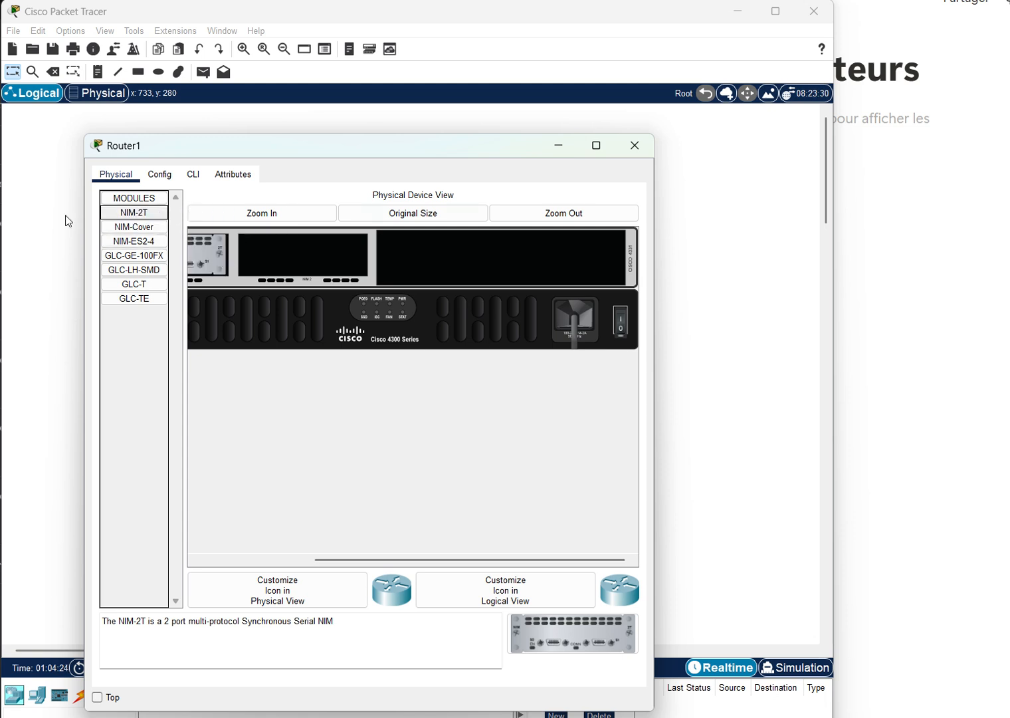
pyautogui.moveTo(338, 558); pyautogui.dragTo(199, 539)
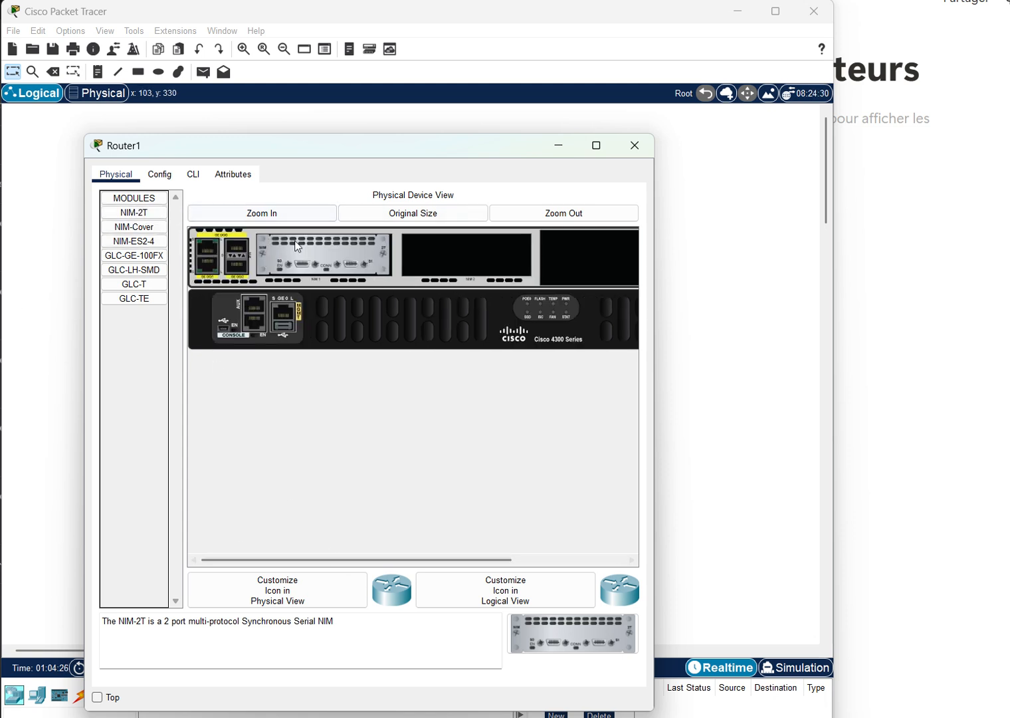
pyautogui.moveTo(133, 213); pyautogui.dragTo(175, 220)
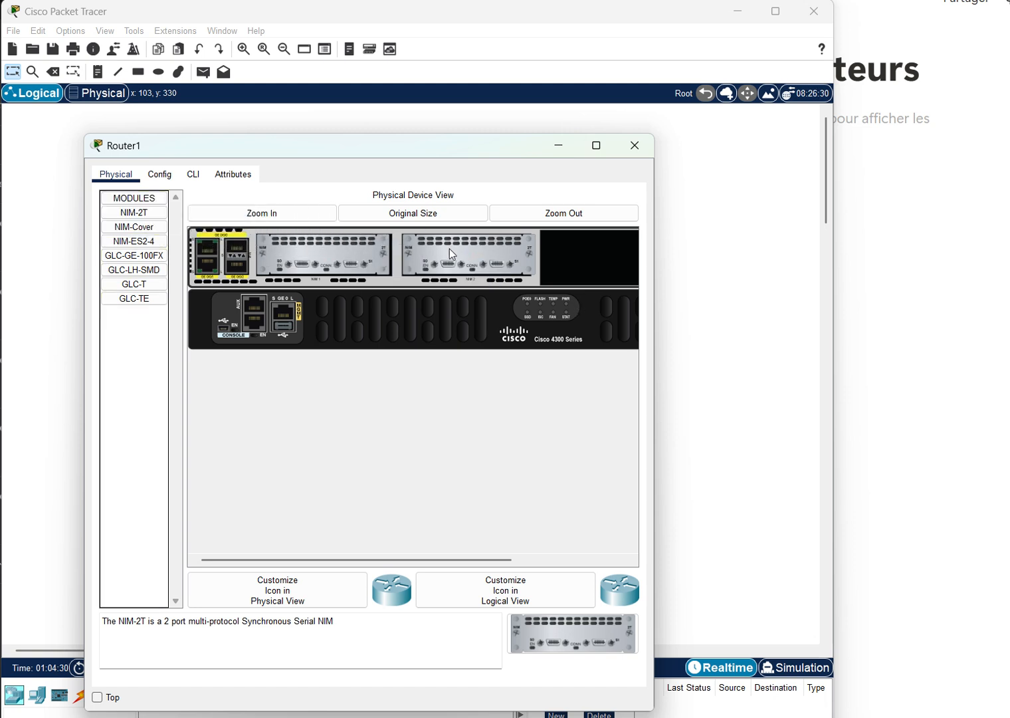
pyautogui.moveTo(455, 255); pyautogui.dragTo(162, 446)
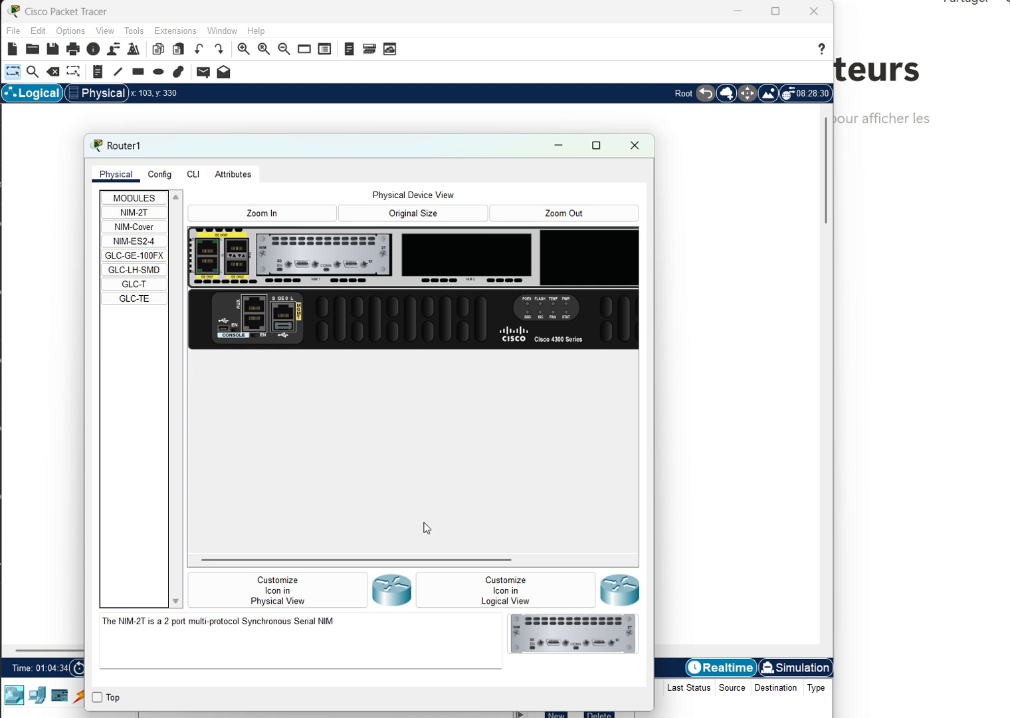
# - Power Router1 back on and close its device window
pyautogui.moveTo(407, 562); pyautogui.dragTo(369, 519)
pyautogui.moveTo(377, 564); pyautogui.dragTo(496, 560)
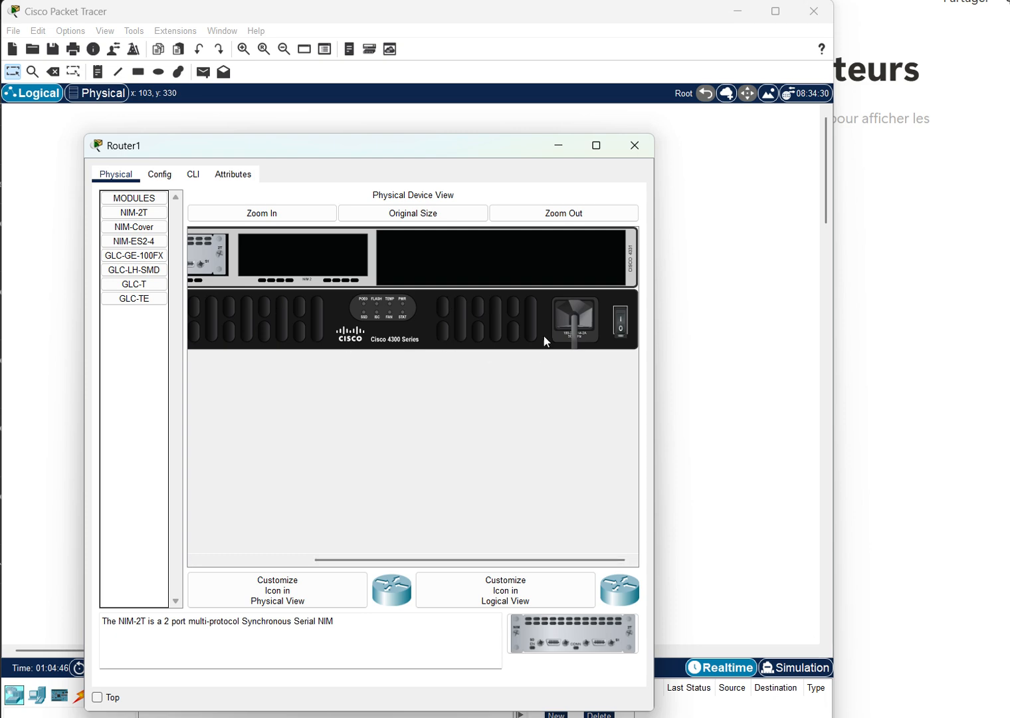
pyautogui.click(619, 320)
pyautogui.click(633, 145)
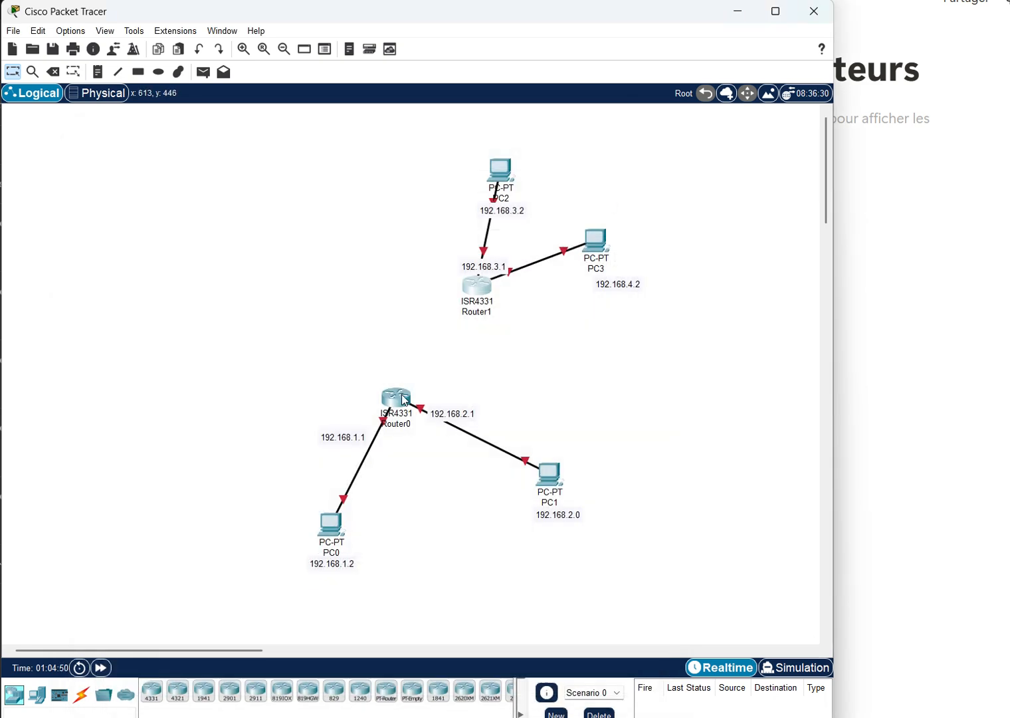
# - Open Router0's command line and answer no to the initial configuration dialog
pyautogui.click(405, 399)
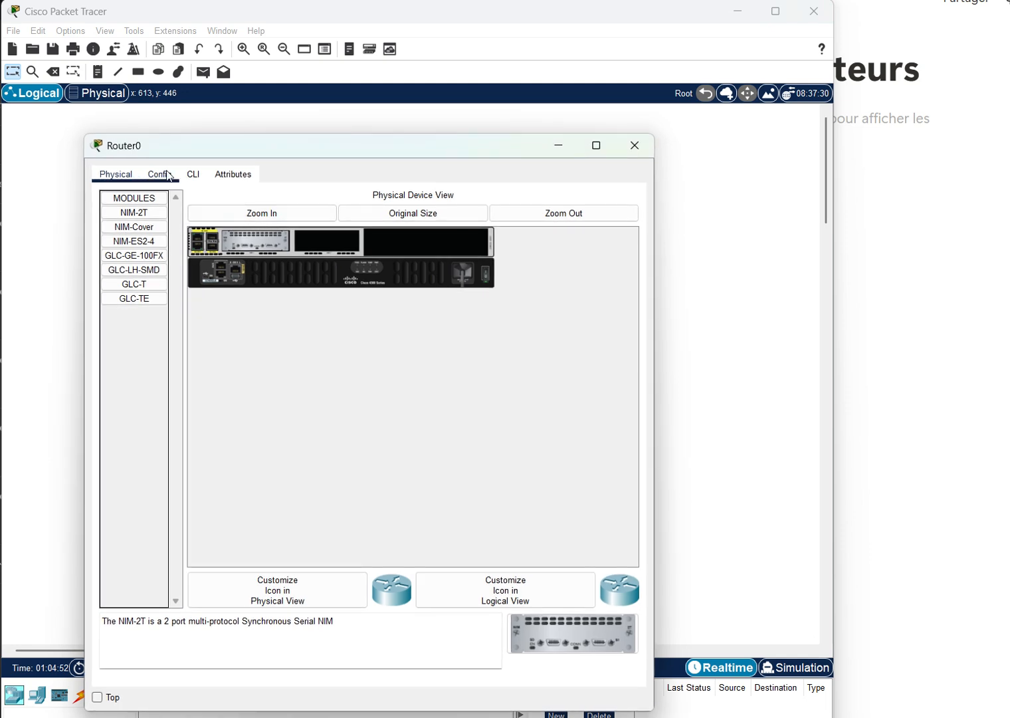
pyautogui.click(193, 174)
pyautogui.press('Return')
pyautogui.press('Return')
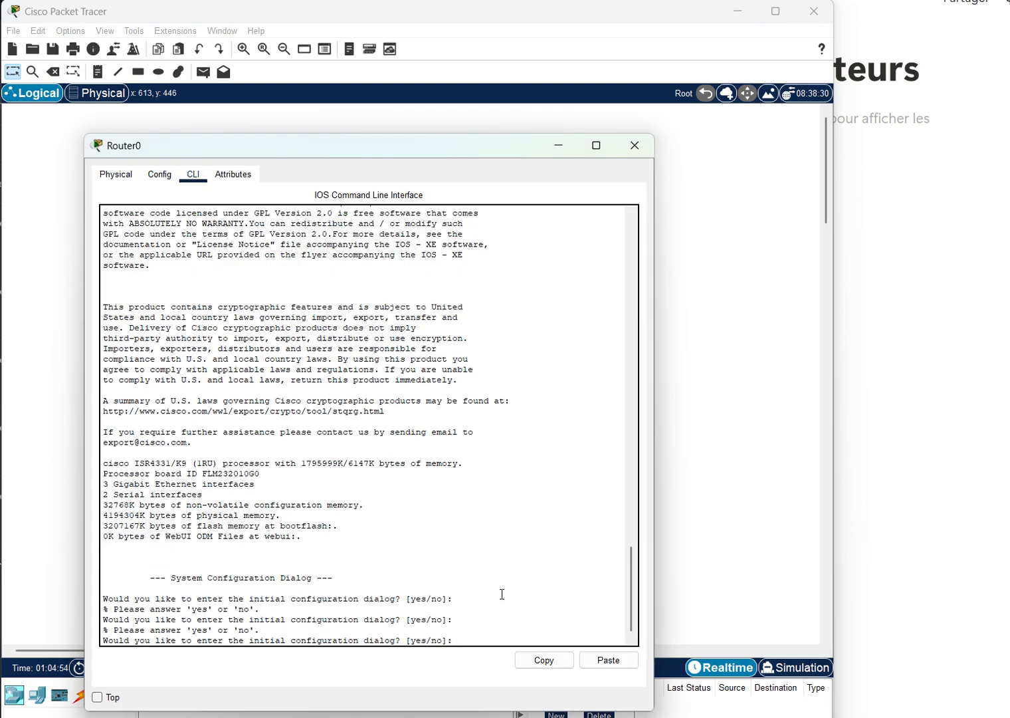
pyautogui.write('en')
pyautogui.press('Return')
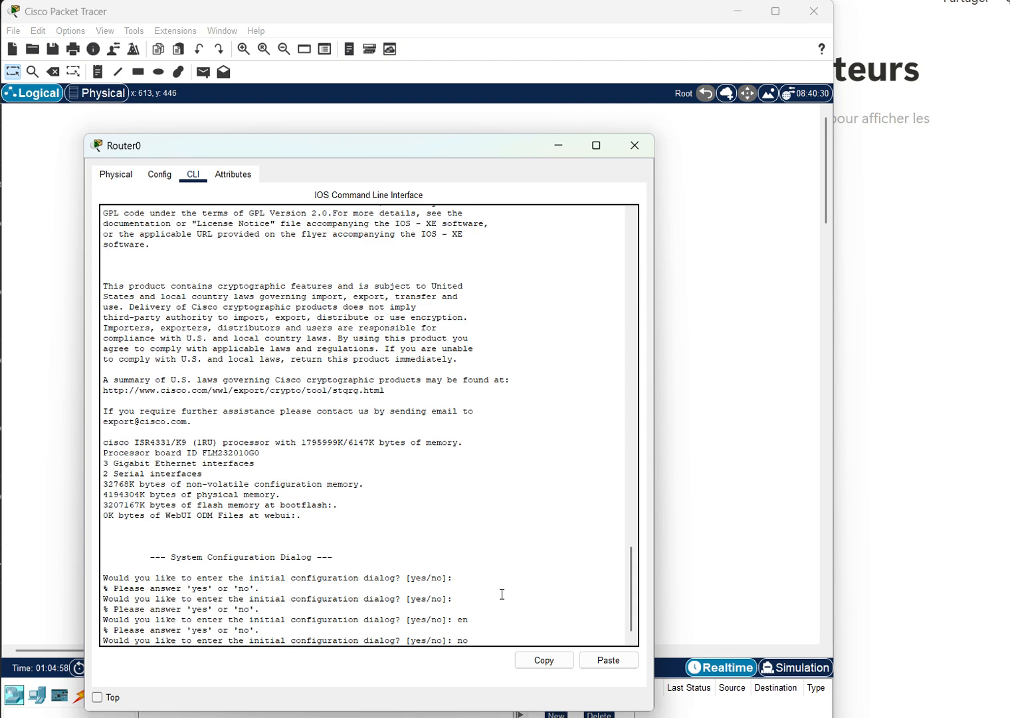
pyautogui.write('no')
pyautogui.press('Return')
pyautogui.press('Return')
pyautogui.press('Return')
pyautogui.press('Return')
# - Enter privileged mode and then global configuration mode on Router0 with "en" and "conf t"
pyautogui.write('en')
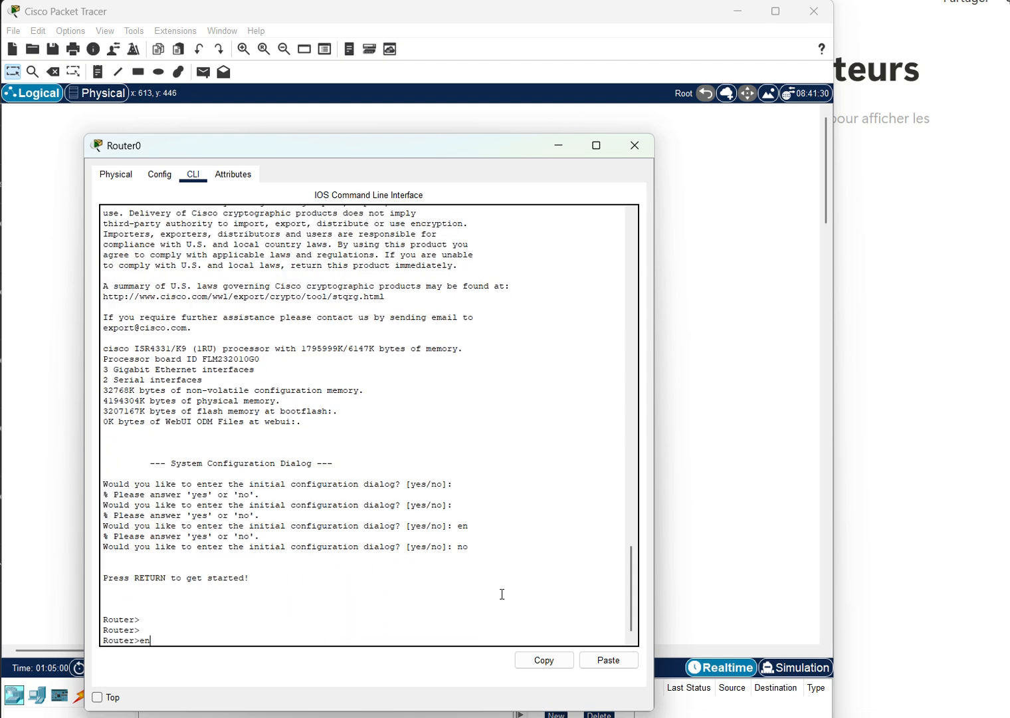
pyautogui.press('Return')
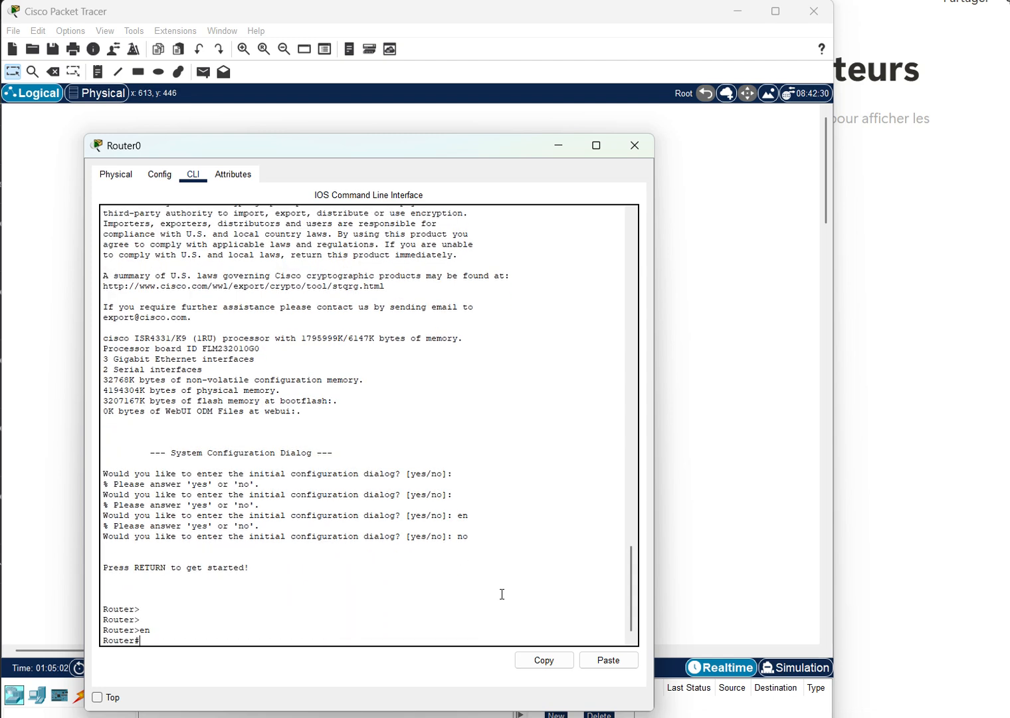
pyautogui.write('conf t')
pyautogui.press('Return')
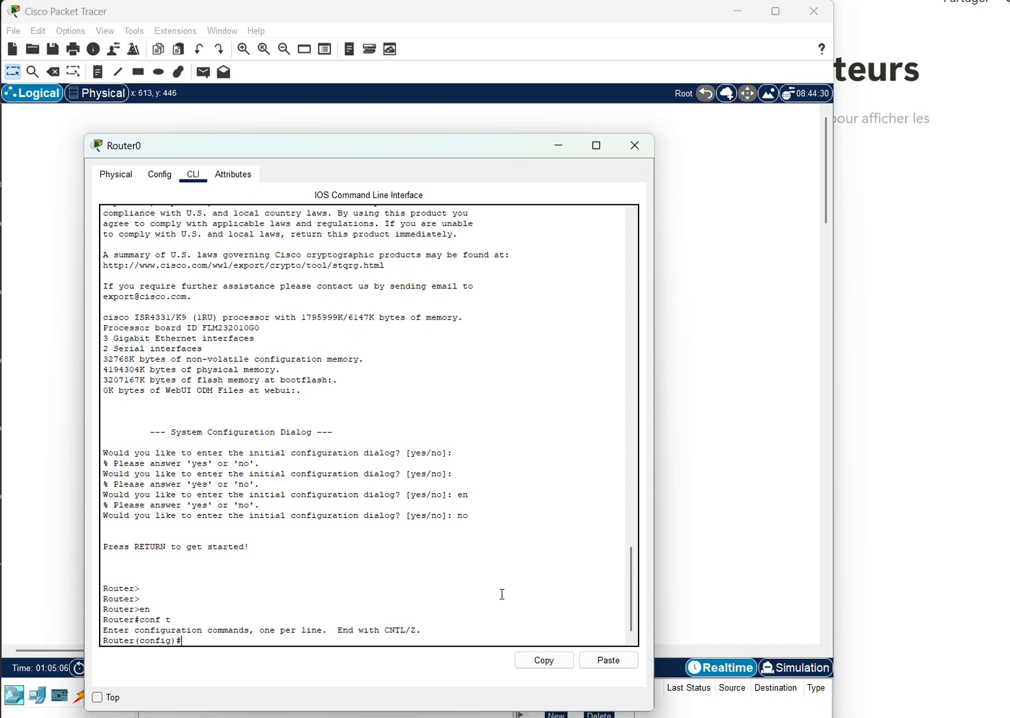
# - List Router0's interfaces with "do sh ip int br" and examine the serial port entries
pyautogui.write('inte')
pyautogui.press('BackSpace')
pyautogui.press('BackSpace')
pyautogui.press('BackSpace')
pyautogui.press('BackSpace')
pyautogui.write('dio')
pyautogui.write(' sh ip')
pyautogui.write(' int br')
pyautogui.press('Return')
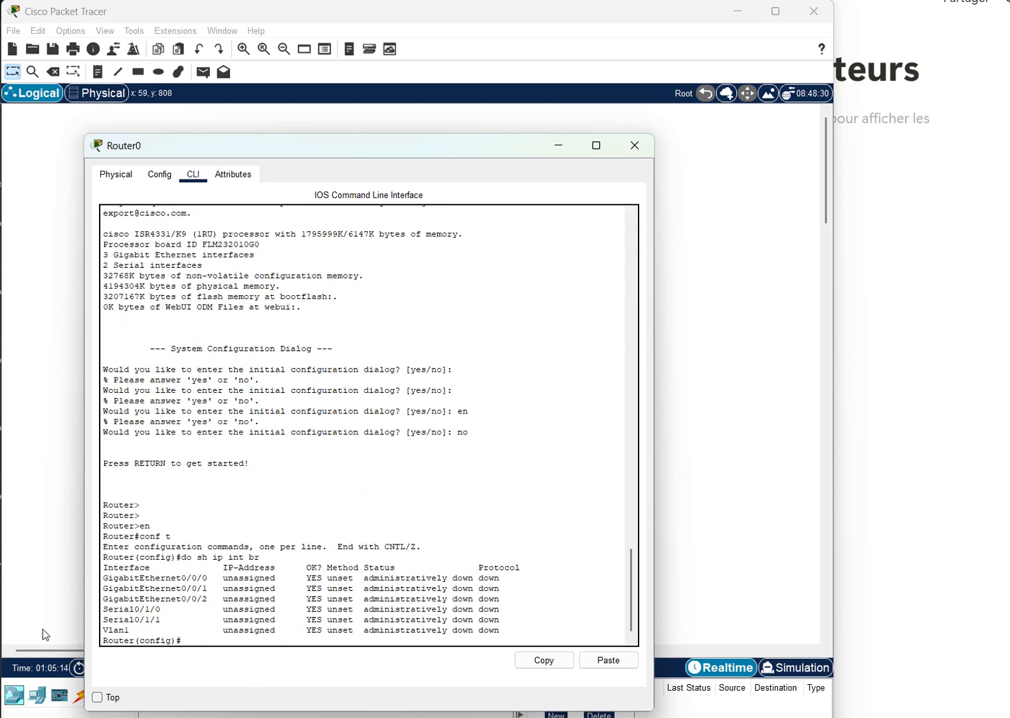
pyautogui.moveTo(101, 609); pyautogui.dragTo(296, 619)
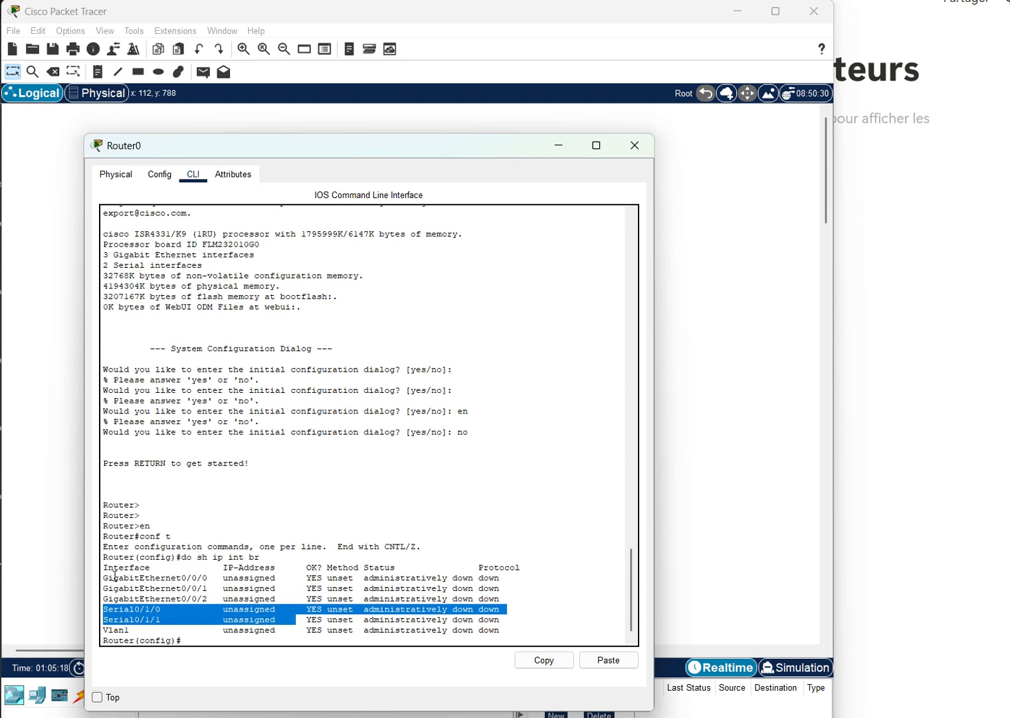
pyautogui.click(36, 312)
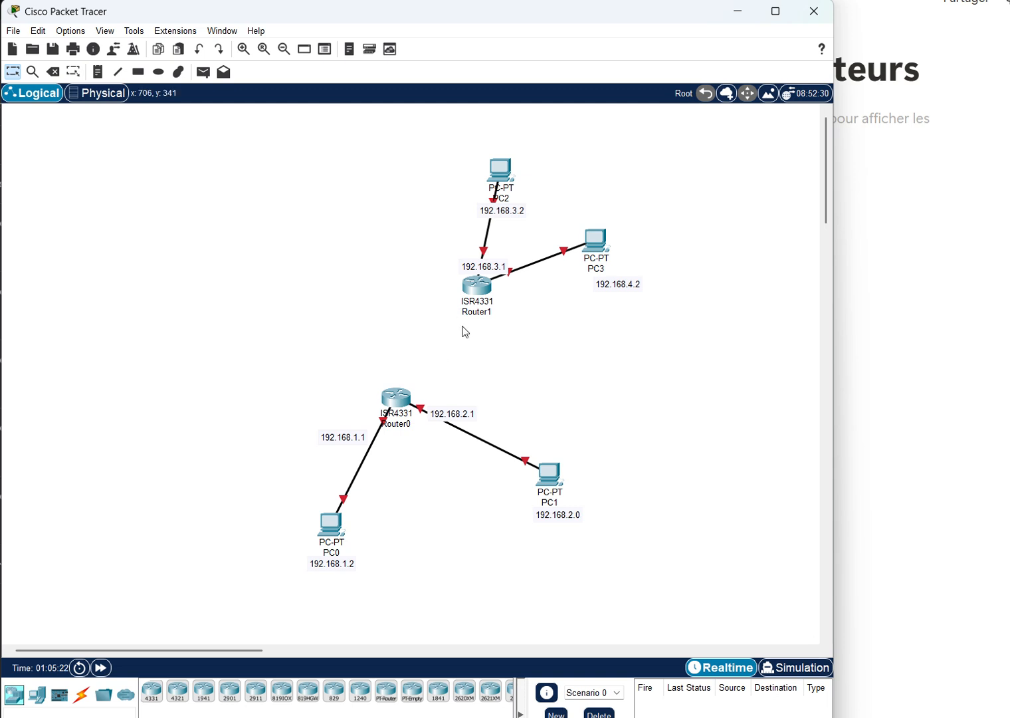
# - Bring Router0's command line back and move its window aside so the topology stays in view
pyautogui.moveTo(397, 397)
pyautogui.click(392, 397)
pyautogui.click(371, 593)
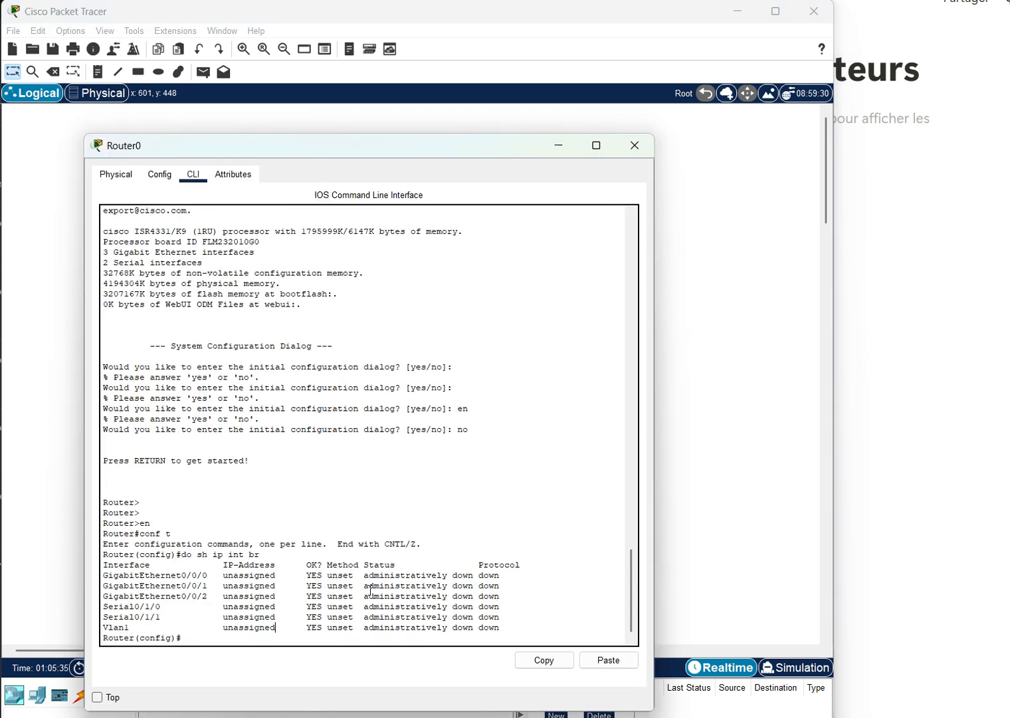
pyautogui.moveTo(187, 566); pyautogui.dragTo(189, 593)
pyautogui.click(219, 642)
pyautogui.moveTo(270, 142); pyautogui.dragTo(686, 138)
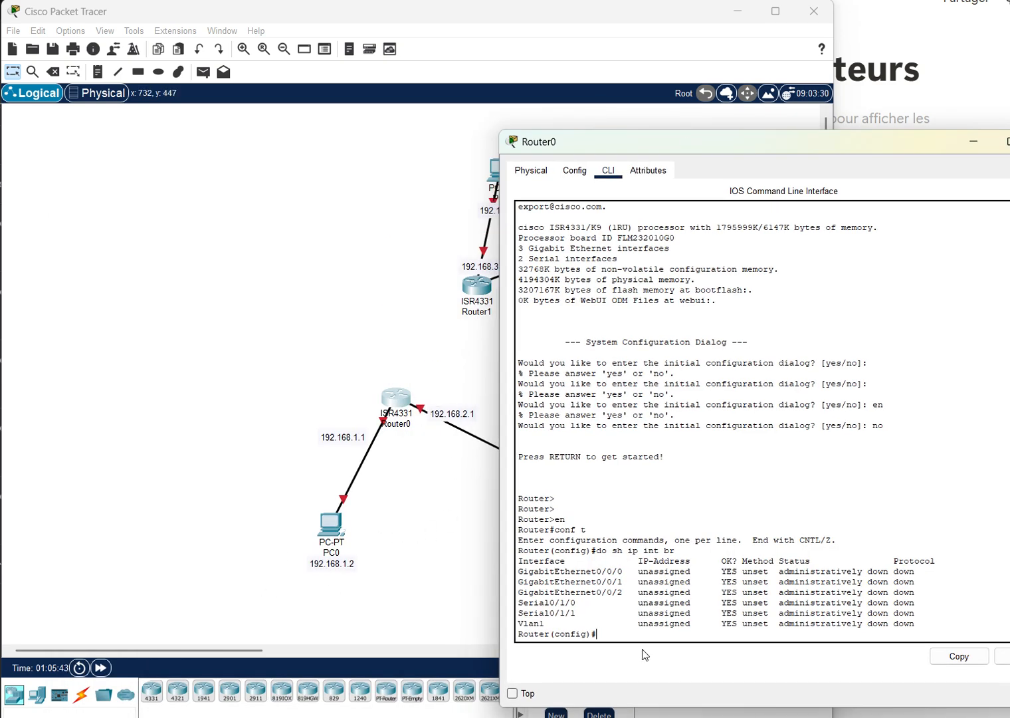
# - Enter interface configuration mode for gigabitEthernet 0/0/0 on Router0
pyautogui.press('BackSpace')
pyautogui.press('BackSpace')
pyautogui.press('BackSpace')
pyautogui.write('iont')
pyautogui.press('BackSpace')
pyautogui.press('BackSpace')
pyautogui.press('BackSpace')
pyautogui.press('BackSpace')
pyautogui.write('int g')
pyautogui.press('Tab')
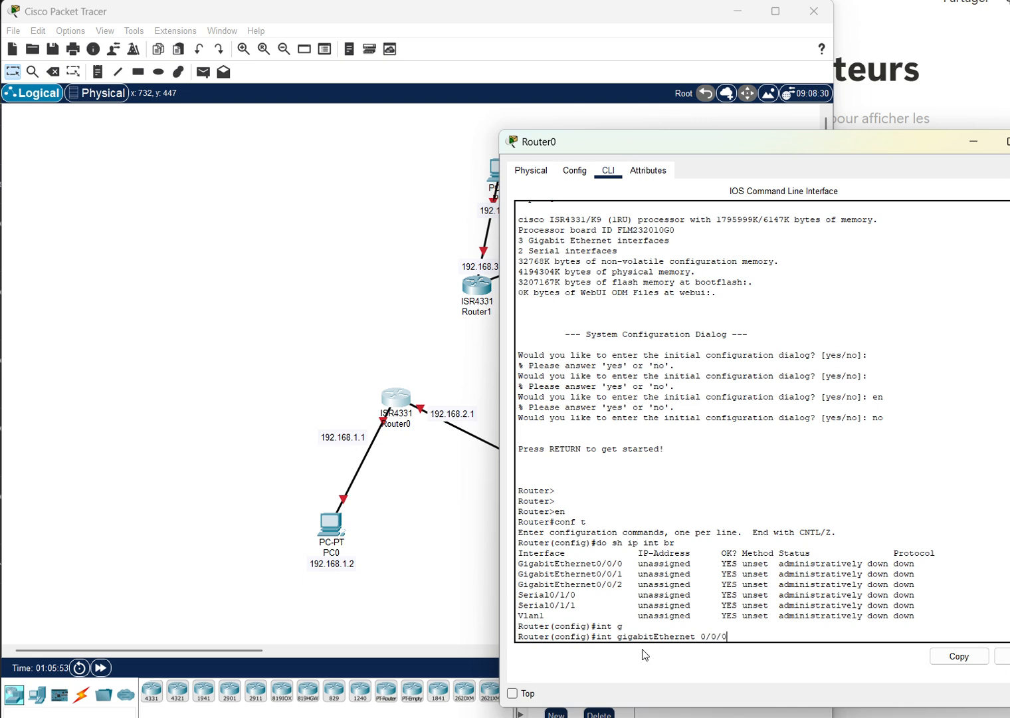
pyautogui.write('0/0/0')
pyautogui.press('Return')
# - Assign IP address 192.168.1.1 with mask 255.255.255.0 to Router0's gigabitEthernet 0/0/0 and enable the interface
pyautogui.write('ip add')
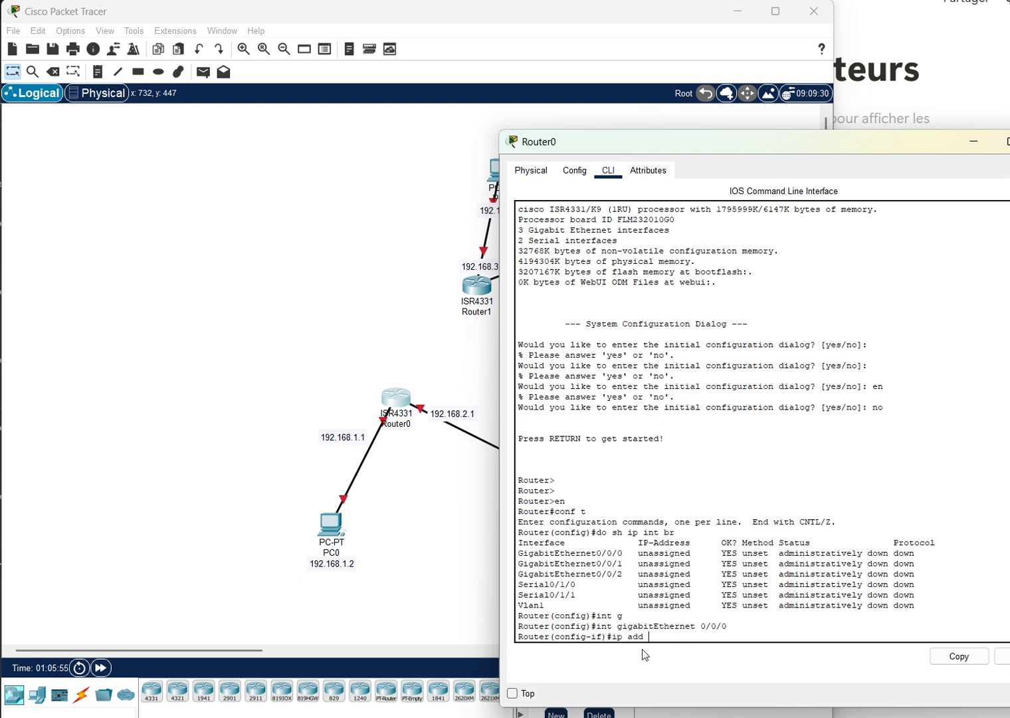
pyautogui.write(' 192.168.1.1 25')
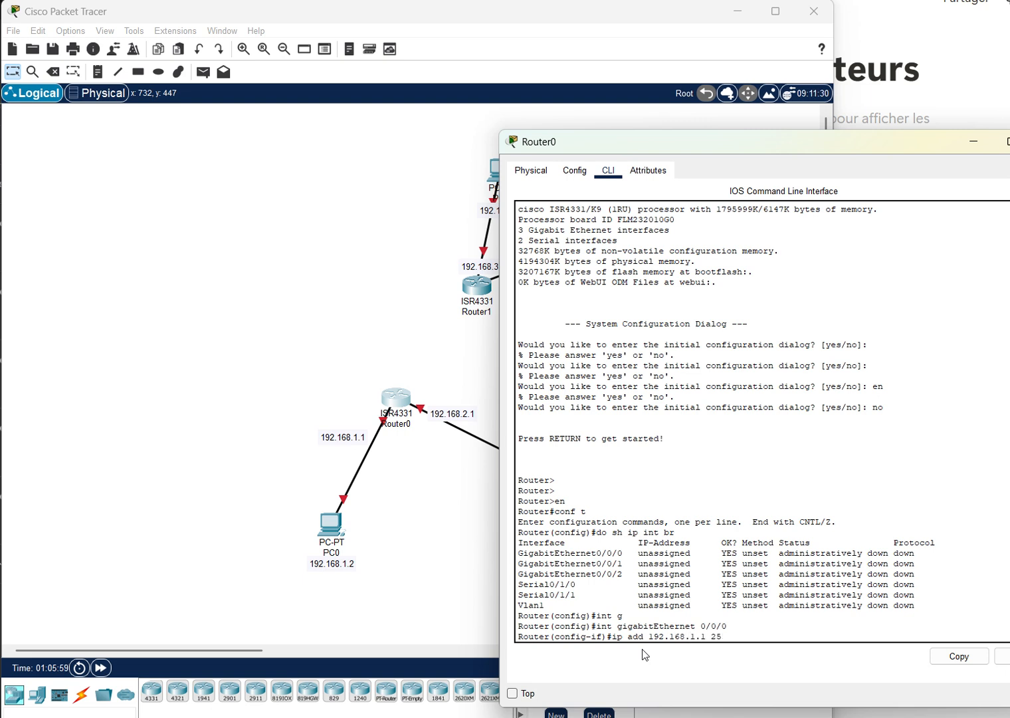
pyautogui.write('5.255.255.0')
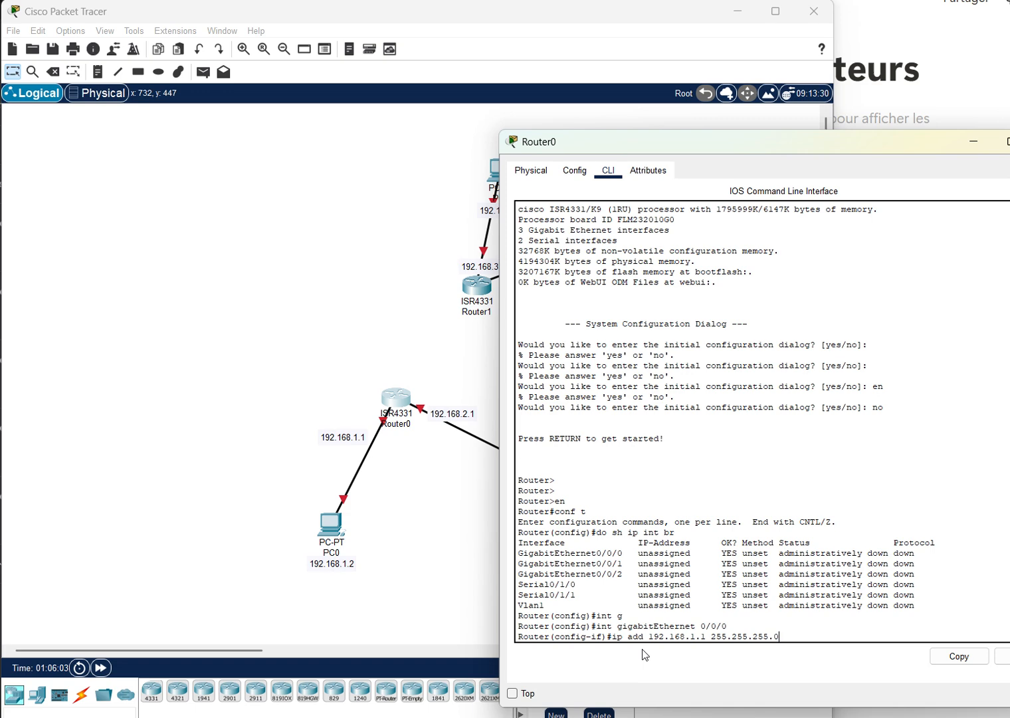
pyautogui.press('Return')
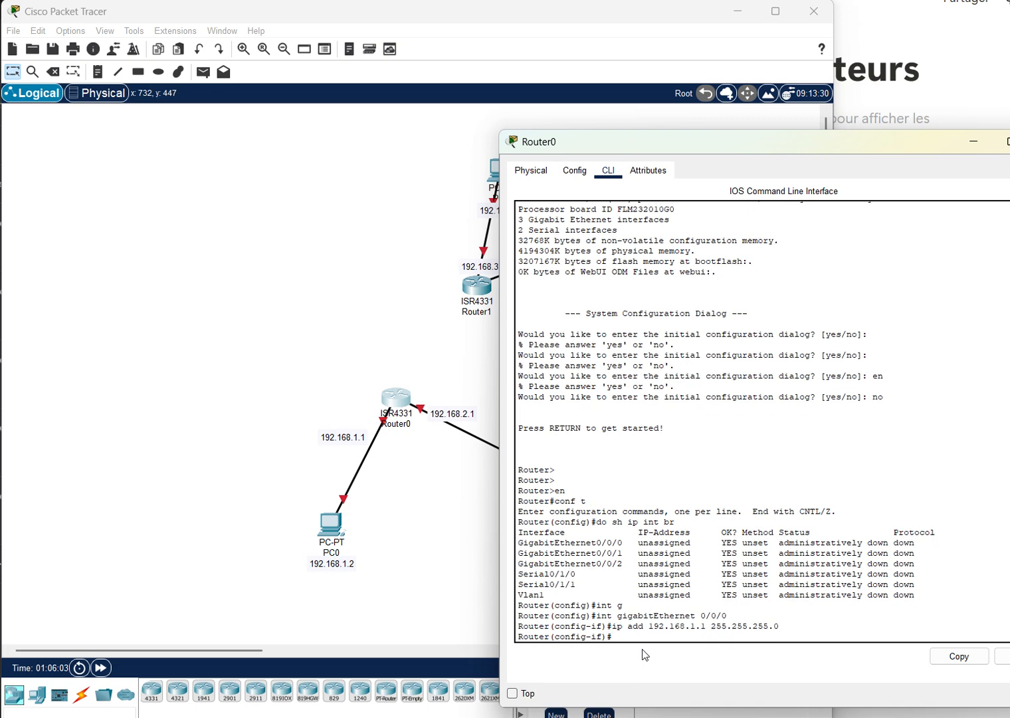
pyautogui.write('no sh')
pyautogui.press('Return')
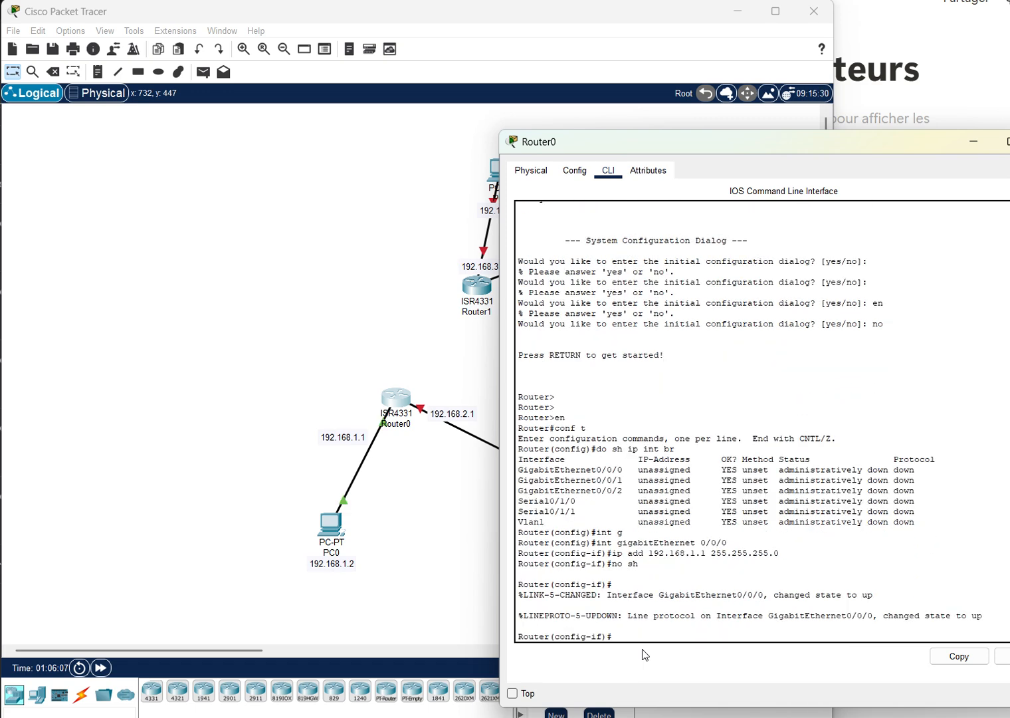
# - Switch to Router0's gigabitEthernet 0/0/1 and assign it IP address 192.168.2.1 with mask 255.255.255.0
pyautogui.press('Up')
pyautogui.press('Up')
pyautogui.press('Up')
pyautogui.press('BackSpace')
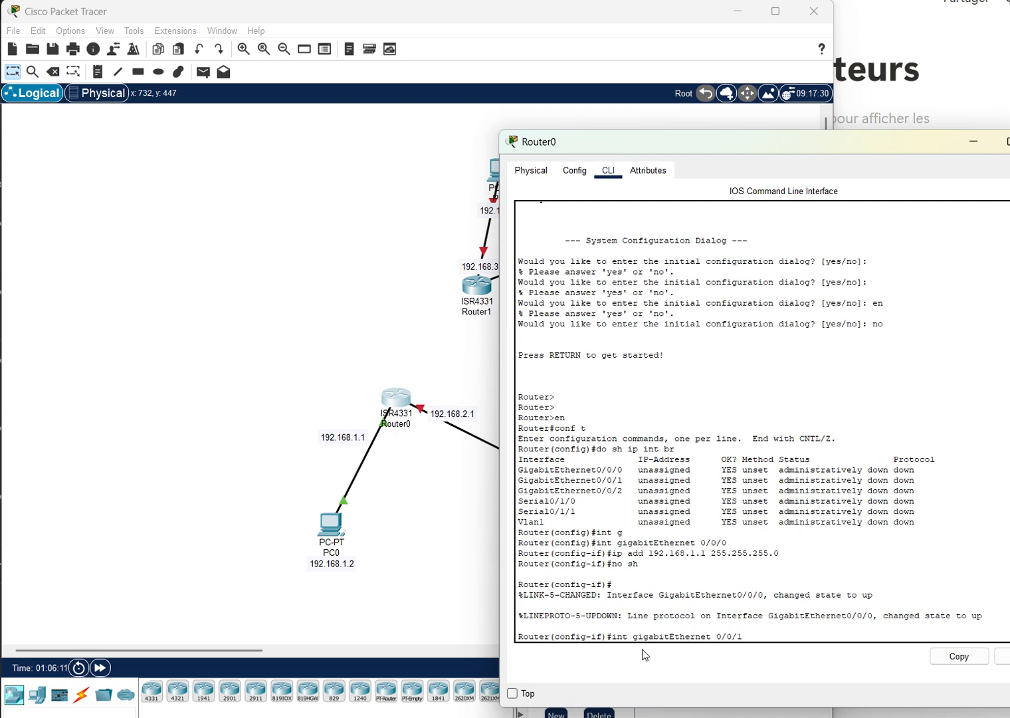
pyautogui.press('Return')
pyautogui.press('Up')
pyautogui.press('Up')
pyautogui.press('Up')
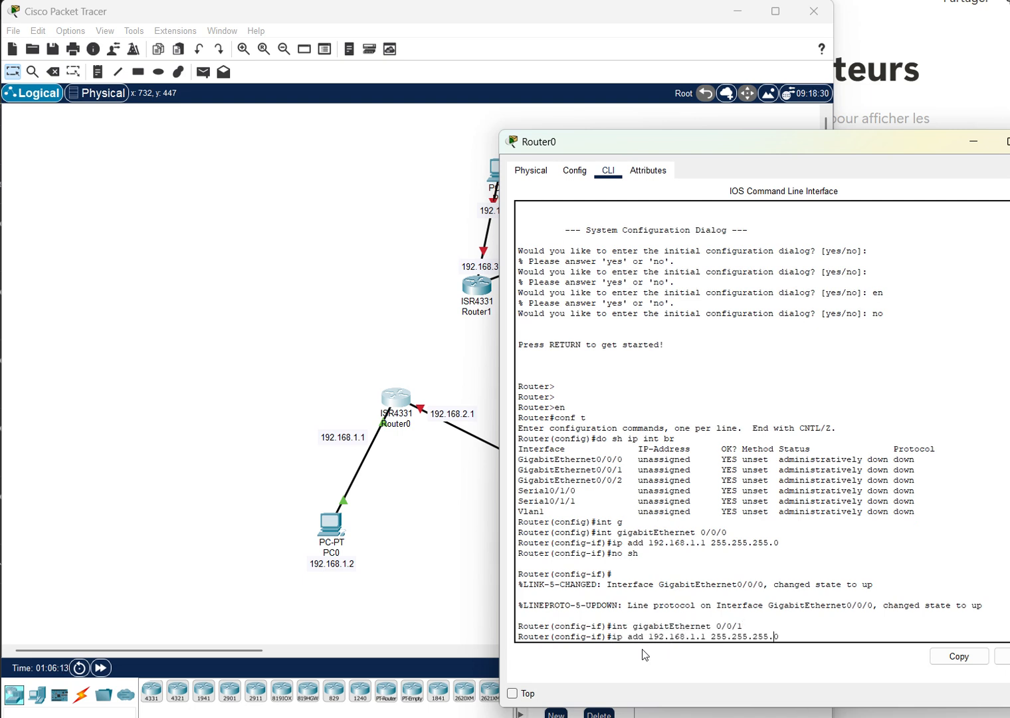
pyautogui.press('BackSpace')
pyautogui.write('2')
pyautogui.press('Return')
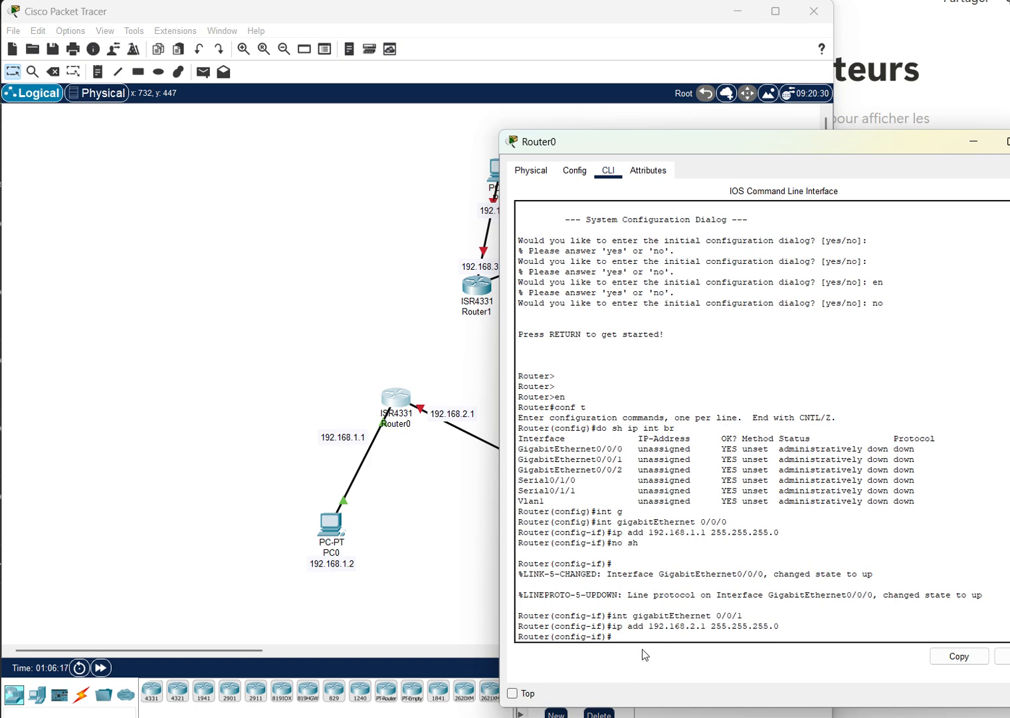
# - Enable Router0's gigabitEthernet 0/0/1 interface with "no sh"
pyautogui.write('b')
pyautogui.write('no sh')
pyautogui.press('Return')
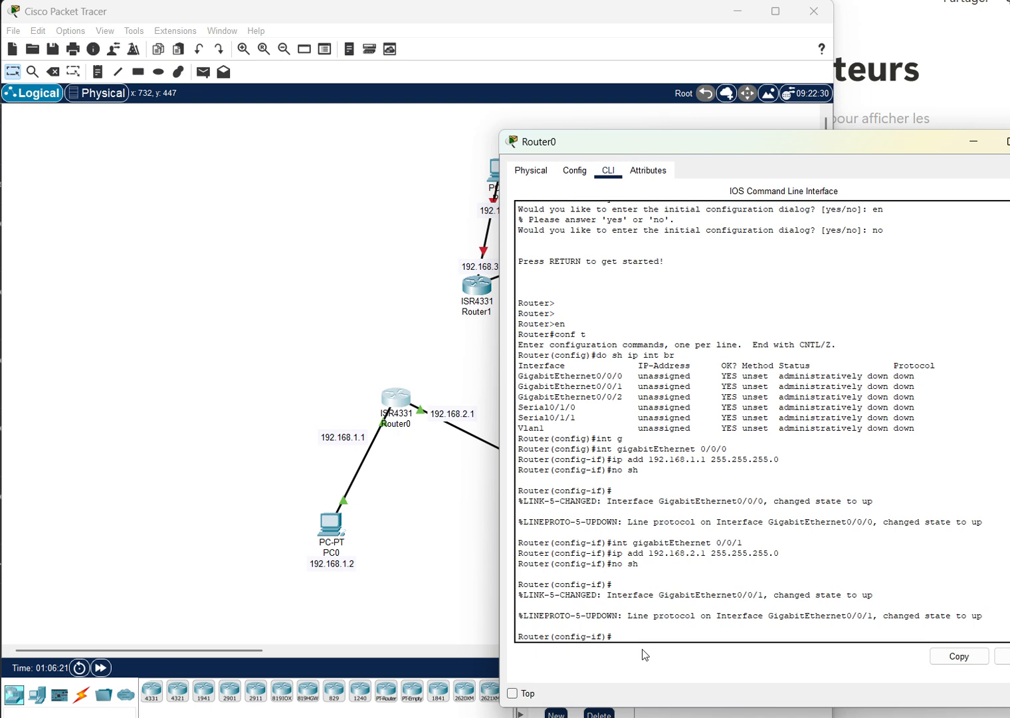
# - Ping PC0 at 192.168.1.2 from Router0's interface configuration mode using "do ping", and close the router window
pyautogui.write('ping 192.168.1.2')
pyautogui.press('Return')
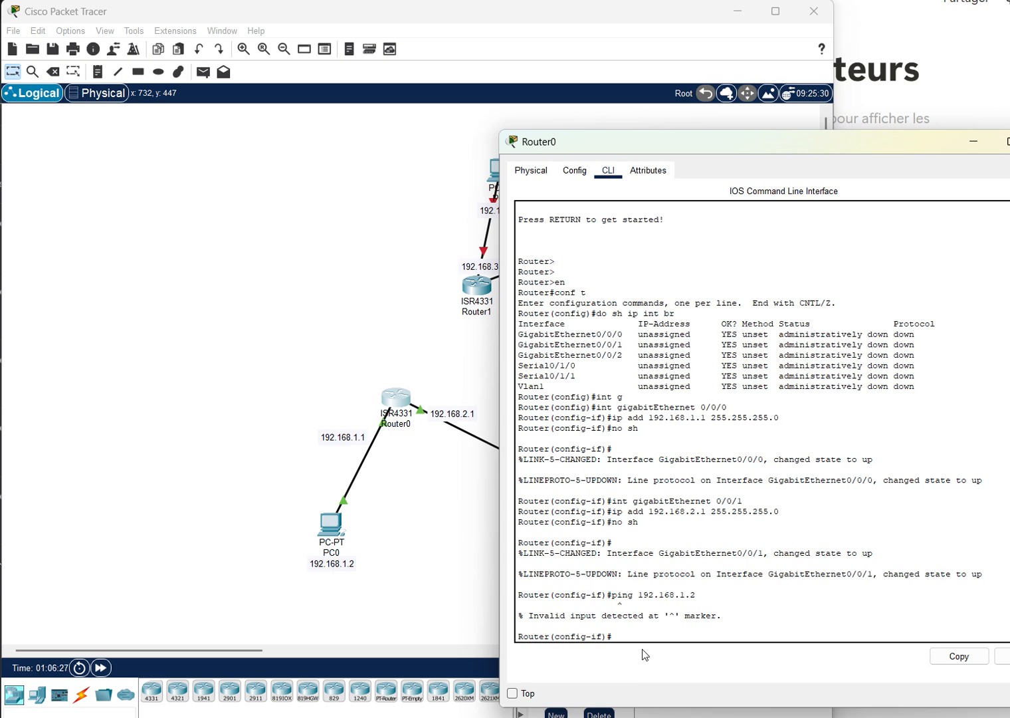
pyautogui.press('Up')
pyautogui.press('Home')
pyautogui.write('do')
pyautogui.press('Return')
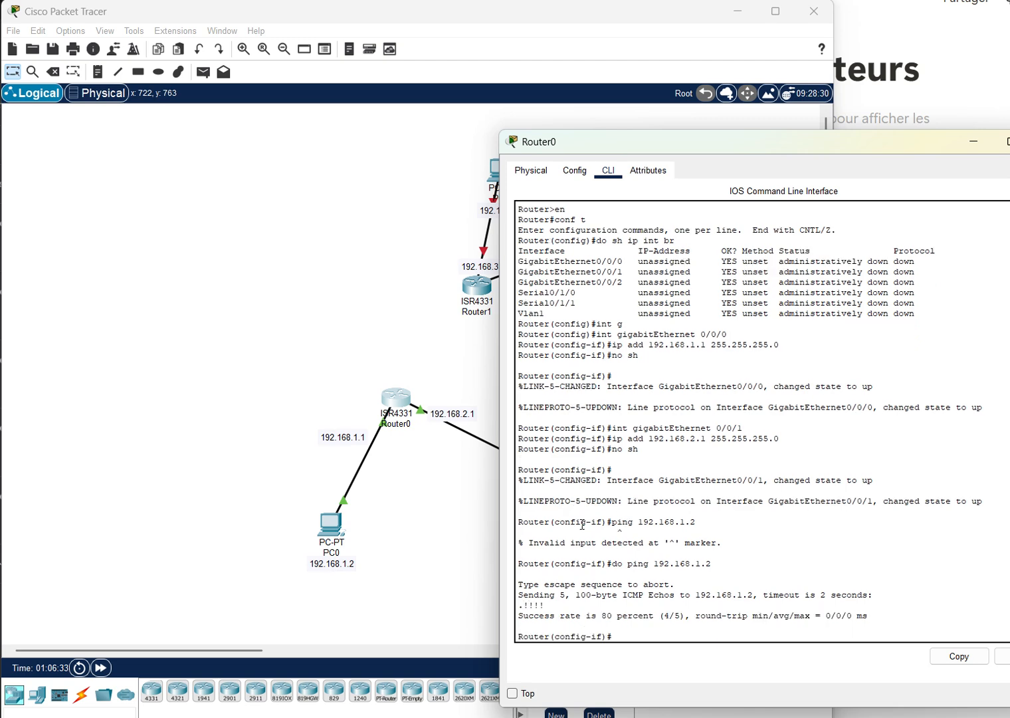
pyautogui.moveTo(690, 145); pyautogui.dragTo(14, 140)
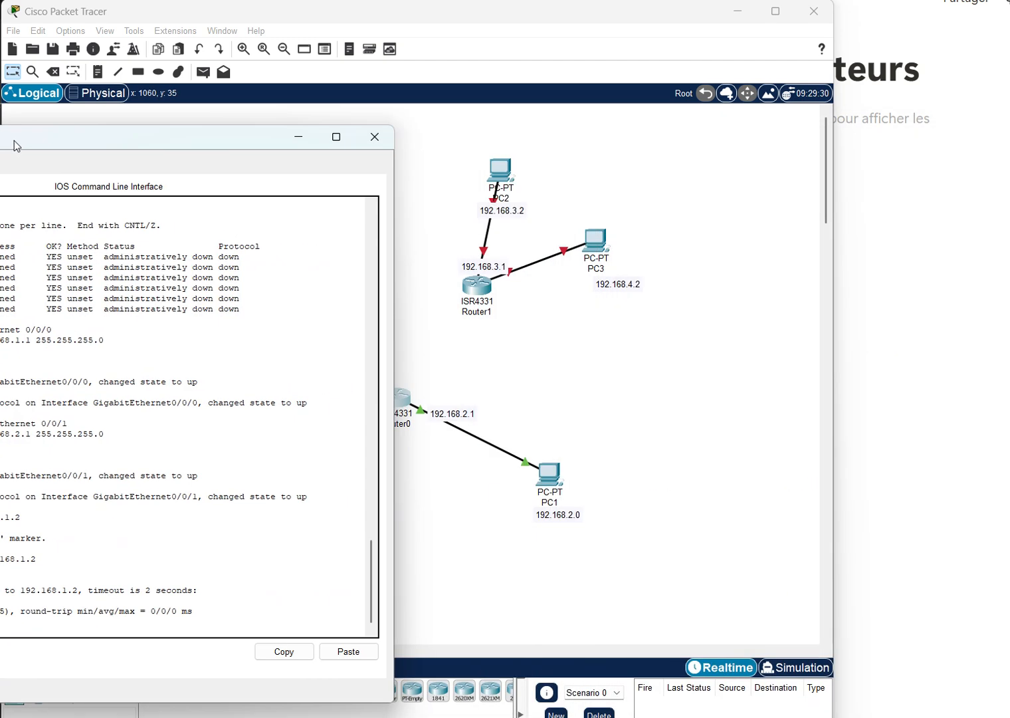
pyautogui.click(375, 138)
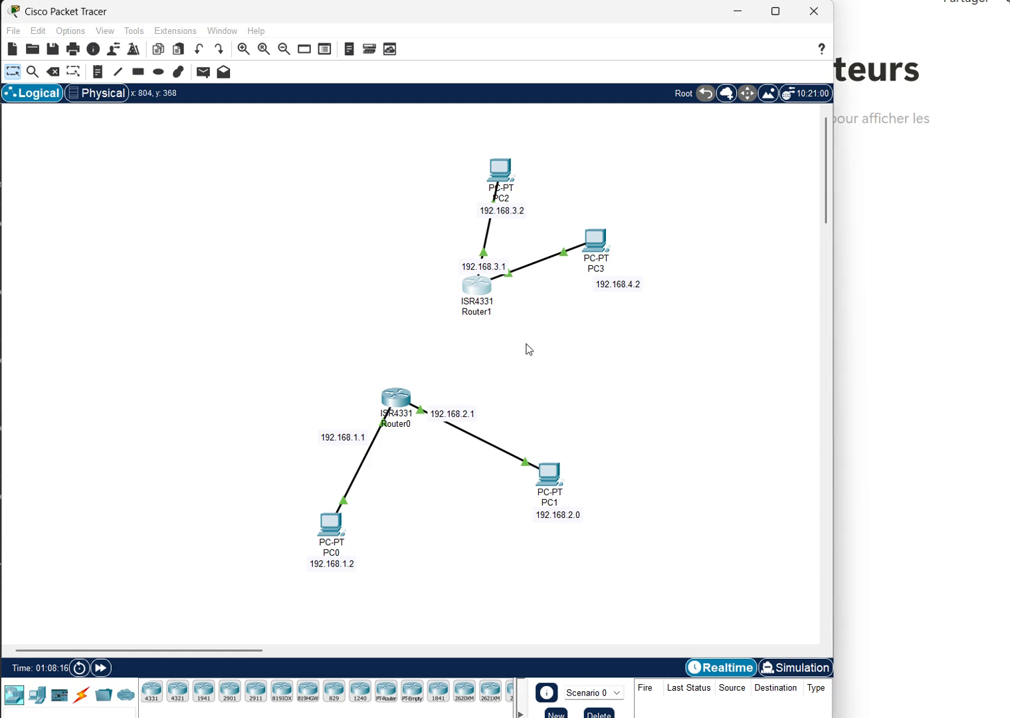
# - Repeat the ping to PC3 at 192.168.4.2 from Router1's command line and close its window
pyautogui.click(480, 285)
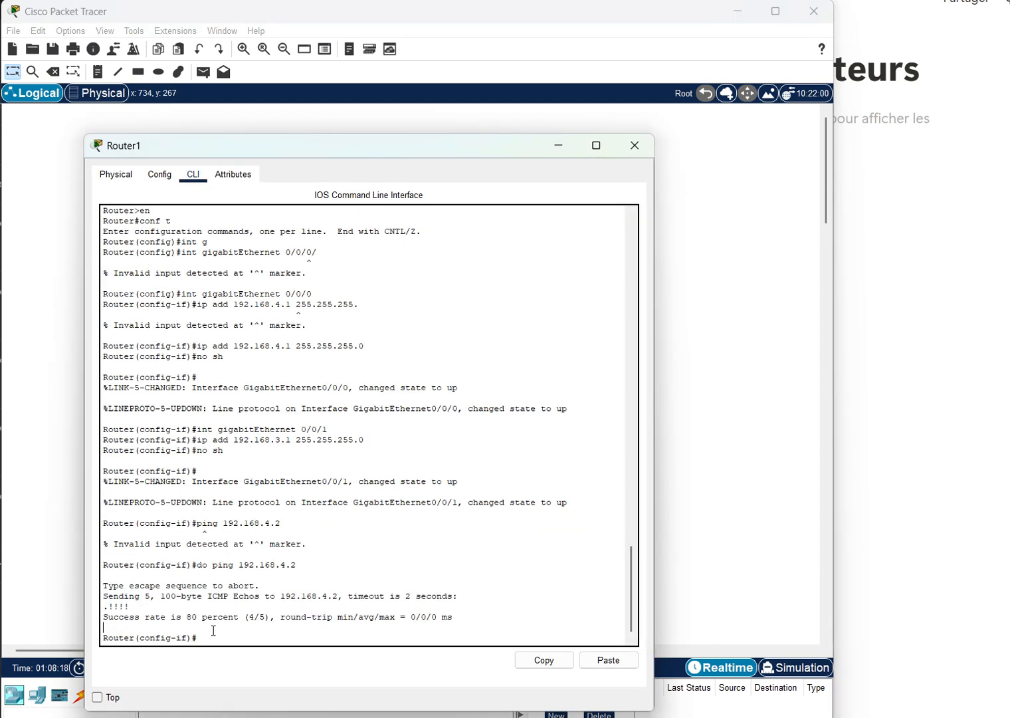
pyautogui.press('Up')
pyautogui.press('Return')
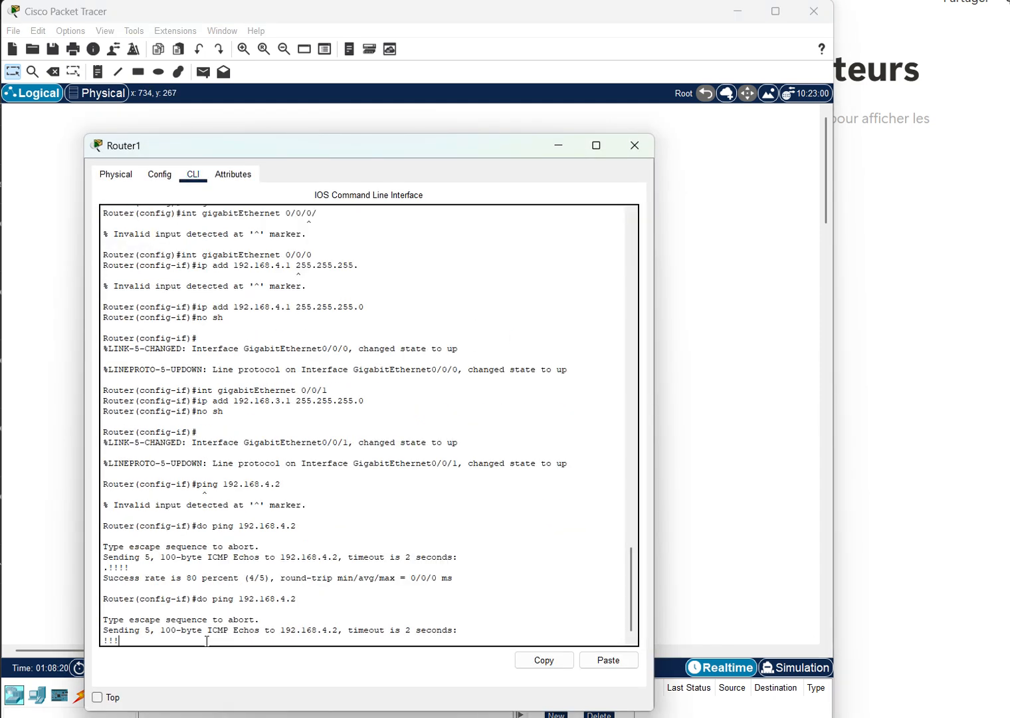
pyautogui.click(635, 145)
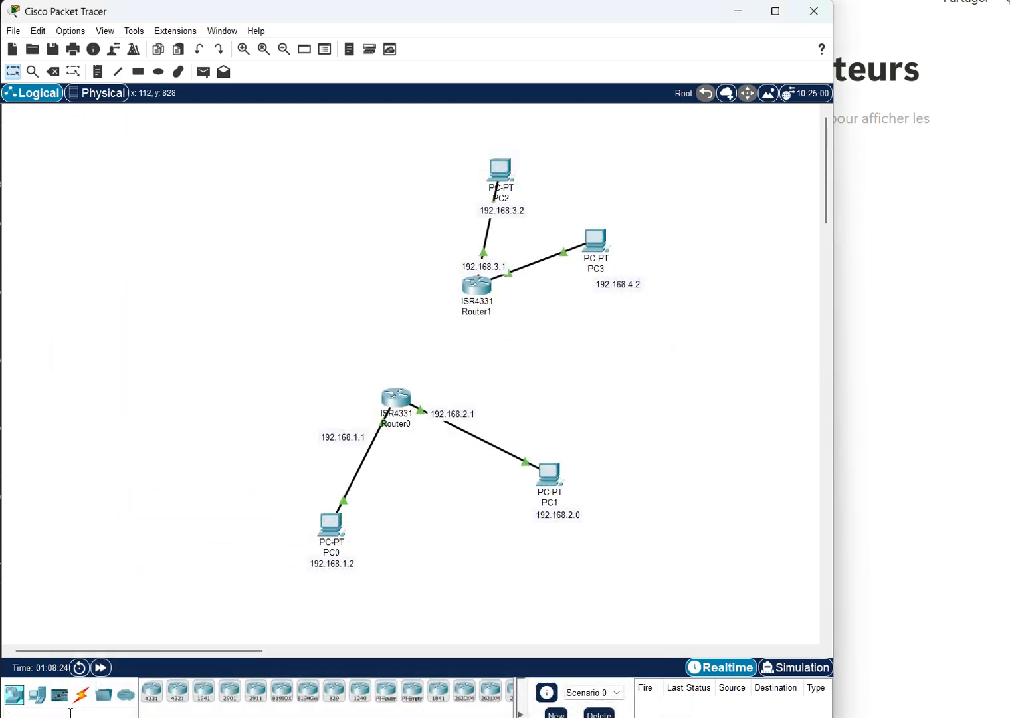
# - Connect Router0's Serial0/1/0 to Router1's Serial0/1/0 with a Serial DTE cable
pyautogui.click(82, 695)
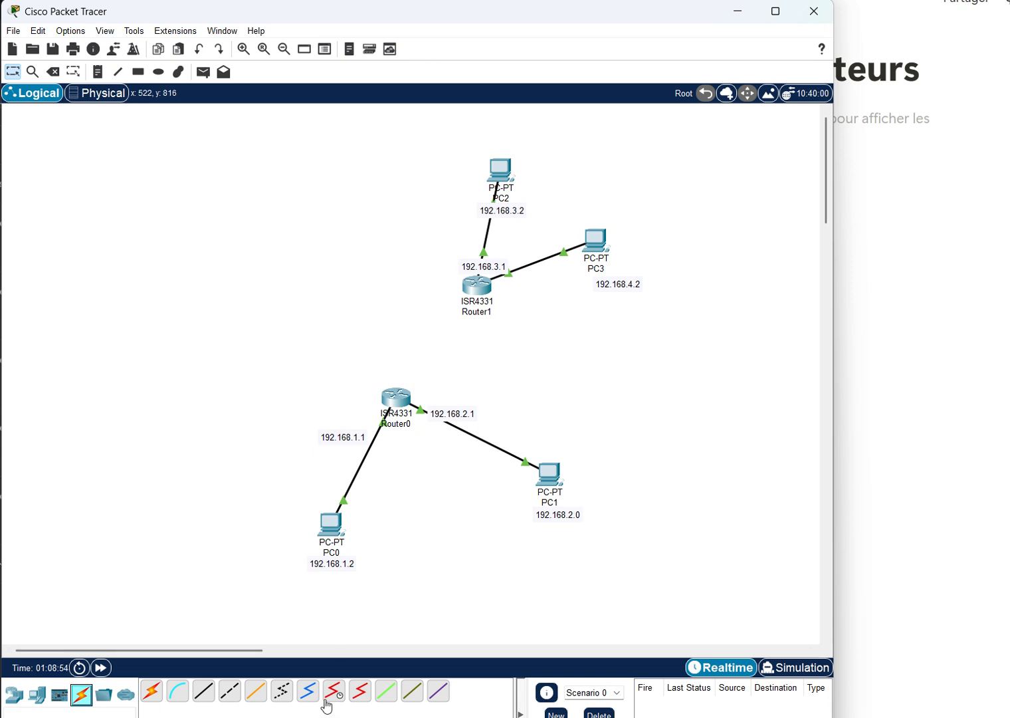
pyautogui.click(360, 696)
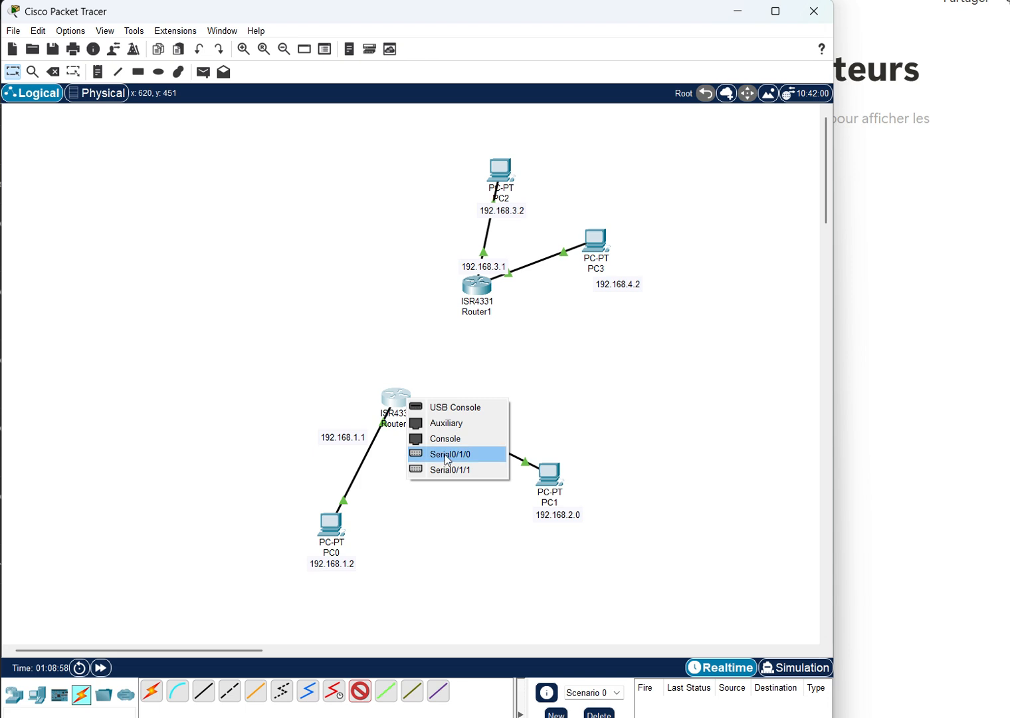
pyautogui.click(450, 454)
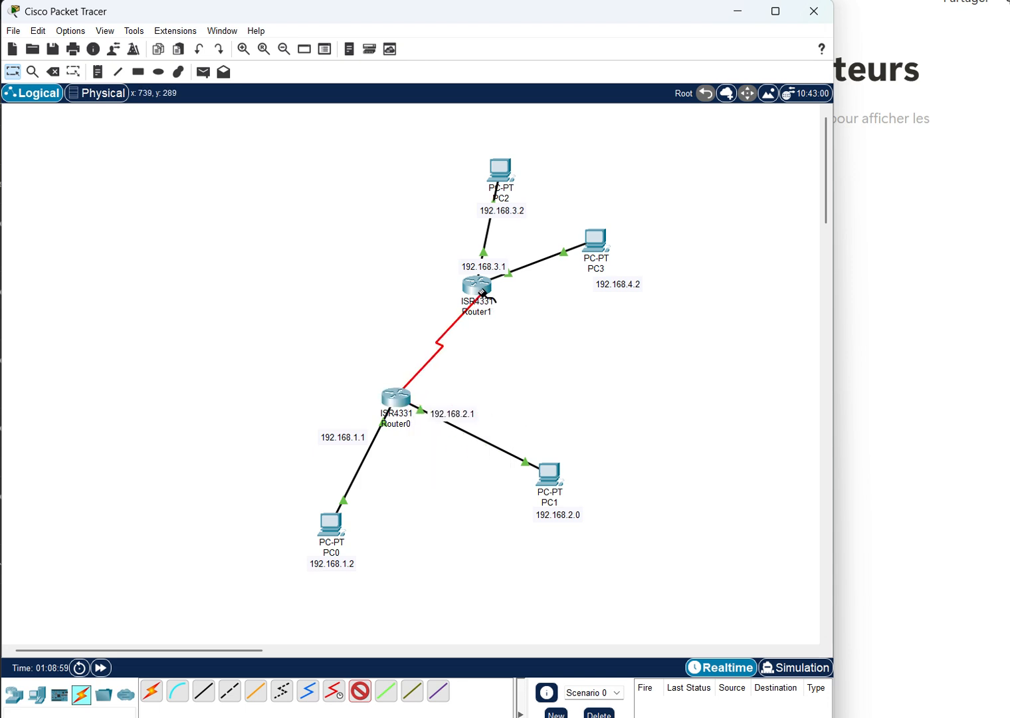
pyautogui.click(479, 287)
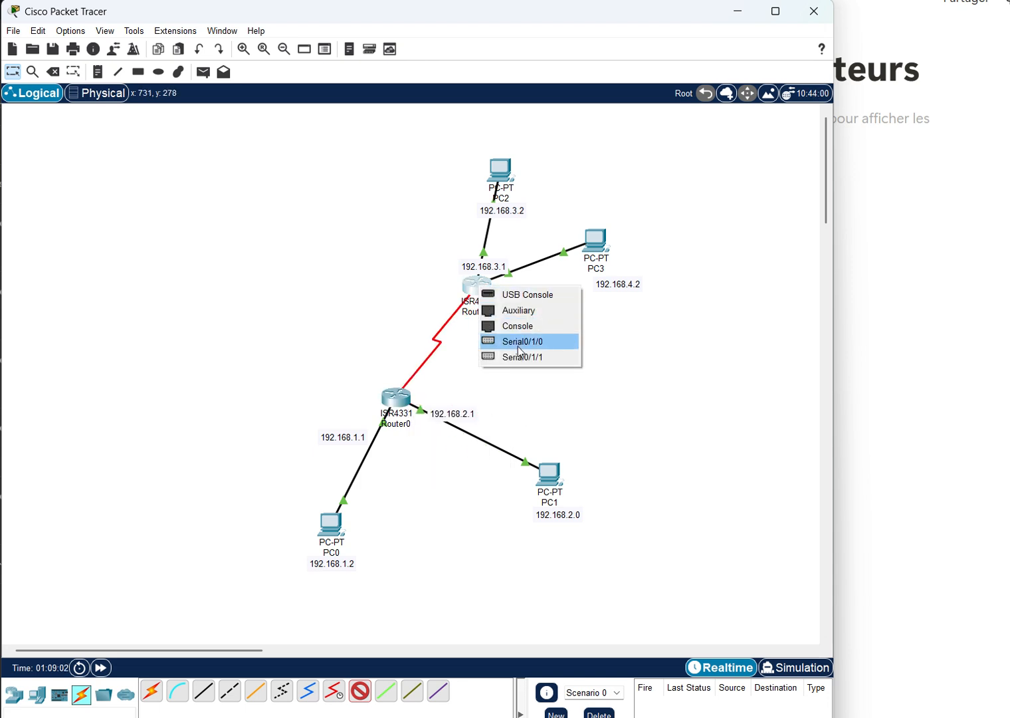
pyautogui.click(519, 342)
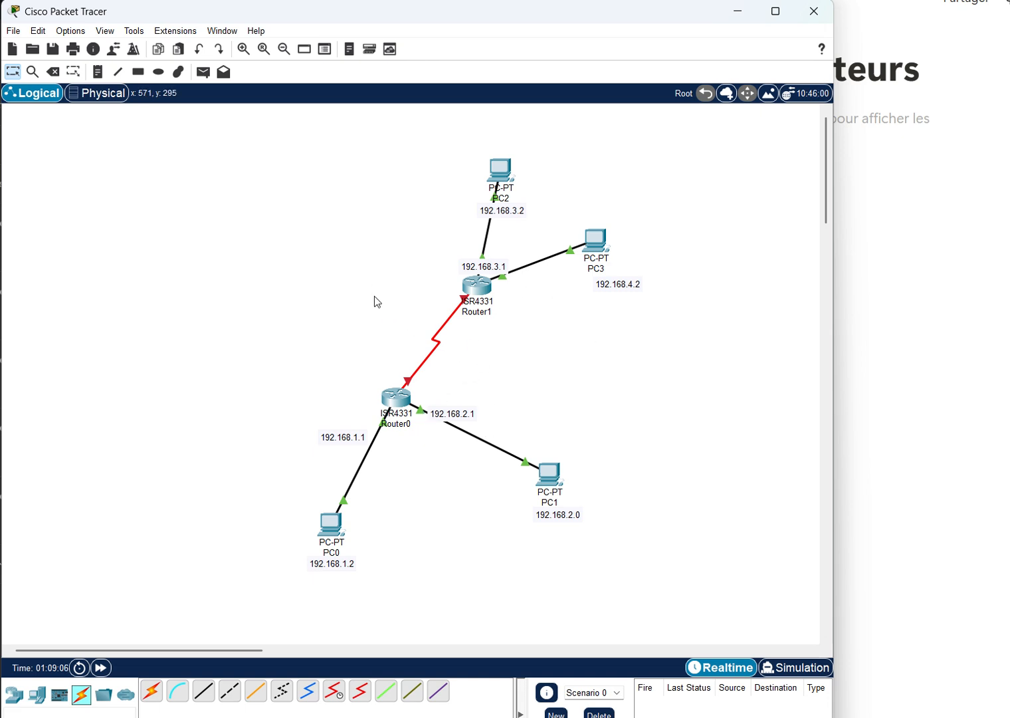
# - Place a note reading "70.70.70.0/30" beside the serial link between the two routers
pyautogui.click(107, 76)
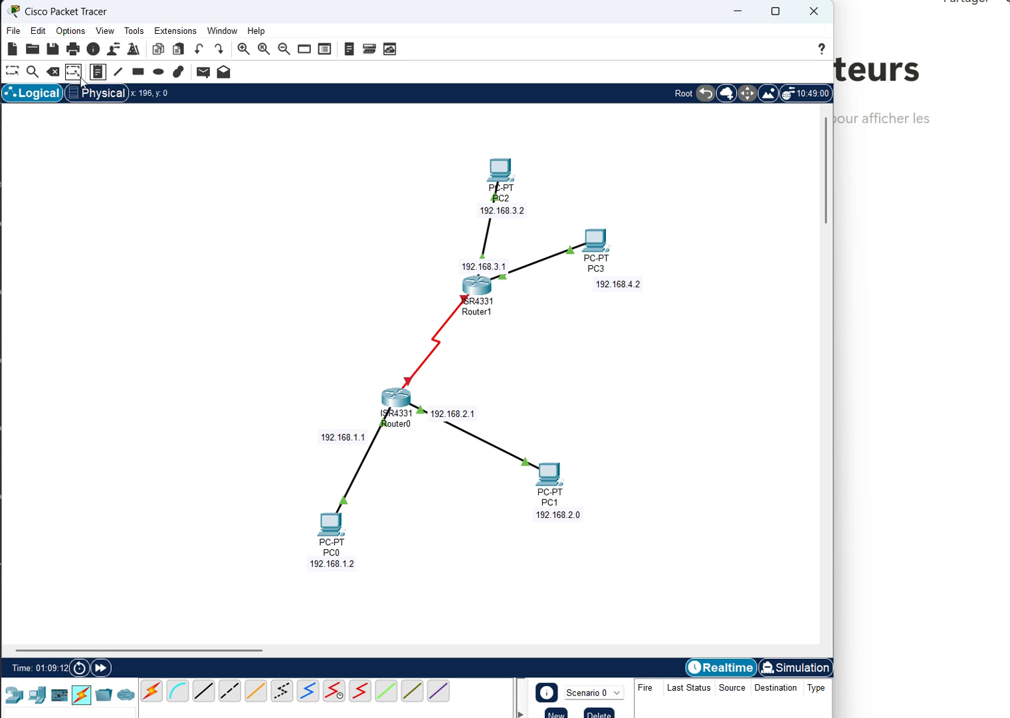
pyautogui.click(365, 320)
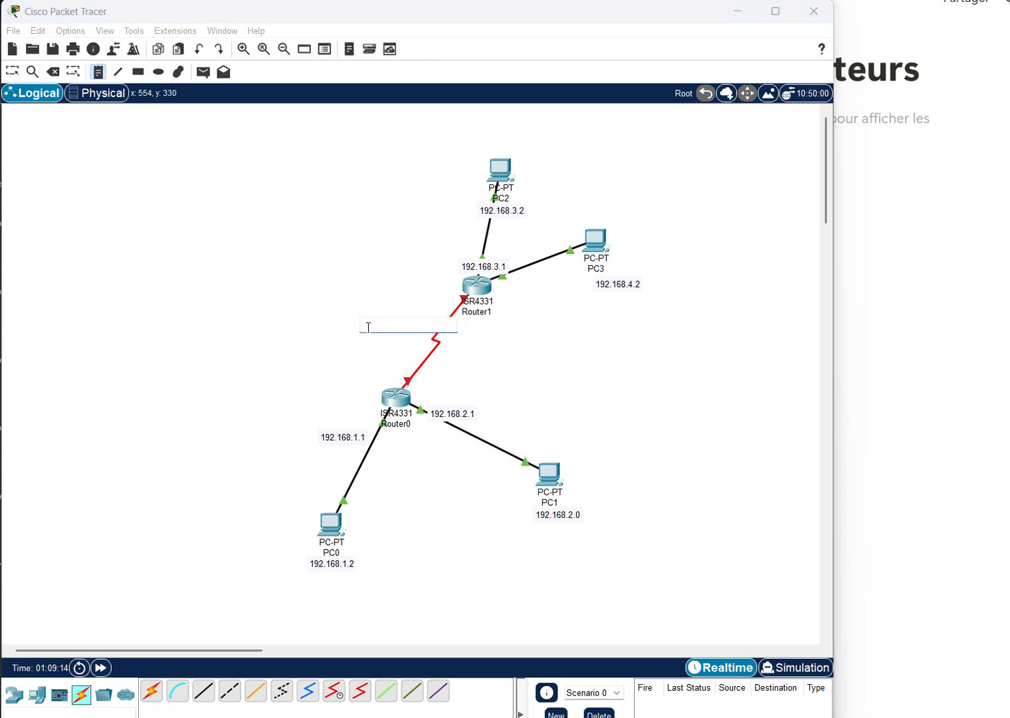
pyautogui.write('1')
pyautogui.write('0.70.70')
pyautogui.write('.0/30')
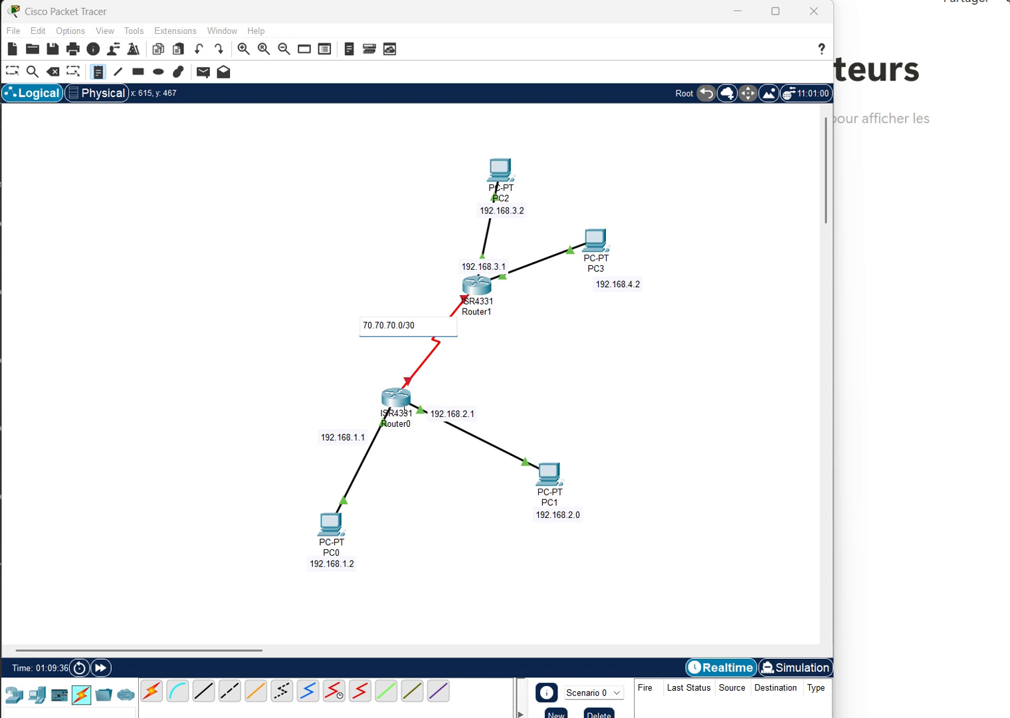
# - Label the serial link ends with notes ".1" next to Router0 and ".2" next to Router1, and leave note placement
pyautogui.click(398, 374)
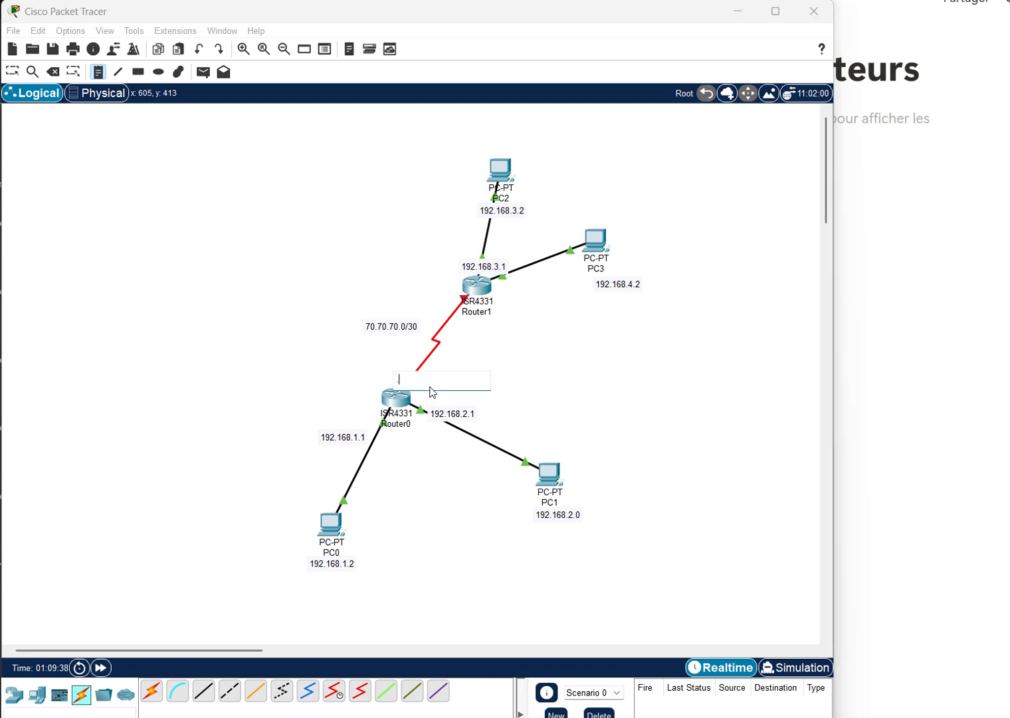
pyautogui.write('.1')
pyautogui.click(446, 282)
pyautogui.write('.2')
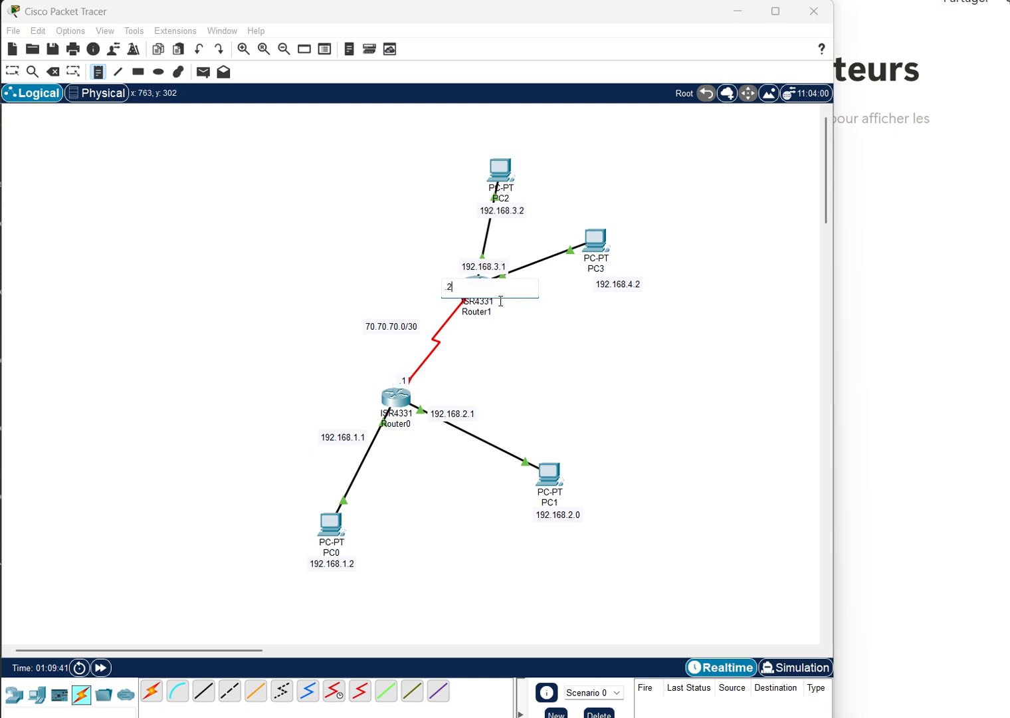
pyautogui.click(519, 390)
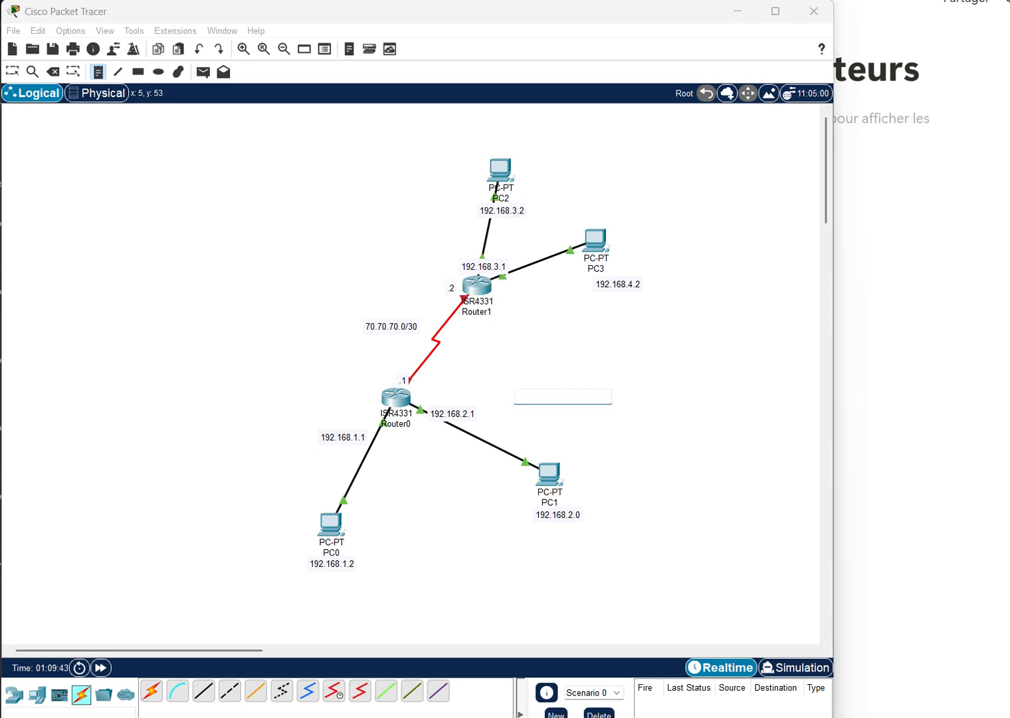
pyautogui.click(150, 692)
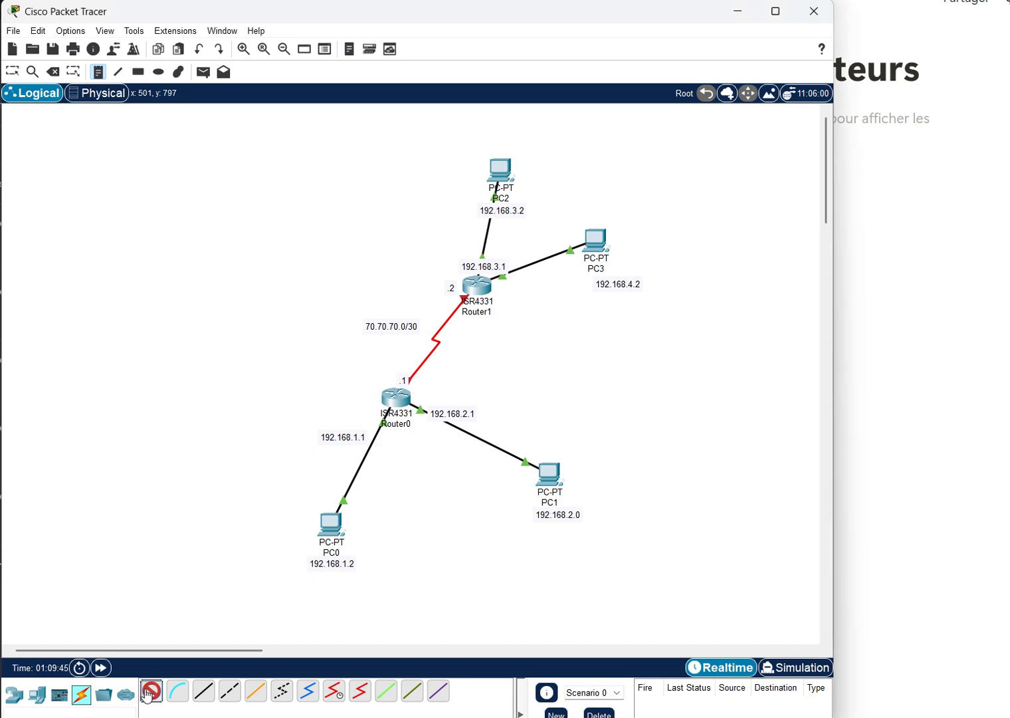
pyautogui.click(151, 692)
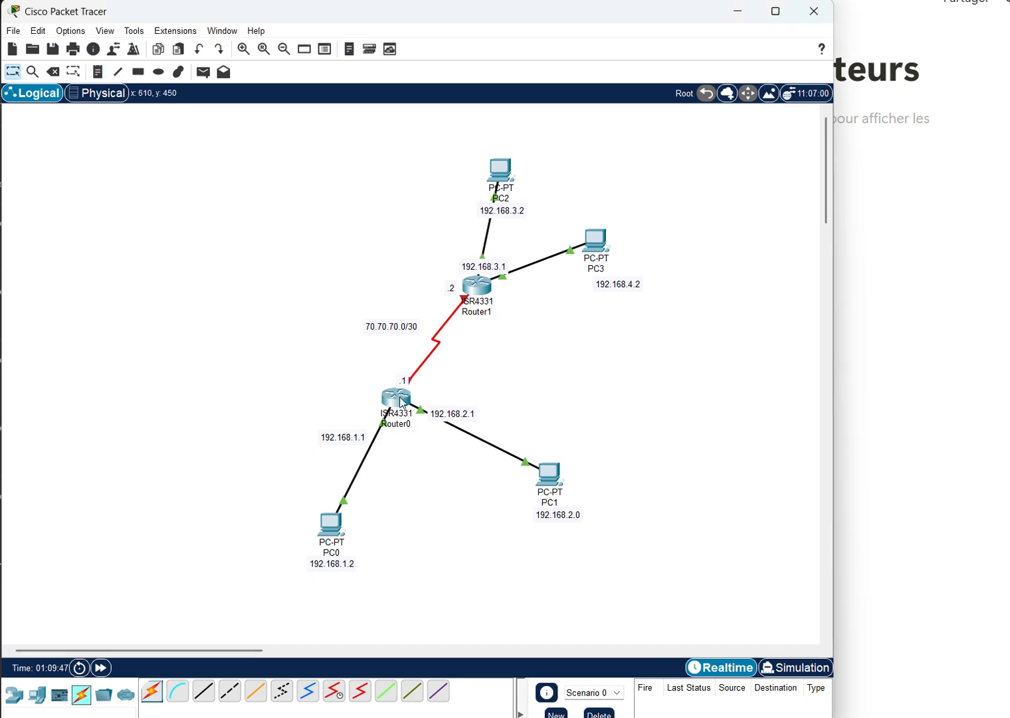
# - Reopen Router0's command line and list its interfaces with "do sh ip int br" to find the serial port
pyautogui.click(401, 403)
pyautogui.moveTo(284, 152); pyautogui.dragTo(0, 33)
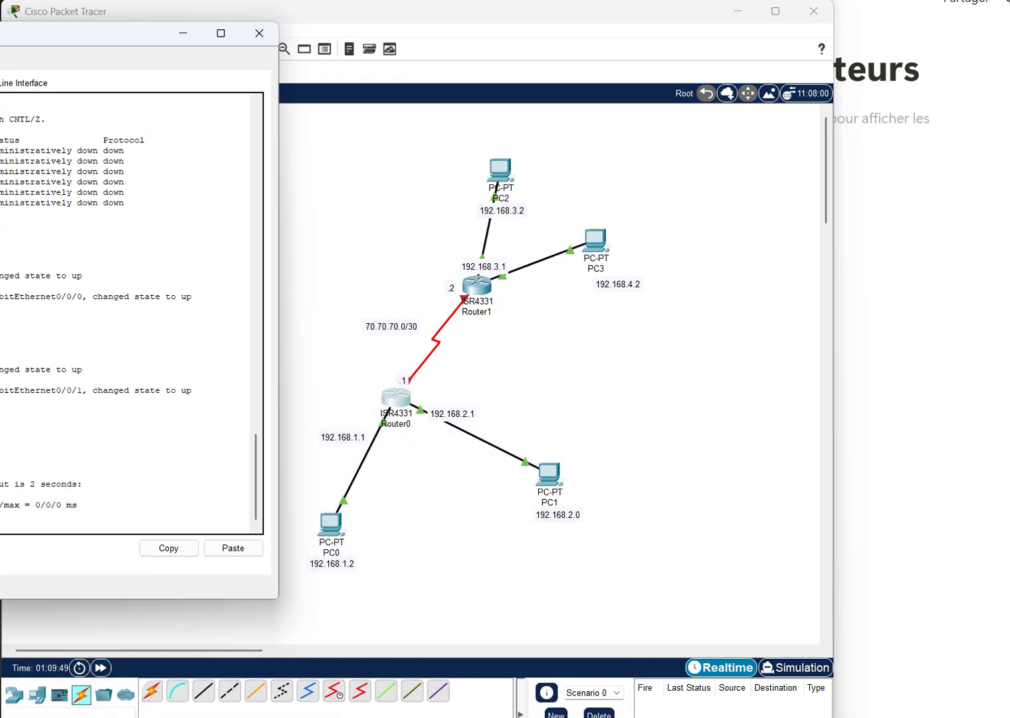
pyautogui.press('Return')
pyautogui.press('Return')
pyautogui.press('Return')
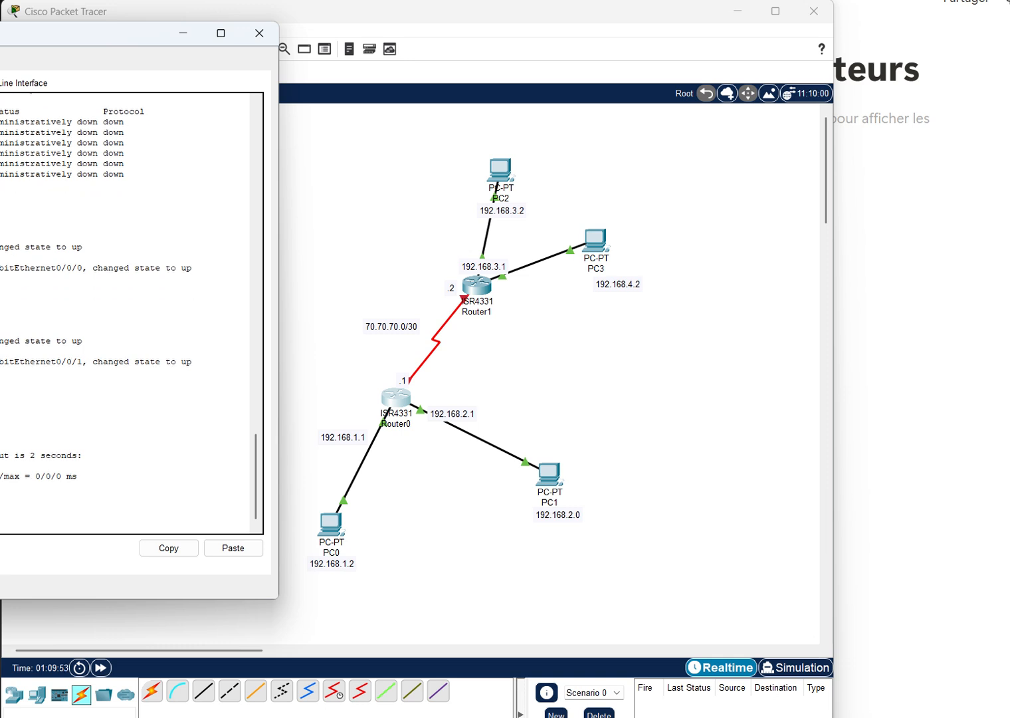
pyautogui.press('Return')
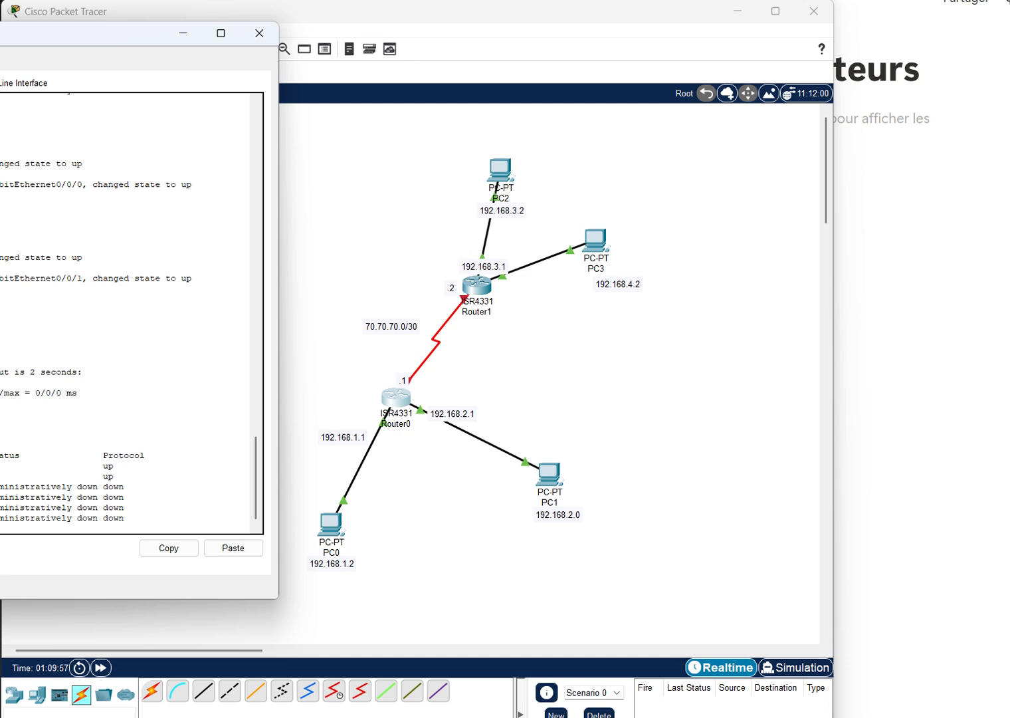
pyautogui.moveTo(2, 497); pyautogui.dragTo(20, 507)
pyautogui.click(20, 508)
# - Exit to Router0's global configuration mode and enter configuration of interface serial 0/1/0
pyautogui.press('Return')
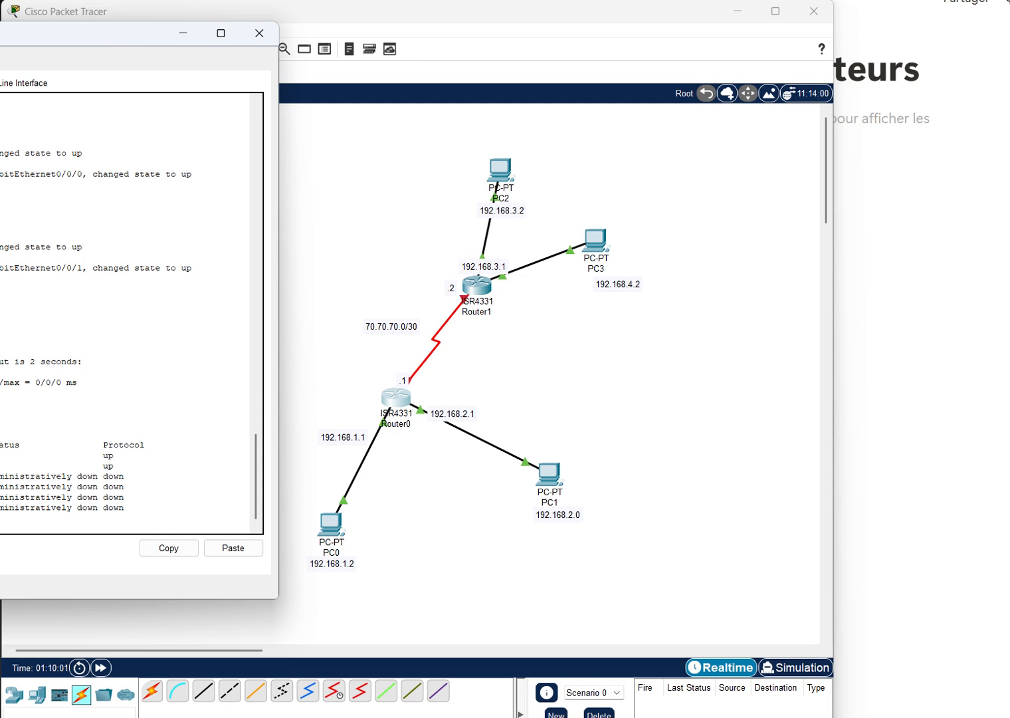
pyautogui.press('Return')
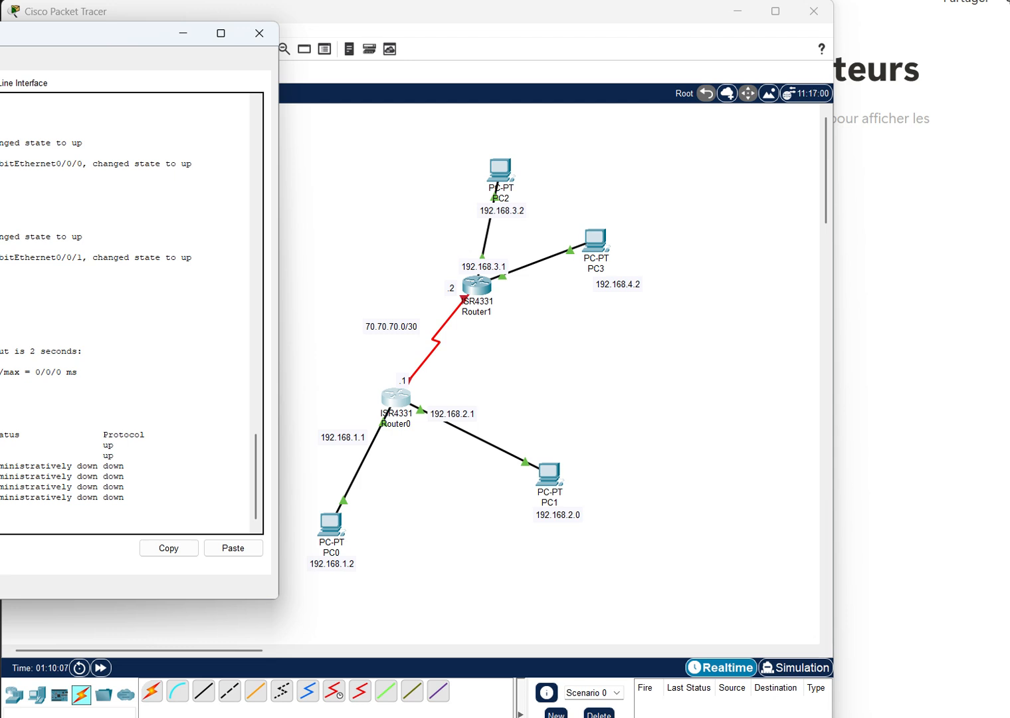
pyautogui.press('Return')
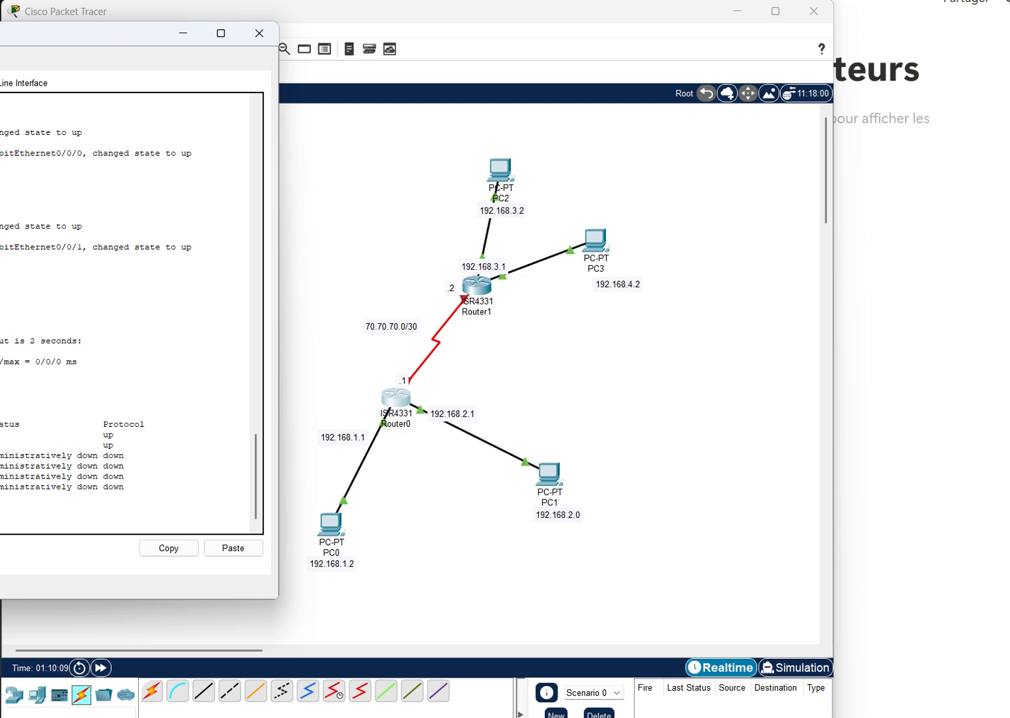
pyautogui.press('Return')
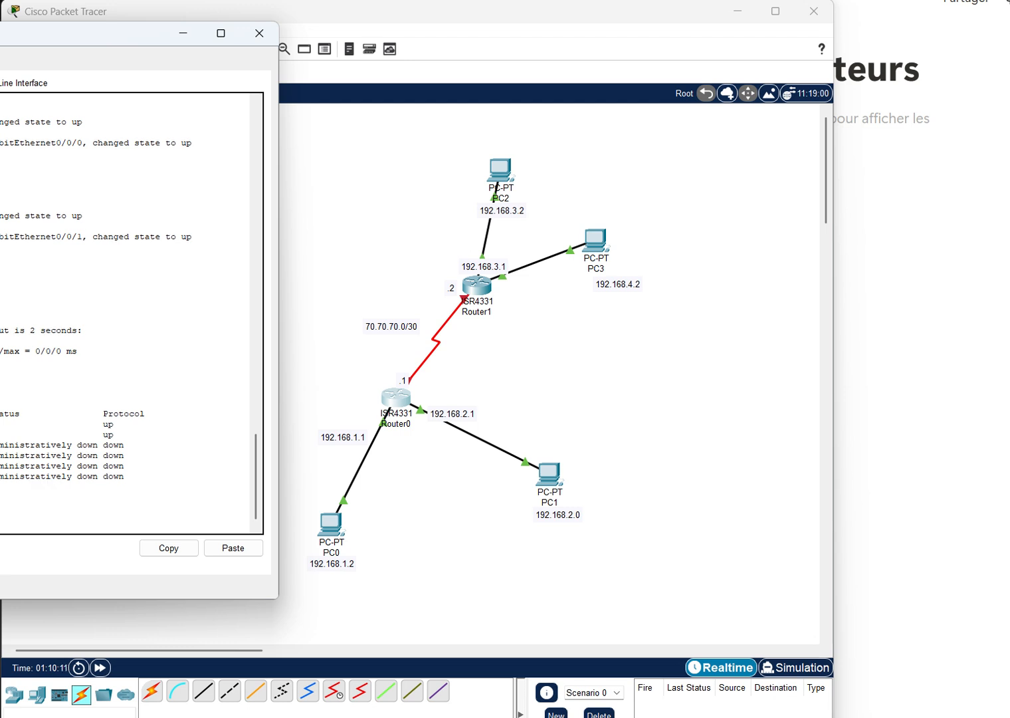
pyautogui.press('Return')
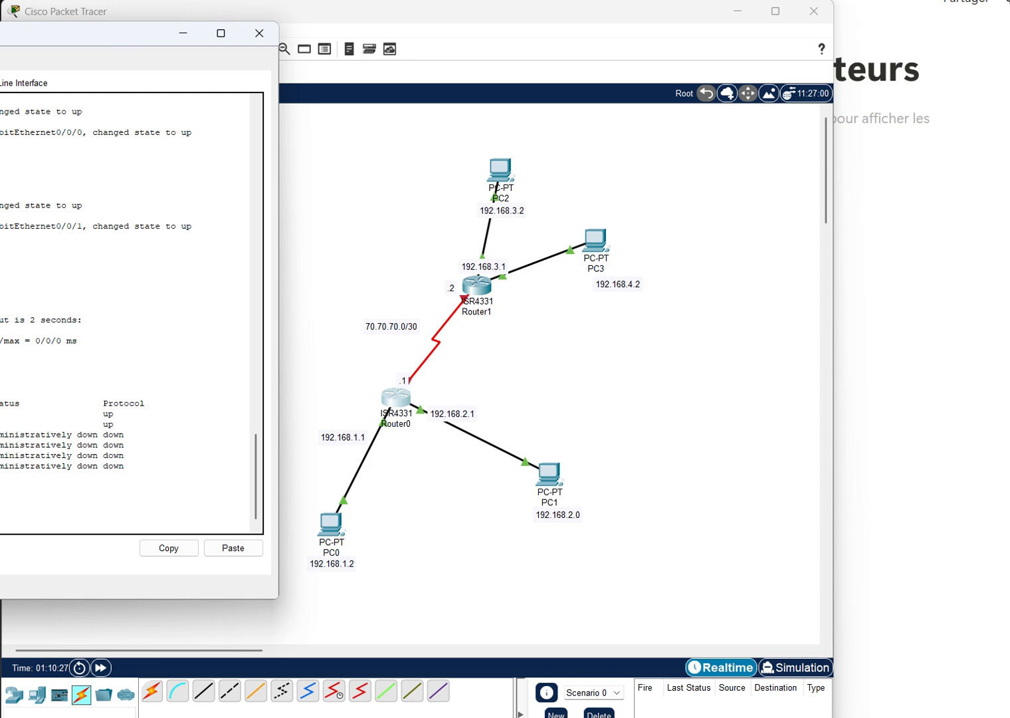
# - Assign Router0's serial 0/1/0 the IP address 70.70.70.1 with mask 255.255.255.252
pyautogui.moveTo(0, 38); pyautogui.dragTo(300, 61)
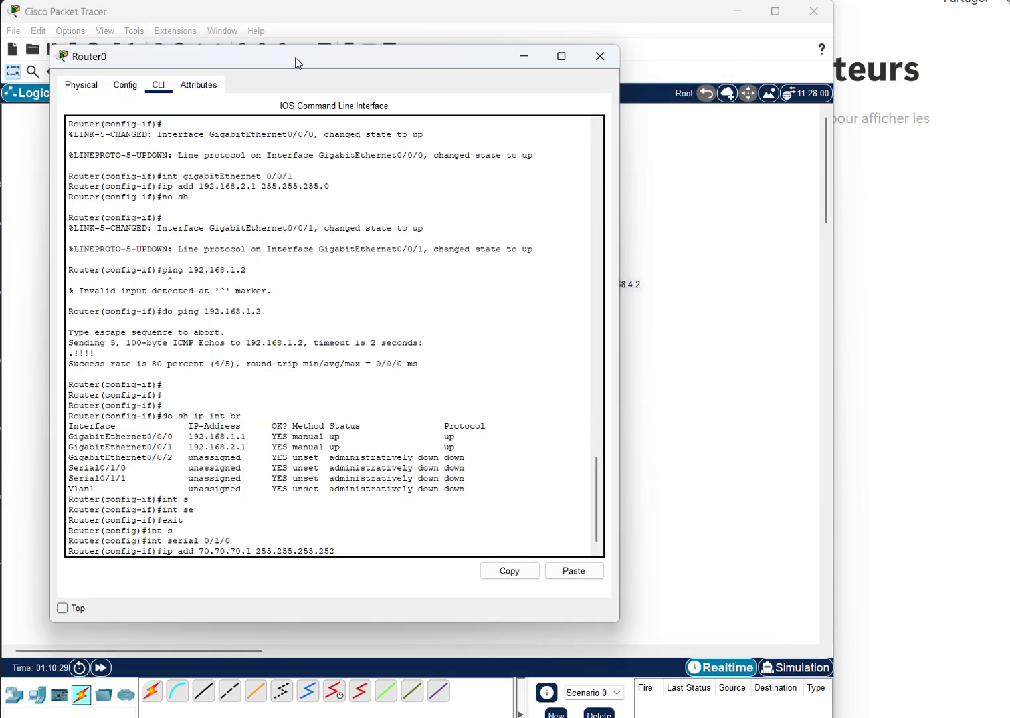
pyautogui.moveTo(350, 551); pyautogui.dragTo(250, 551)
pyautogui.click(384, 538)
pyautogui.press('Return')
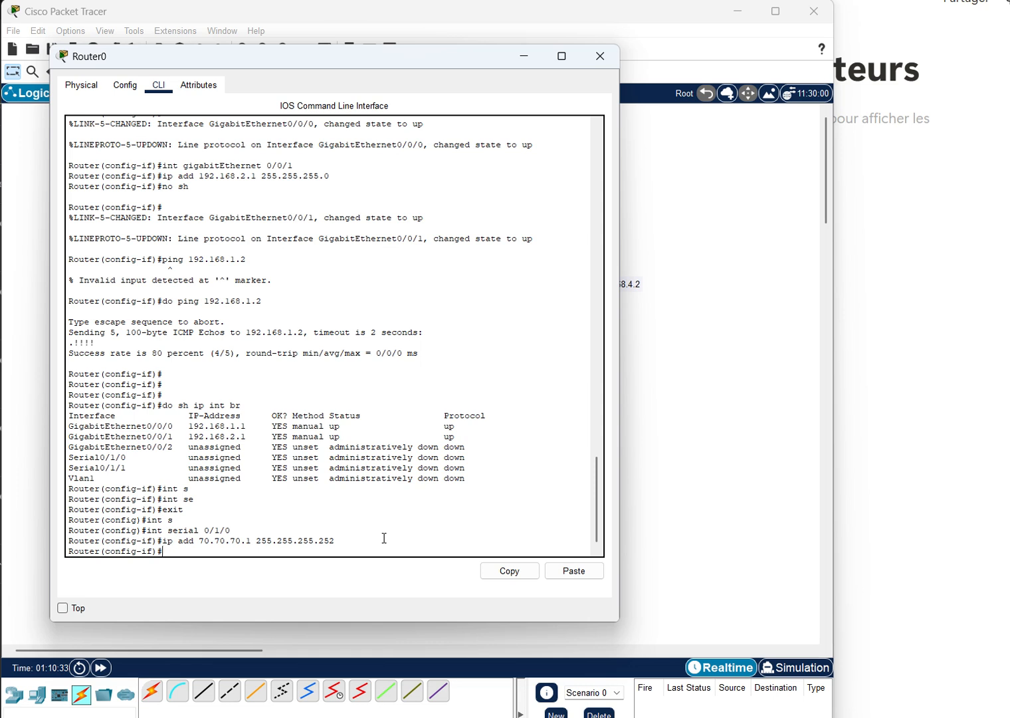
# - Enable Router0's serial 0/1/0 with "no sh" and return to the topology
pyautogui.write('no sh')
pyautogui.press('Return')
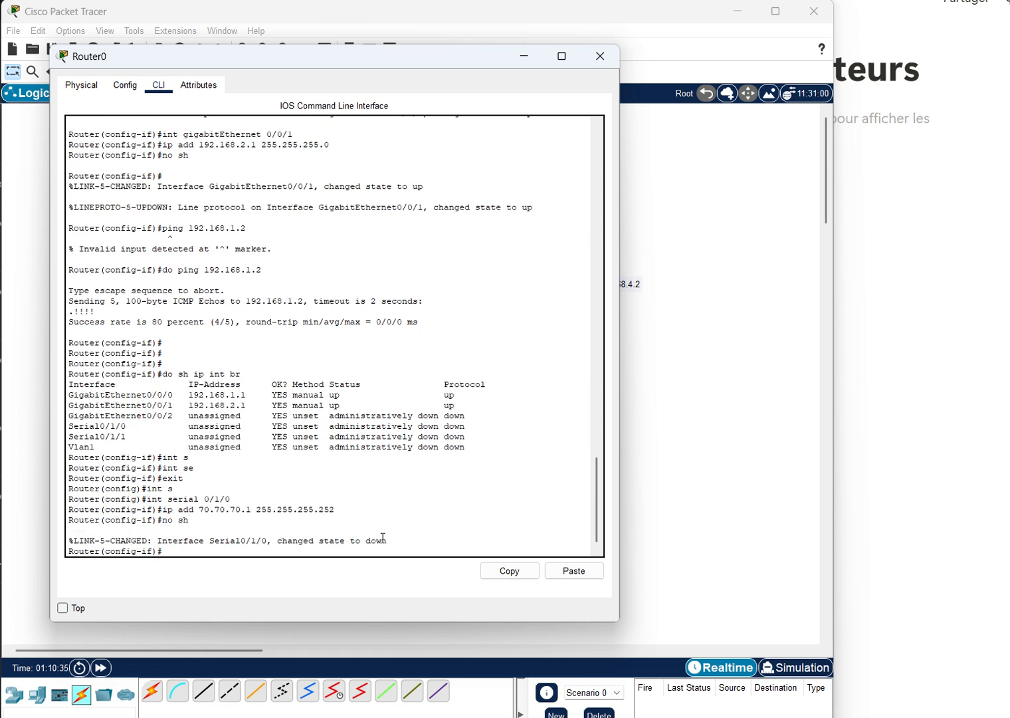
pyautogui.moveTo(390, 541); pyautogui.dragTo(321, 530)
pyautogui.click(440, 546)
pyautogui.click(720, 345)
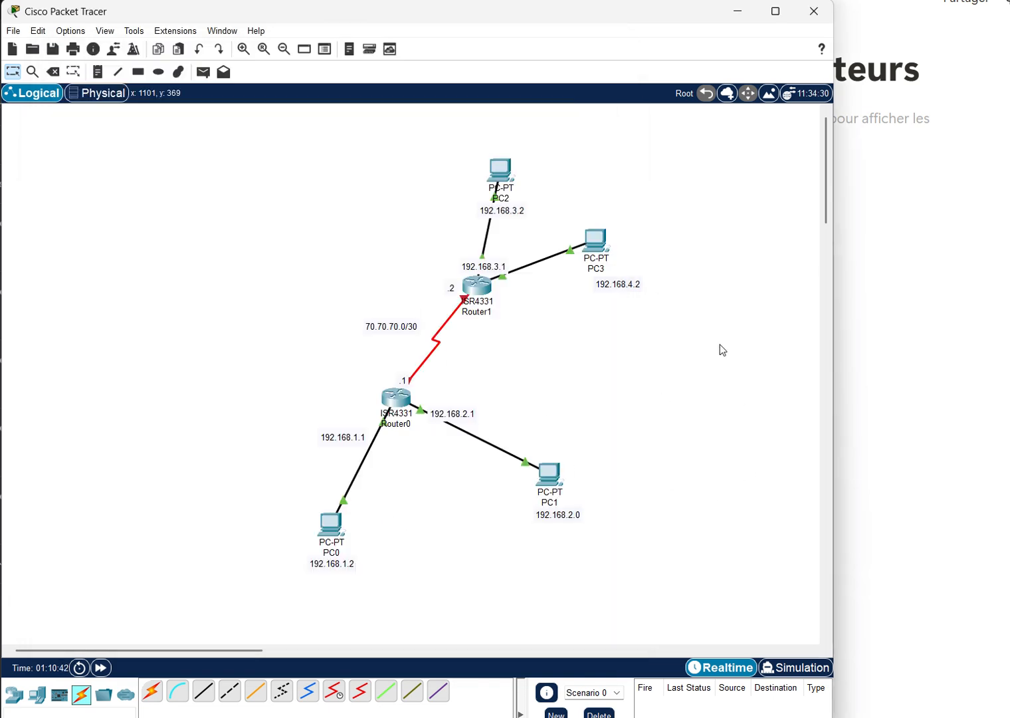
# - Open Router1's command line, exit to global configuration mode and enter interface serial 0/1/0
pyautogui.click(477, 287)
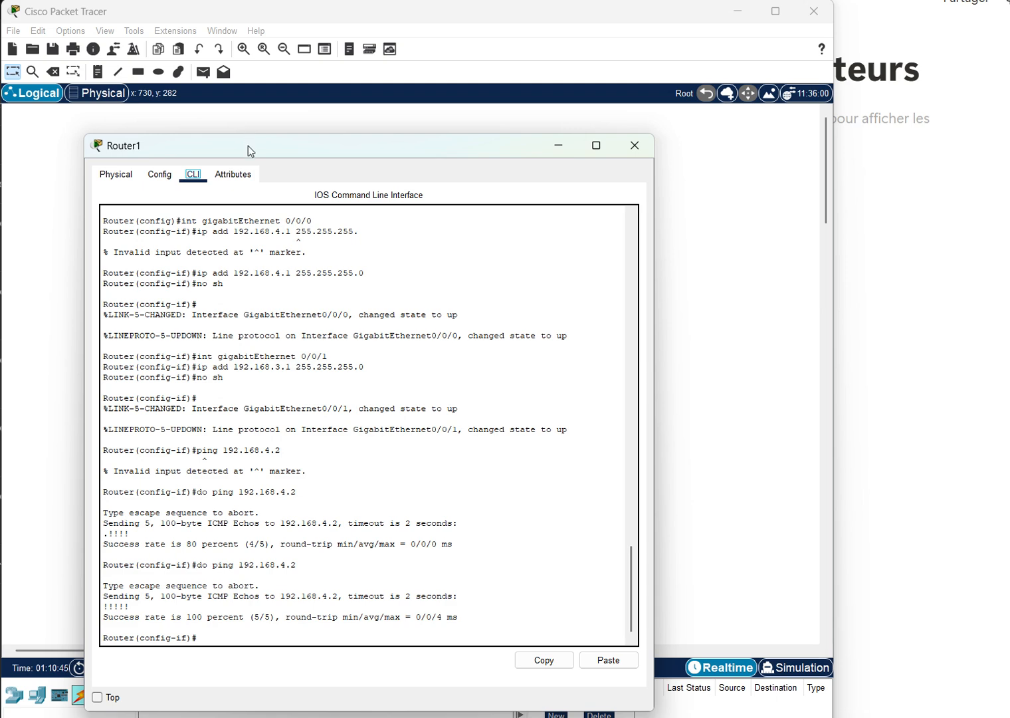
pyautogui.moveTo(248, 145); pyautogui.dragTo(465, 80)
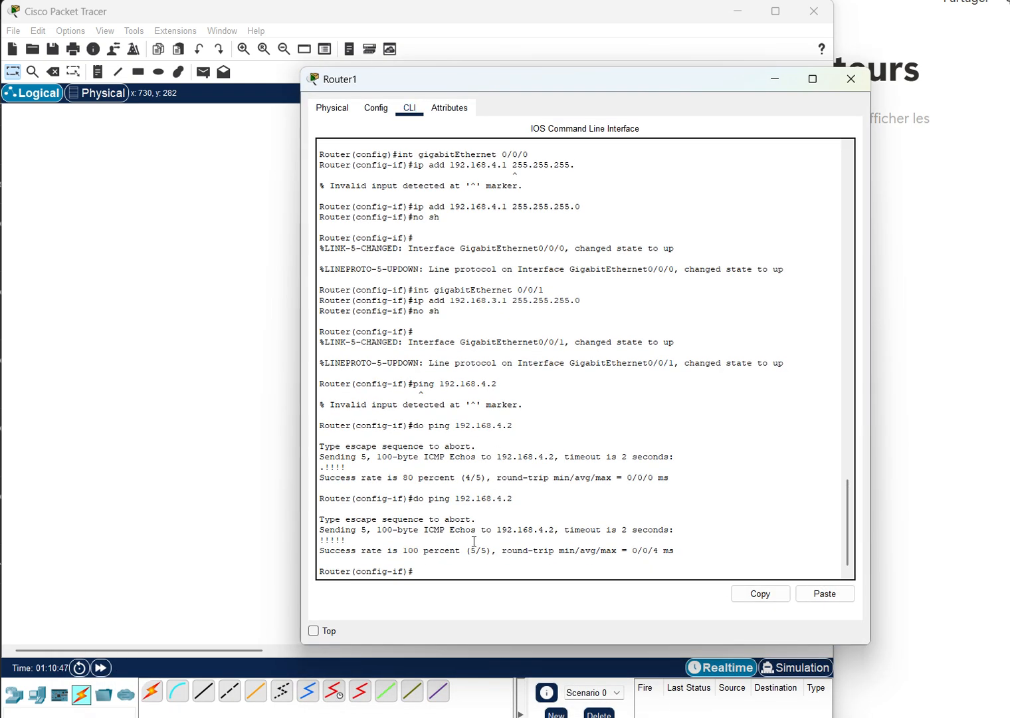
pyautogui.press('Return')
pyautogui.write('exit')
pyautogui.press('Return')
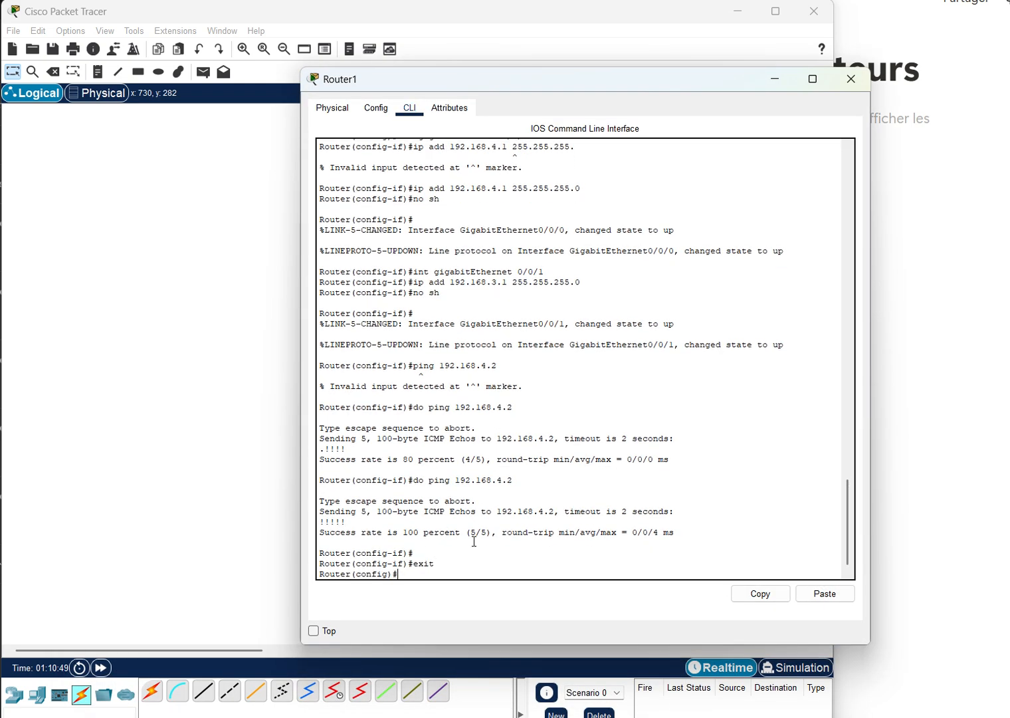
pyautogui.write('int s')
pyautogui.press('Tab')
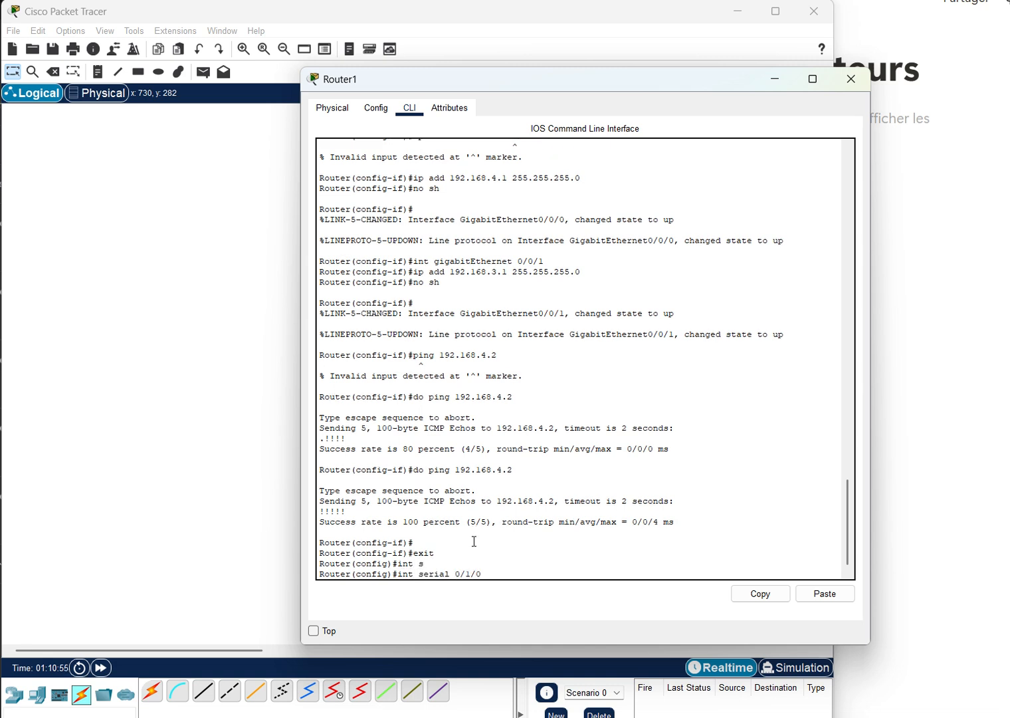
pyautogui.press('Return')
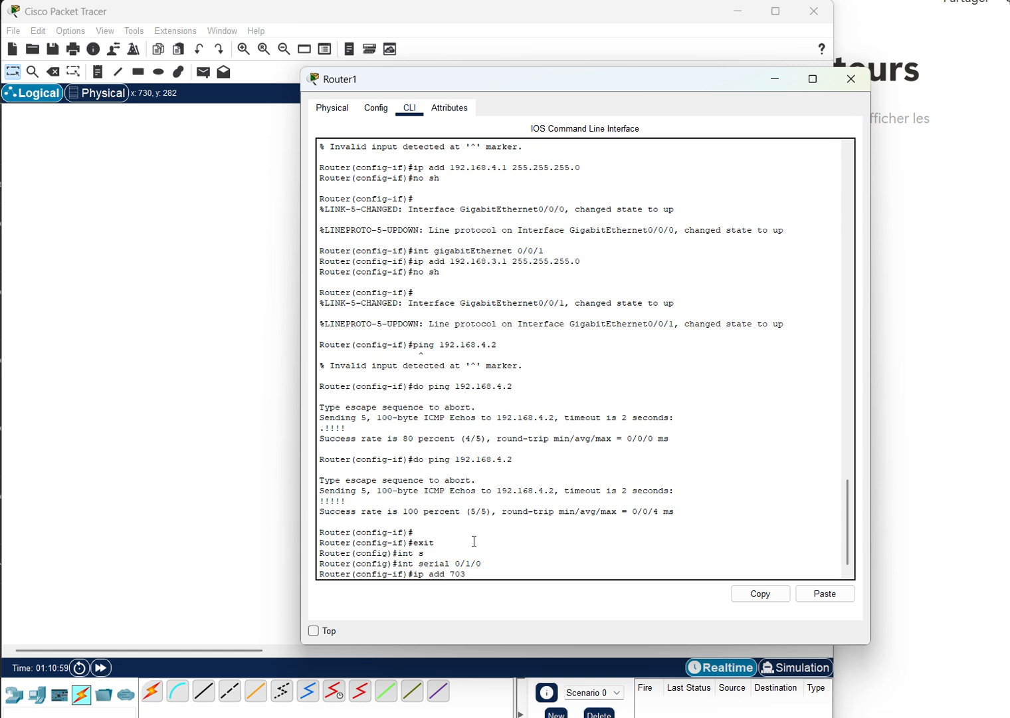
# - Assign Router1's serial 0/1/0 the IP address 70.70.70.2 with mask 255.255.255.252
pyautogui.write('ip add 70.70.70.2 255.')
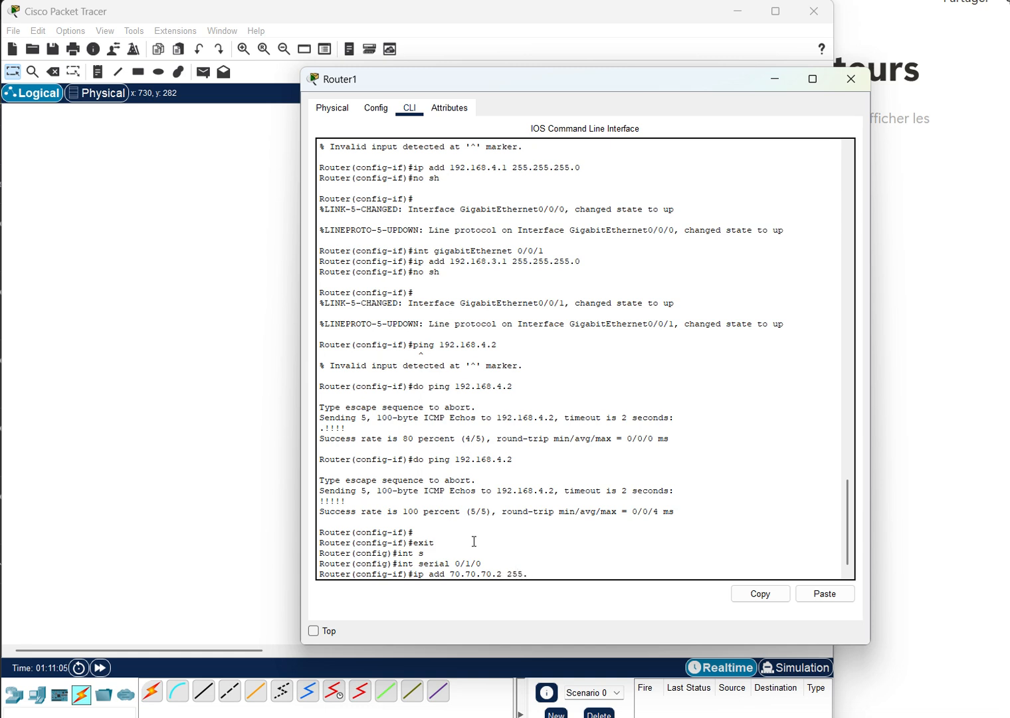
pyautogui.write('255.255.252')
pyautogui.press('Return')
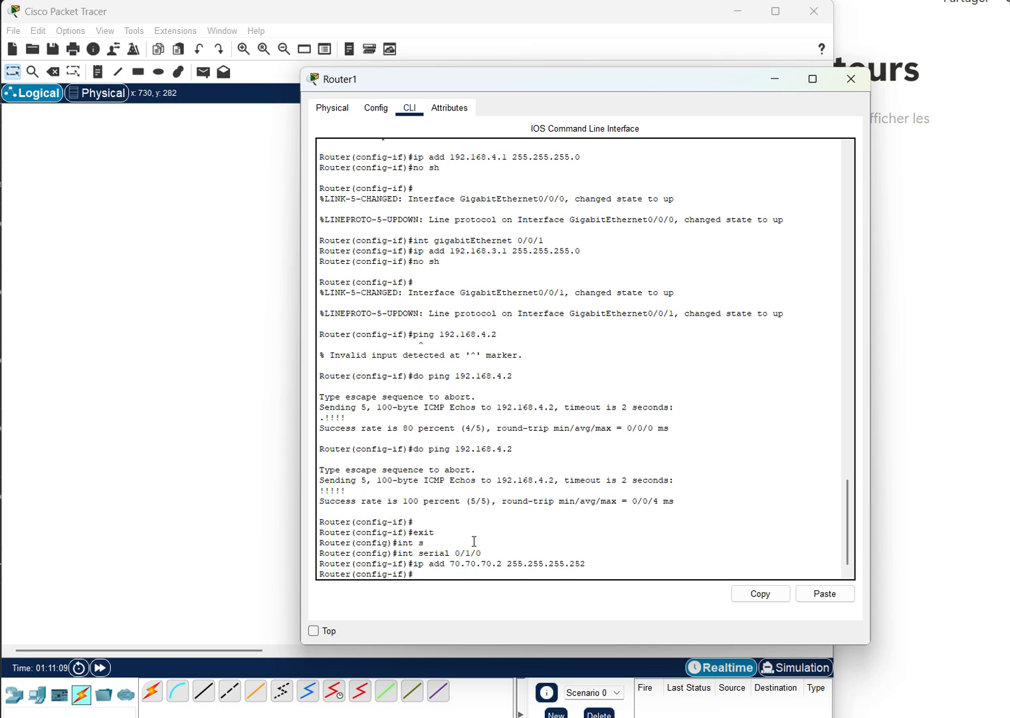
# - Enable Router1's serial 0/1/0 with "no sh" and arrange the windows to reveal the topology beside its command line
pyautogui.write('no sh')
pyautogui.press('Return')
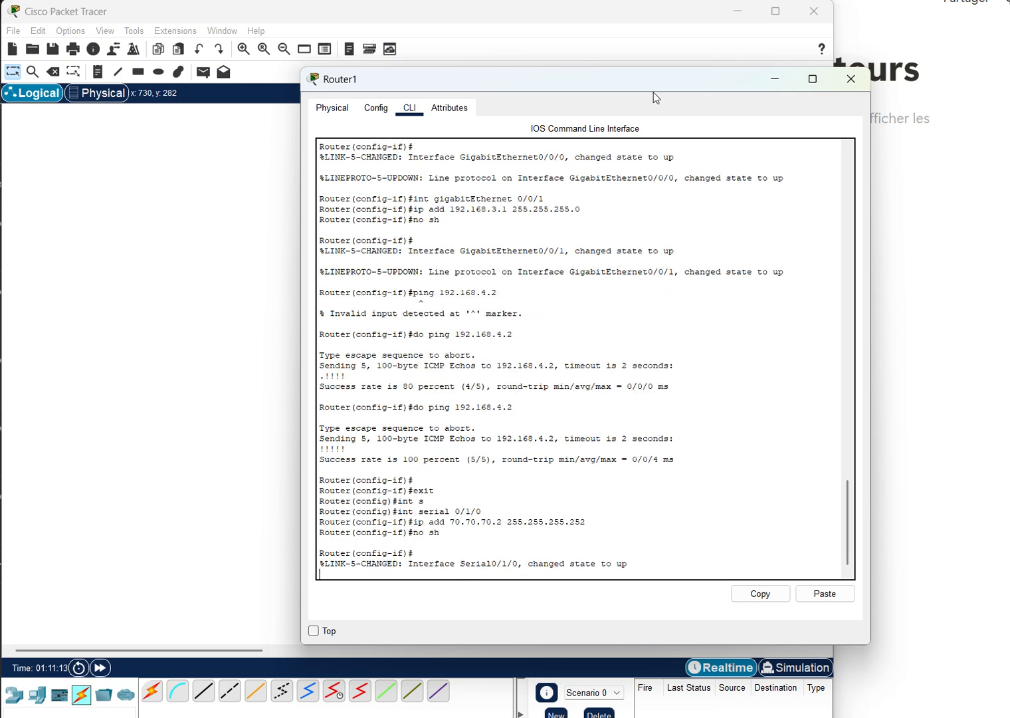
pyautogui.moveTo(565, 83); pyautogui.dragTo(708, 140)
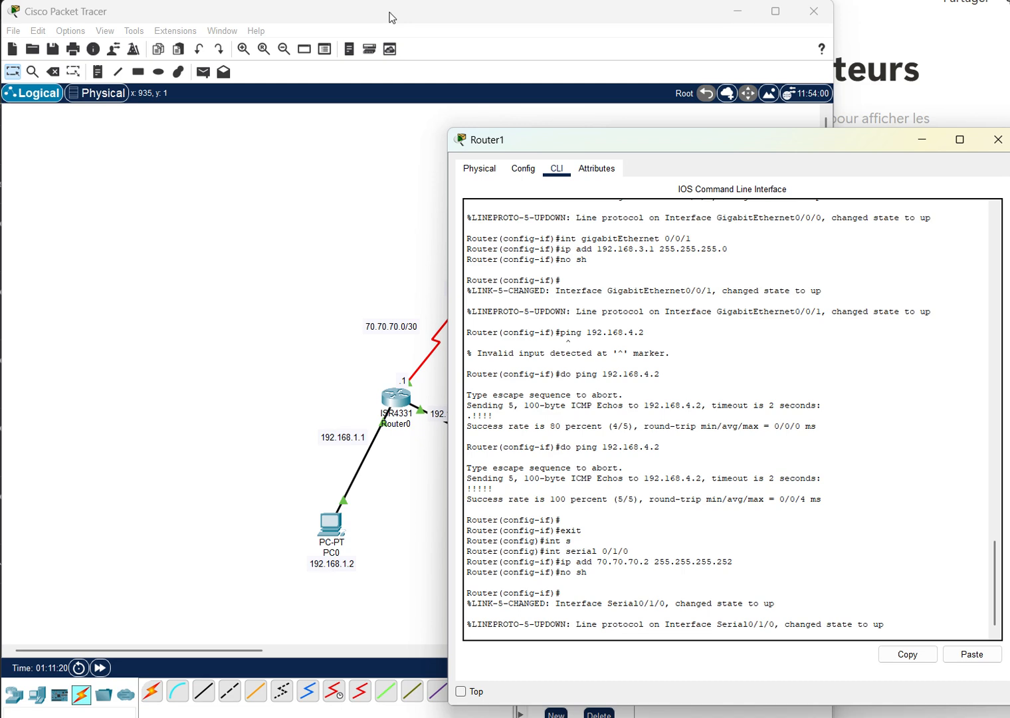
pyautogui.moveTo(392, 18); pyautogui.dragTo(144, 3)
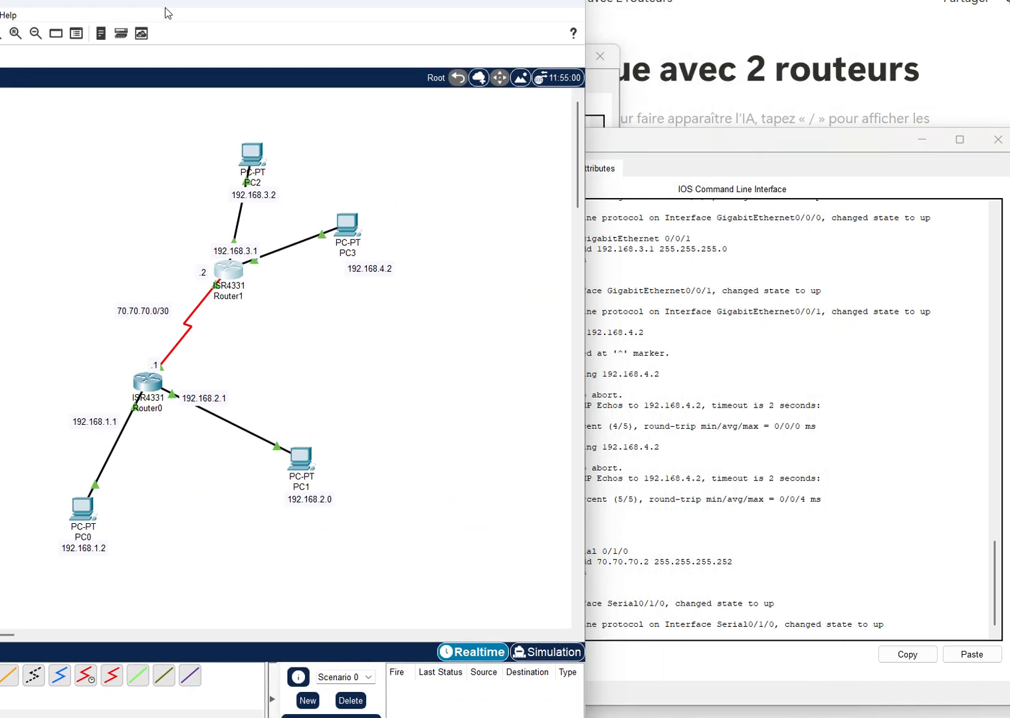
# - Bring the topology forward and send a simple PDU from PC0, trying PC2 as destination before choosing Router1
pyautogui.click(629, 145)
pyautogui.moveTo(571, 142); pyautogui.dragTo(555, 69)
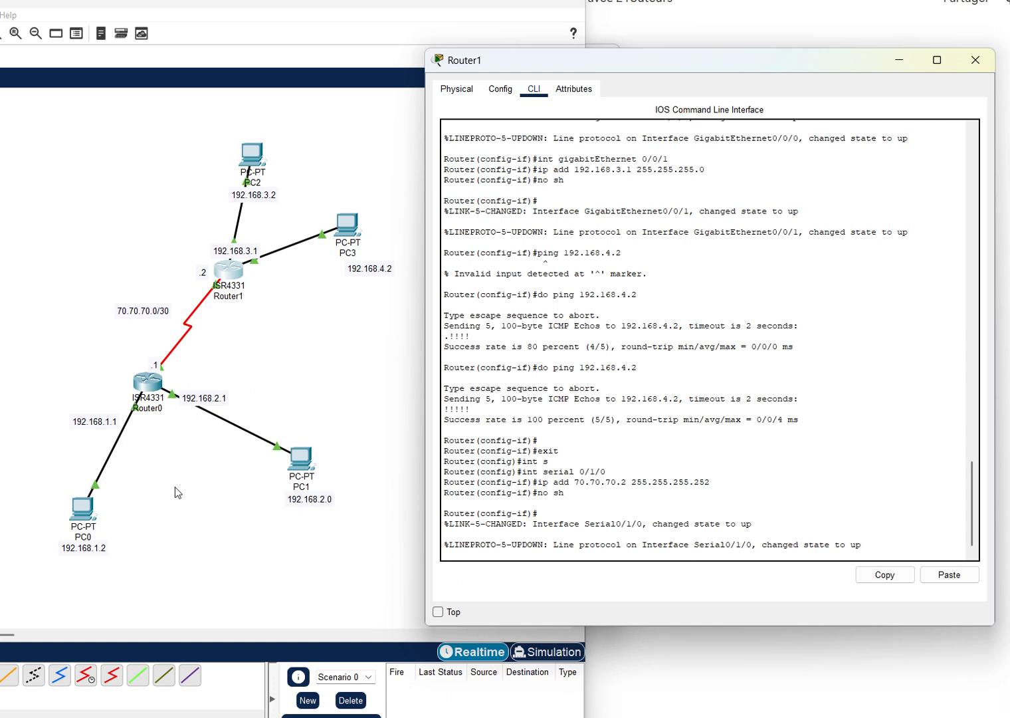
pyautogui.click(53, 170)
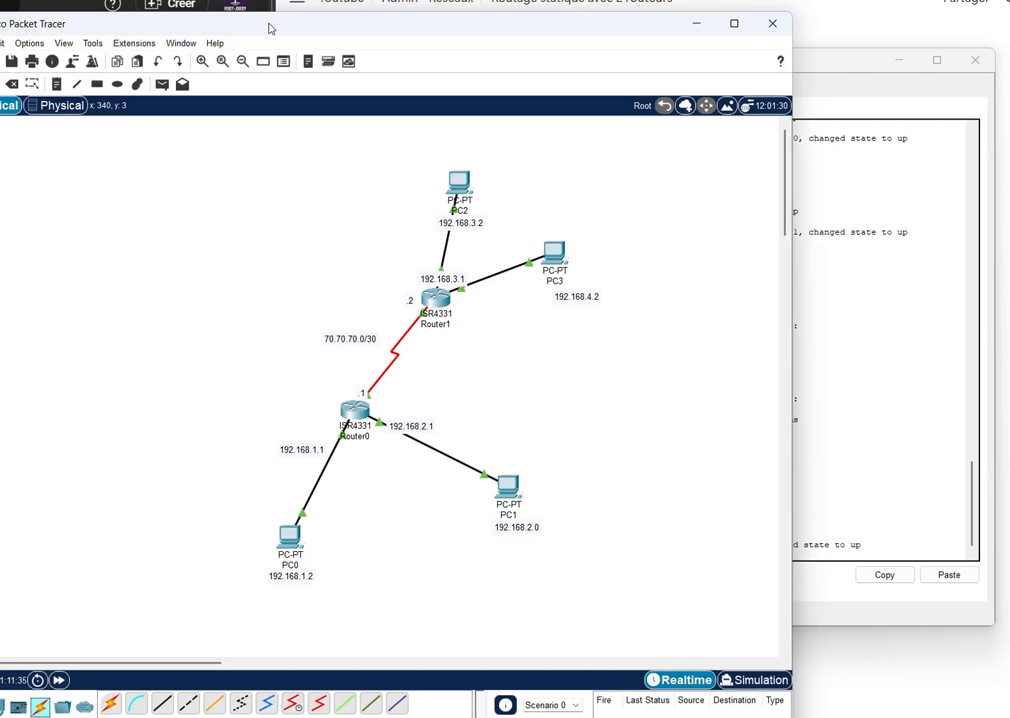
pyautogui.click(162, 83)
pyautogui.click(293, 542)
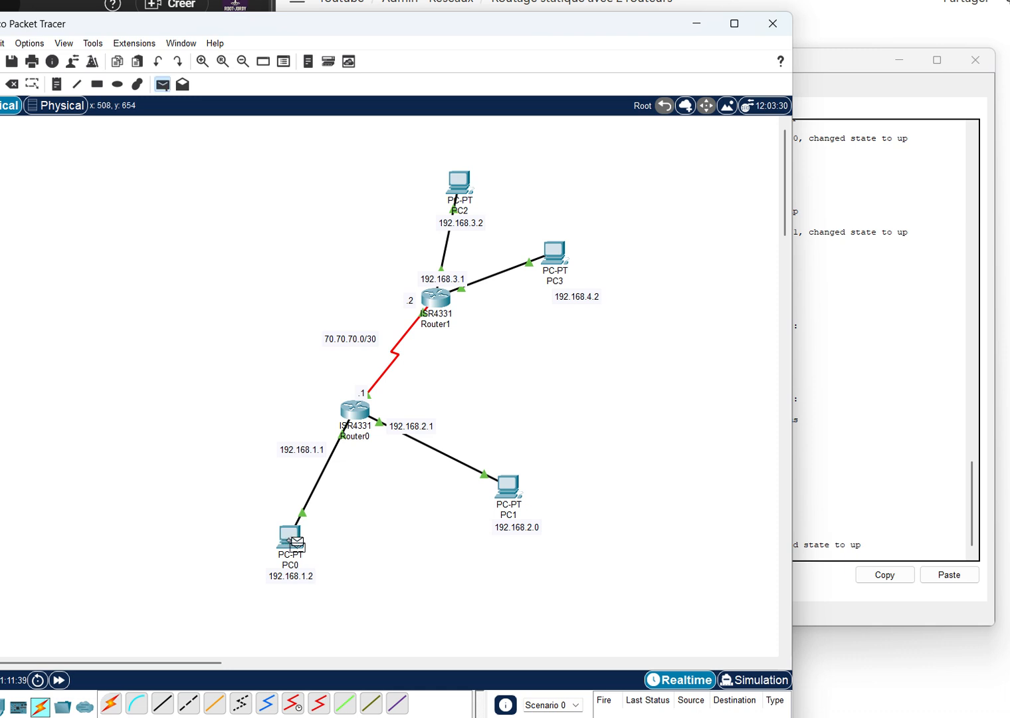
pyautogui.click(459, 193)
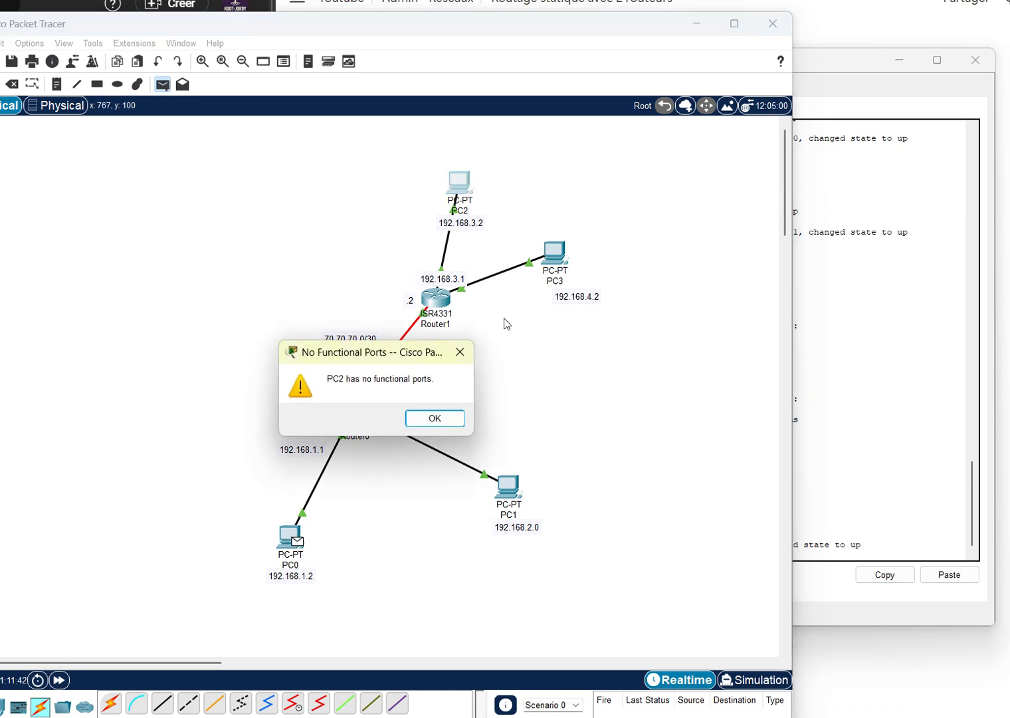
pyautogui.click(436, 419)
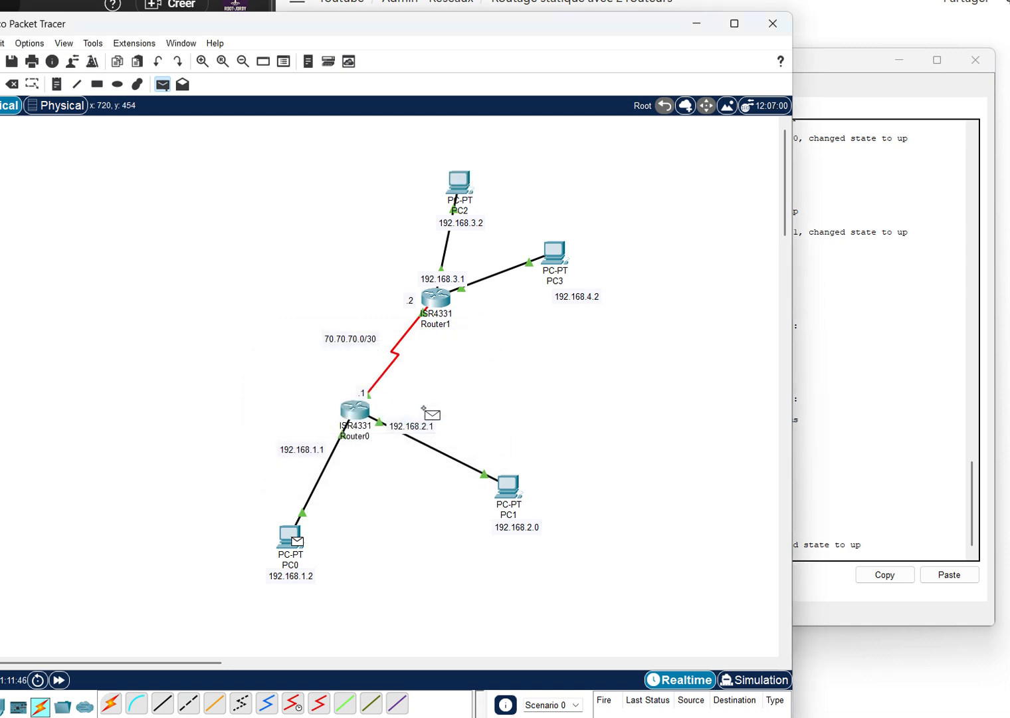
pyautogui.click(434, 294)
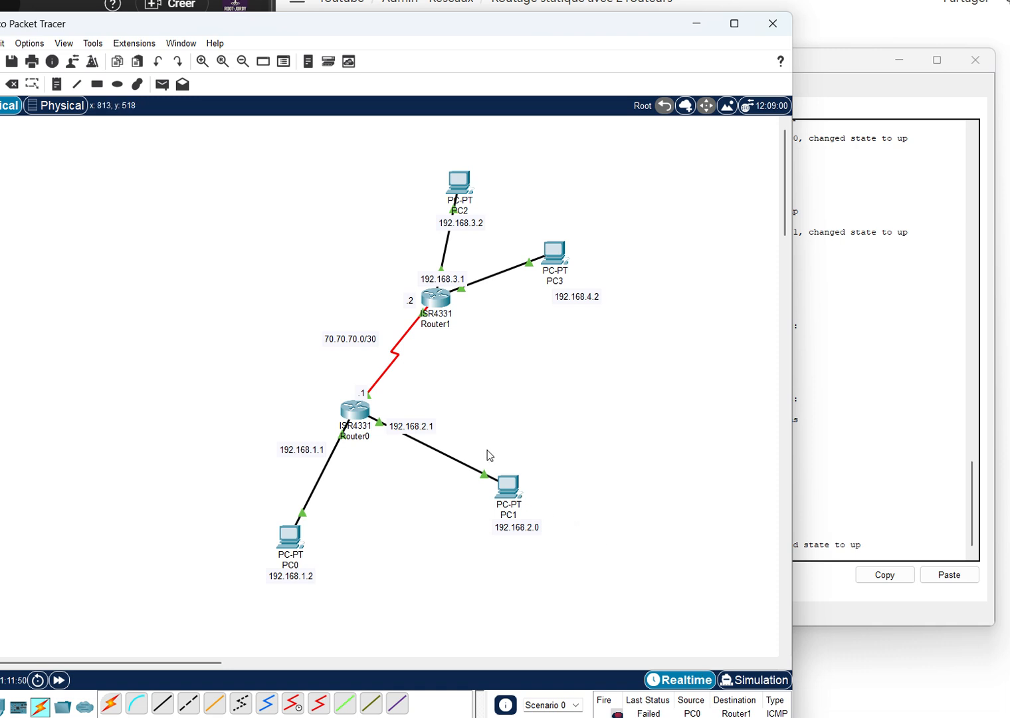
# - Reset the simulation, play it with an added simple PDU from PC0 to PC1, and reset and close the simulation view
pyautogui.moveTo(398, 33); pyautogui.dragTo(338, 11)
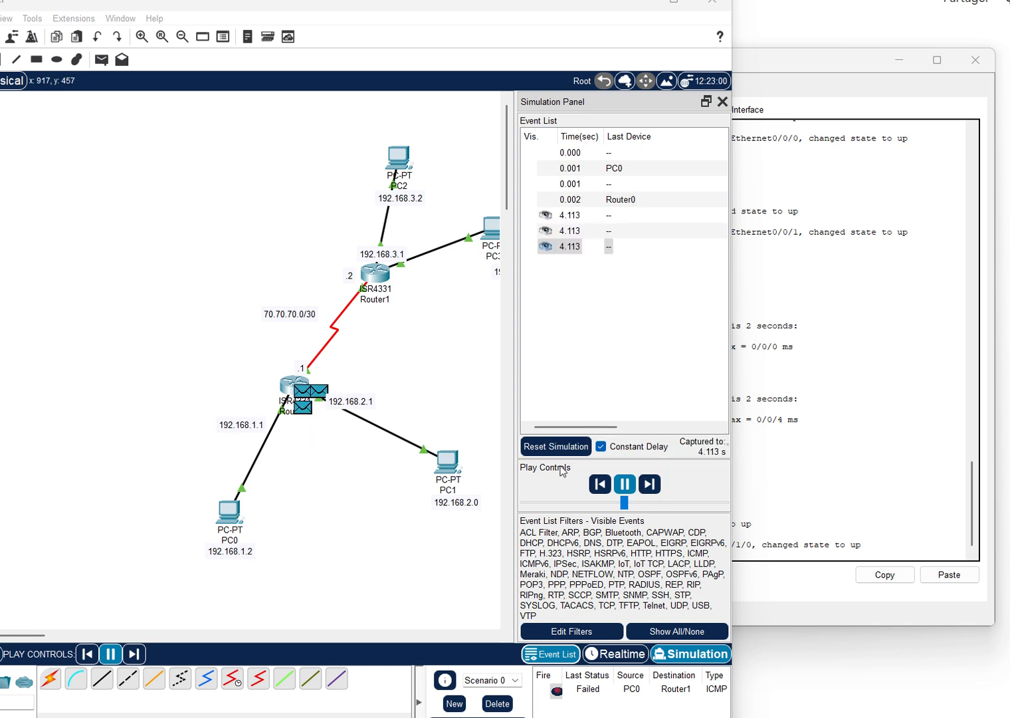
pyautogui.click(552, 445)
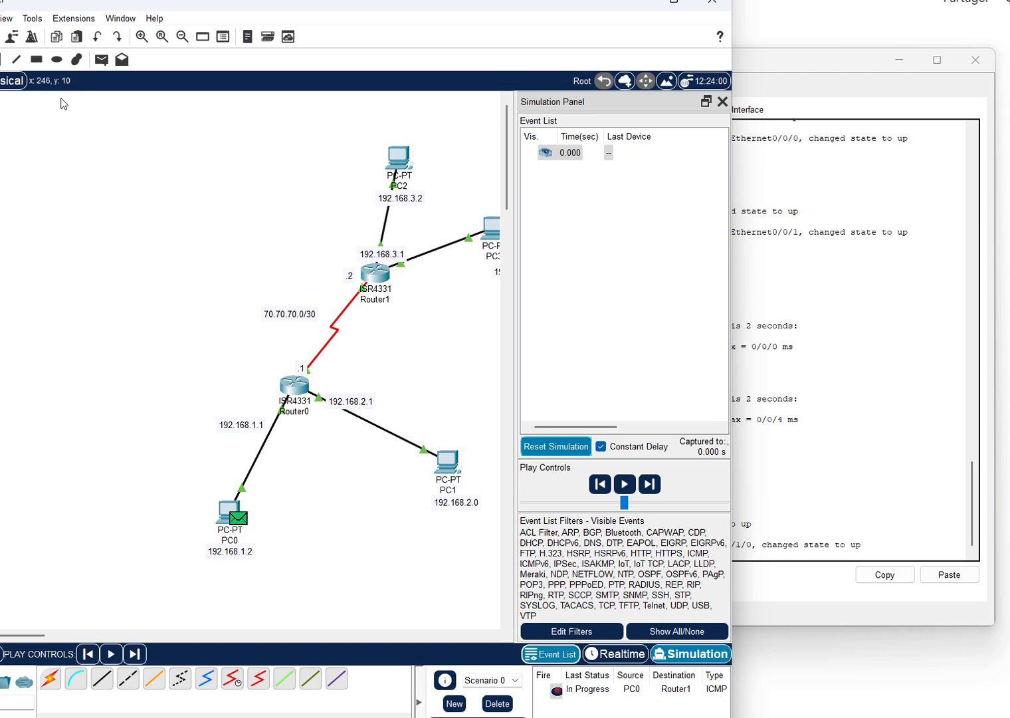
pyautogui.click(102, 59)
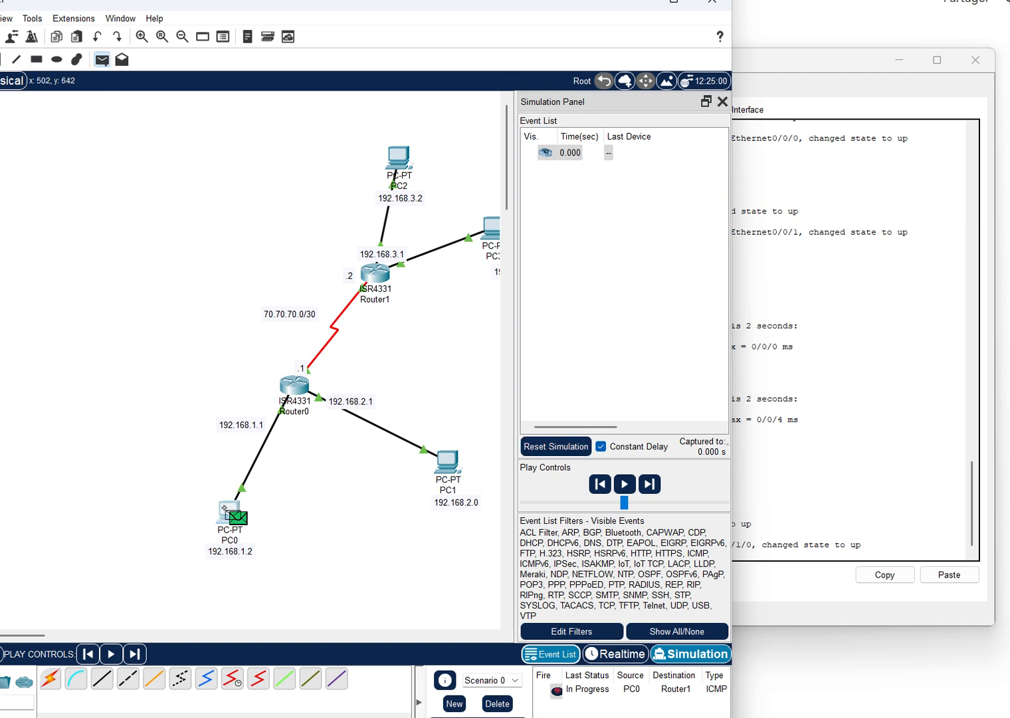
pyautogui.click(232, 512)
pyautogui.click(448, 462)
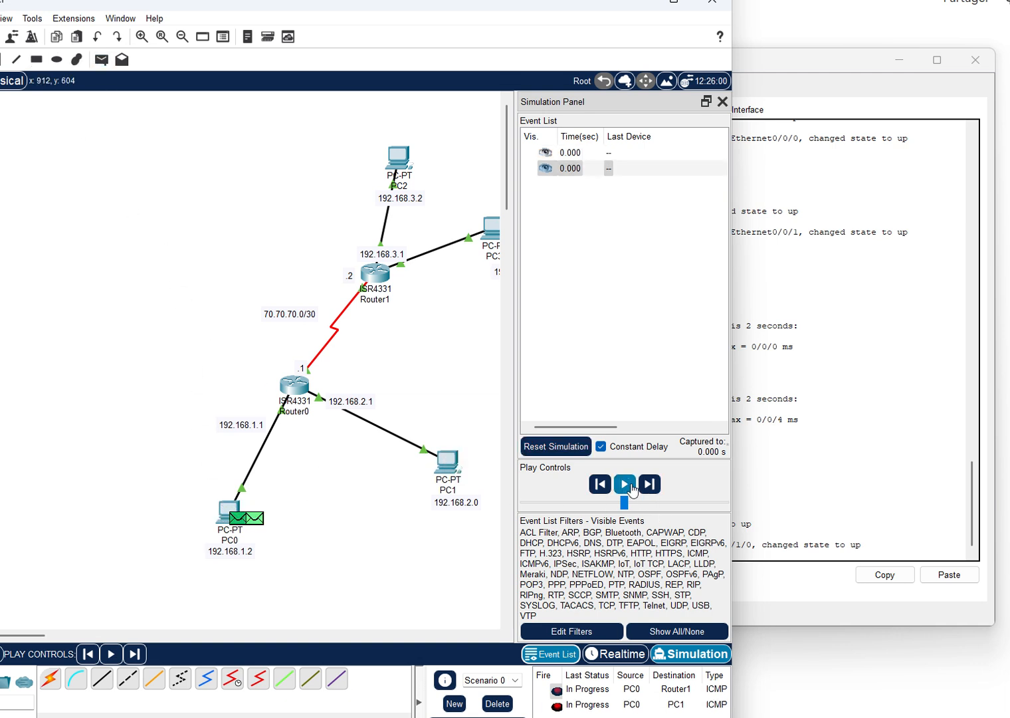
pyautogui.click(631, 488)
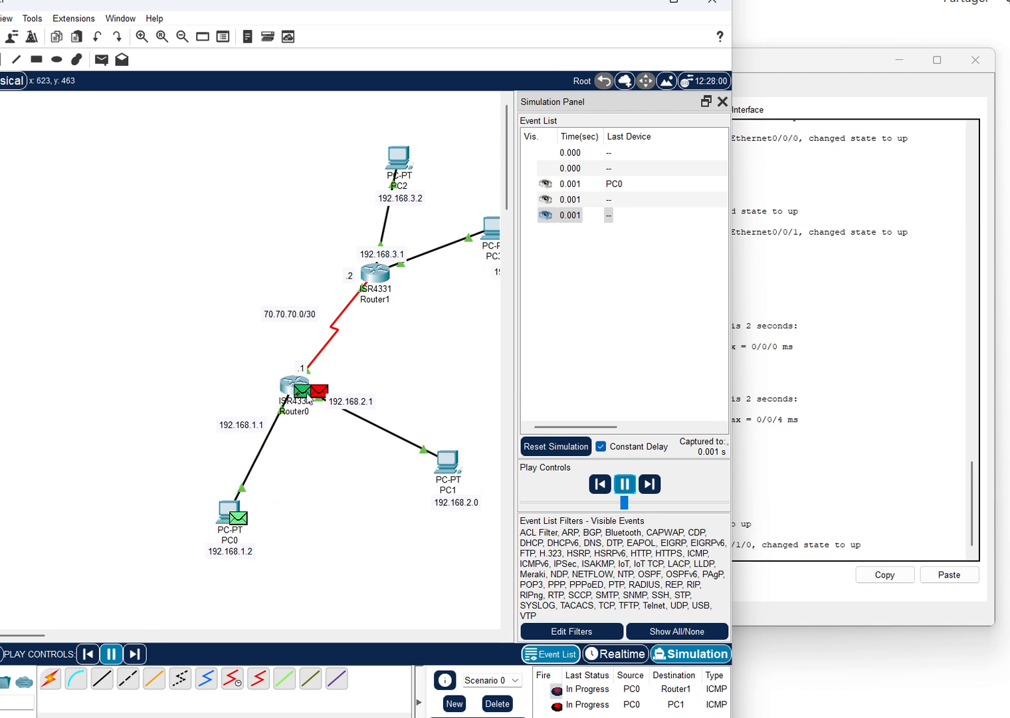
pyautogui.moveTo(312, 401)
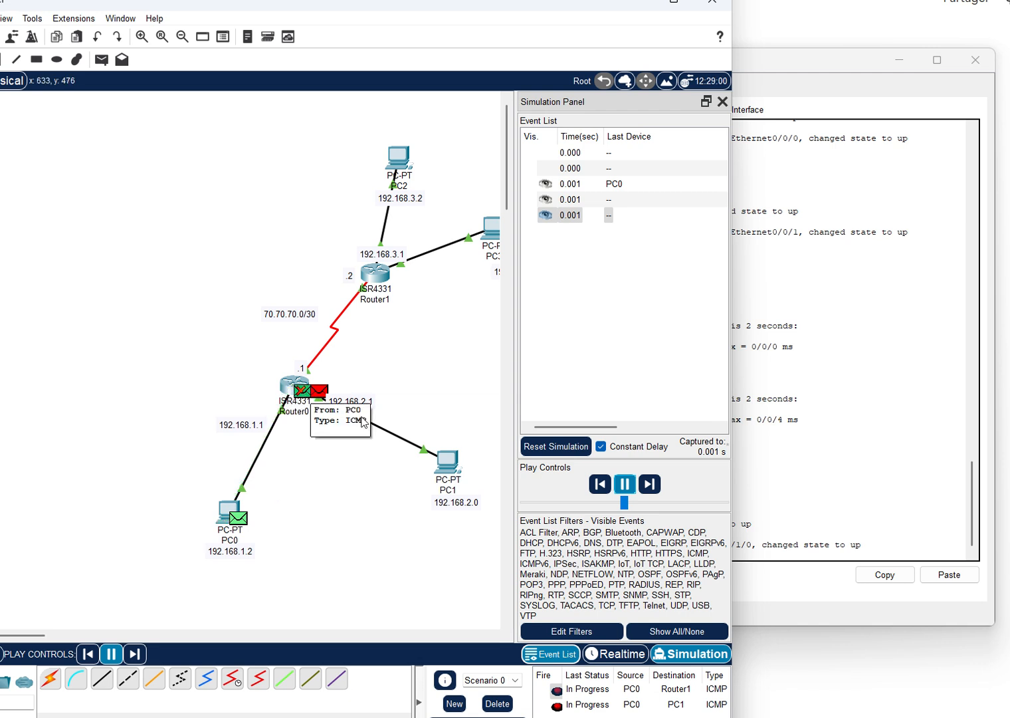
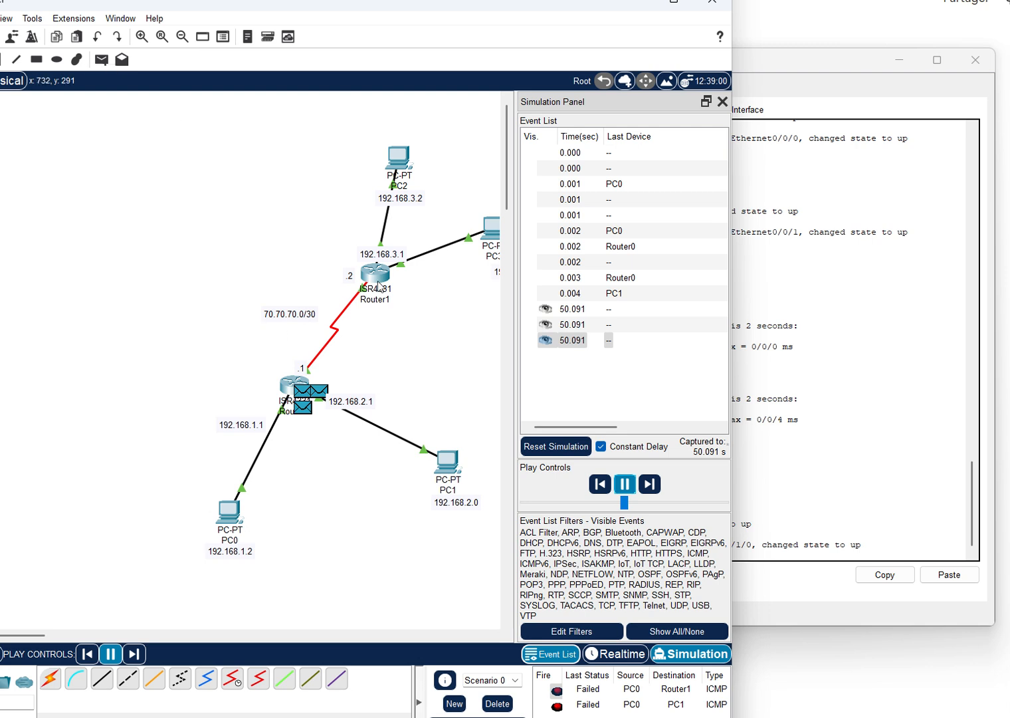
pyautogui.click(551, 446)
pyautogui.click(722, 101)
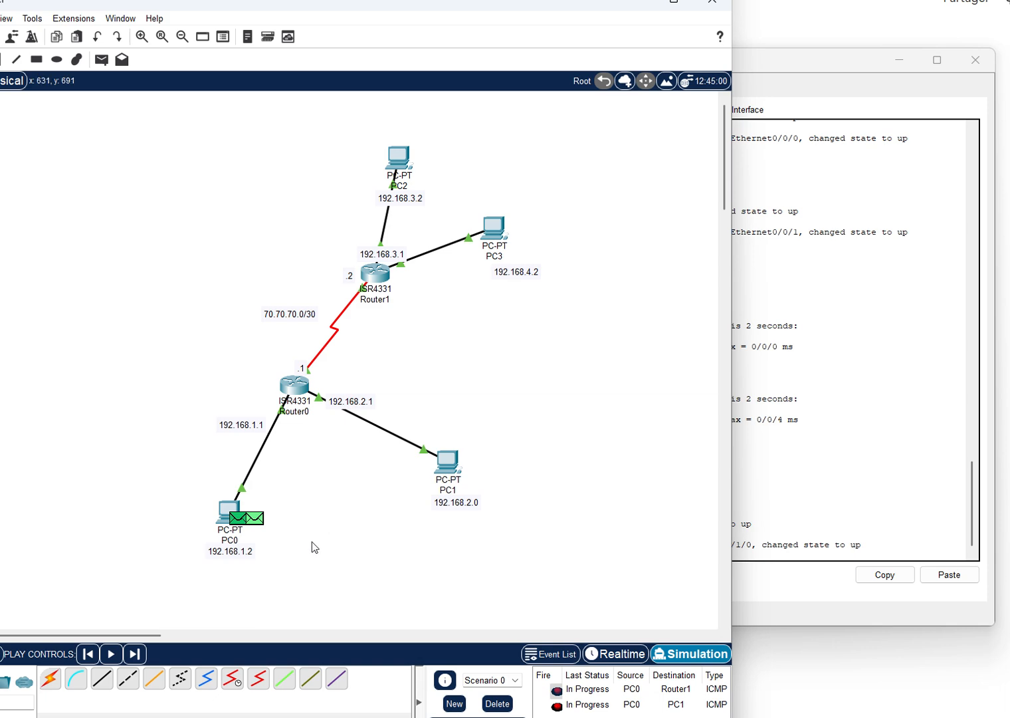
# - Open PC0's command prompt beside the topology and ping 70.70.70.1
pyautogui.click(228, 512)
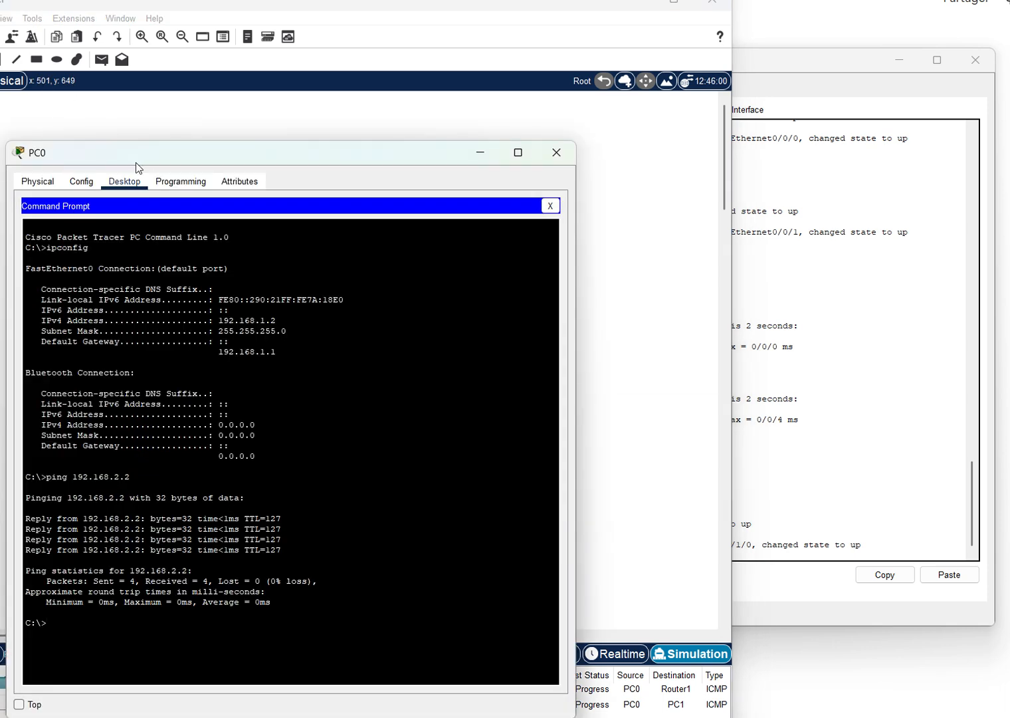
pyautogui.moveTo(164, 158); pyautogui.dragTo(706, 87)
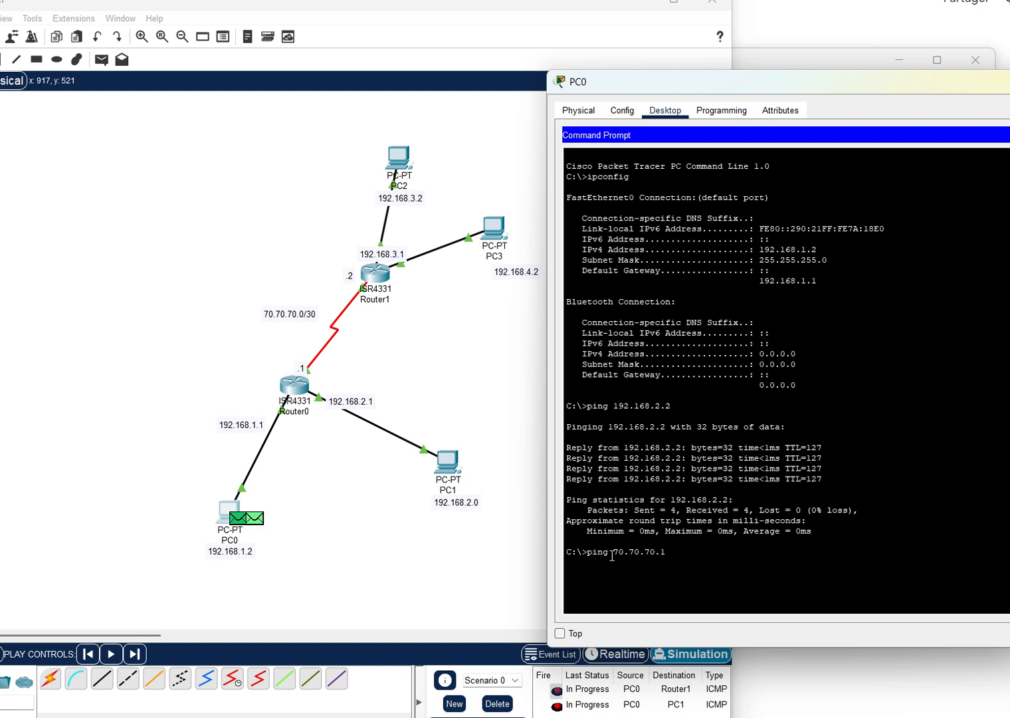
pyautogui.press('Return')
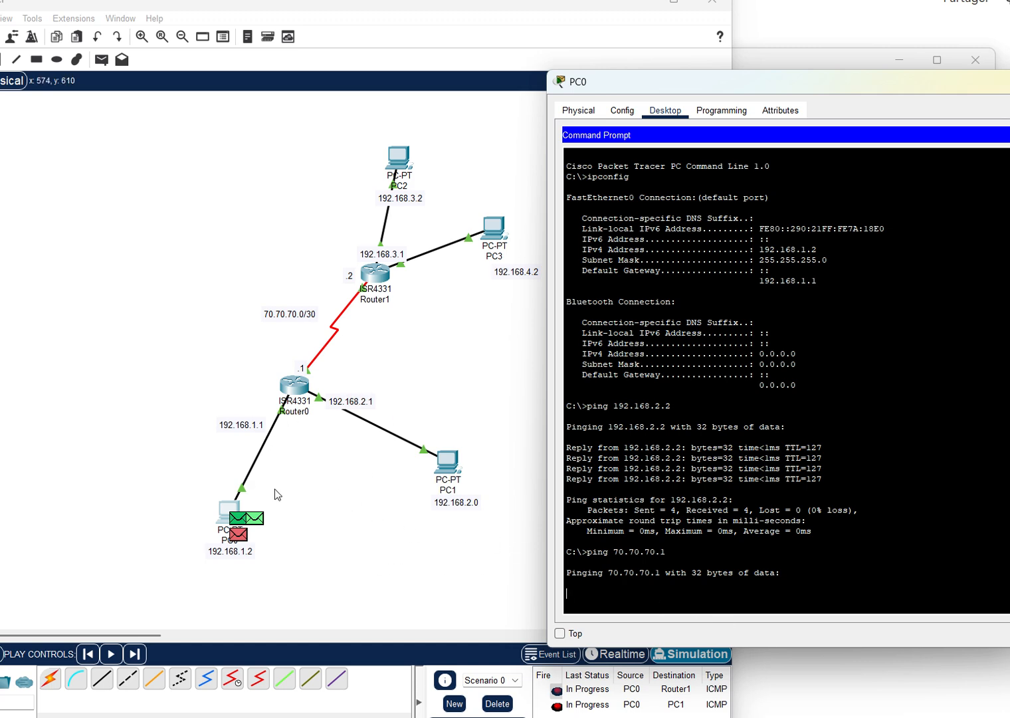
# - Open Router0's command line and exit interface configuration to global configuration mode
pyautogui.click(302, 379)
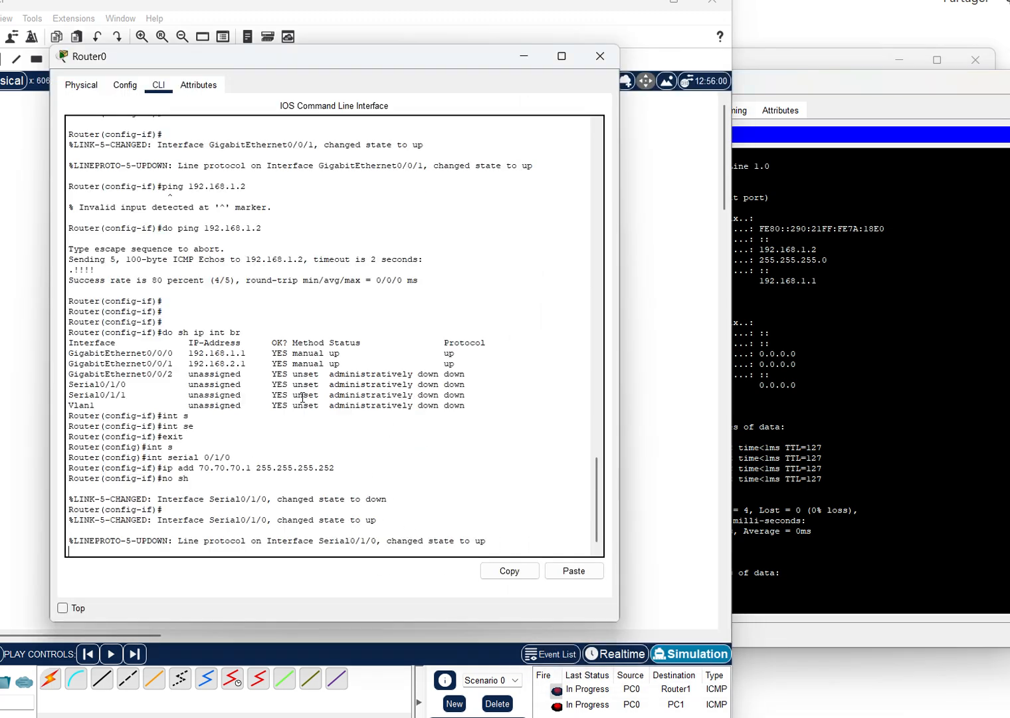
pyautogui.press('Return')
pyautogui.press('Return')
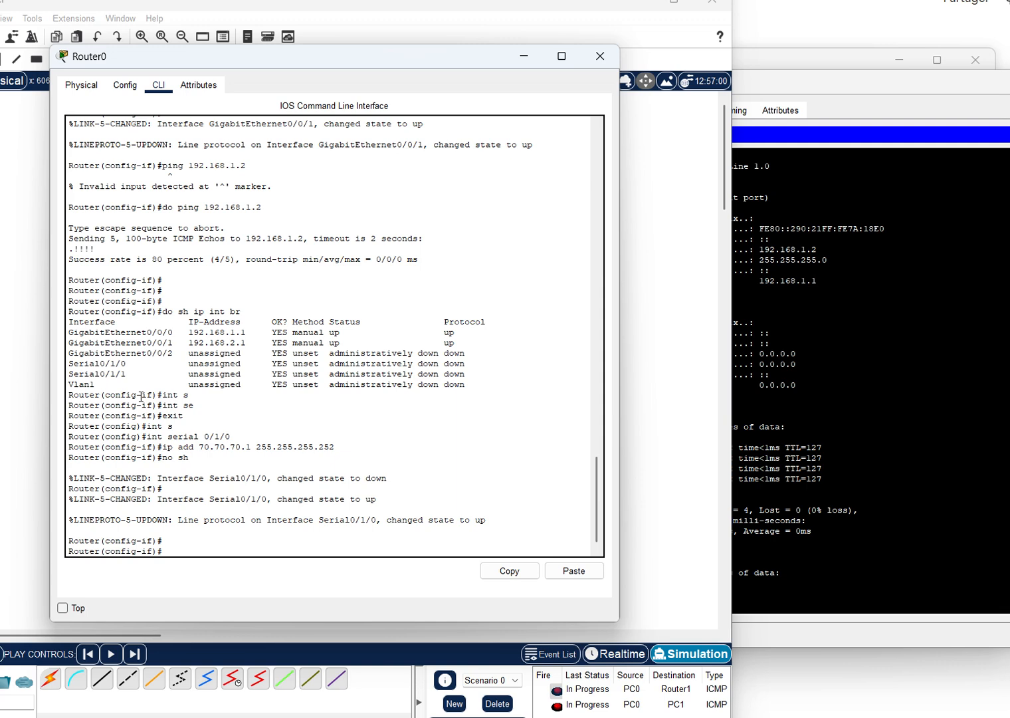
pyautogui.write('exit')
pyautogui.press('Return')
pyautogui.press('Return')
pyautogui.press('Return')
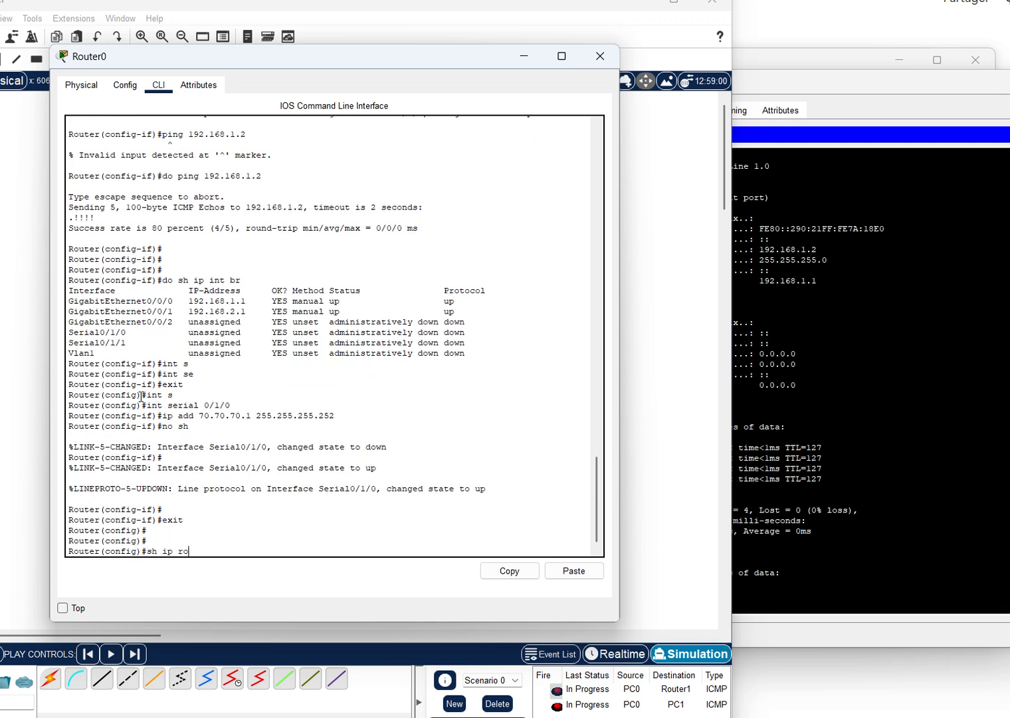
# - Display Router0's routing table with "do sh ip route" and examine its directly connected networks
pyautogui.press('Return')
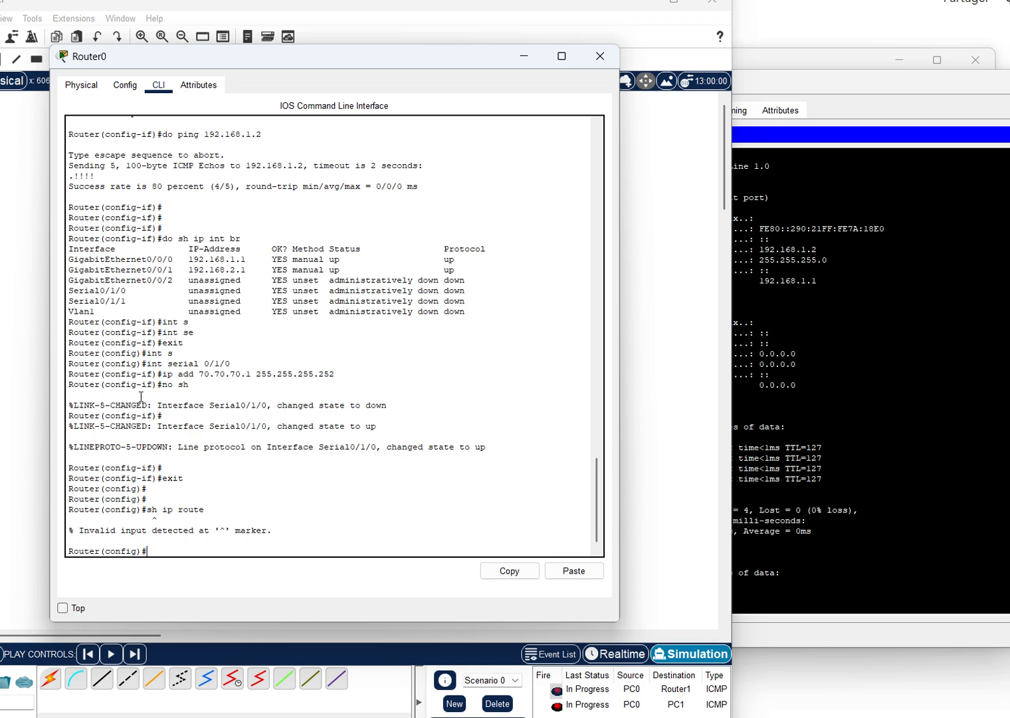
pyautogui.press('Up')
pyautogui.write('do')
pyautogui.press('Return')
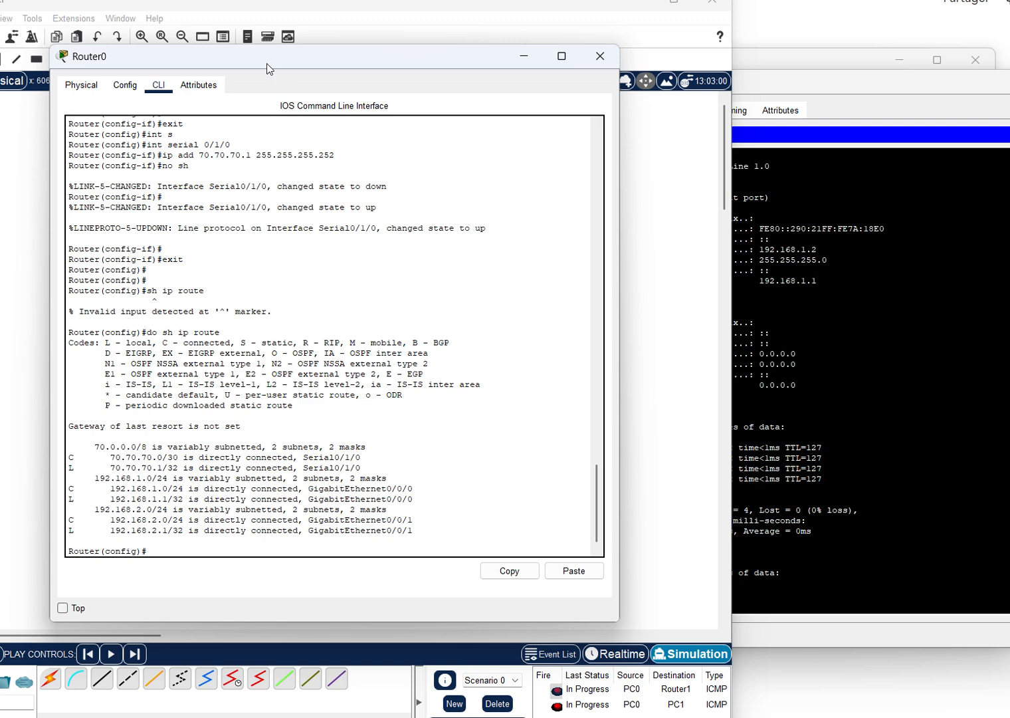
pyautogui.moveTo(267, 63); pyautogui.dragTo(516, 48)
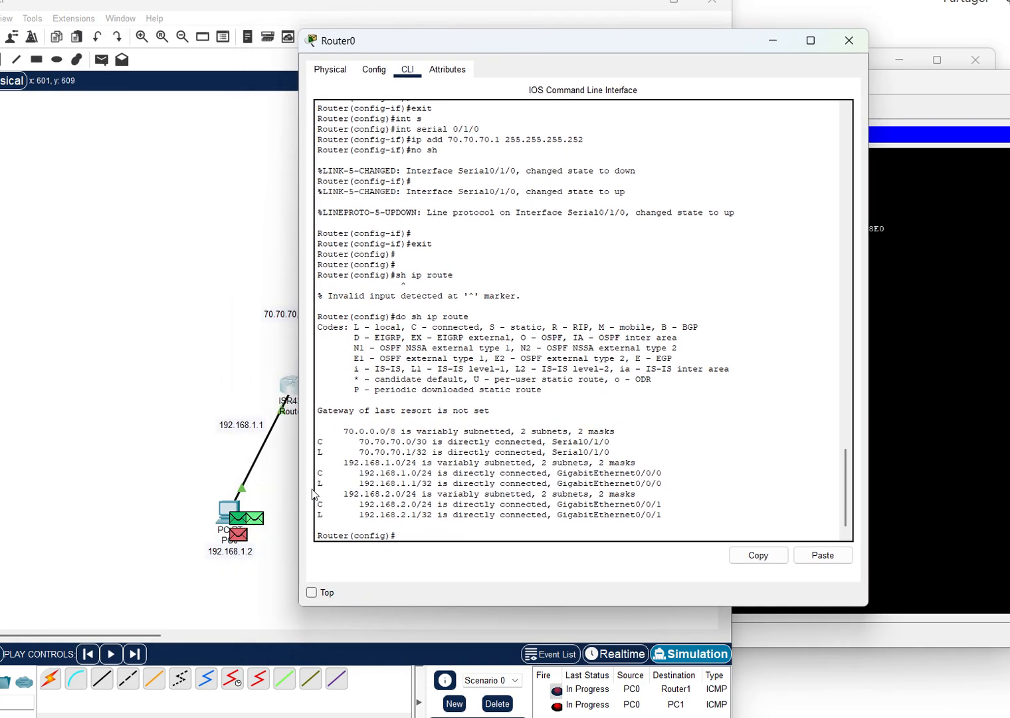
pyautogui.moveTo(321, 472); pyautogui.dragTo(408, 472)
pyautogui.moveTo(324, 442); pyautogui.dragTo(447, 442)
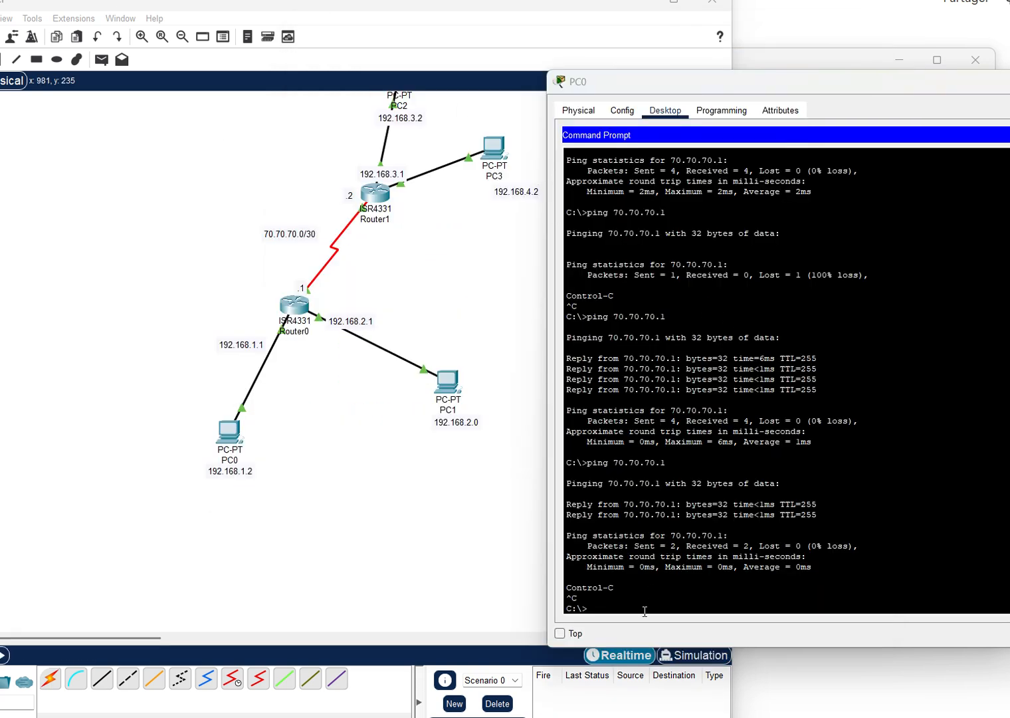
# - Repeat the ping to Router0's serial address 70.70.70.1 from PC0's command prompt
pyautogui.moveTo(297, 449); pyautogui.dragTo(163, 493)
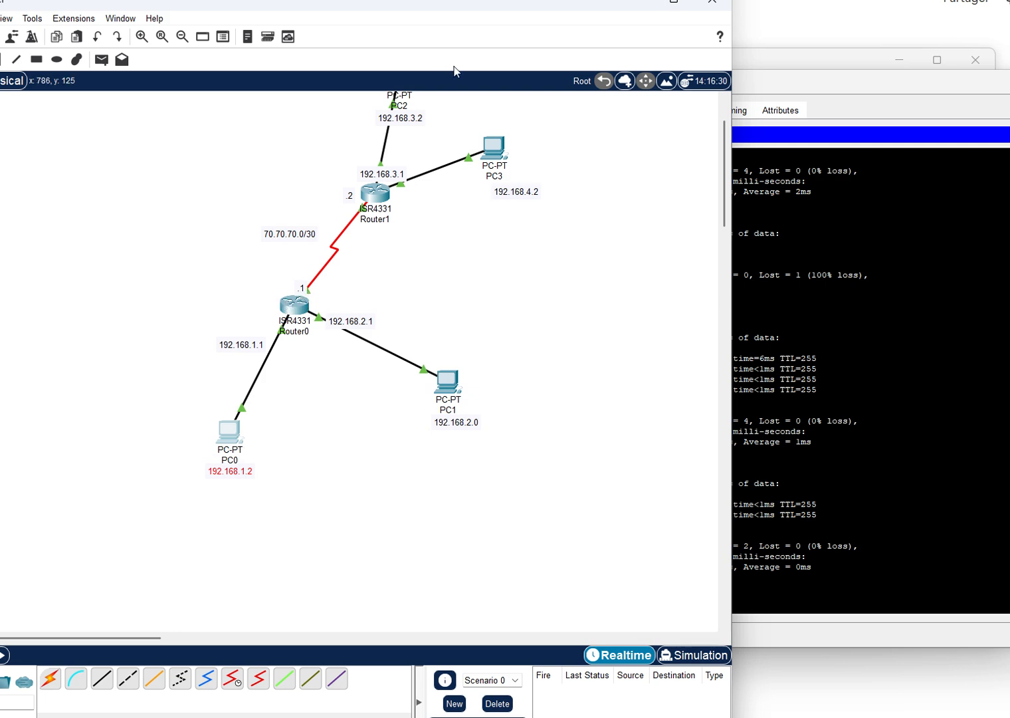
pyautogui.click(930, 546)
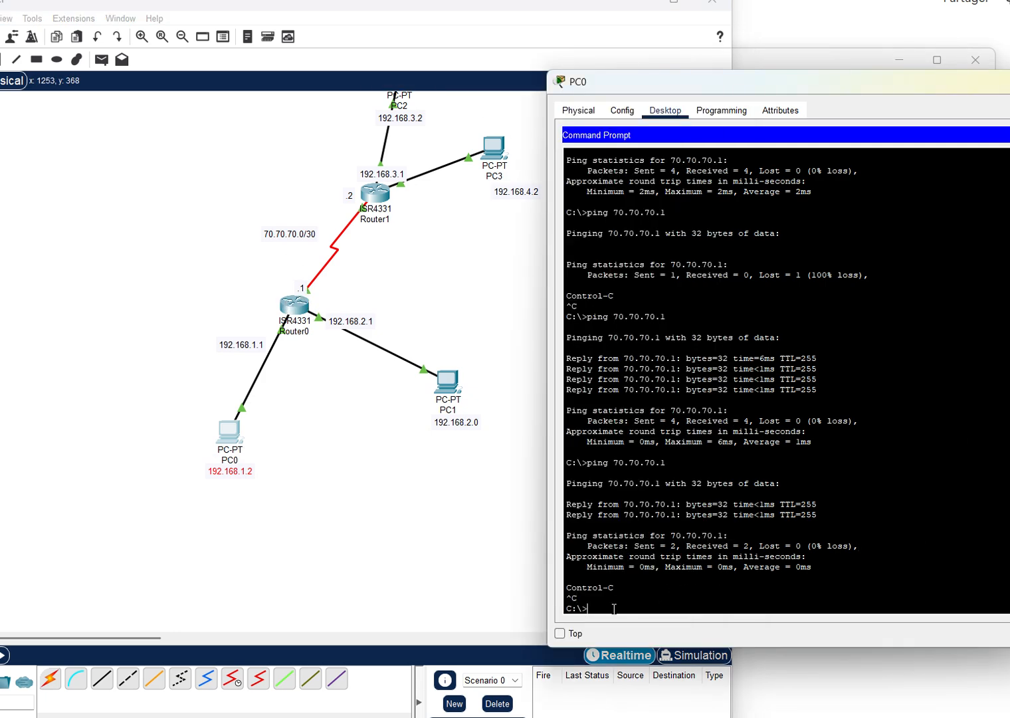
pyautogui.press('Up')
pyautogui.press('Return')
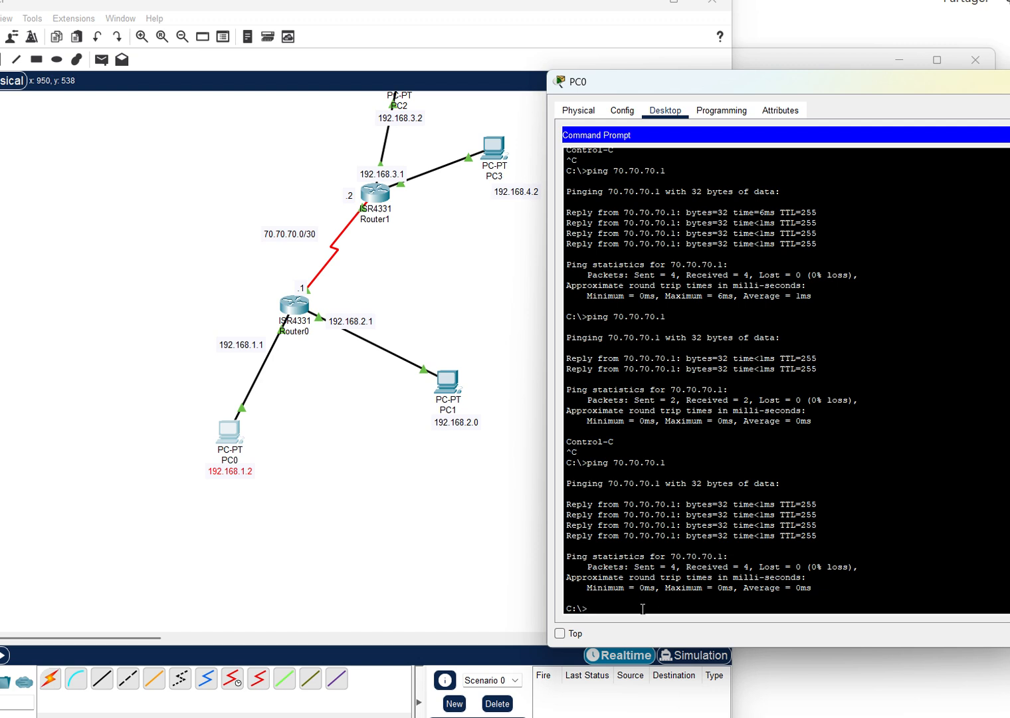
# - Ping Router1's serial address 70.70.70.2 from PC0 and follow the path between PC0 and Router1 on the topology
pyautogui.press('Up')
pyautogui.write('2')
pyautogui.press('Return')
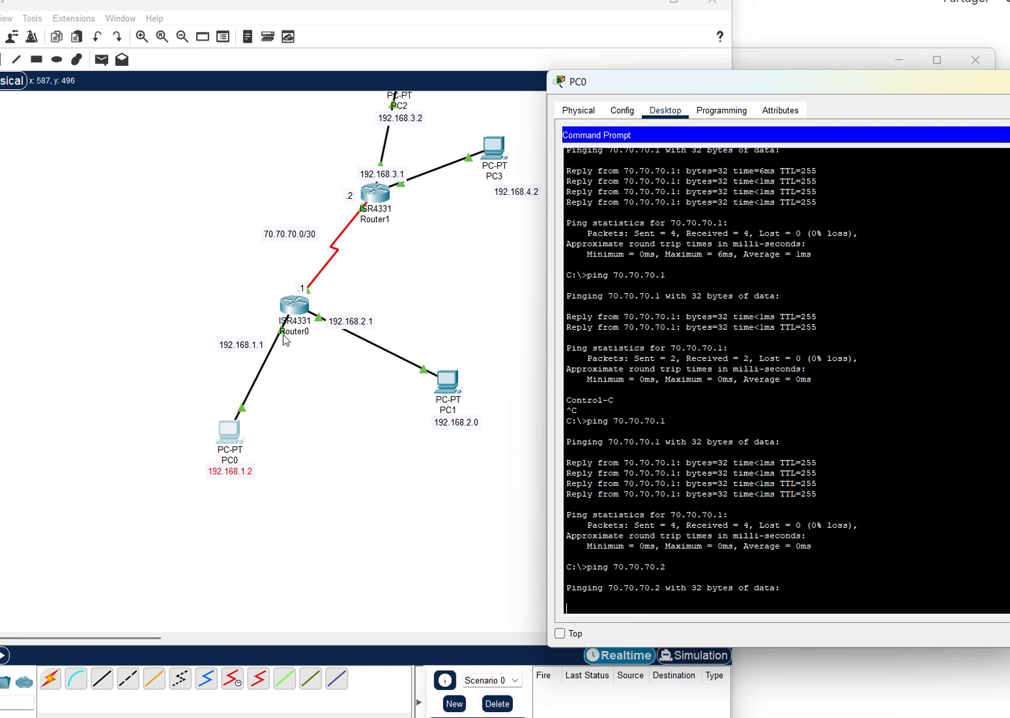
pyautogui.click(293, 454)
pyautogui.moveTo(306, 439); pyautogui.dragTo(139, 488)
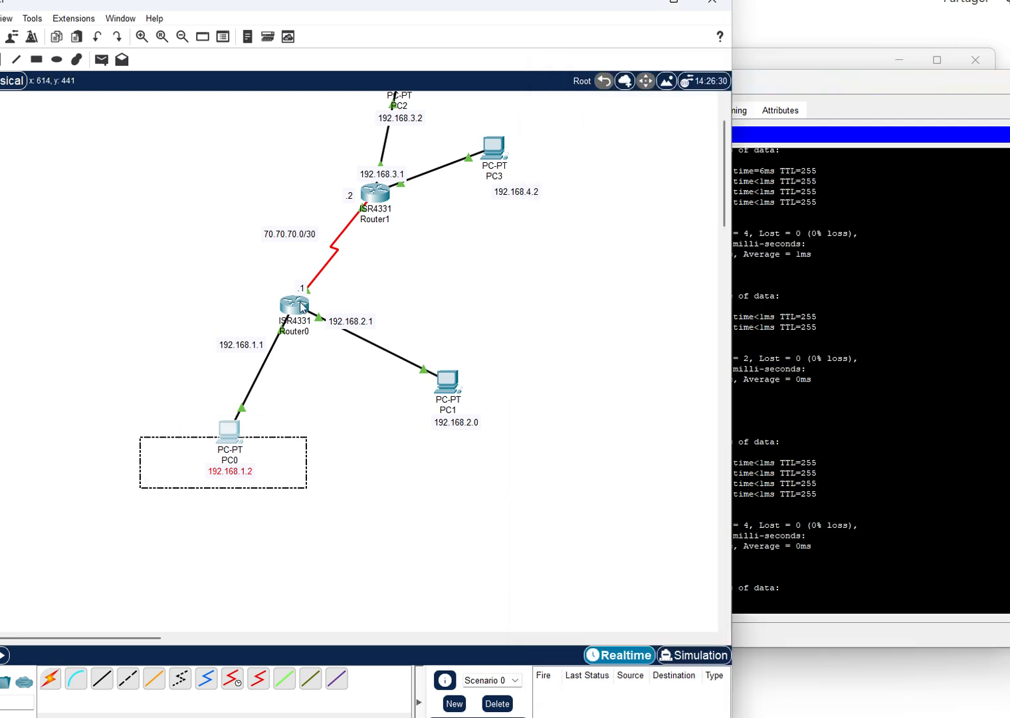
pyautogui.click(340, 361)
pyautogui.click(864, 474)
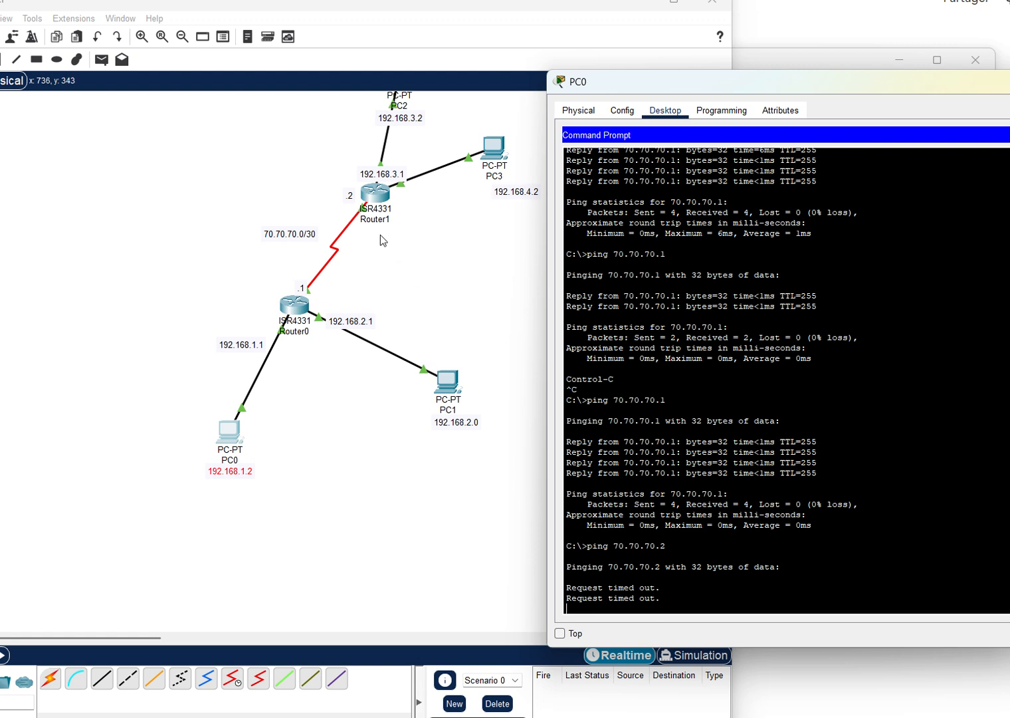
pyautogui.click(299, 392)
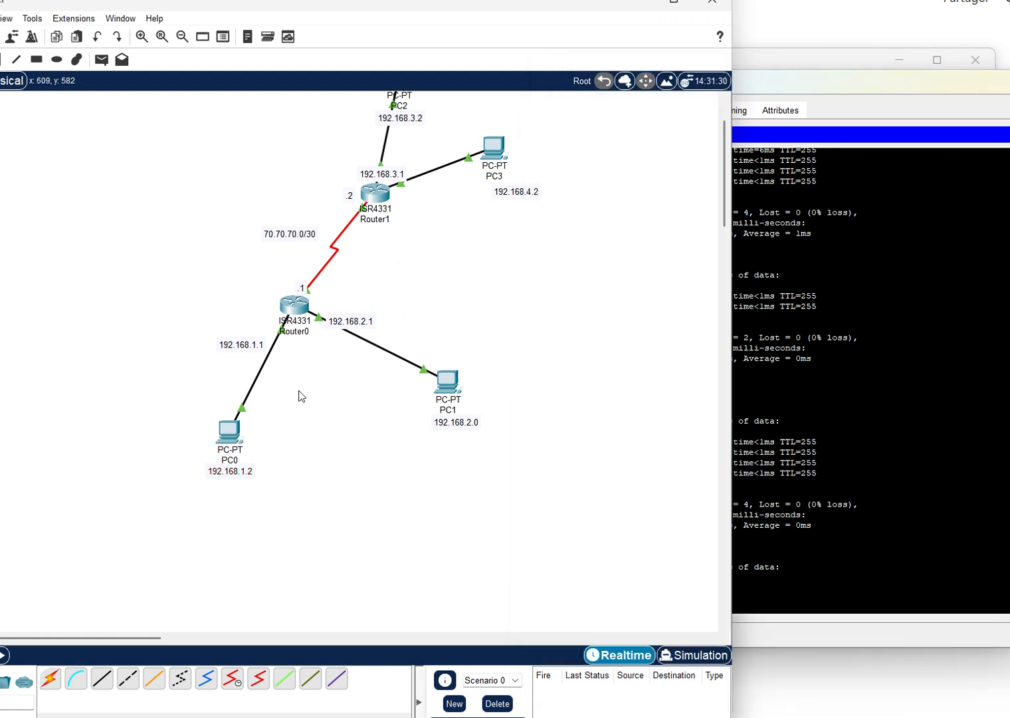
pyautogui.scroll(2, 299, 370)
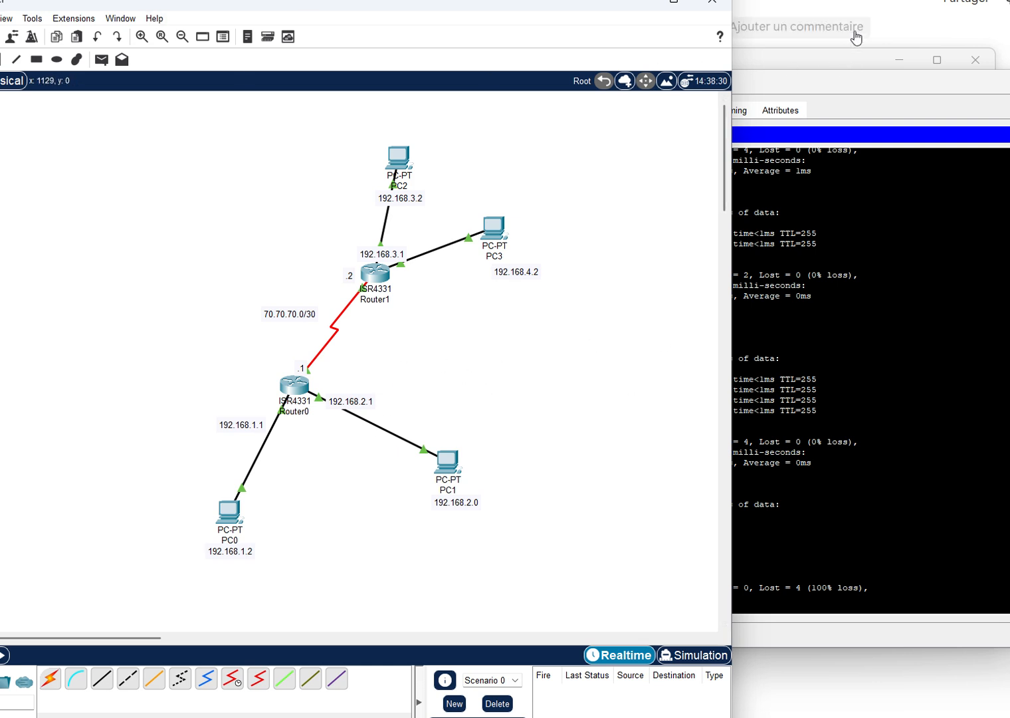
# - Highlight "Cas d'une route statique récursive" on the "Routage statique avec 2 routeurs" notes page and return to Router0's command line in Packet Tracer
pyautogui.click(831, 674)
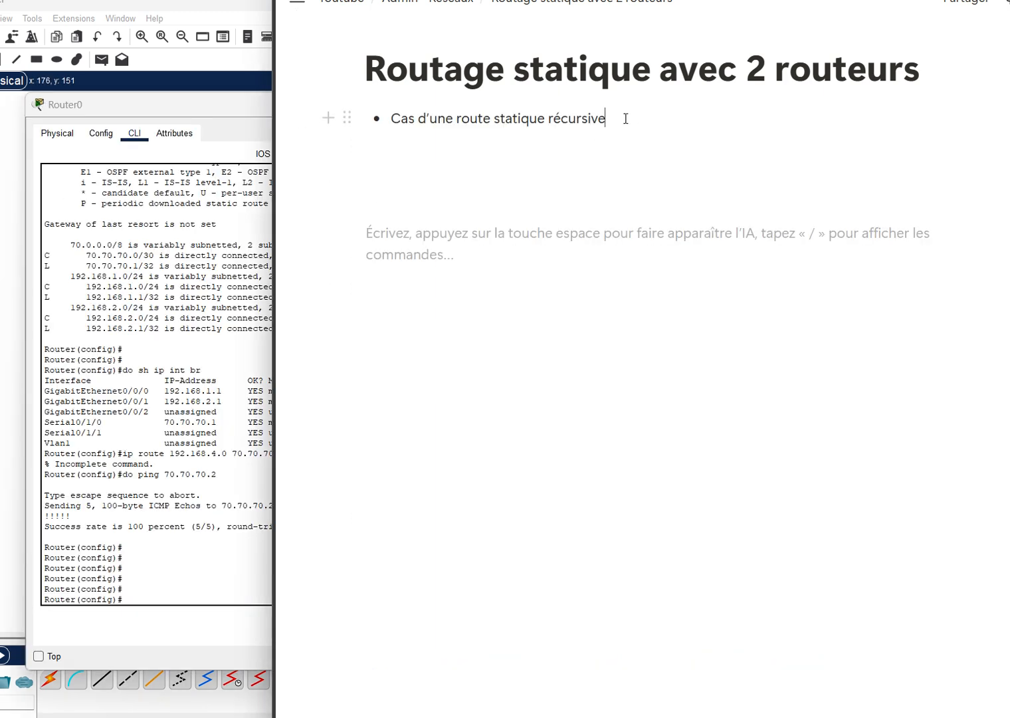
pyautogui.moveTo(623, 119); pyautogui.dragTo(379, 102)
pyautogui.click(18, 303)
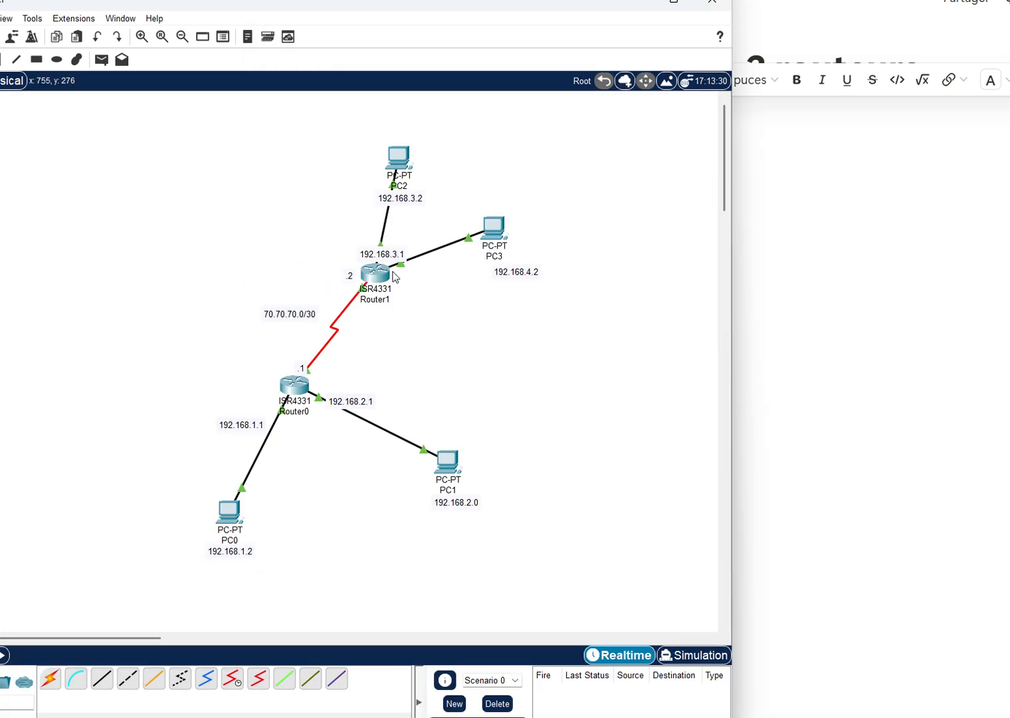
pyautogui.moveTo(394, 274)
pyautogui.click(293, 391)
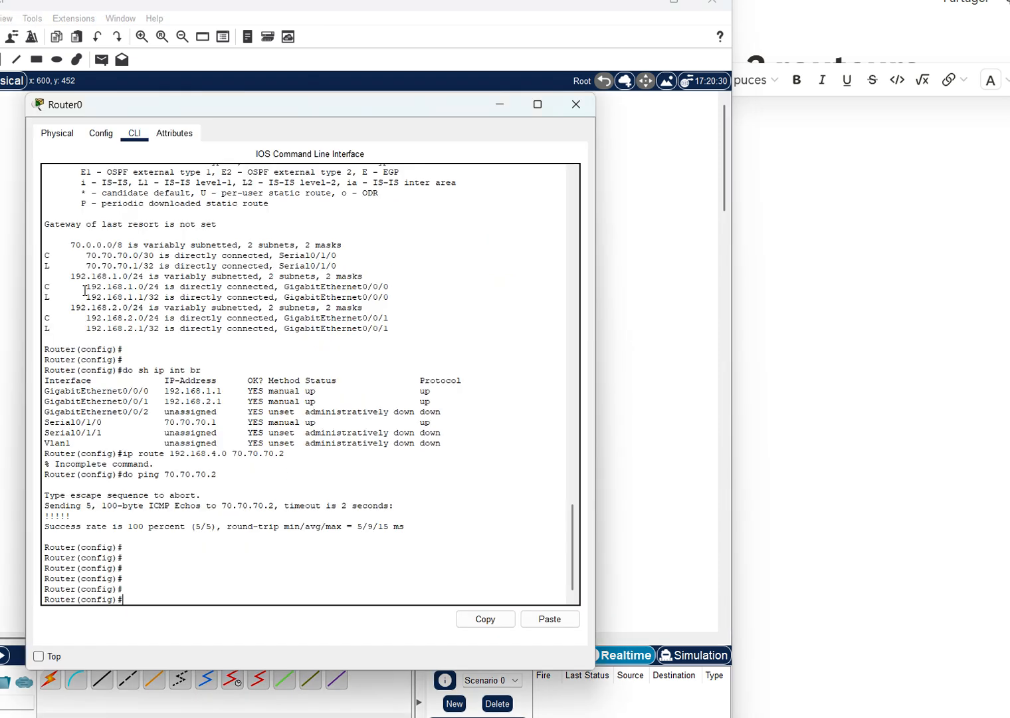
# - Repeat "do ping 70.70.70.2" from Router0's configuration prompt and highlight the ping output
pyautogui.press('Return')
pyautogui.press('Return')
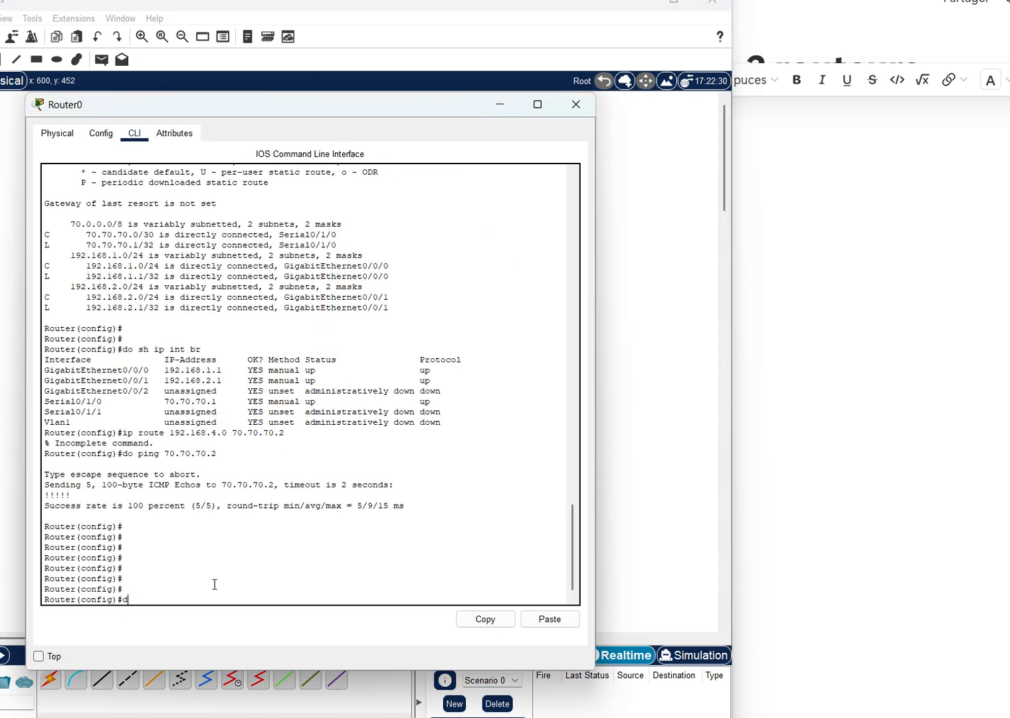
pyautogui.press('Up')
pyautogui.press('Return')
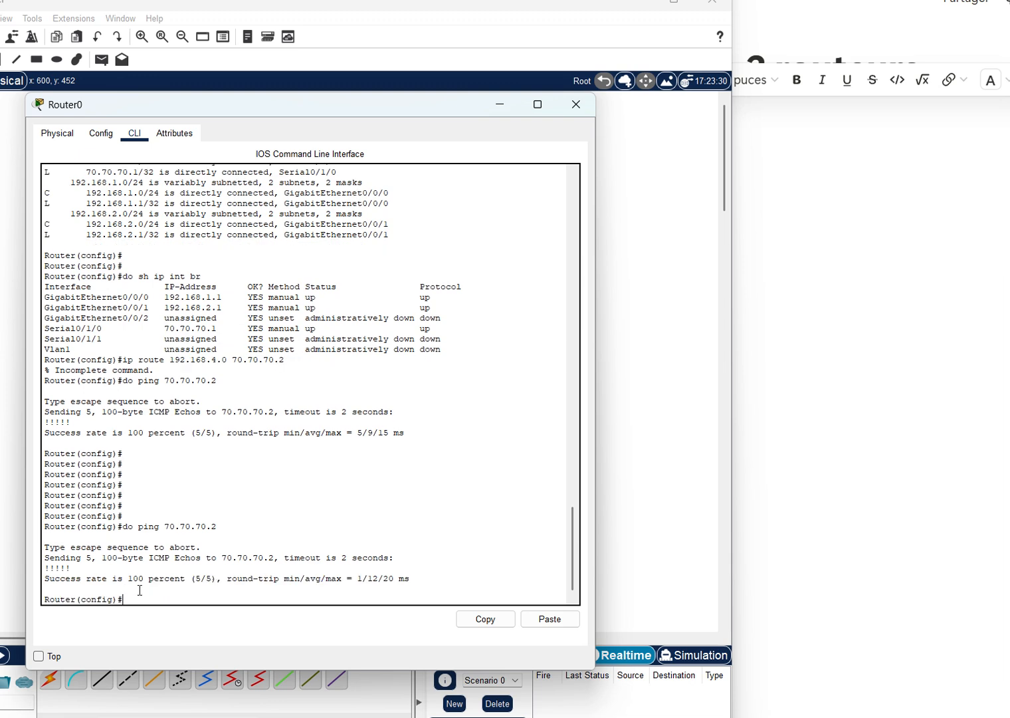
pyautogui.moveTo(301, 584); pyautogui.dragTo(116, 537)
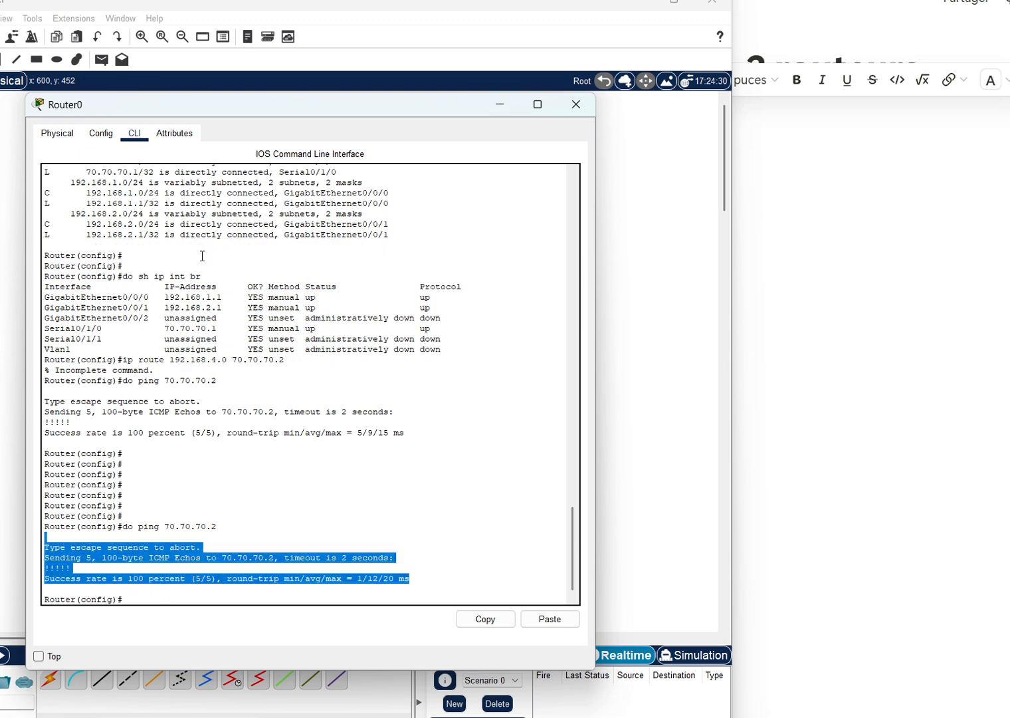
# - Uncover the topology behind Router0's window and select the address labels around Router0 to point out its directly connected networks
pyautogui.moveTo(228, 106); pyautogui.dragTo(698, 76)
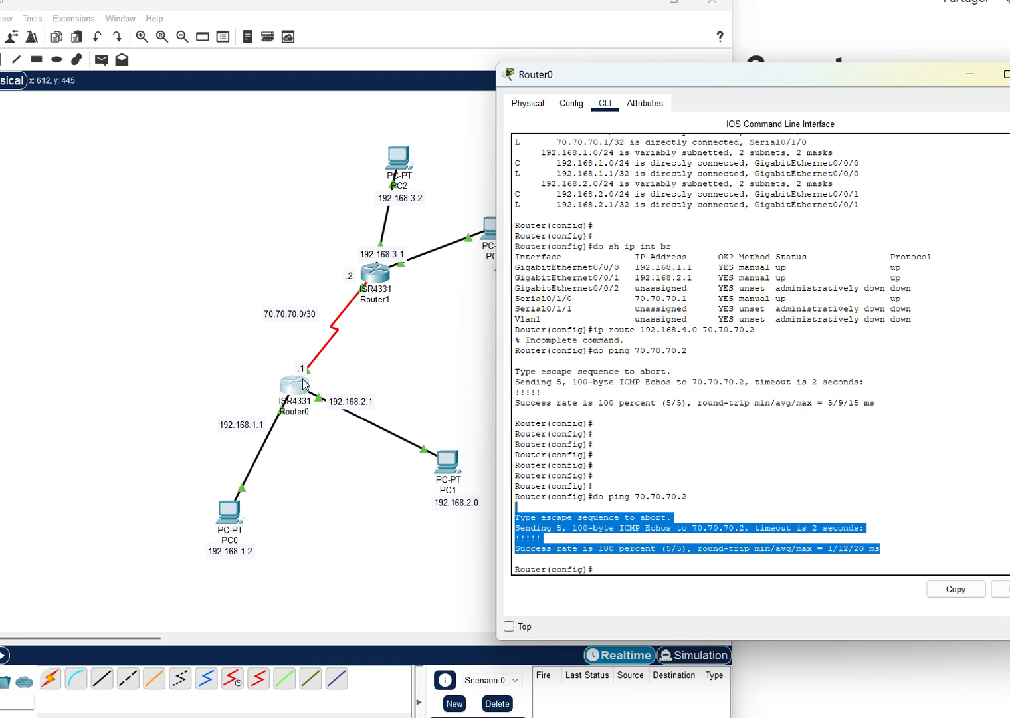
pyautogui.click(275, 377)
pyautogui.moveTo(253, 365); pyautogui.dragTo(346, 431)
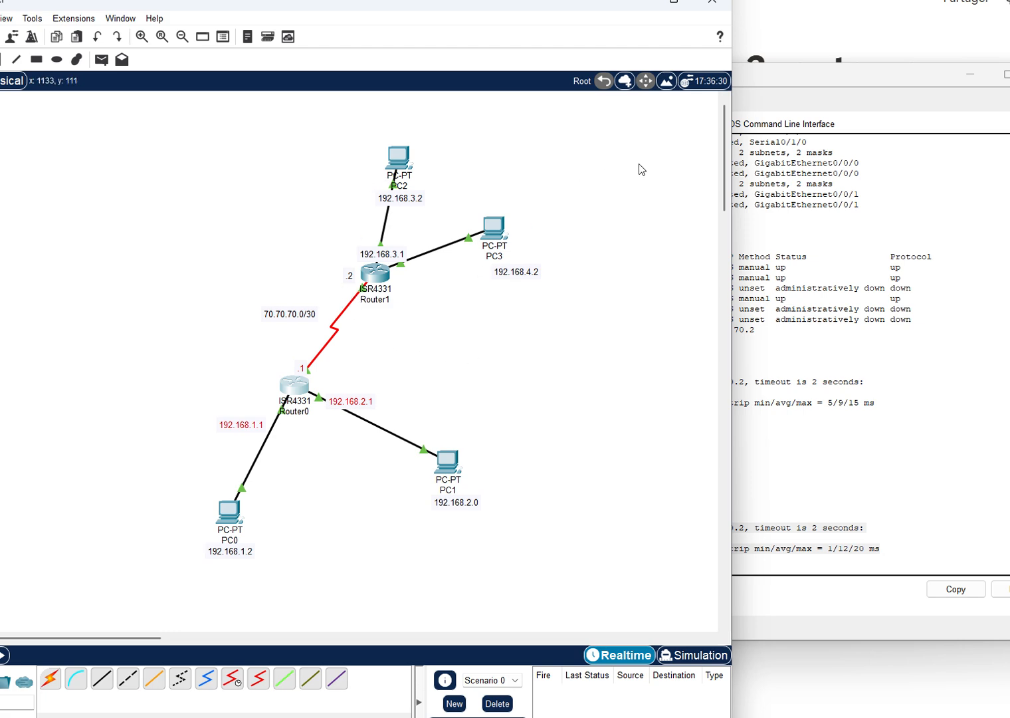
# - Add a static route on Router0 with "ip route 192.168.4.0 255.255.255.0 70.70.70.2"
pyautogui.moveTo(746, 74); pyautogui.dragTo(674, 65)
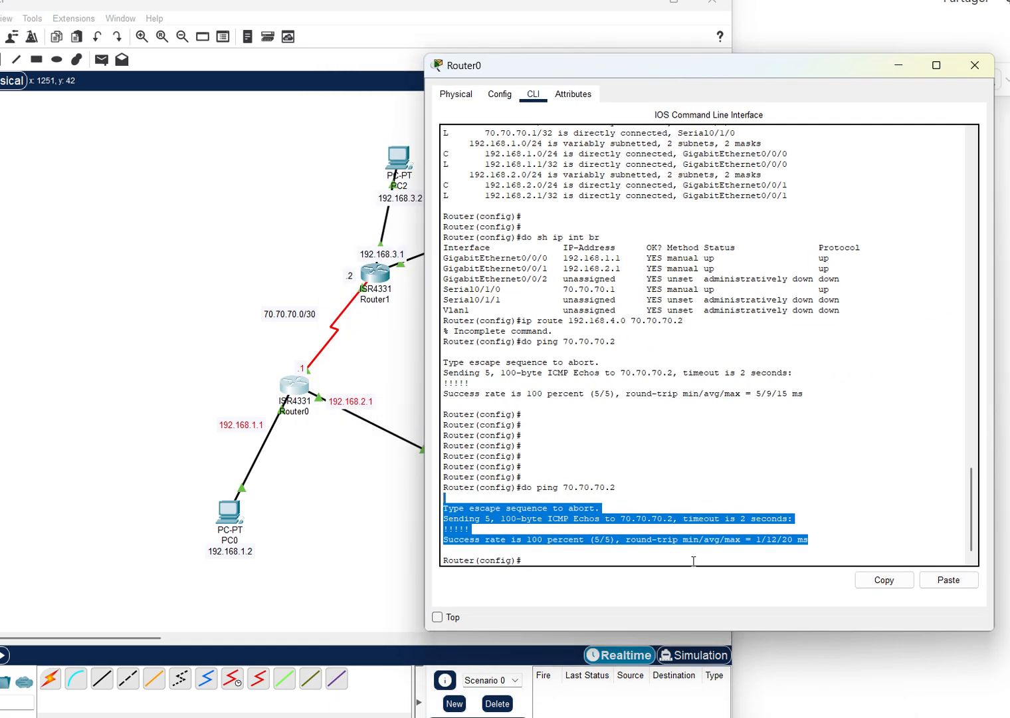
pyautogui.click(581, 560)
pyautogui.moveTo(489, 70); pyautogui.dragTo(542, 64)
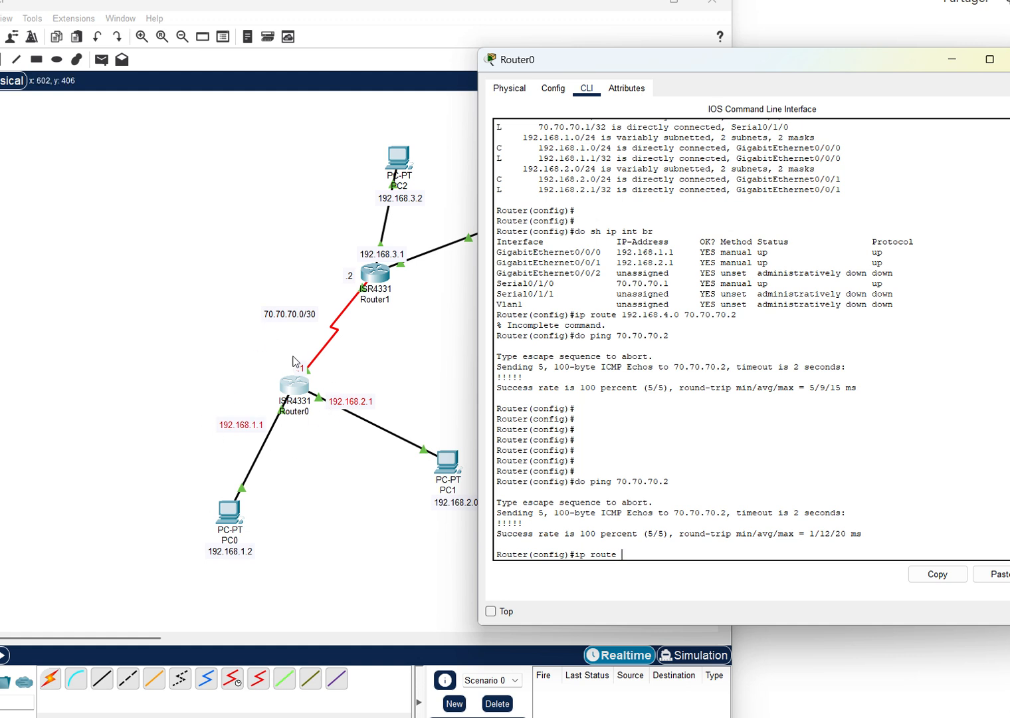
pyautogui.click(374, 363)
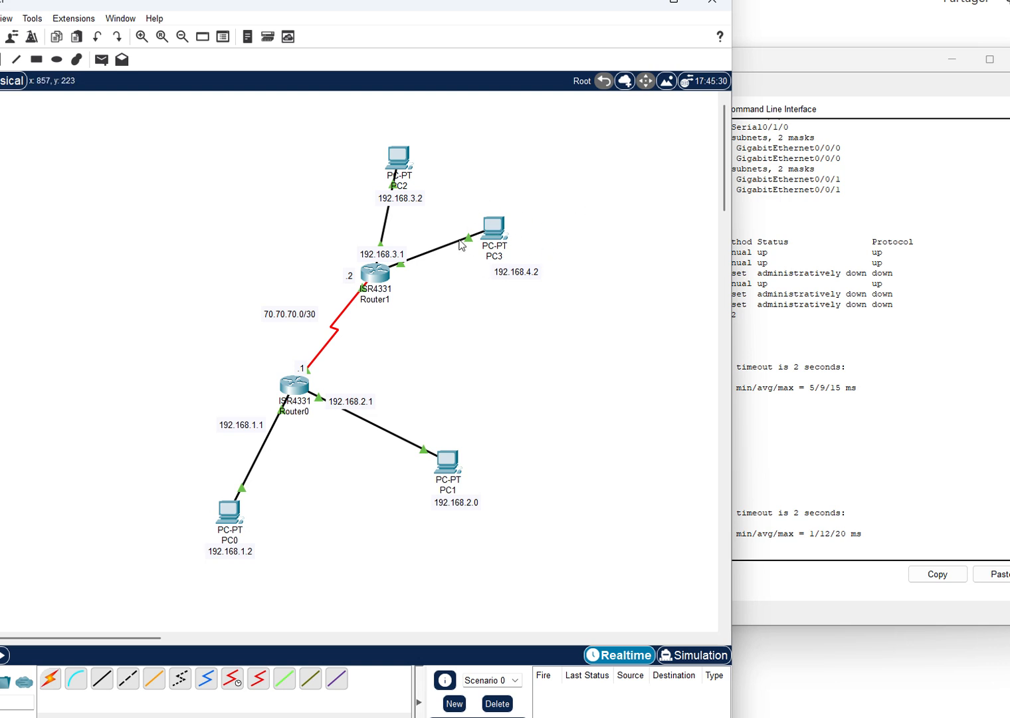
pyautogui.click(763, 566)
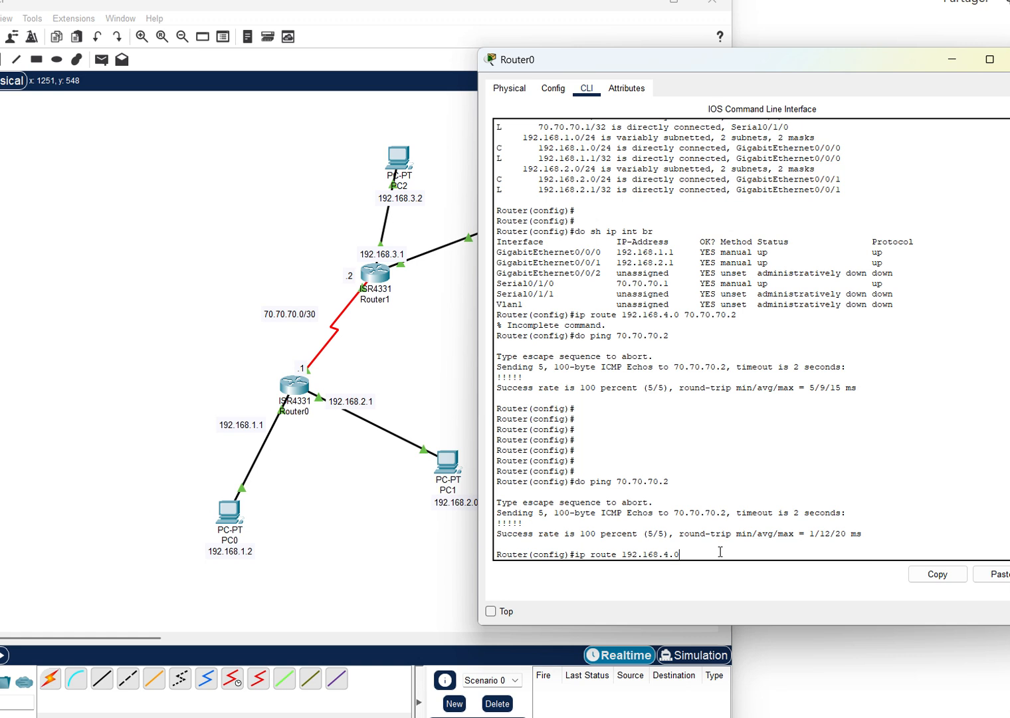
pyautogui.write('255.255.255.0 70.70.70.2')
pyautogui.press('Return')
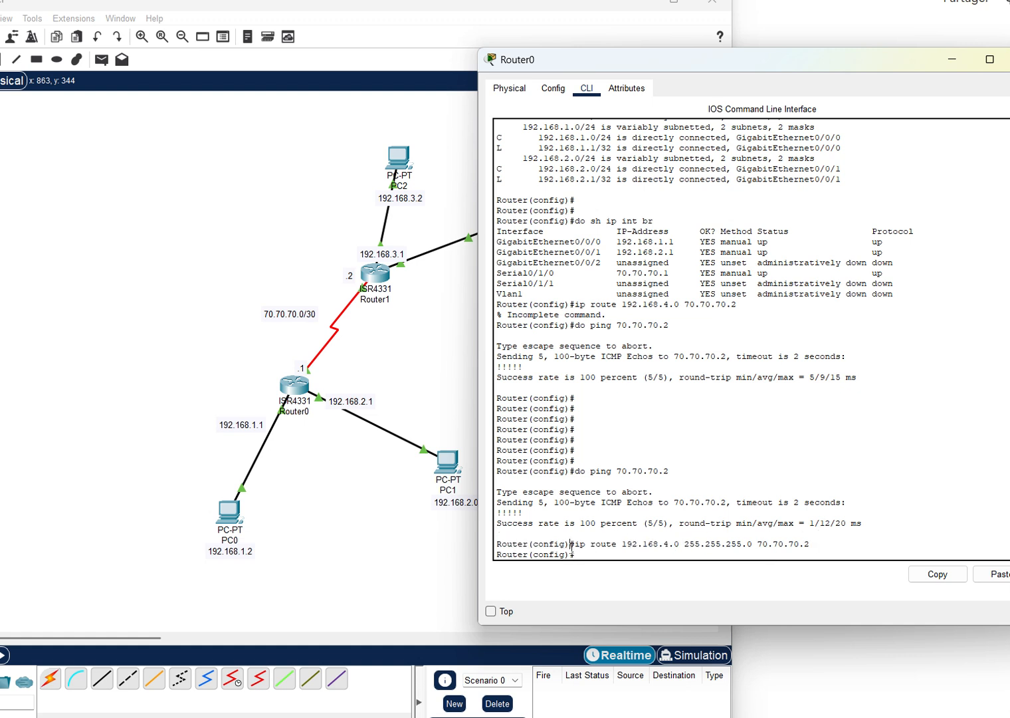
# - Display Router0's routing table with "do sh ip route" and highlight the static route to 192.168.4.0/24
pyautogui.moveTo(570, 545); pyautogui.dragTo(798, 557)
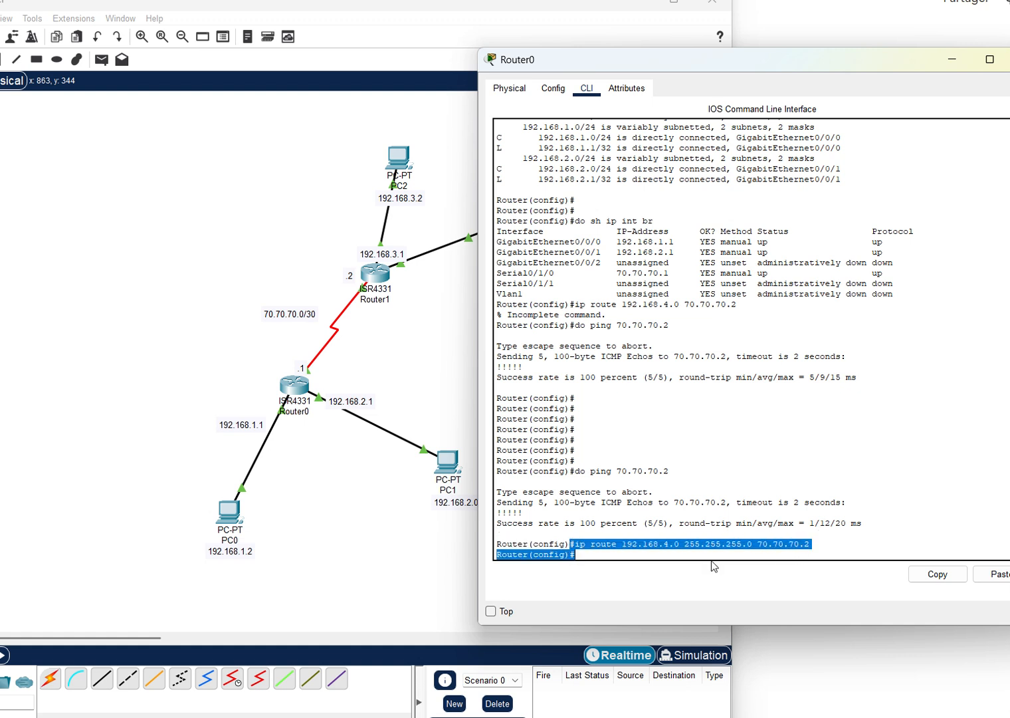
pyautogui.click(577, 551)
pyautogui.write('do s')
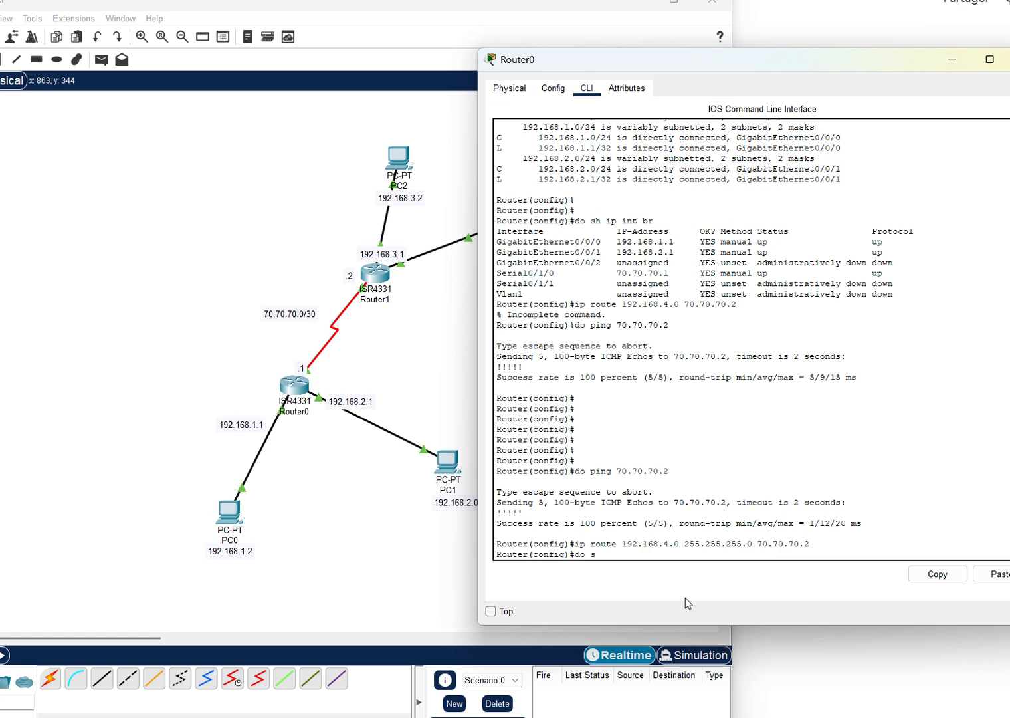
pyautogui.write('h ip route')
pyautogui.press('Return')
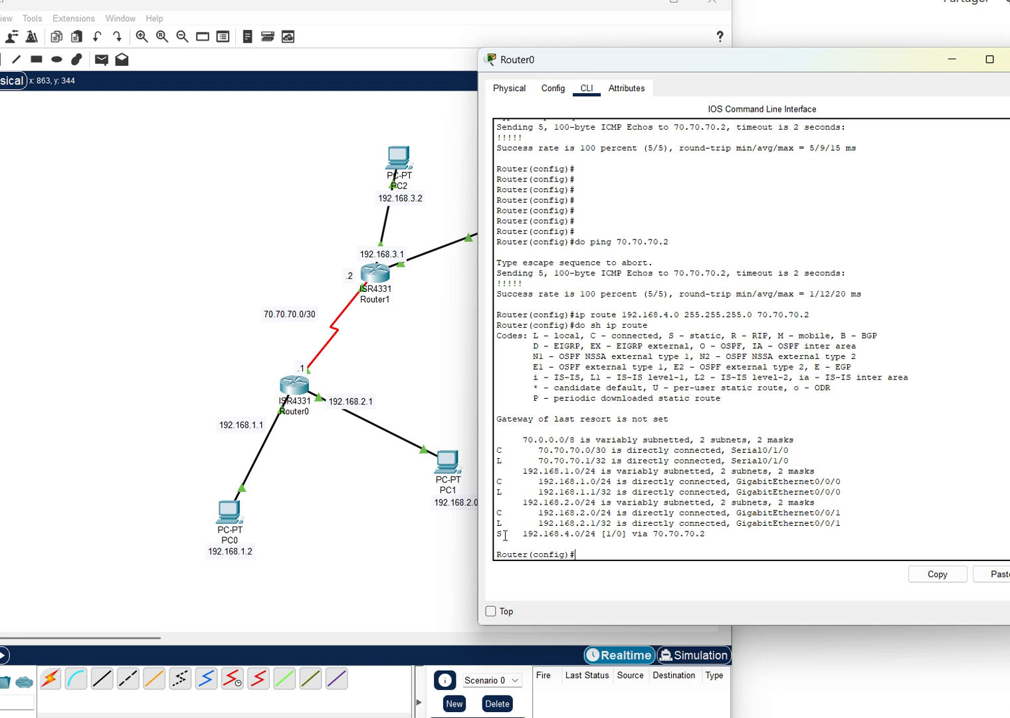
pyautogui.moveTo(496, 535); pyautogui.dragTo(566, 543)
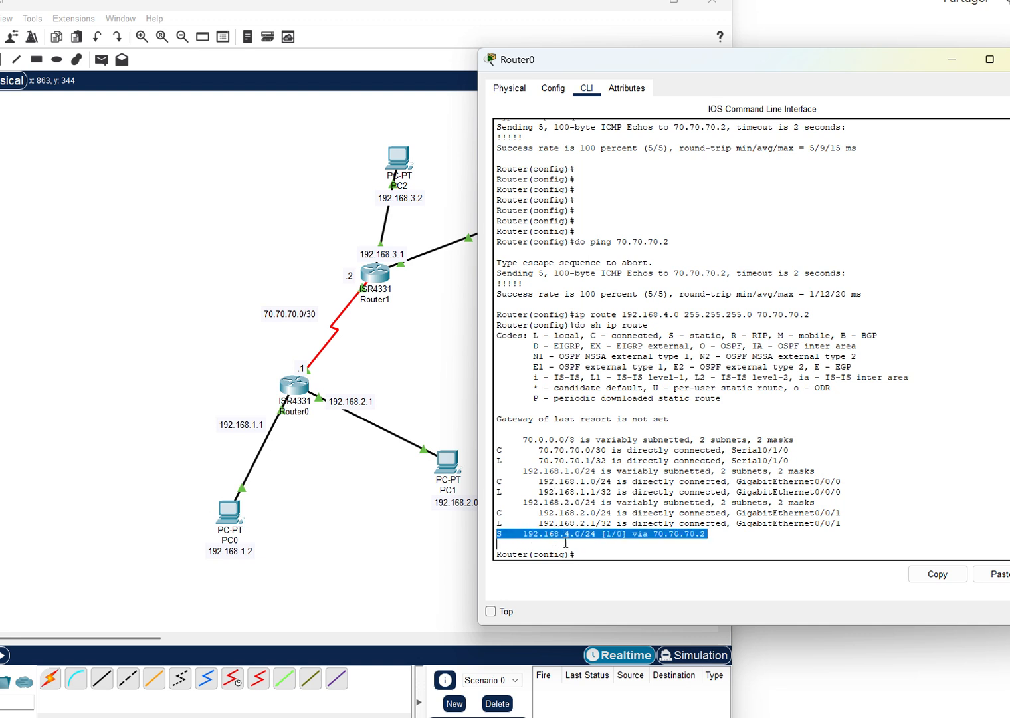
pyautogui.click(717, 544)
# - Ping PC3 from Router0 with "do ping 192.168.4.2" and highlight part of the output, keeping the topology in view
pyautogui.moveTo(576, 60); pyautogui.dragTo(688, 63)
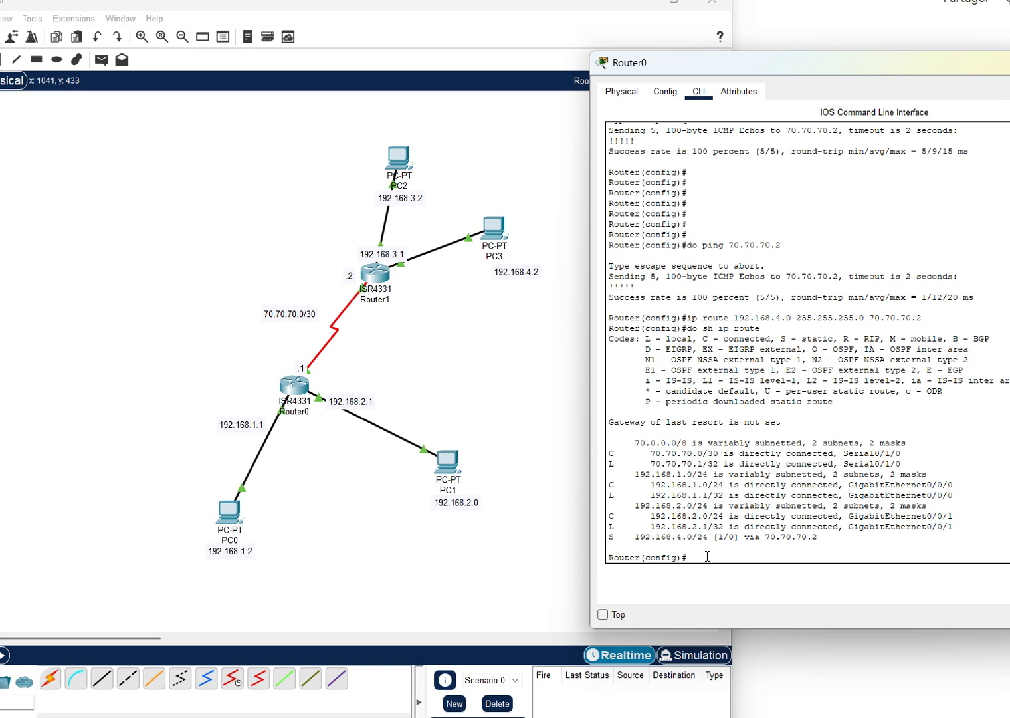
pyautogui.write('ping 192.168.4.2')
pyautogui.press('Return')
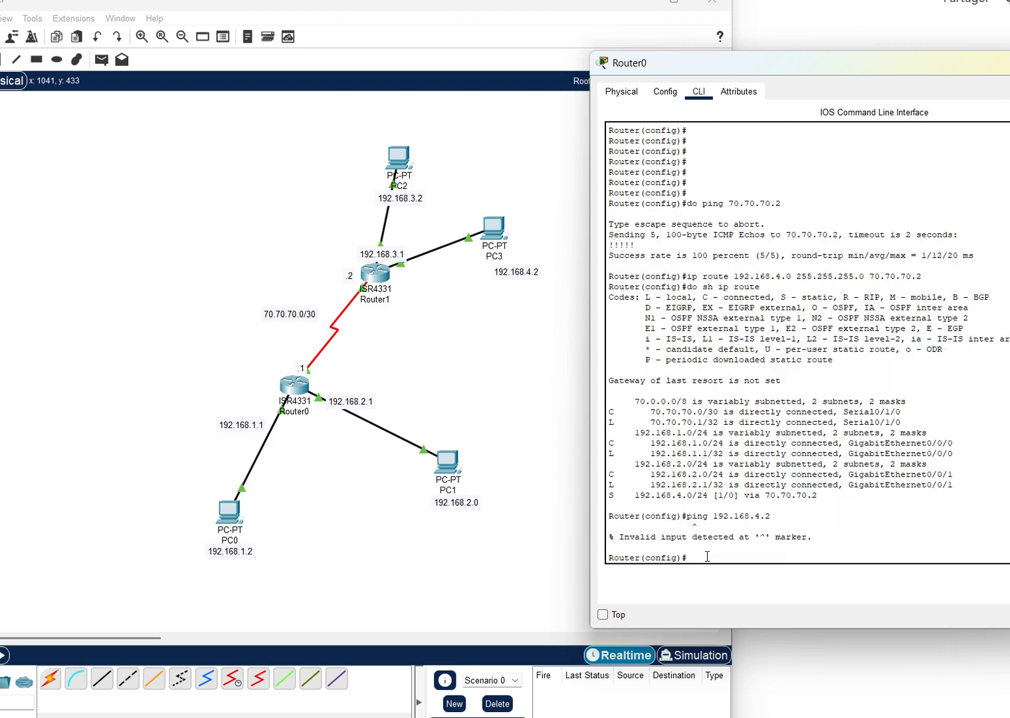
pyautogui.press('Up')
pyautogui.write('do')
pyautogui.press('Return')
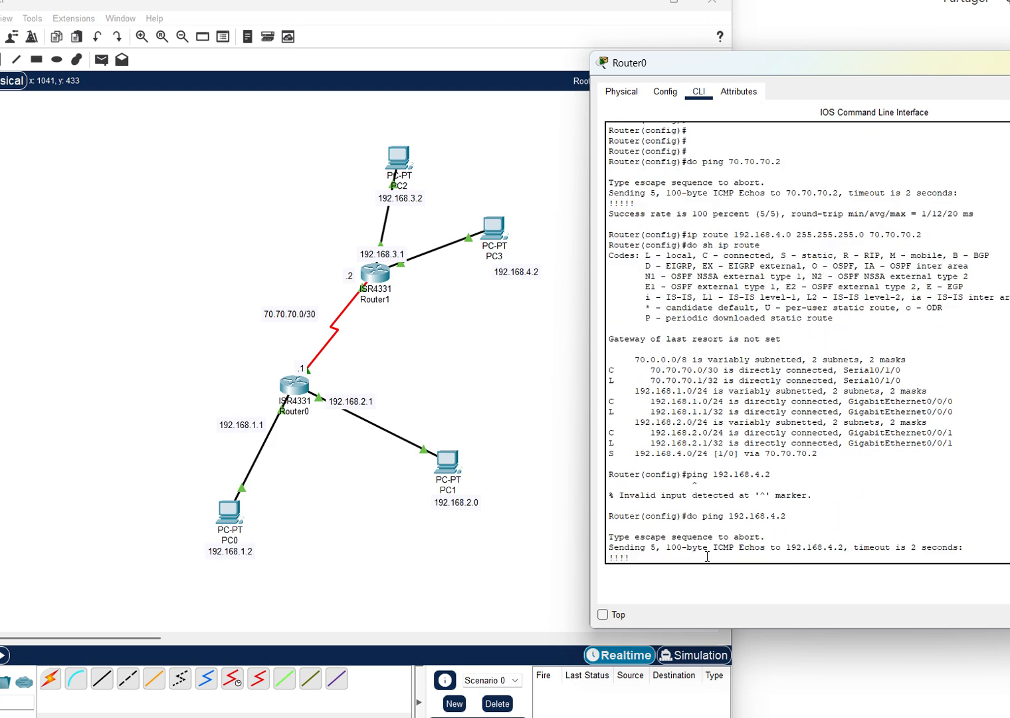
pyautogui.moveTo(868, 522); pyautogui.dragTo(609, 505)
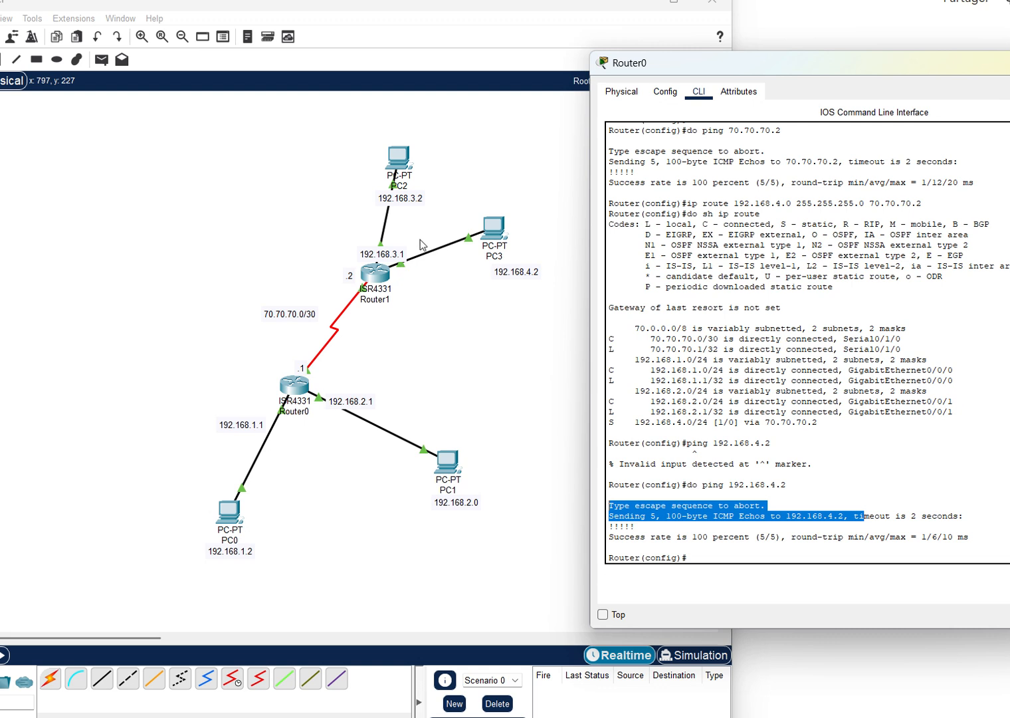
# - Draw an ellipse with light yellow fill #ffff7f around PC3 and its 192.168.4.2 label
pyautogui.click(58, 61)
pyautogui.click(58, 61)
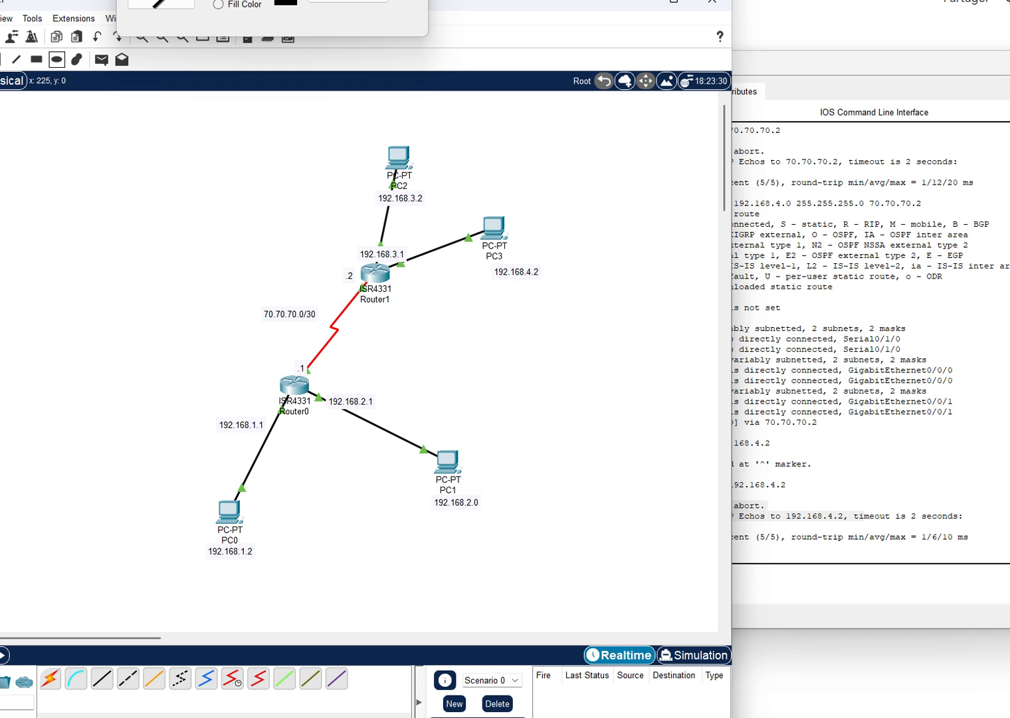
pyautogui.click(414, 0)
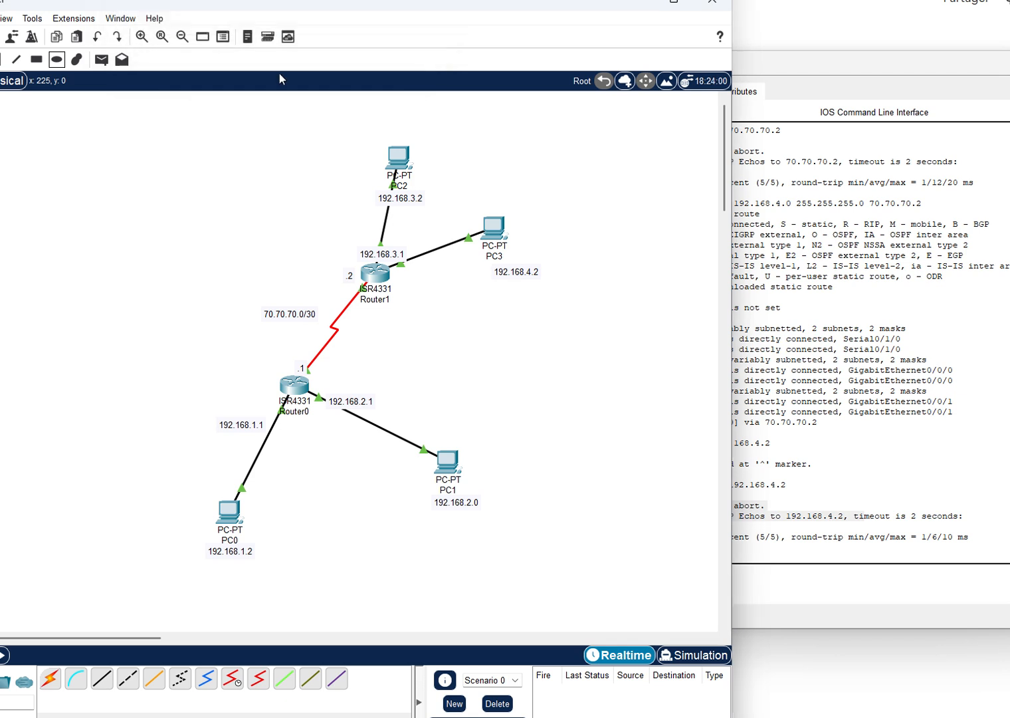
pyautogui.click(58, 59)
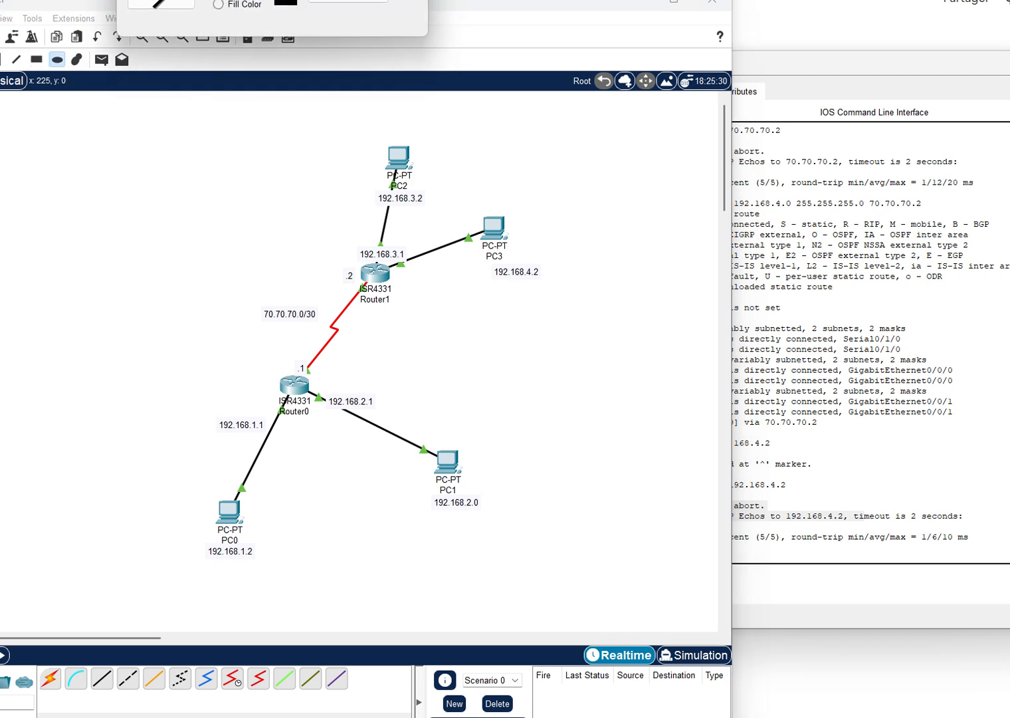
pyautogui.click(218, 5)
pyautogui.click(349, 2)
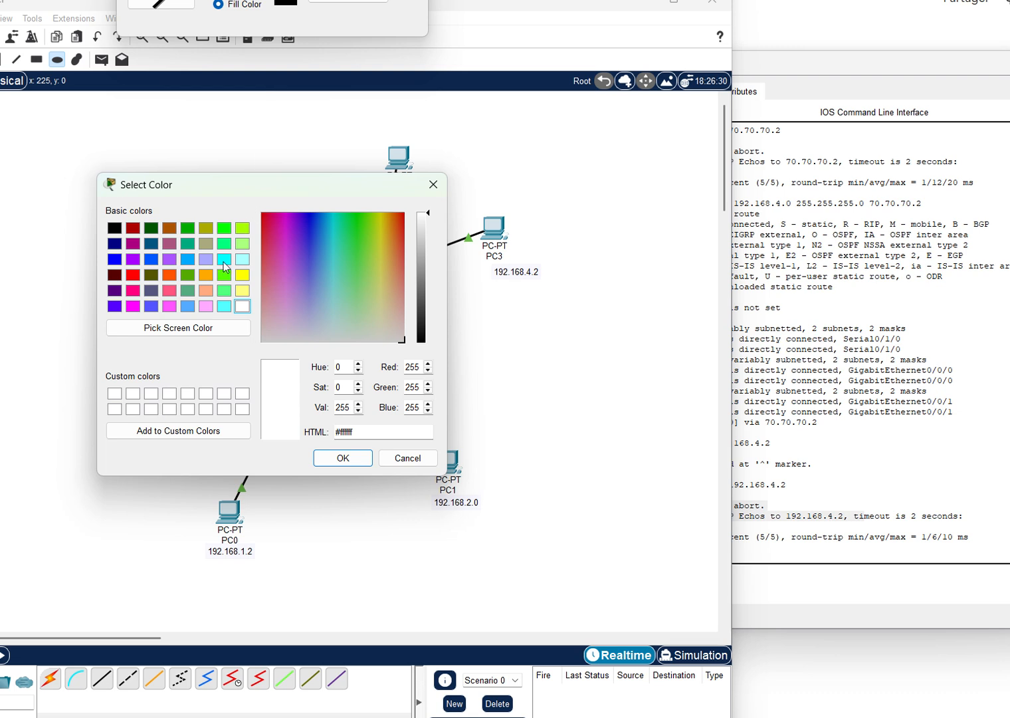
pyautogui.click(244, 291)
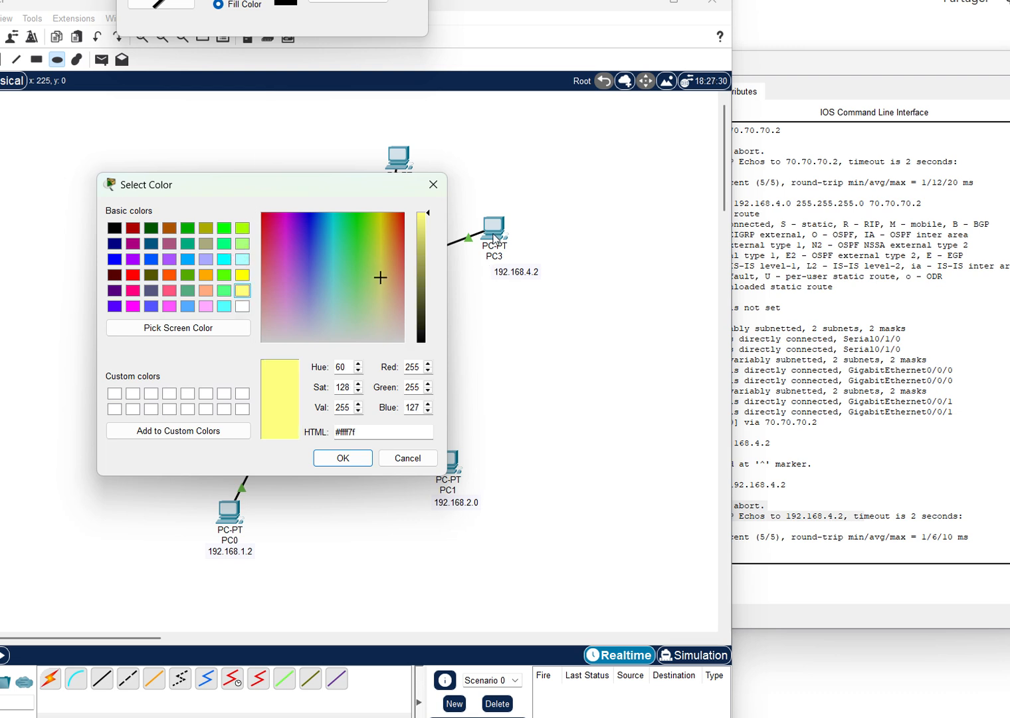
pyautogui.click(343, 458)
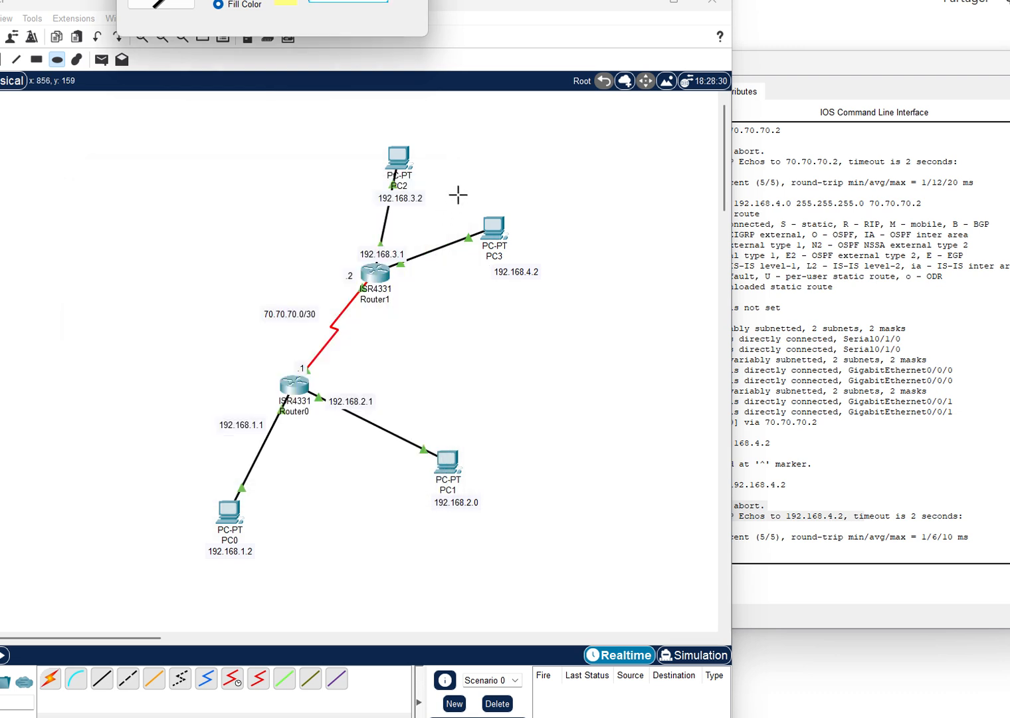
pyautogui.moveTo(436, 221); pyautogui.dragTo(566, 296)
# - Draw a lime green filled ellipse around PC2 and its 192.168.3.2 label
pyautogui.click(339, 6)
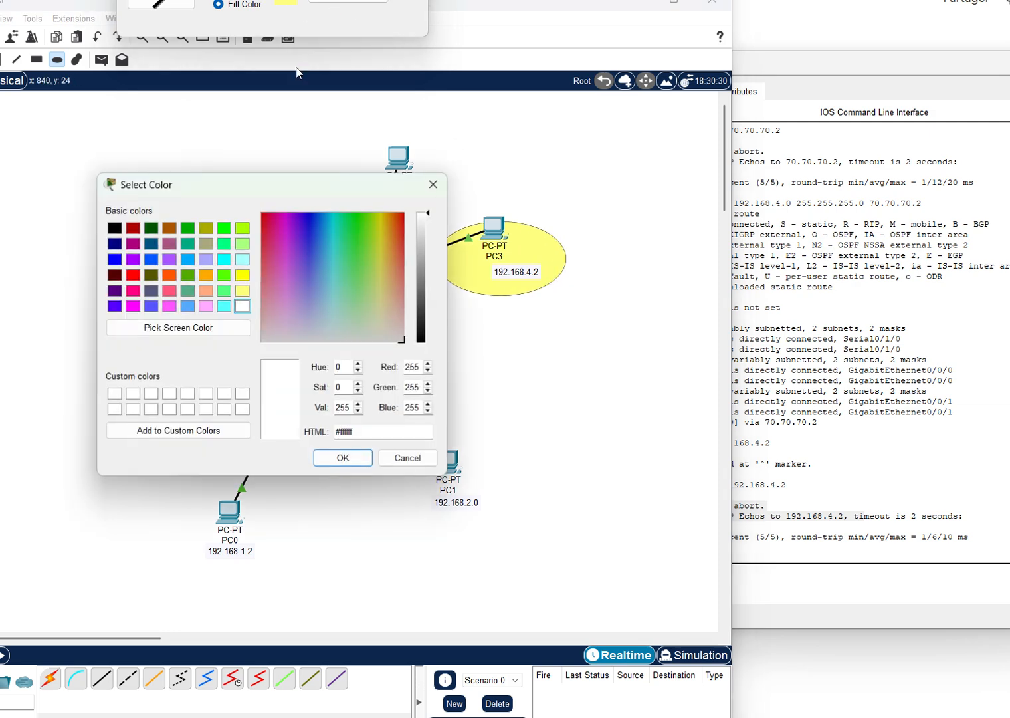
pyautogui.click(241, 228)
pyautogui.click(342, 459)
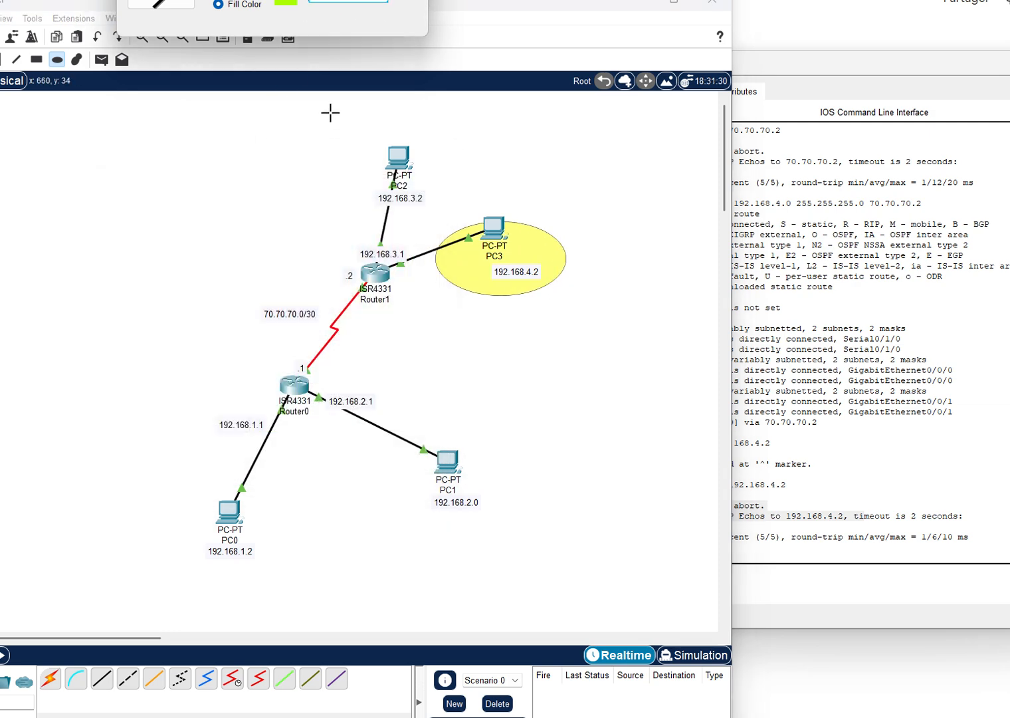
pyautogui.moveTo(337, 135); pyautogui.dragTo(446, 219)
# - Draw an ellipse with blue fill #0000ff around PC1 and its 192.168.2.0 label
pyautogui.click(332, 5)
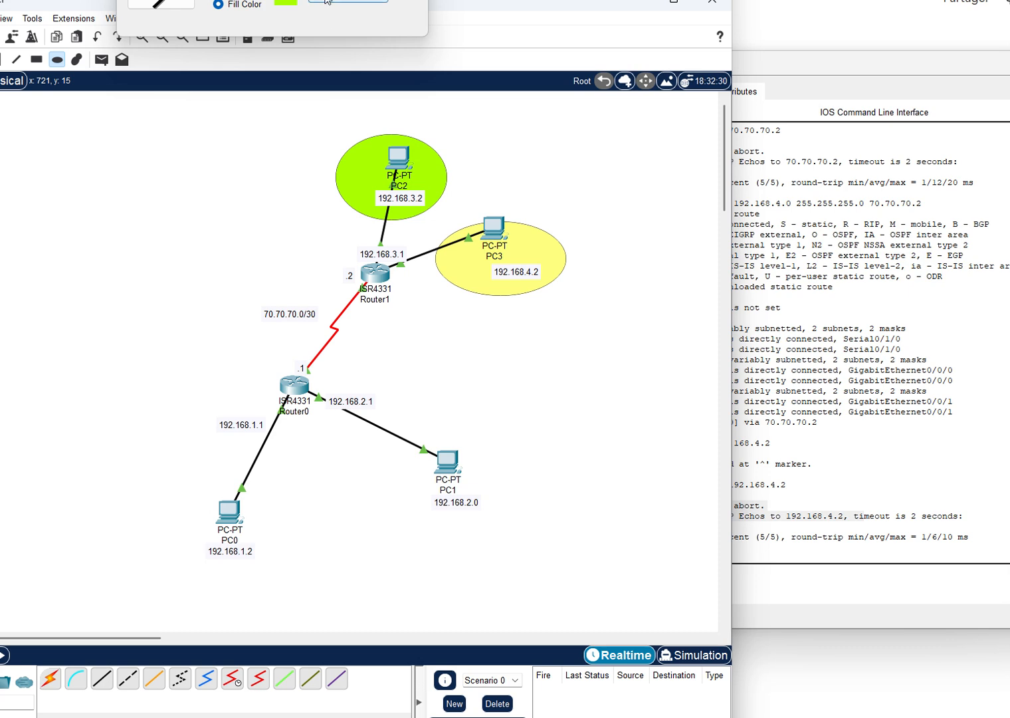
pyautogui.click(114, 259)
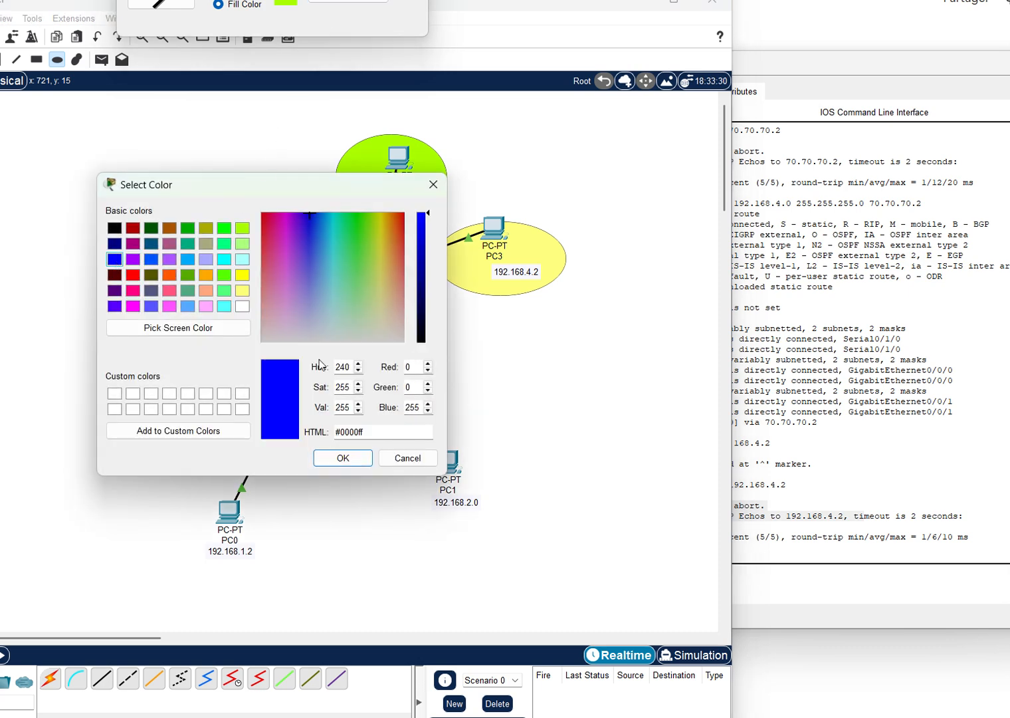
pyautogui.click(343, 458)
pyautogui.moveTo(402, 429); pyautogui.dragTo(527, 535)
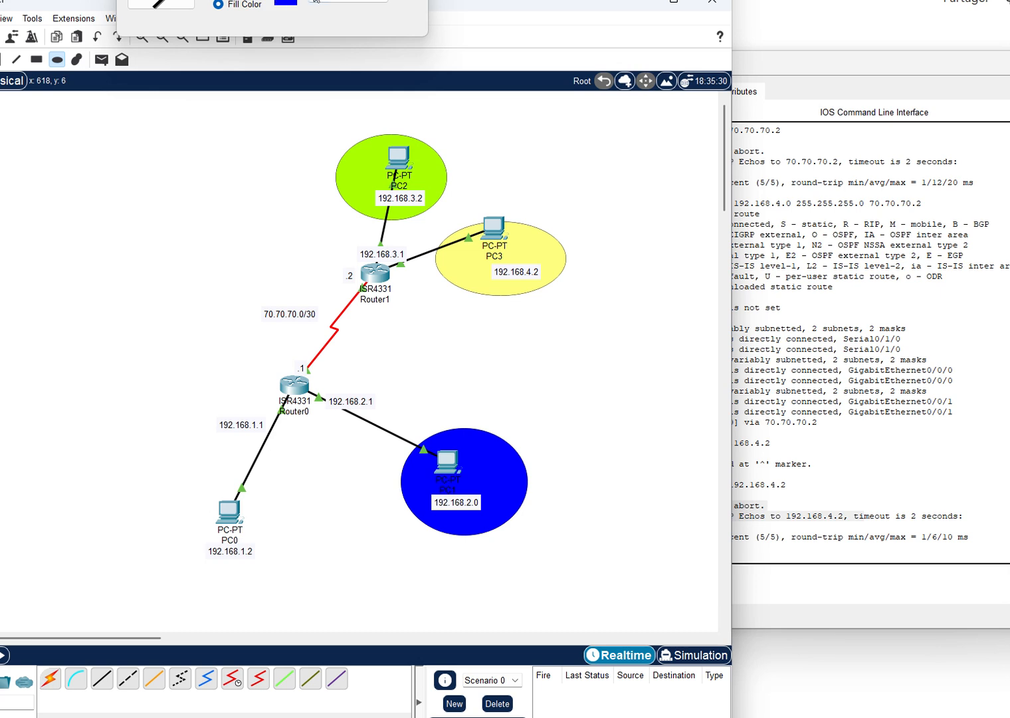
# - Draw an ellipse with red fill #ff0000 around PC0 and its 192.168.1.2 label
pyautogui.click(317, 2)
pyautogui.click(134, 276)
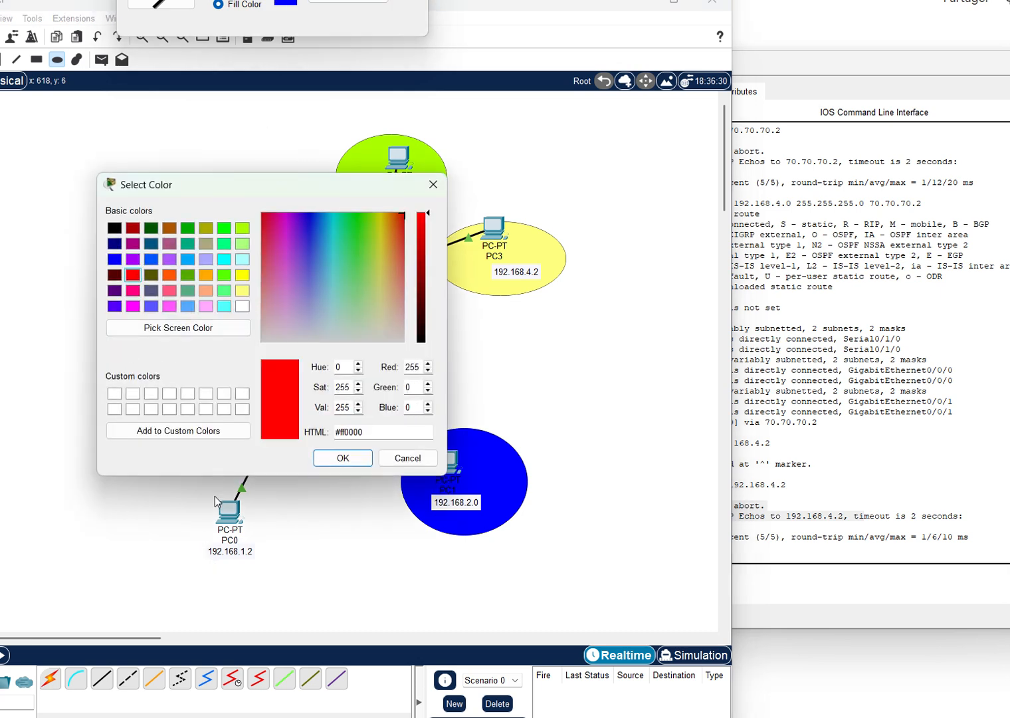
pyautogui.click(326, 458)
pyautogui.moveTo(186, 454); pyautogui.dragTo(312, 589)
# - Draw an ellipse with white fill #ffffff around the 70.70.70.0/30 serial link and close the drawing palette
pyautogui.click(333, 2)
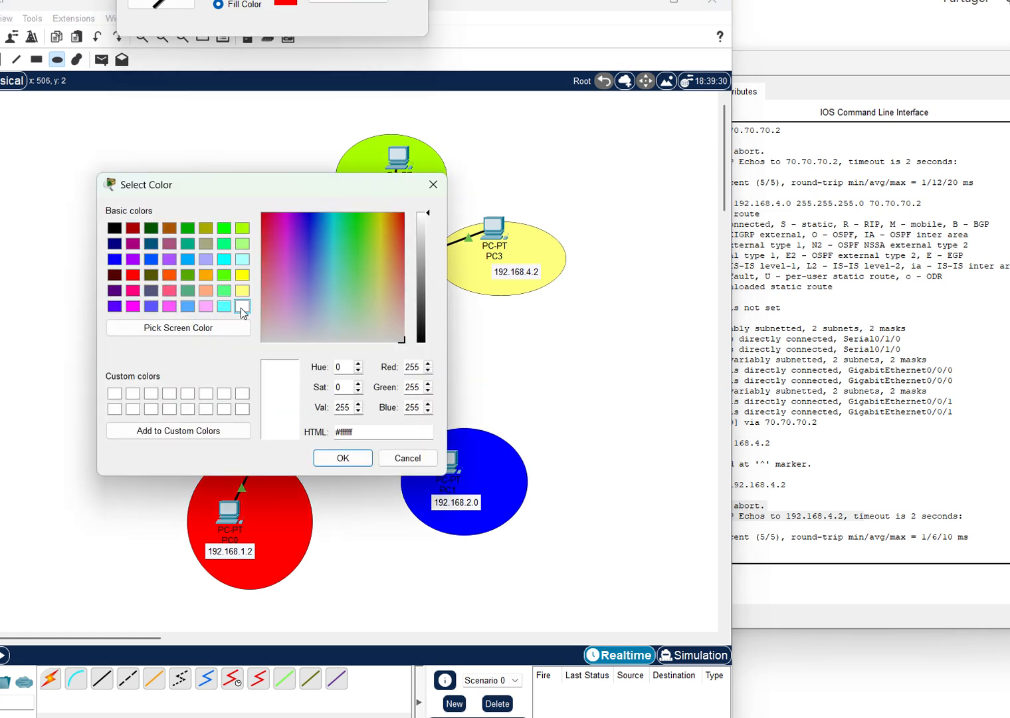
pyautogui.click(338, 458)
pyautogui.moveTo(224, 279); pyautogui.dragTo(388, 367)
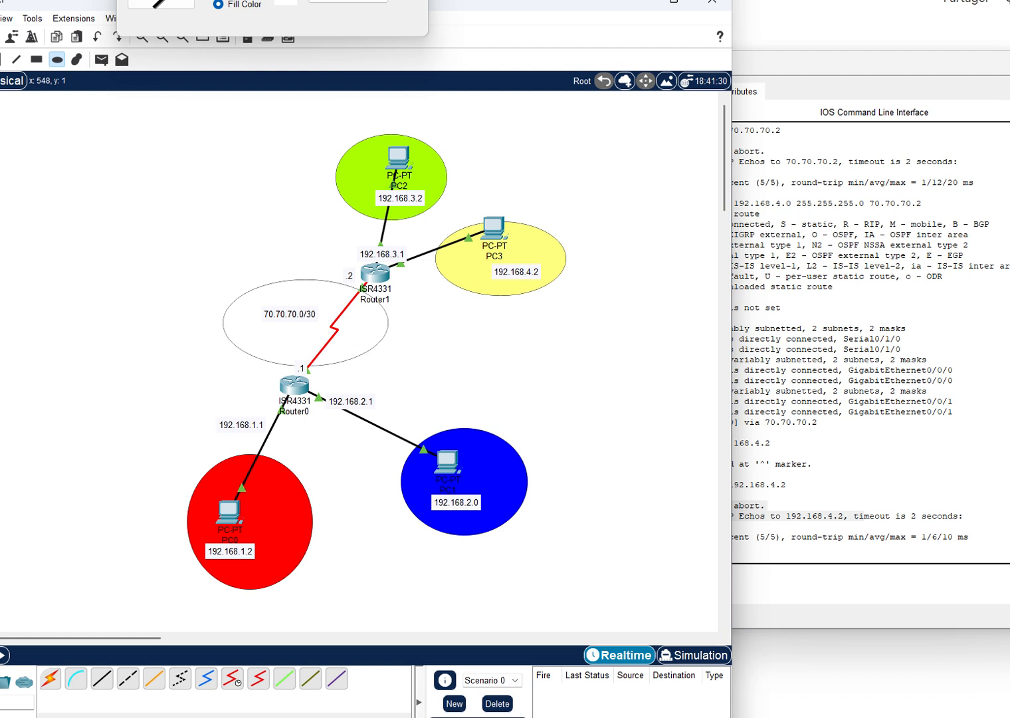
pyautogui.click(412, 0)
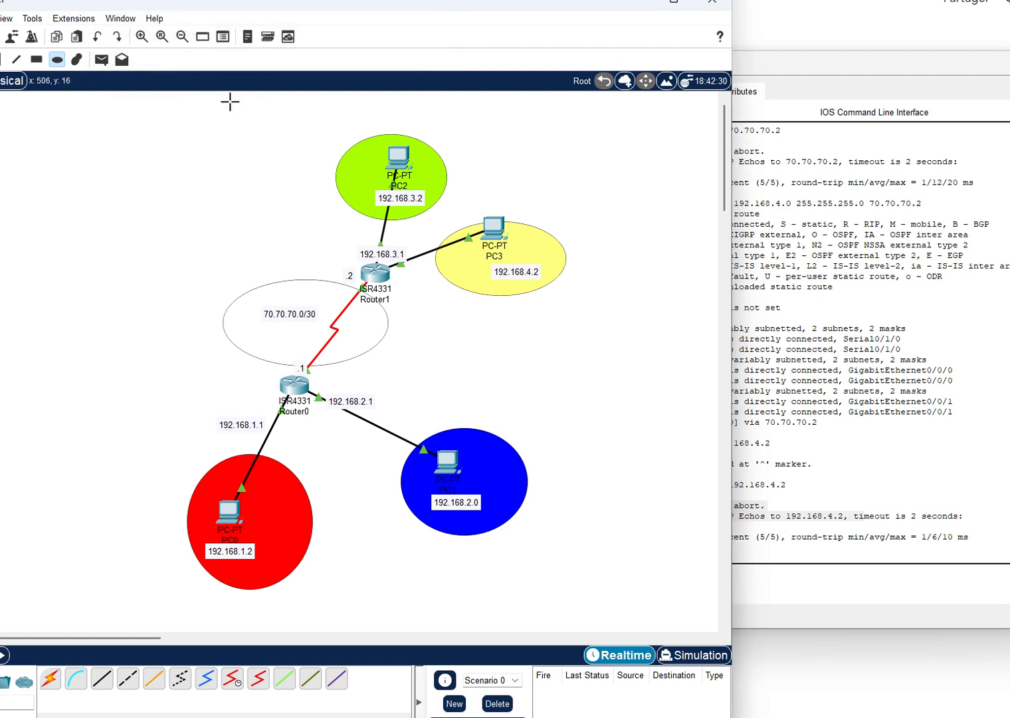
pyautogui.click(782, 64)
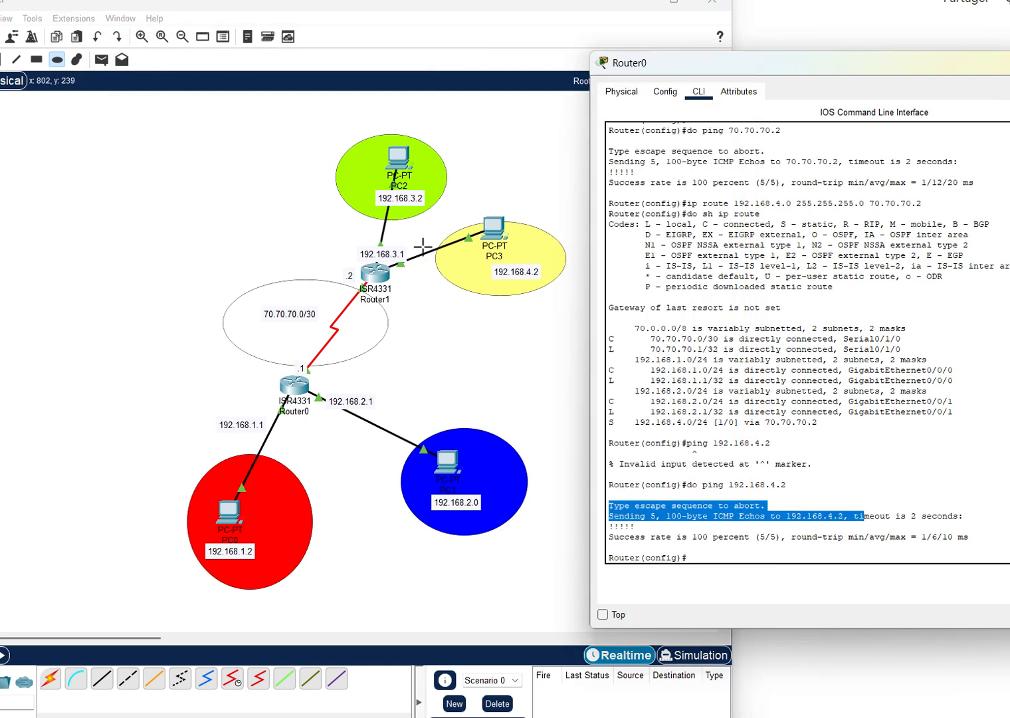
pyautogui.click(56, 59)
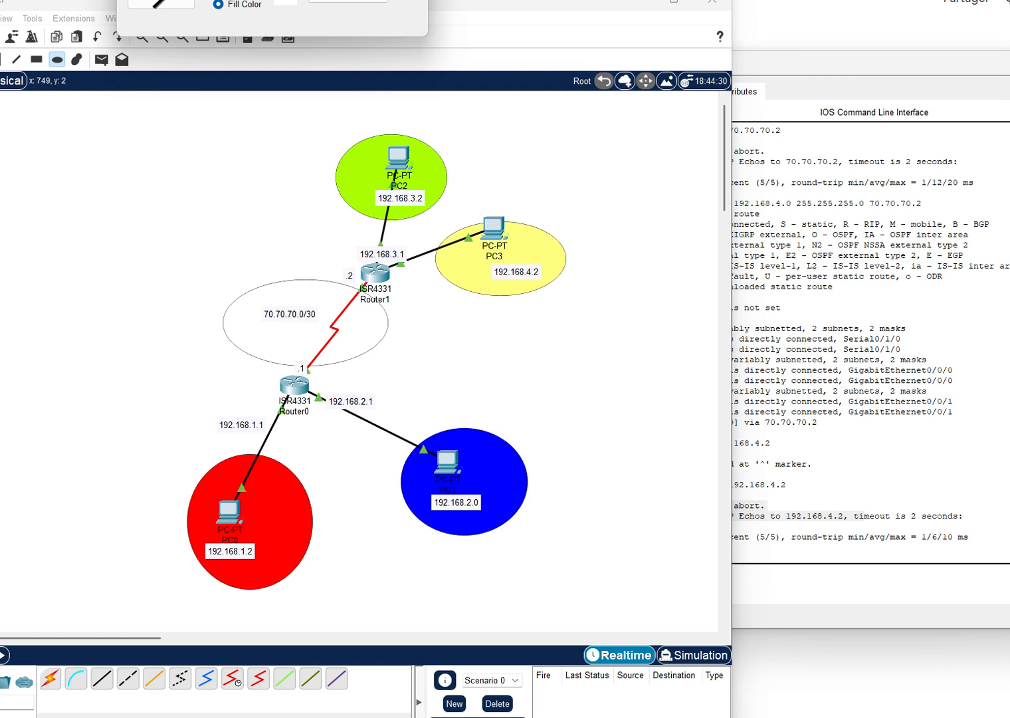
pyautogui.click(0, 682)
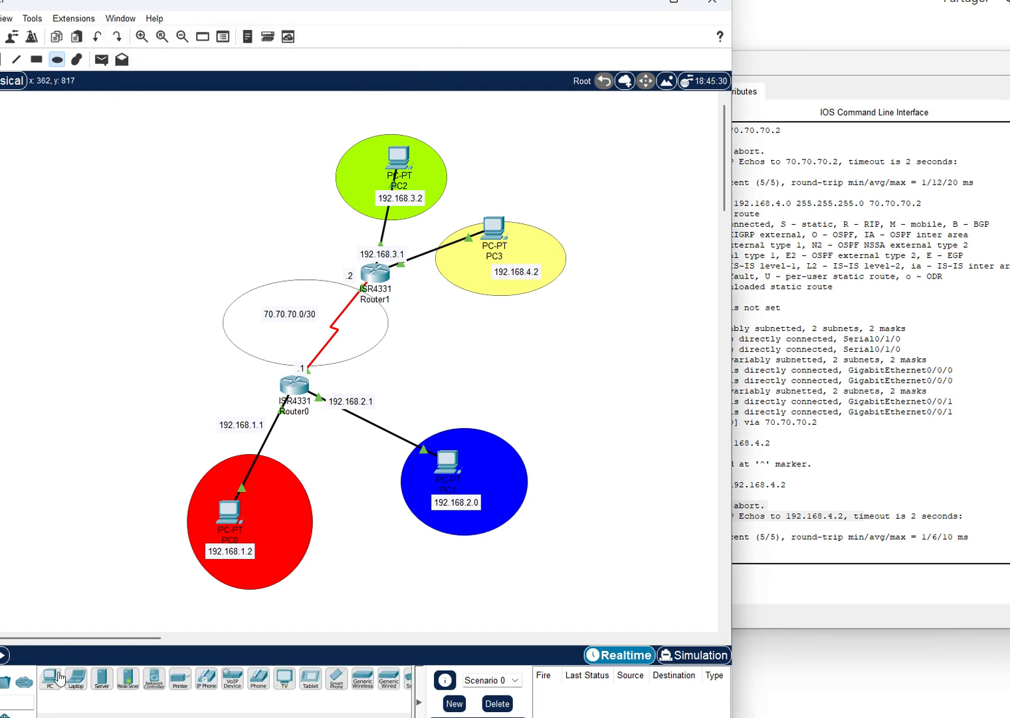
pyautogui.click(53, 680)
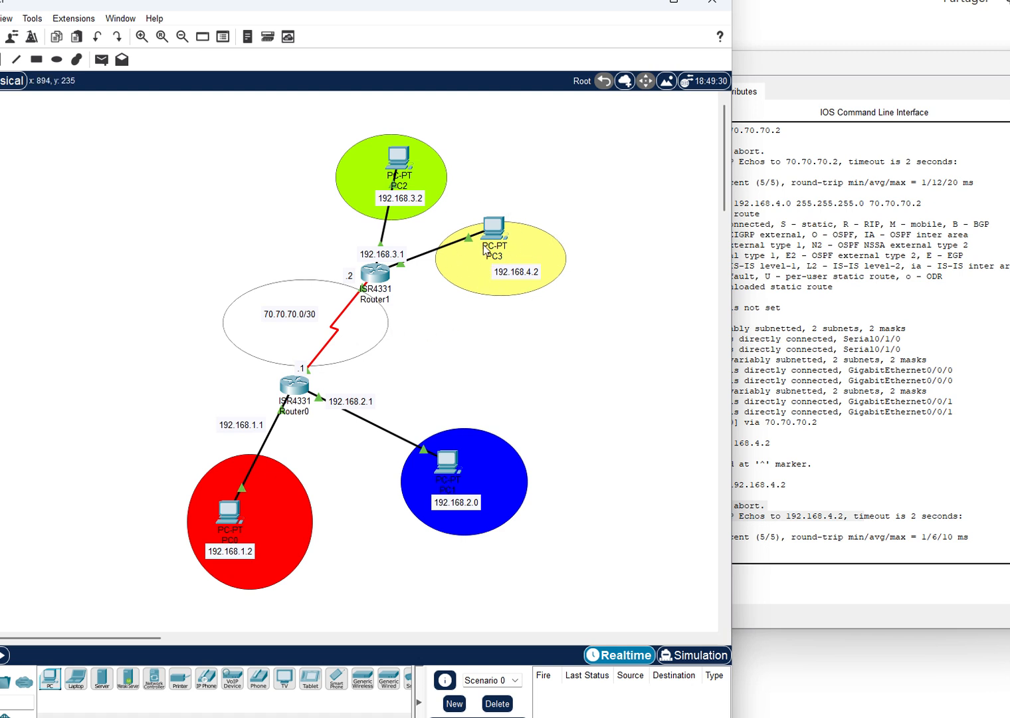
# - Ping PC2's address 192.168.3.2 from Router0's configuration prompt
pyautogui.click(817, 570)
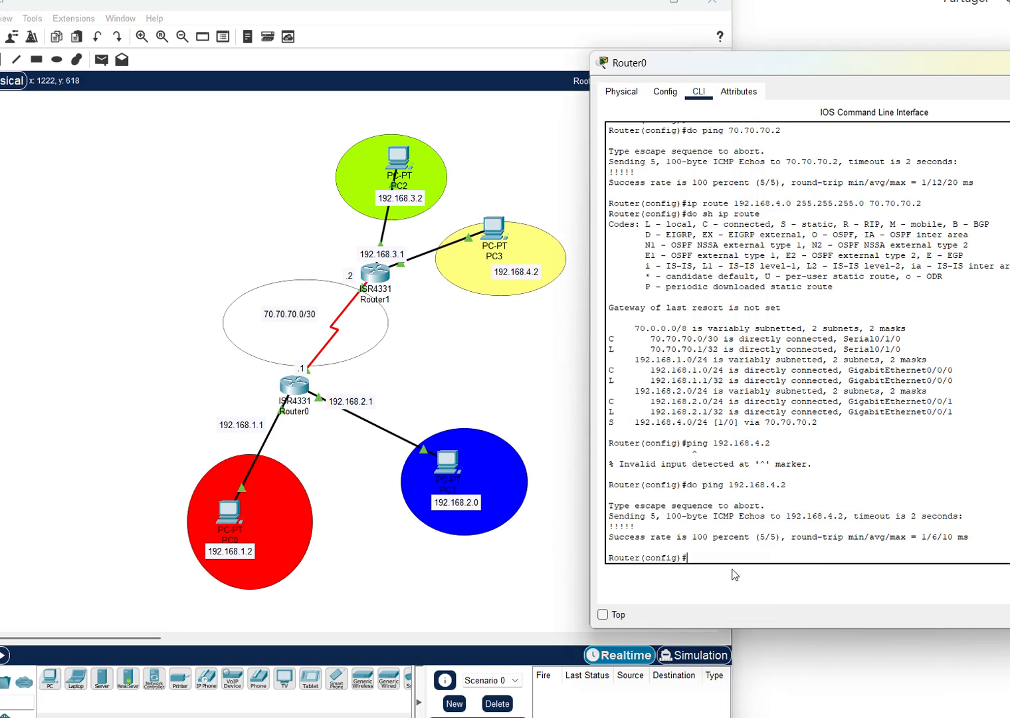
pyautogui.press('Up')
pyautogui.write('3')
pyautogui.press('Return')
pyautogui.moveTo(616, 550); pyautogui.dragTo(968, 557)
pyautogui.moveTo(621, 546); pyautogui.dragTo(614, 558)
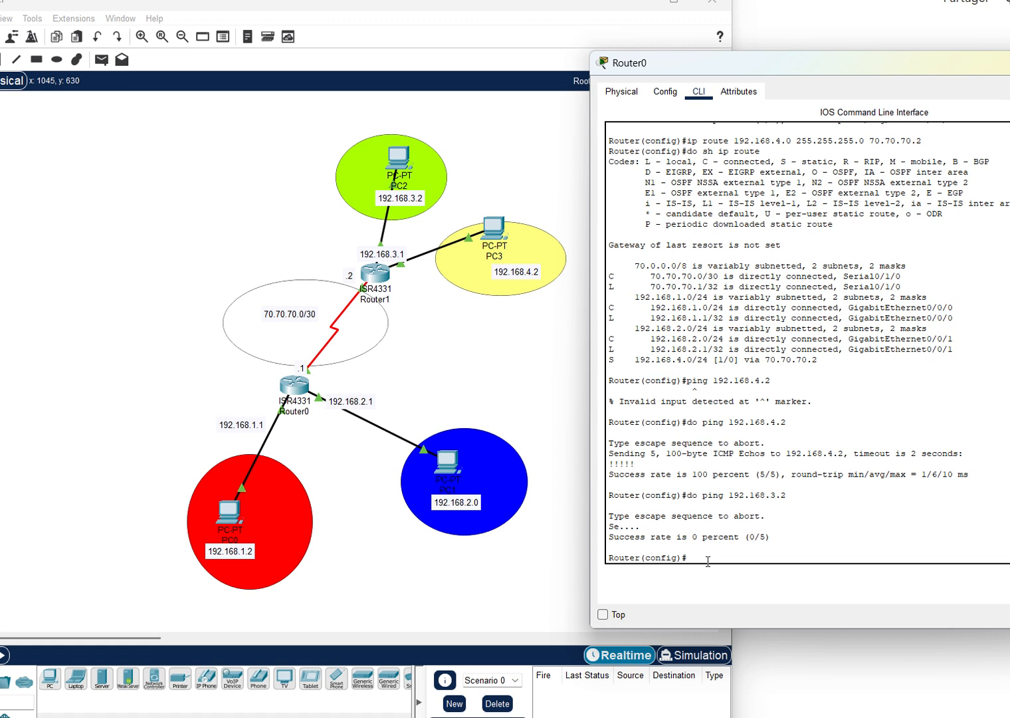
# - Add a static route on Router0 to 192.168.3.0 255.255.255.0 via 70.70.70.2, adapting the earlier 192.168.4.0 route command
pyautogui.press('Up')
pyautogui.press('Up')
pyautogui.press('Up')
pyautogui.press('Up')
pyautogui.press('Up')
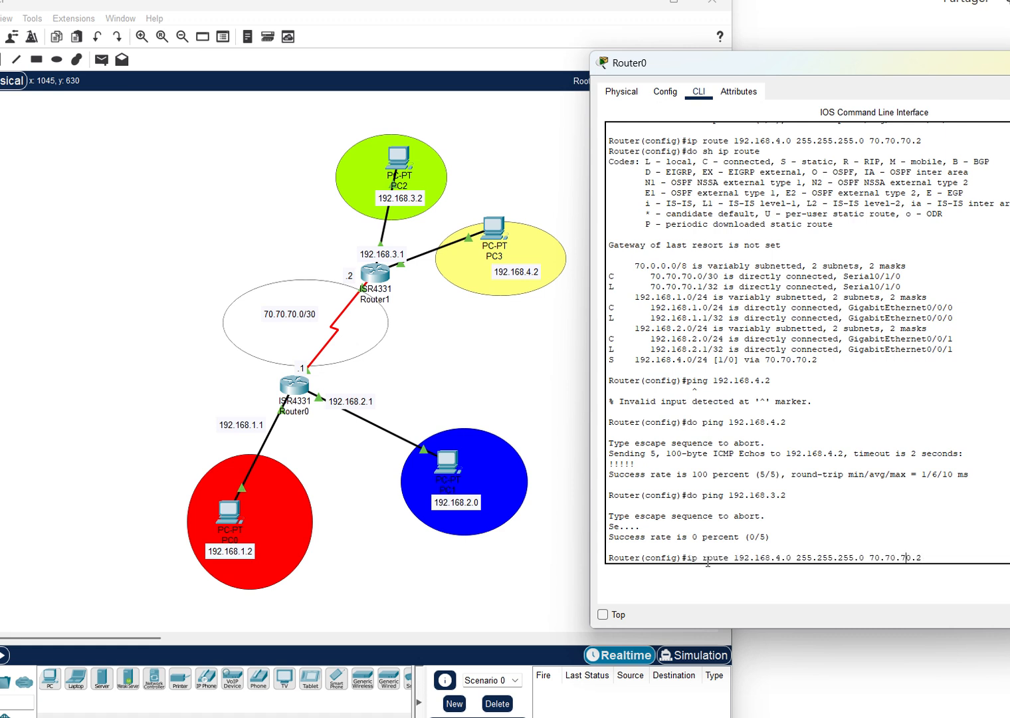
pyautogui.press('Left')
pyautogui.press('Left')
pyautogui.press('Left')
pyautogui.press('Left')
pyautogui.press('Left')
pyautogui.press('Left')
pyautogui.press('Left')
pyautogui.press('Left')
pyautogui.press('Left')
pyautogui.press('Left')
pyautogui.press('Left')
pyautogui.press('Left')
pyautogui.press('Left')
pyautogui.press('Left')
pyautogui.press('Left')
pyautogui.press('Left')
pyautogui.press('Left')
pyautogui.press('Left')
pyautogui.press('Left')
pyautogui.press('Left')
pyautogui.press('BackSpace')
pyautogui.write('3')
pyautogui.click(916, 557)
pyautogui.press('Return')
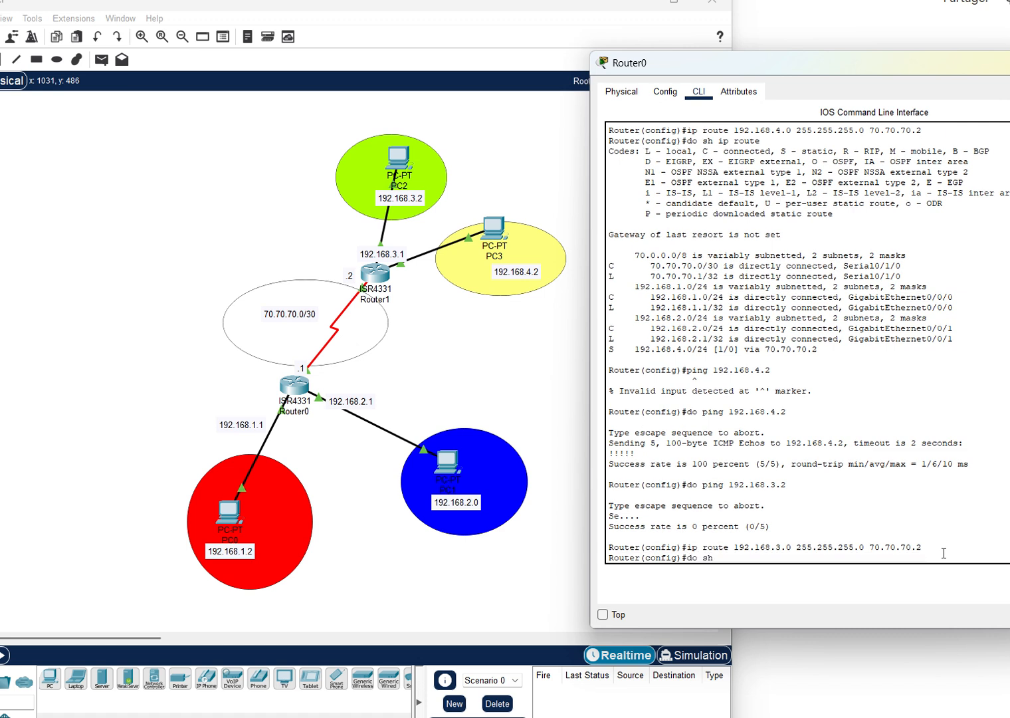
# - Show Router0's routing table with "do sh ip route" and examine the static route entries
pyautogui.write('do sh ip route')
pyautogui.press('Return')
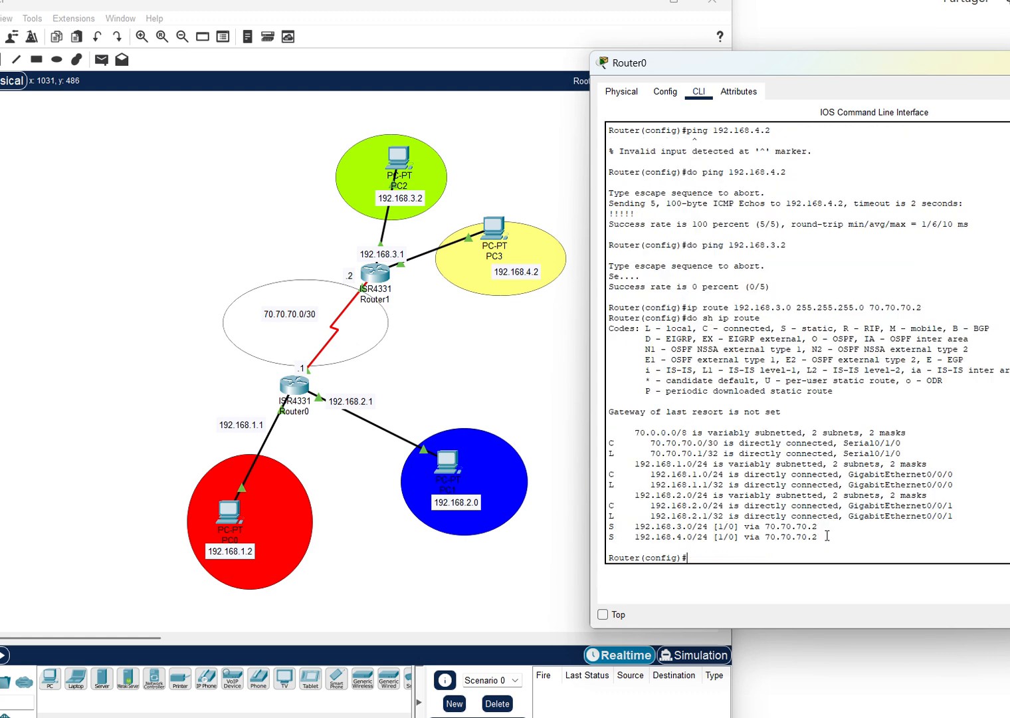
pyautogui.moveTo(827, 536); pyautogui.dragTo(602, 537)
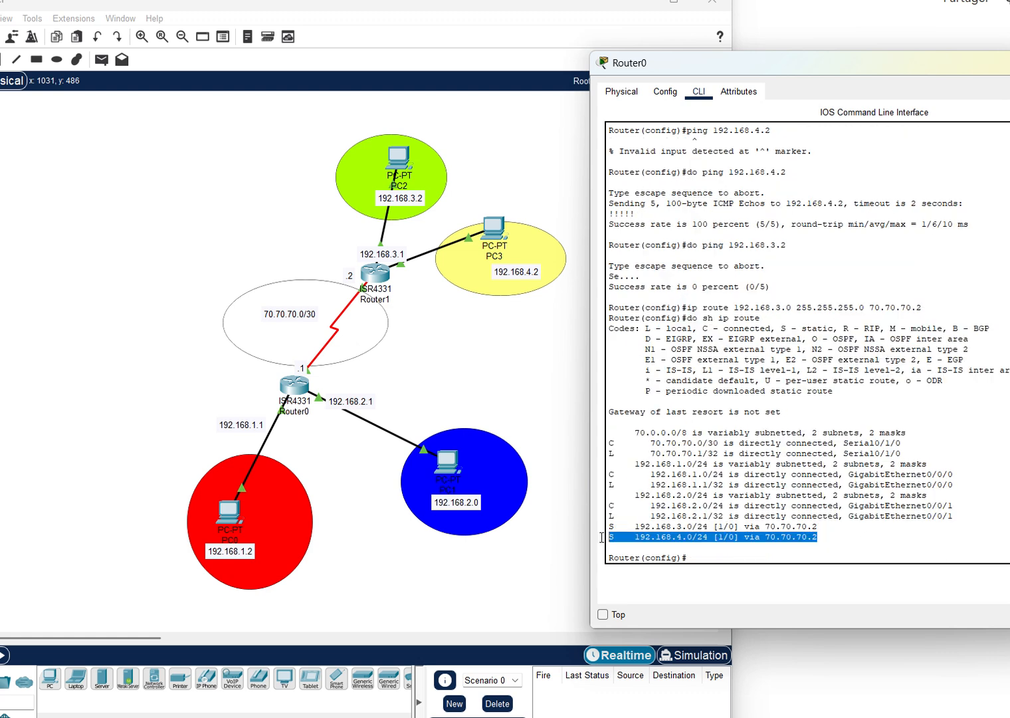
pyautogui.click(660, 532)
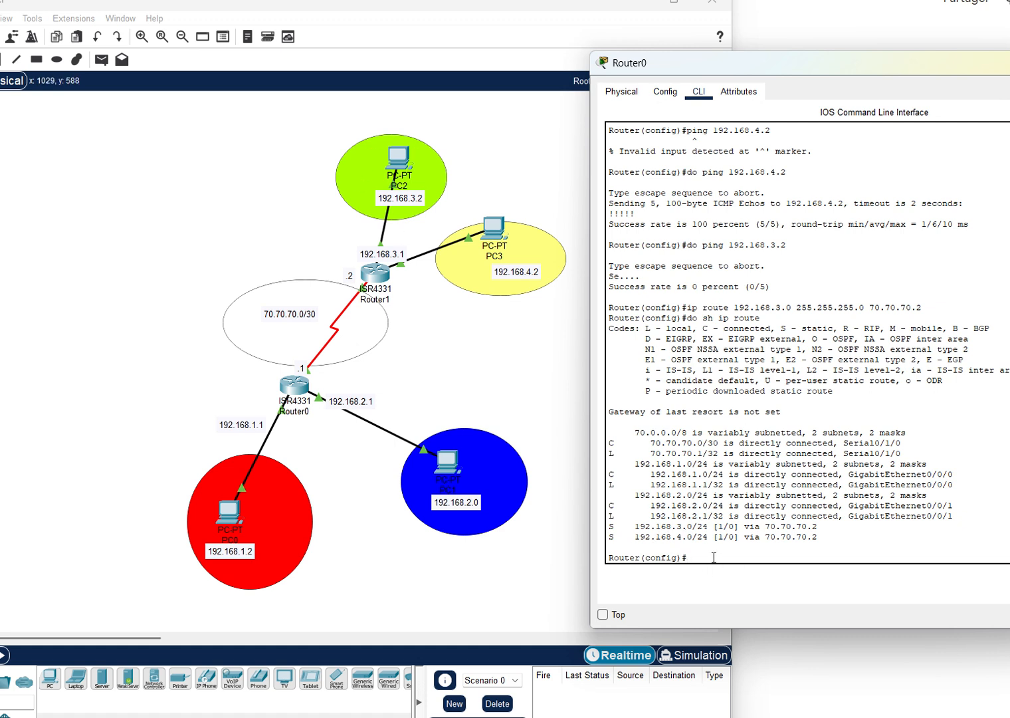
# - Retest connectivity from Router0 to PC2 by rerunning "do ping 192.168.3.2"
pyautogui.press('Up')
pyautogui.press('Up')
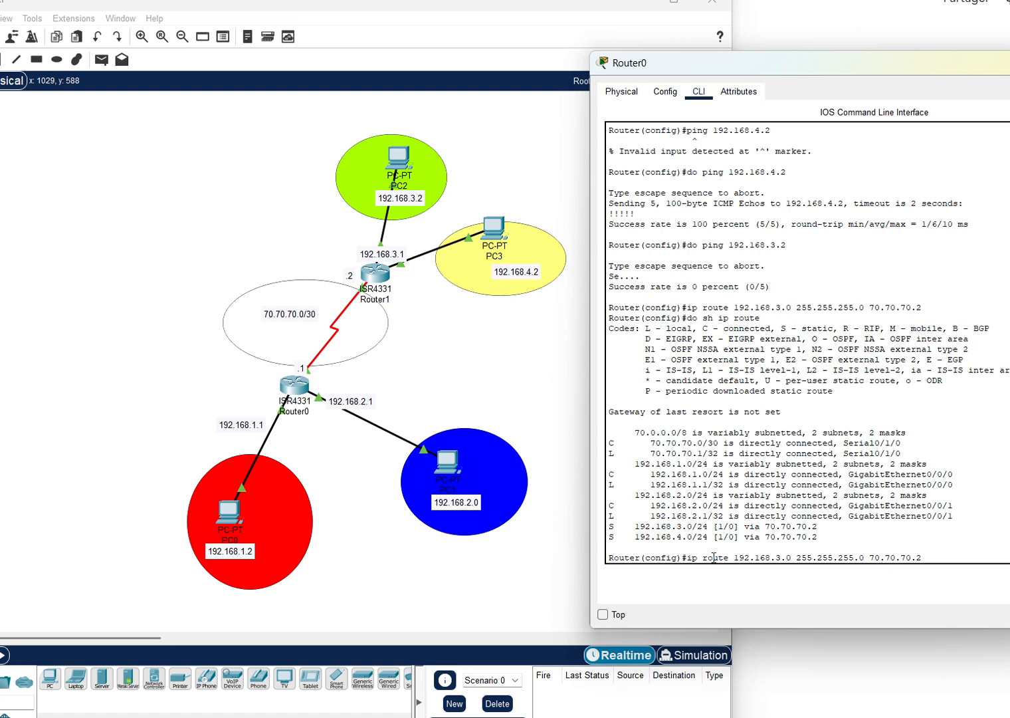
pyautogui.press('Up')
pyautogui.press('Up')
pyautogui.press('Return')
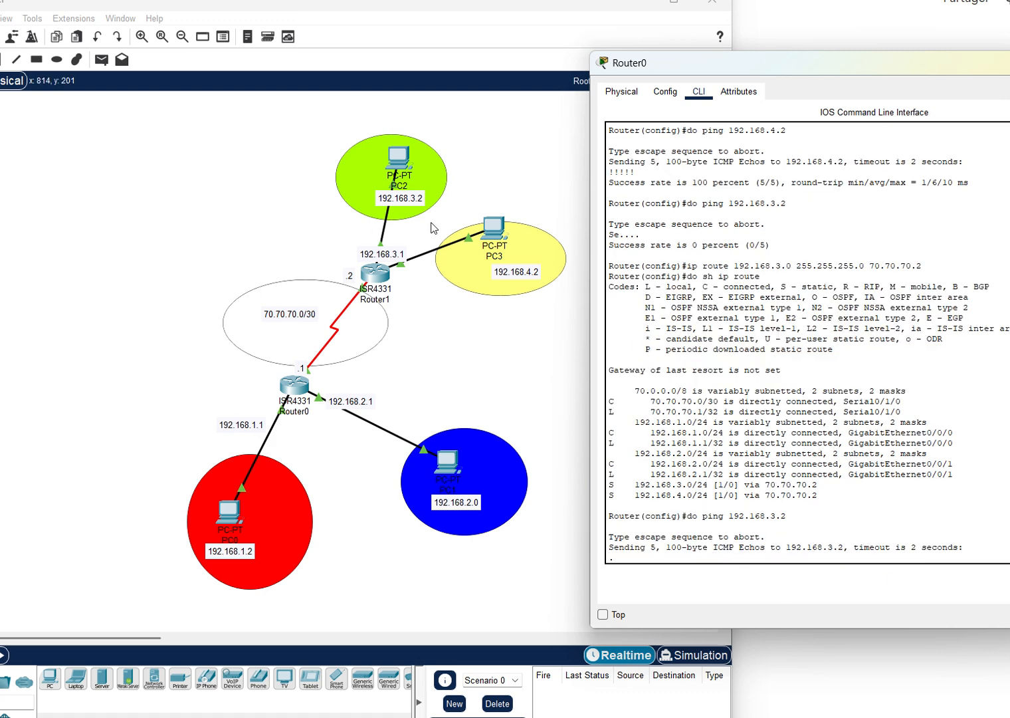
pyautogui.moveTo(753, 555); pyautogui.dragTo(832, 554)
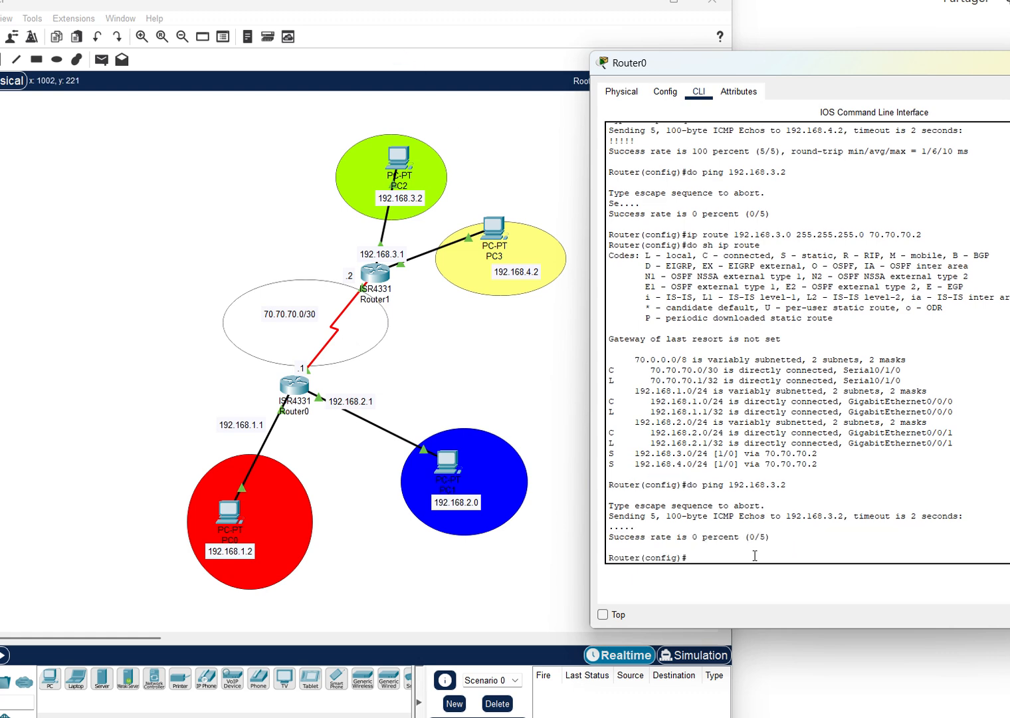
# - Repeat the ping from Router0 to 192.168.3.2 three more times
pyautogui.press('Up')
pyautogui.press('Return')
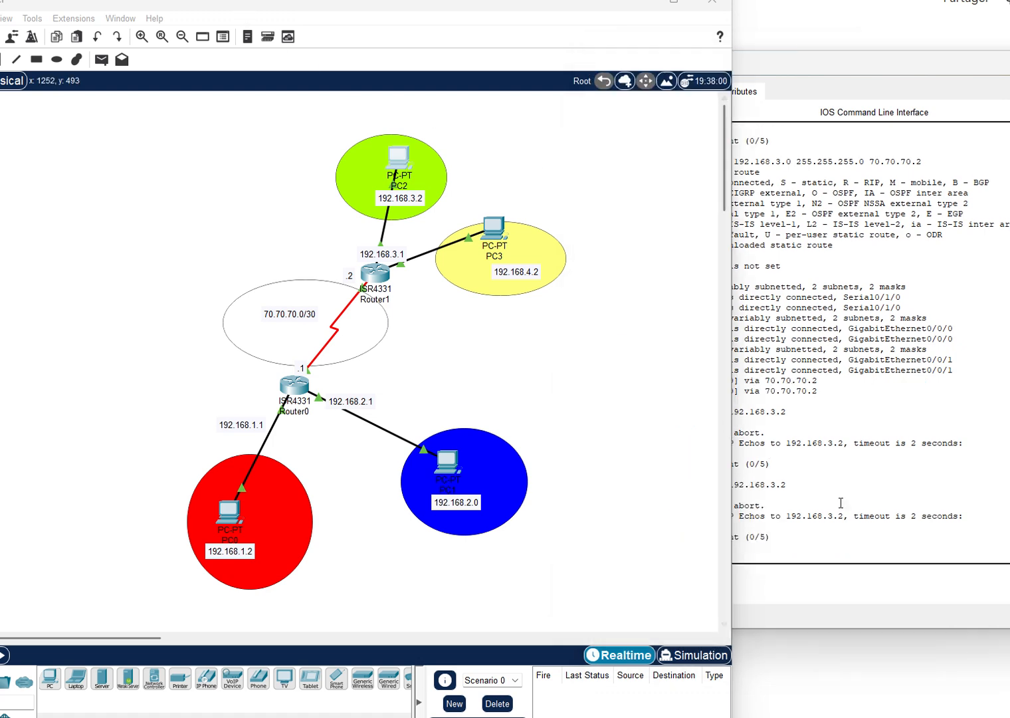
pyautogui.click(843, 505)
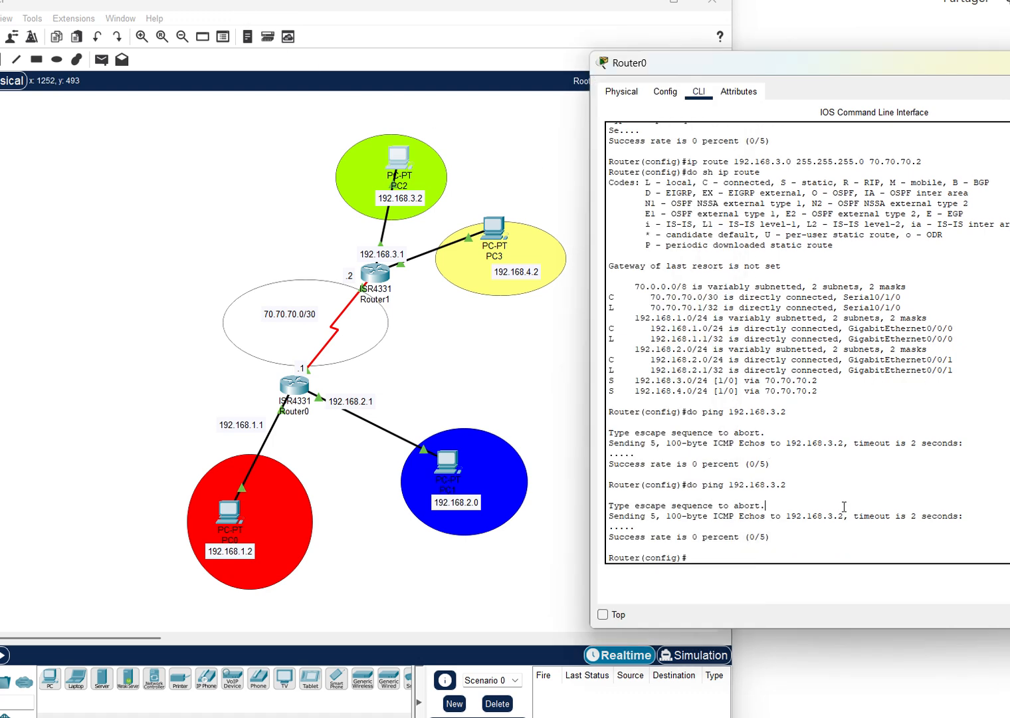
pyautogui.press('Up')
pyautogui.press('Return')
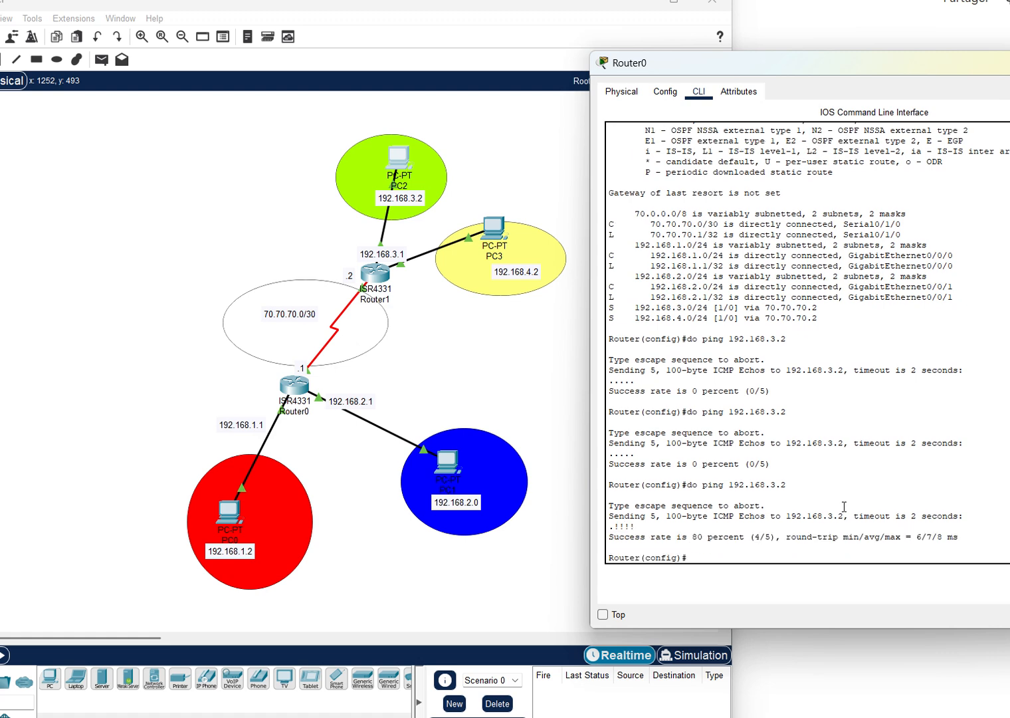
pyautogui.moveTo(708, 536); pyautogui.dragTo(691, 557)
pyautogui.click(710, 557)
pyautogui.press('Up')
pyautogui.press('Return')
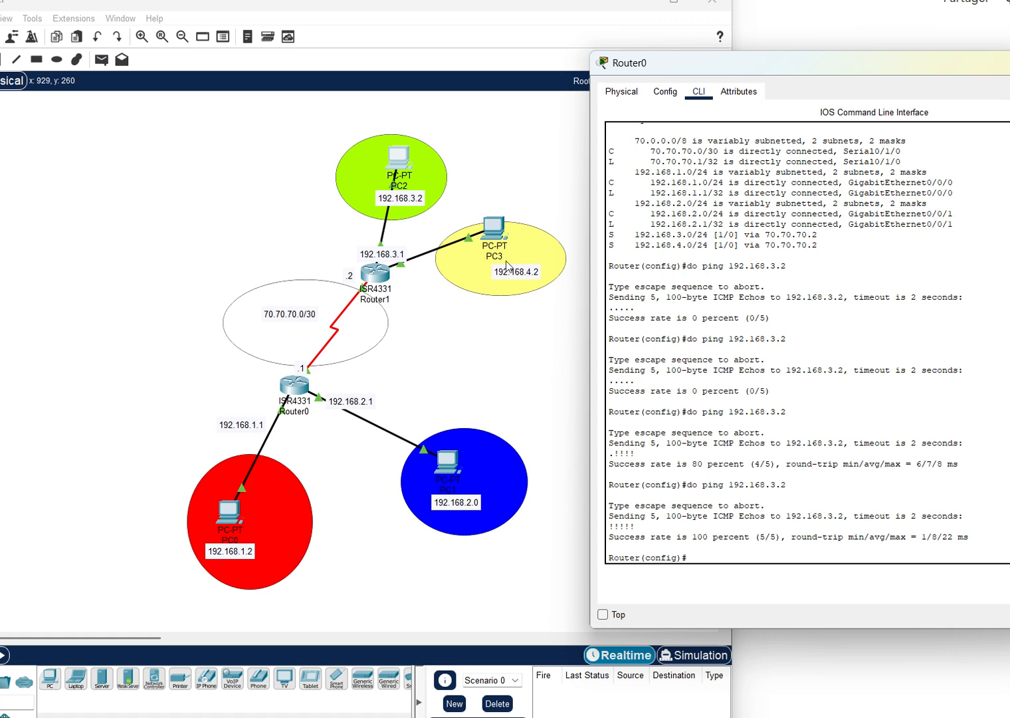
# - Open PC2's command prompt beside the topology and ping Router0's serial address 70.70.70.1
pyautogui.click(406, 166)
pyautogui.click(407, 166)
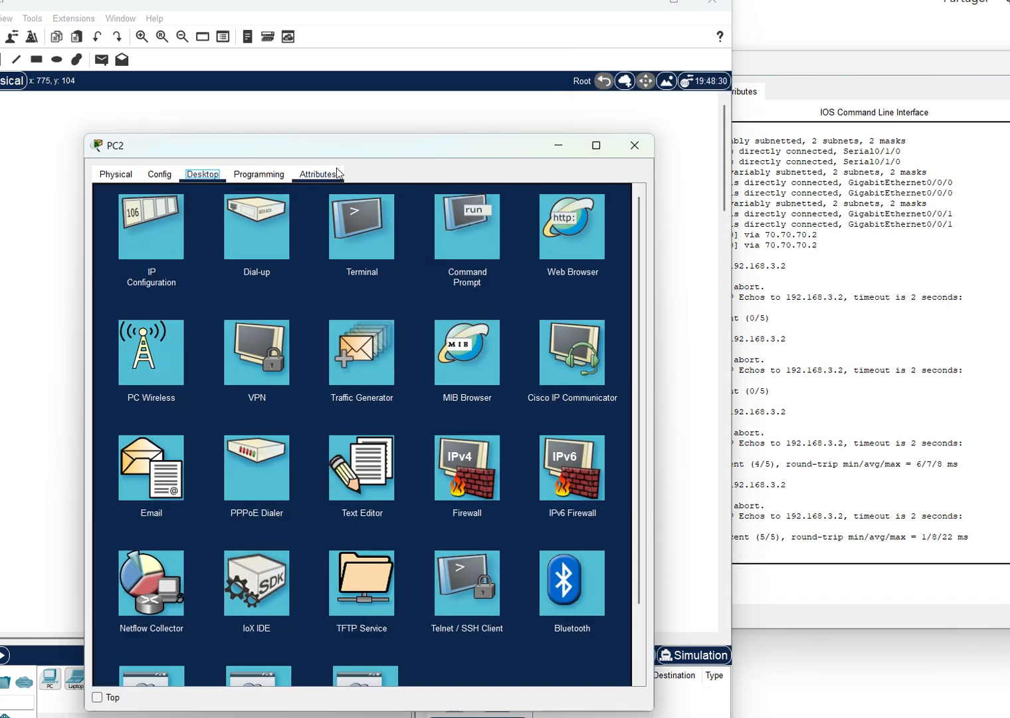
pyautogui.moveTo(325, 149); pyautogui.dragTo(759, 111)
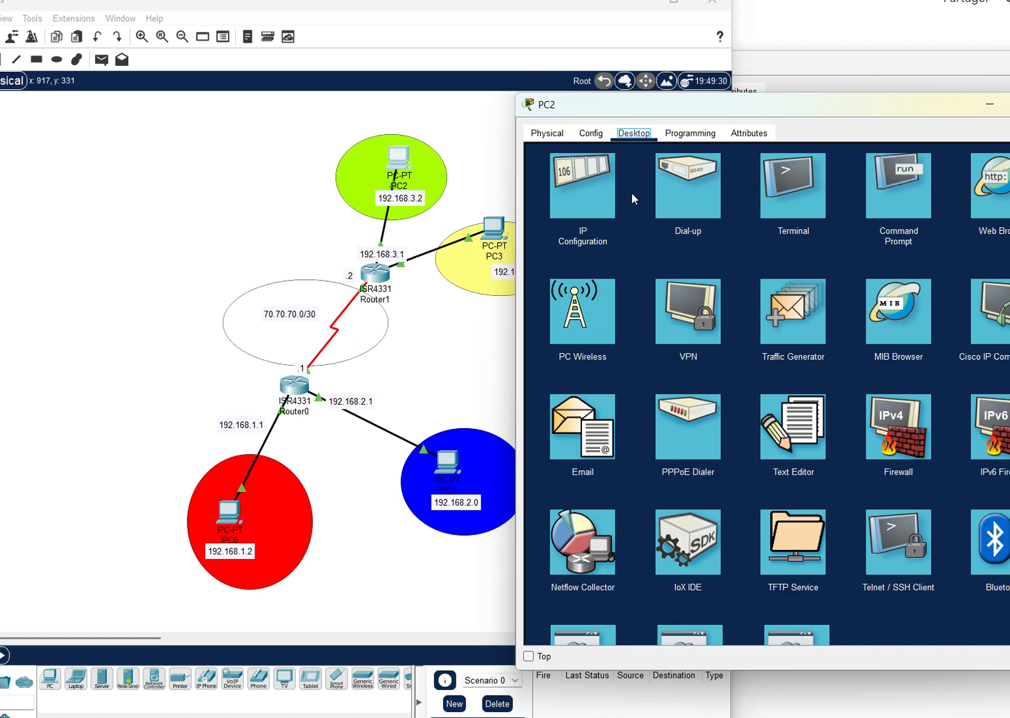
pyautogui.click(896, 197)
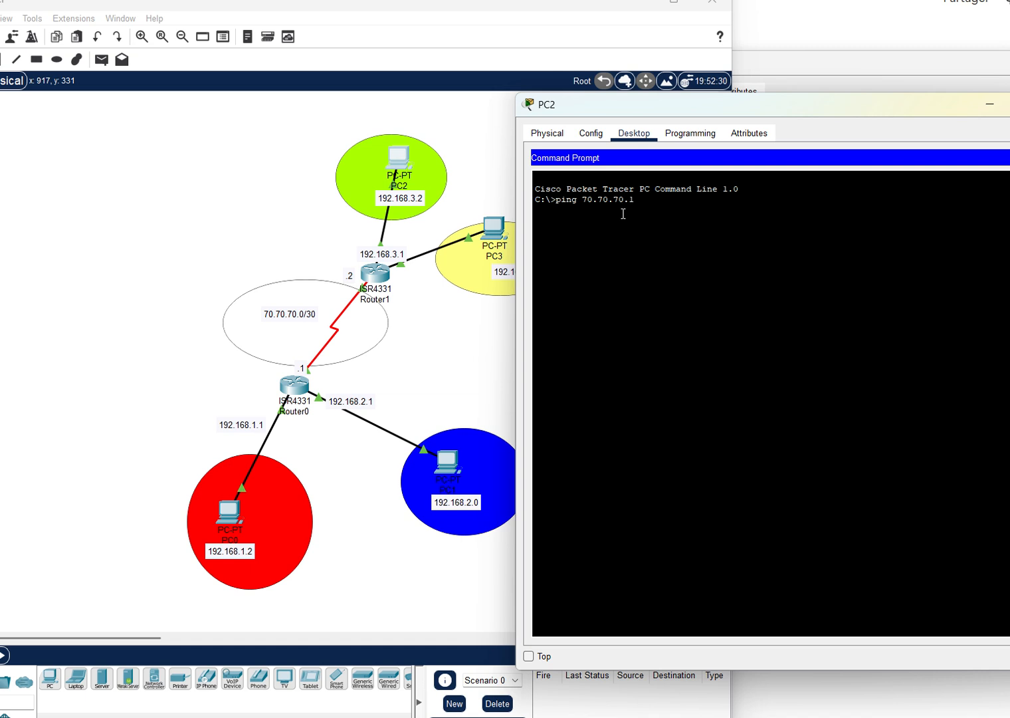
pyautogui.write('ping 70.70.70.1')
pyautogui.press('Return')
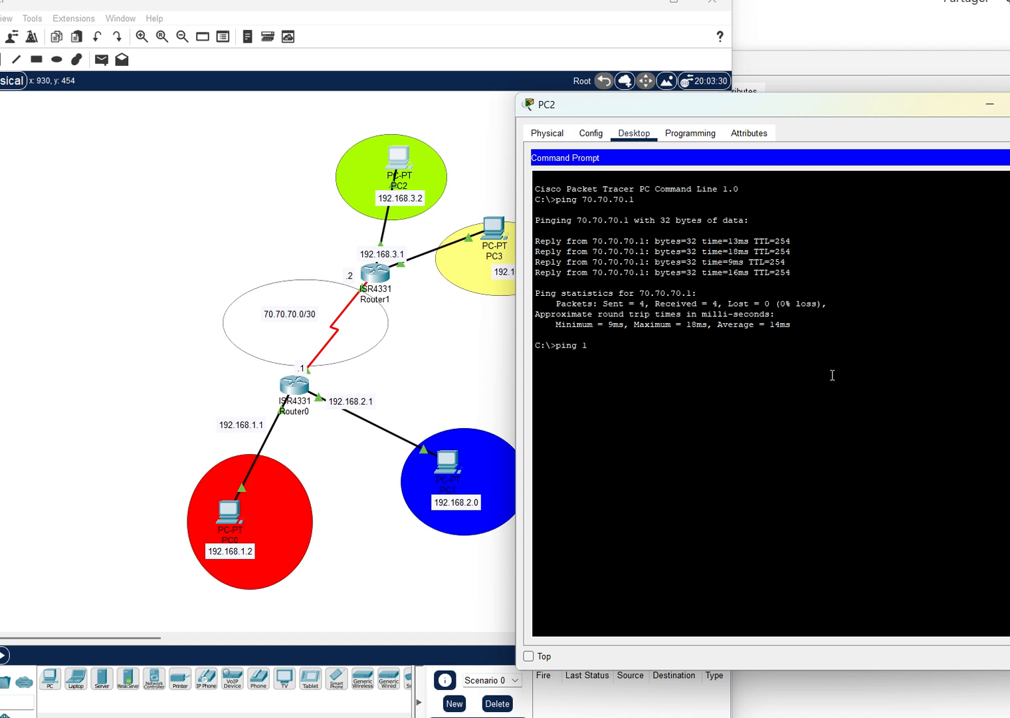
# - Ping PC0 at 192.168.1.2 from PC2 and examine the replies against the topology
pyautogui.write('168.1.2')
pyautogui.press('Return')
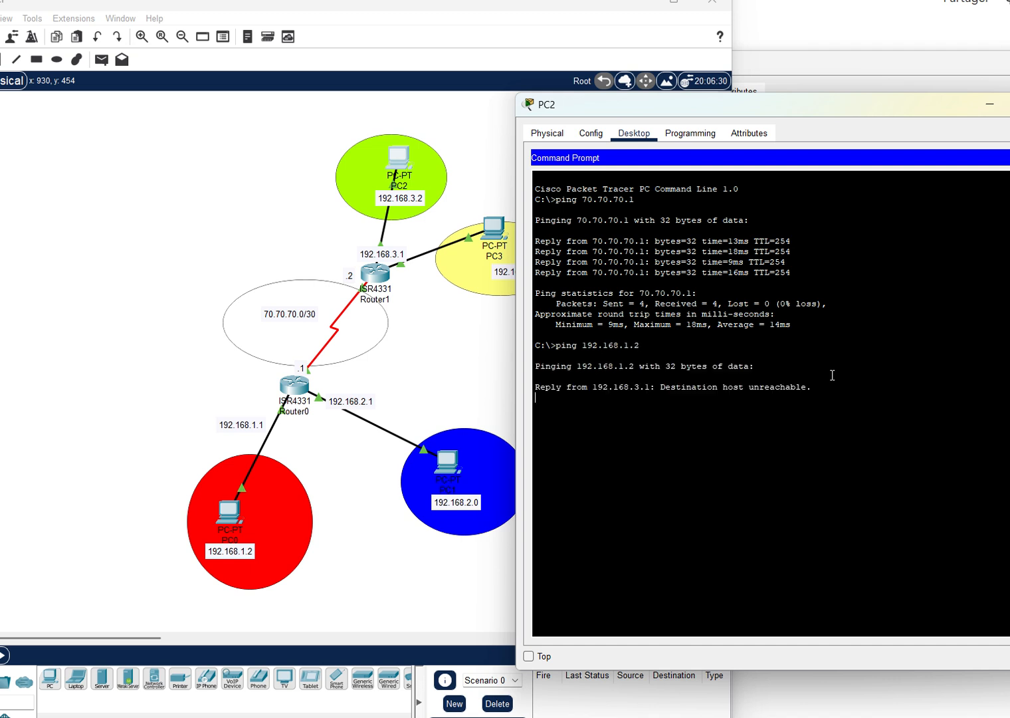
pyautogui.moveTo(819, 407); pyautogui.dragTo(524, 362)
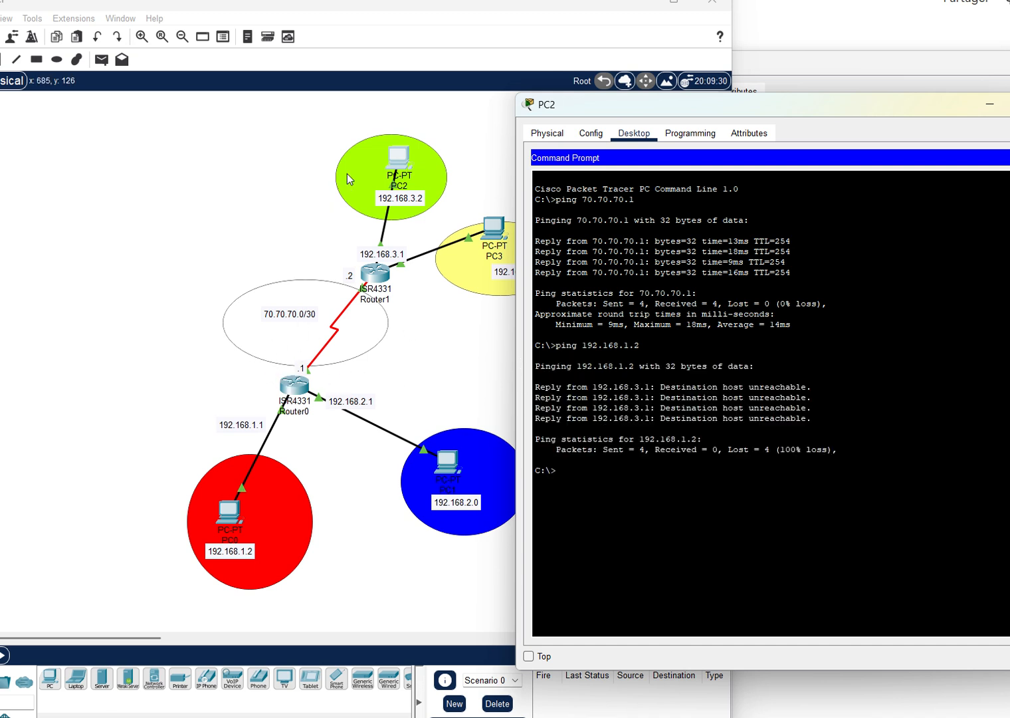
pyautogui.moveTo(304, 230); pyautogui.dragTo(432, 333)
pyautogui.click(510, 359)
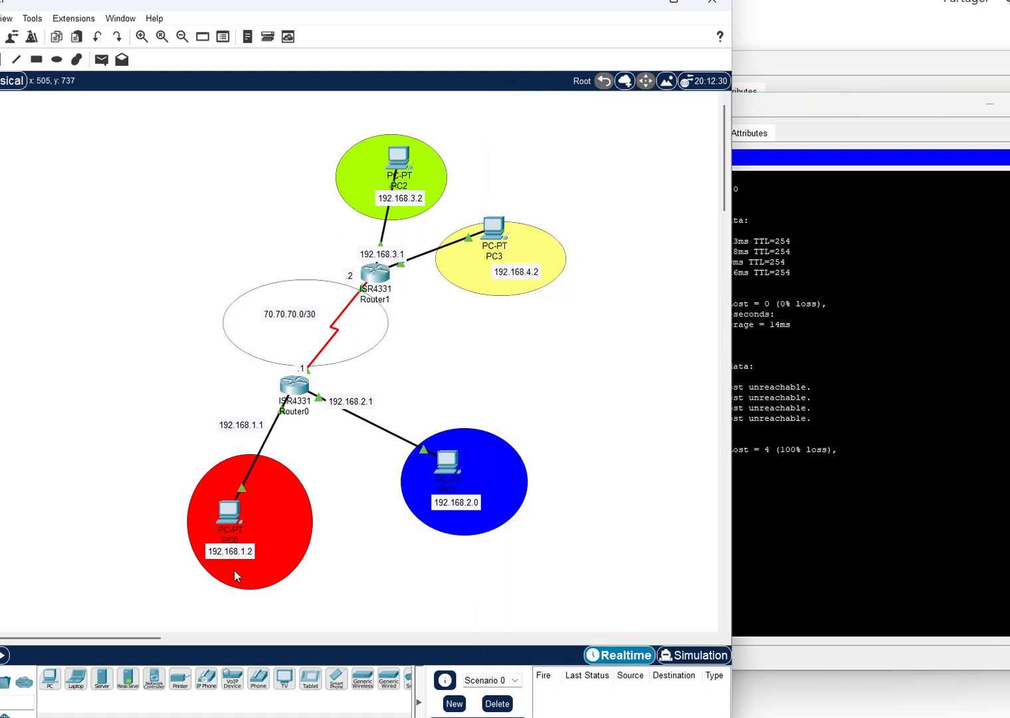
pyautogui.click(869, 508)
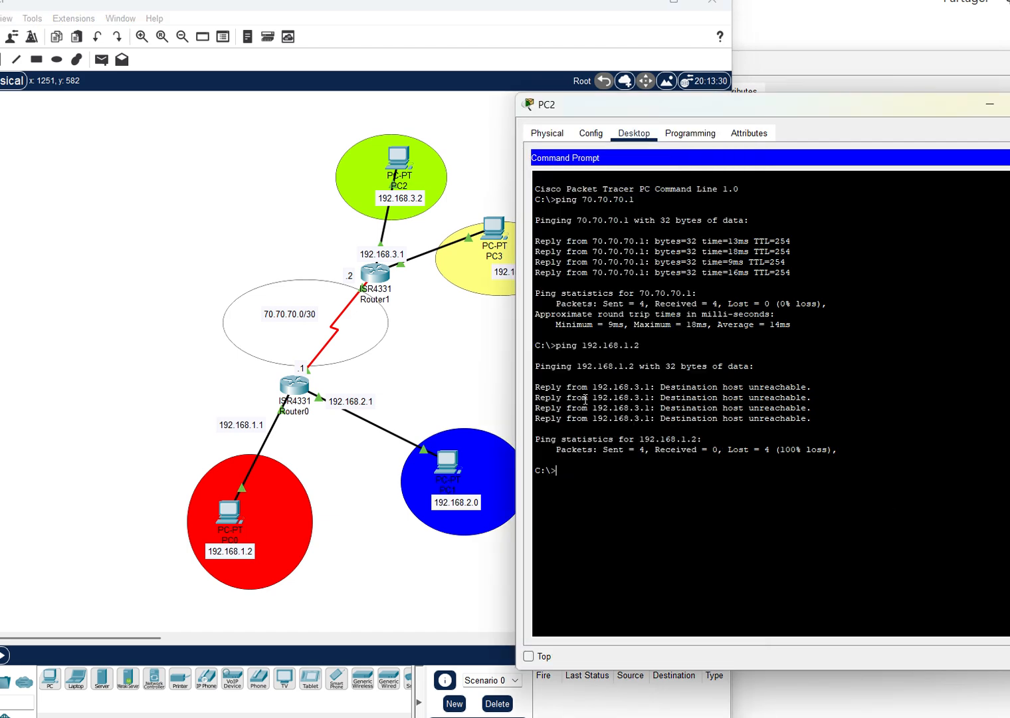
# - Open Router1's command line and enter global configuration mode with "en" and "conf t"
pyautogui.click(374, 277)
pyautogui.moveTo(496, 58); pyautogui.dragTo(27, 70)
pyautogui.press('Return')
pyautogui.press('Return')
pyautogui.press('Return')
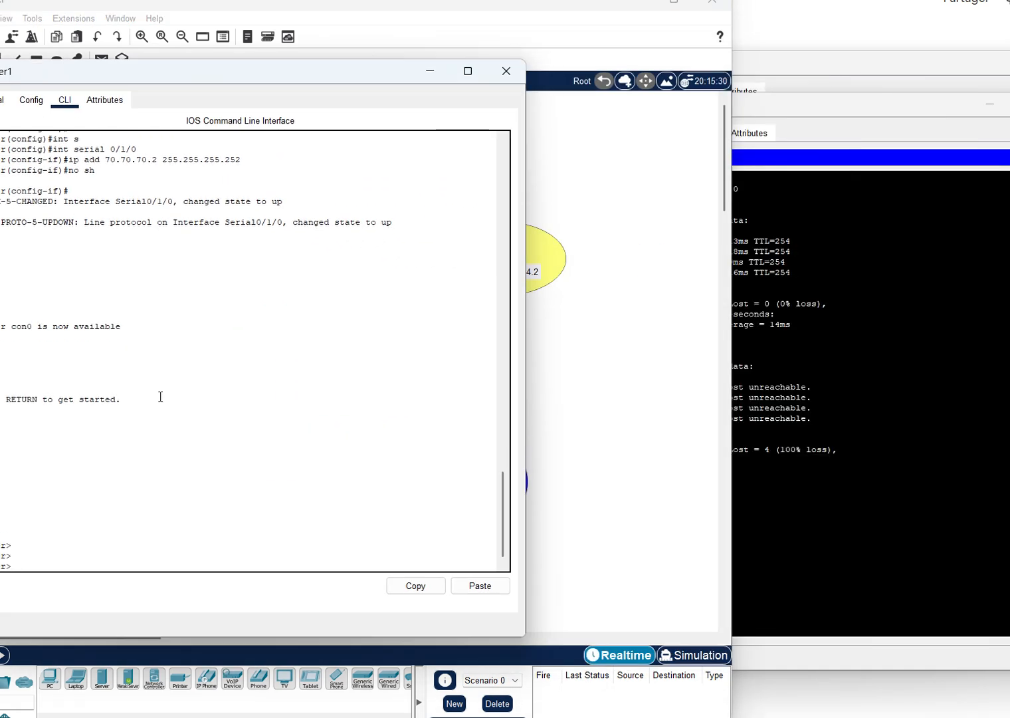
pyautogui.write('en')
pyautogui.press('Return')
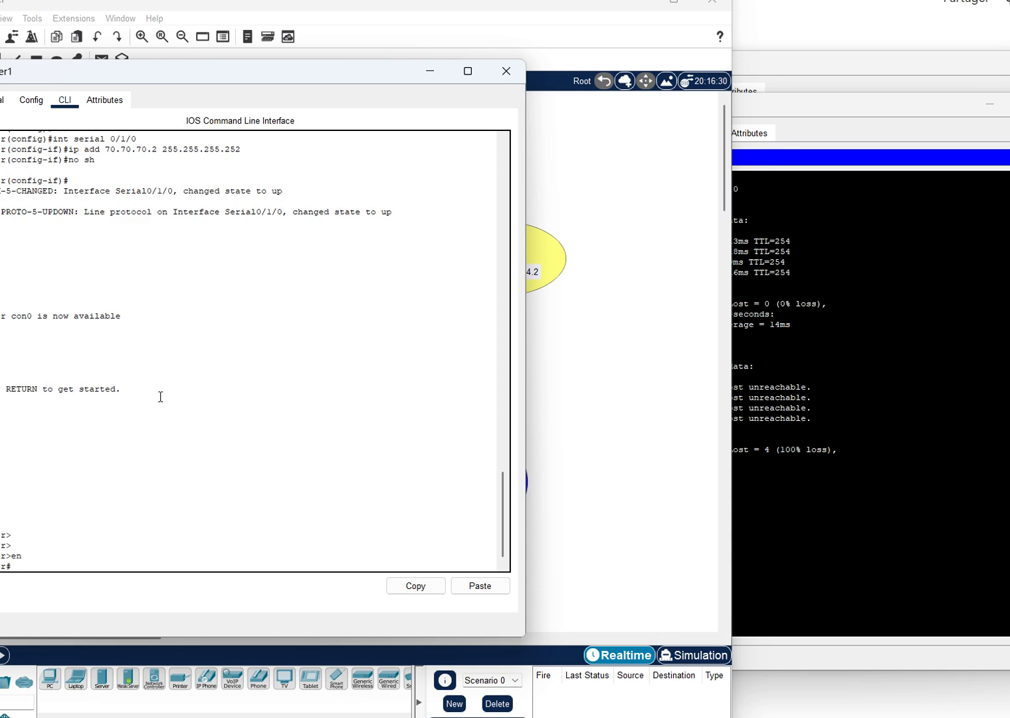
pyautogui.write('conf t')
pyautogui.press('Return')
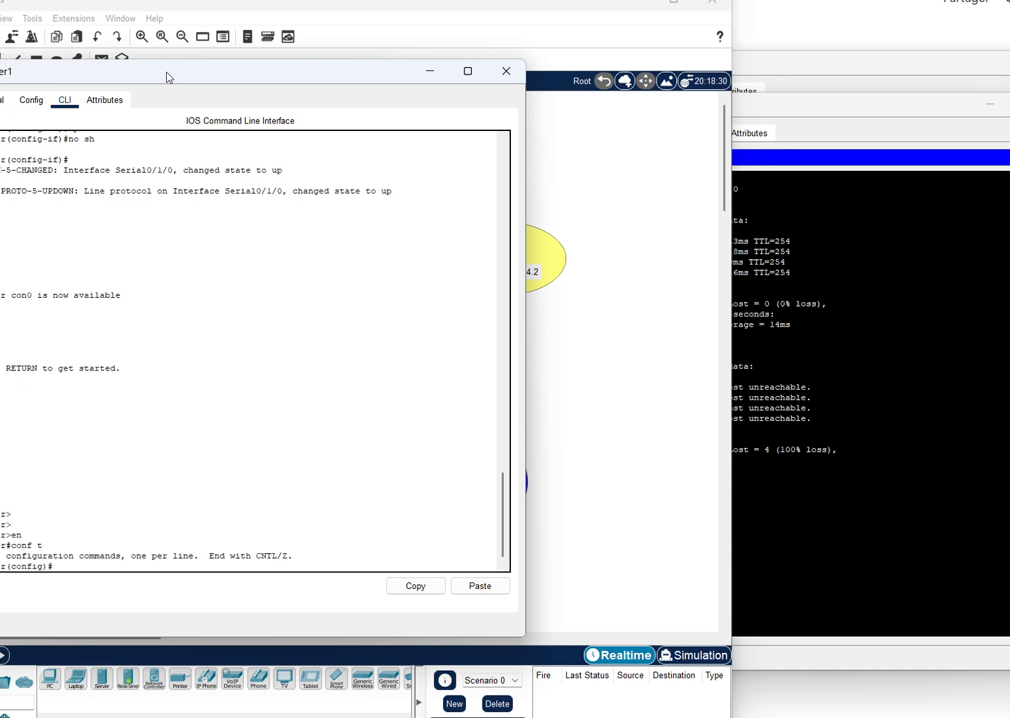
# - Add a static route on Router1 to 192.168.1.0 255.255.255.0 via next hop 70.70.70.1
pyautogui.moveTo(167, 72); pyautogui.dragTo(642, 51)
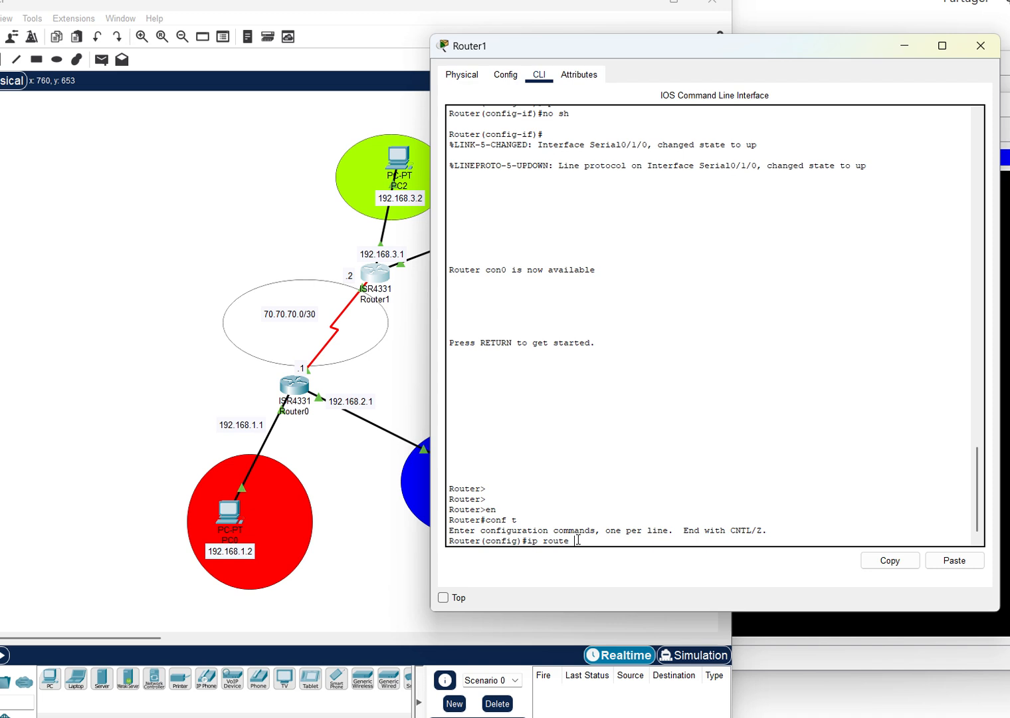
pyautogui.write('68.1.0 255.255.255.0')
pyautogui.click(386, 325)
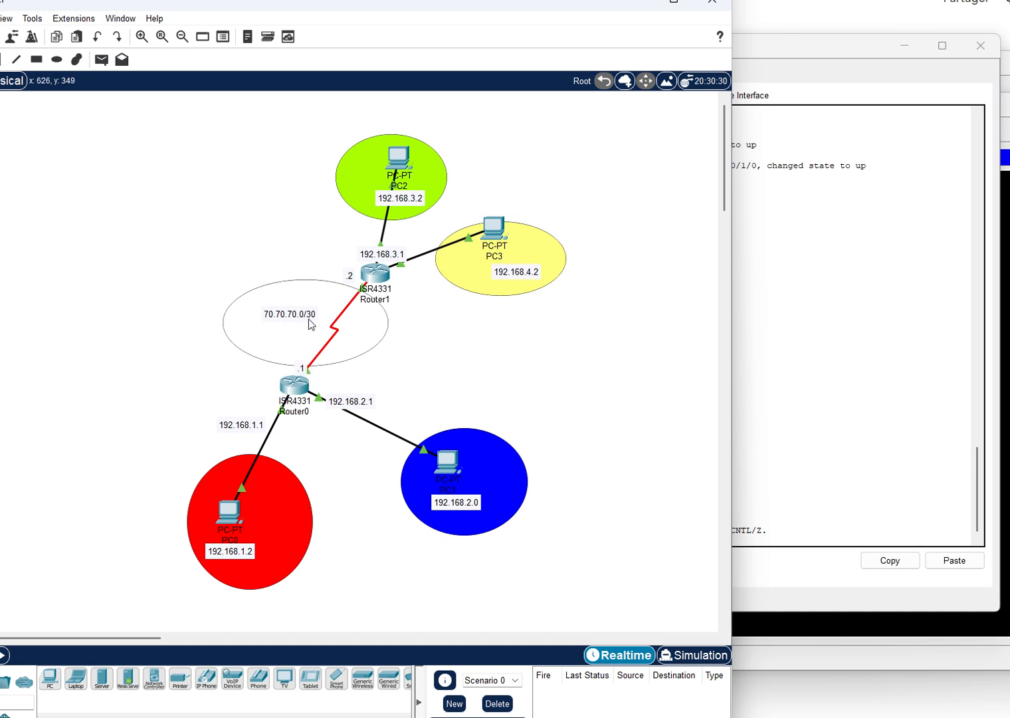
pyautogui.click(793, 444)
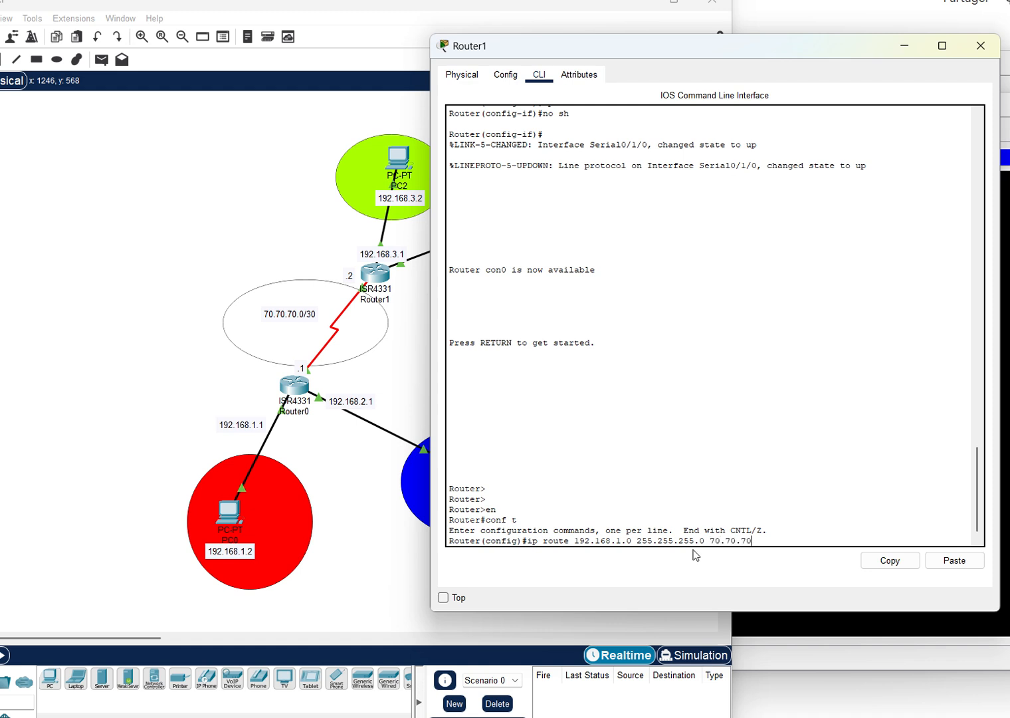
pyautogui.press('Return')
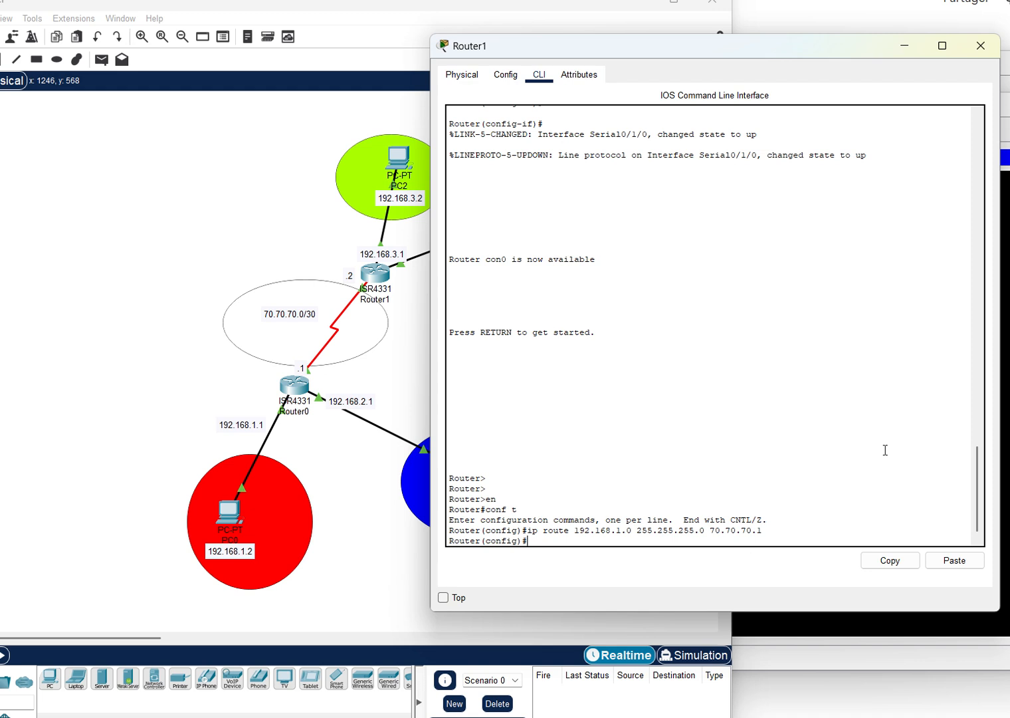
# - Return to PC2's command prompt, repeat the ping to PC0 at 192.168.1.2 and examine the replies
pyautogui.click(156, 208)
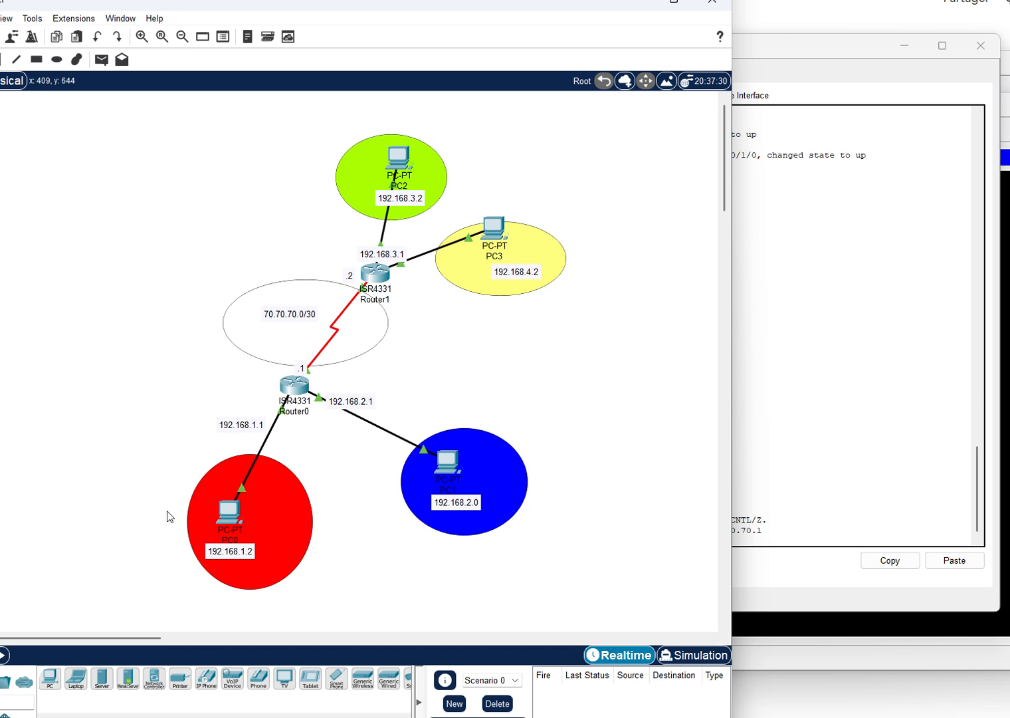
pyautogui.click(1006, 458)
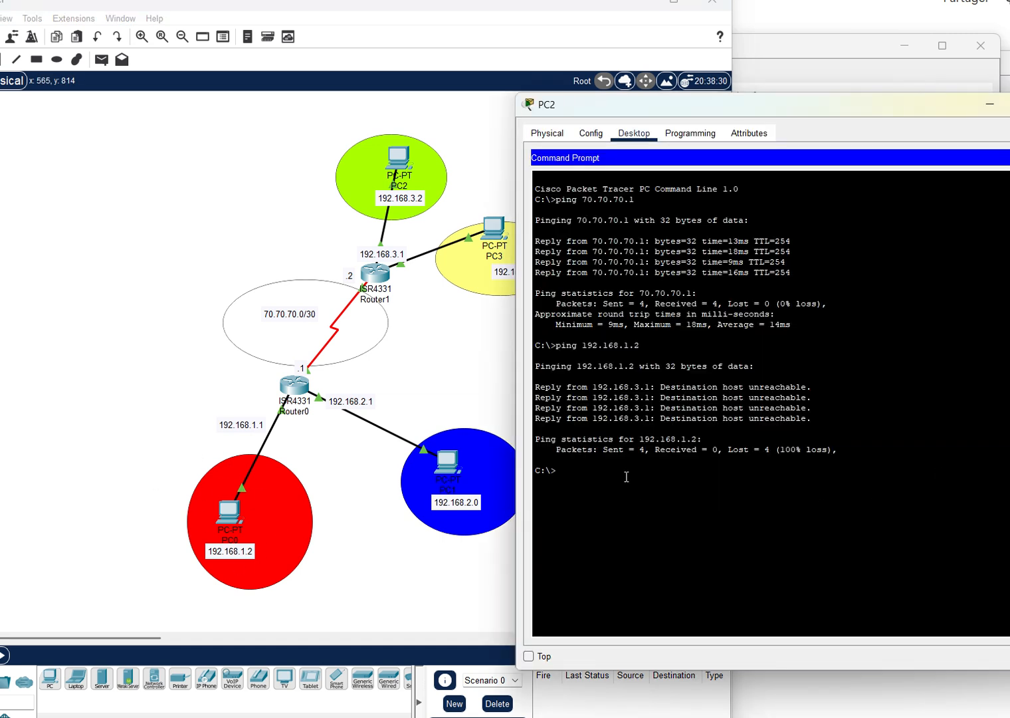
pyautogui.press('Up')
pyautogui.press('Return')
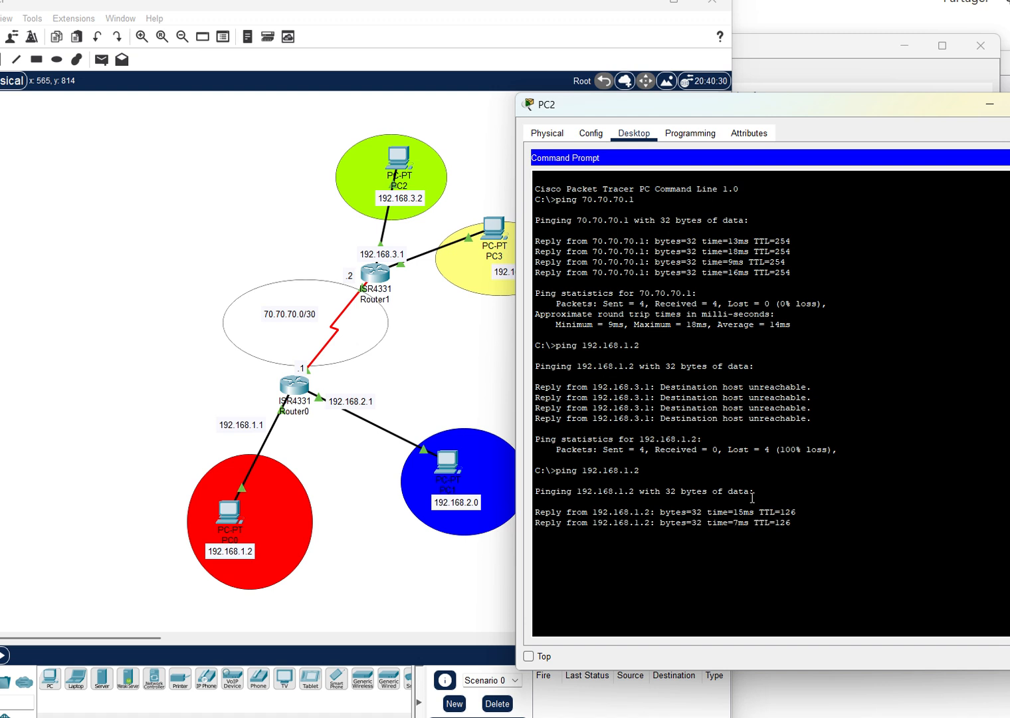
pyautogui.moveTo(707, 525); pyautogui.dragTo(521, 492)
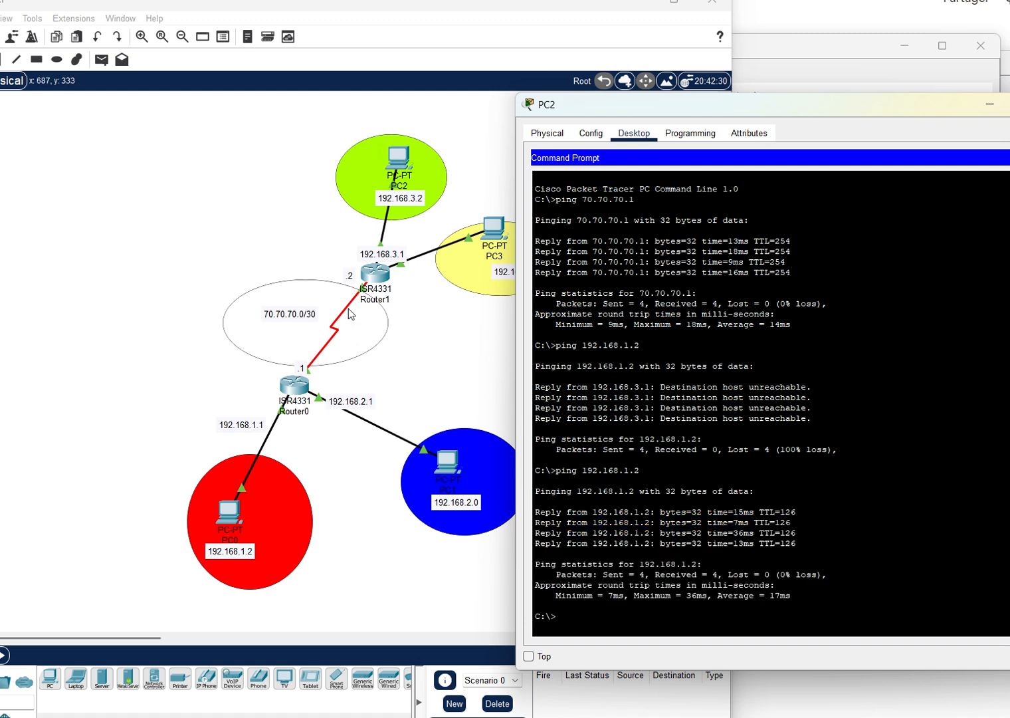
# - Correct the address label beneath PC1 in the topology to 192.168.2.2
pyautogui.click(599, 604)
pyautogui.press('Up')
pyautogui.click(480, 497)
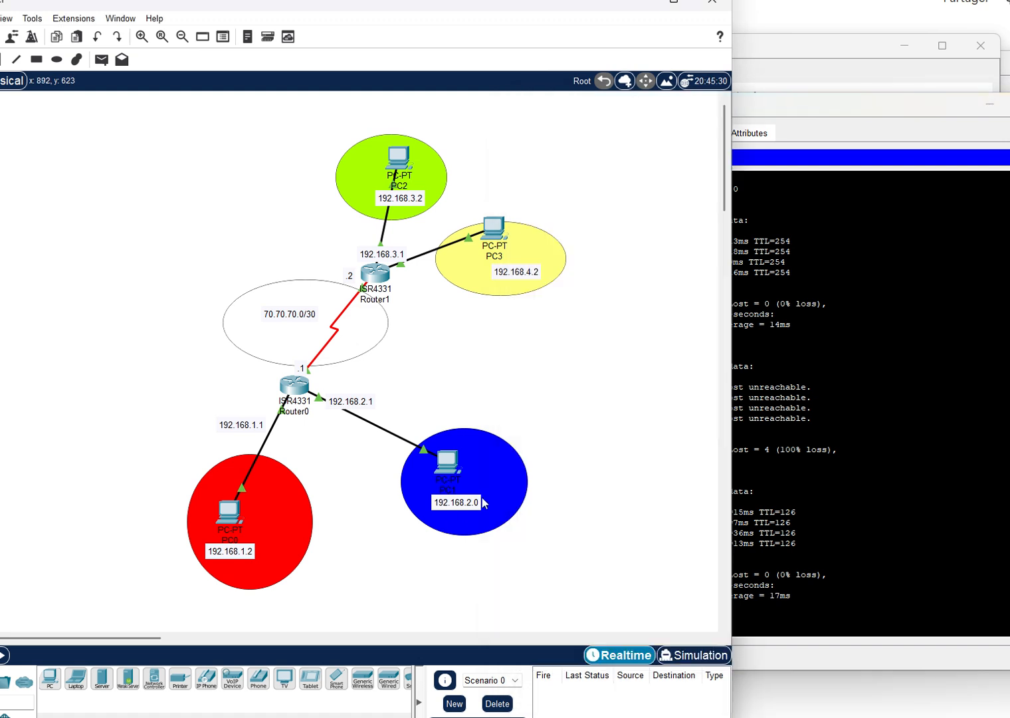
pyautogui.doubleClick(476, 499)
pyautogui.tripleClick(476, 499)
pyautogui.click(484, 500)
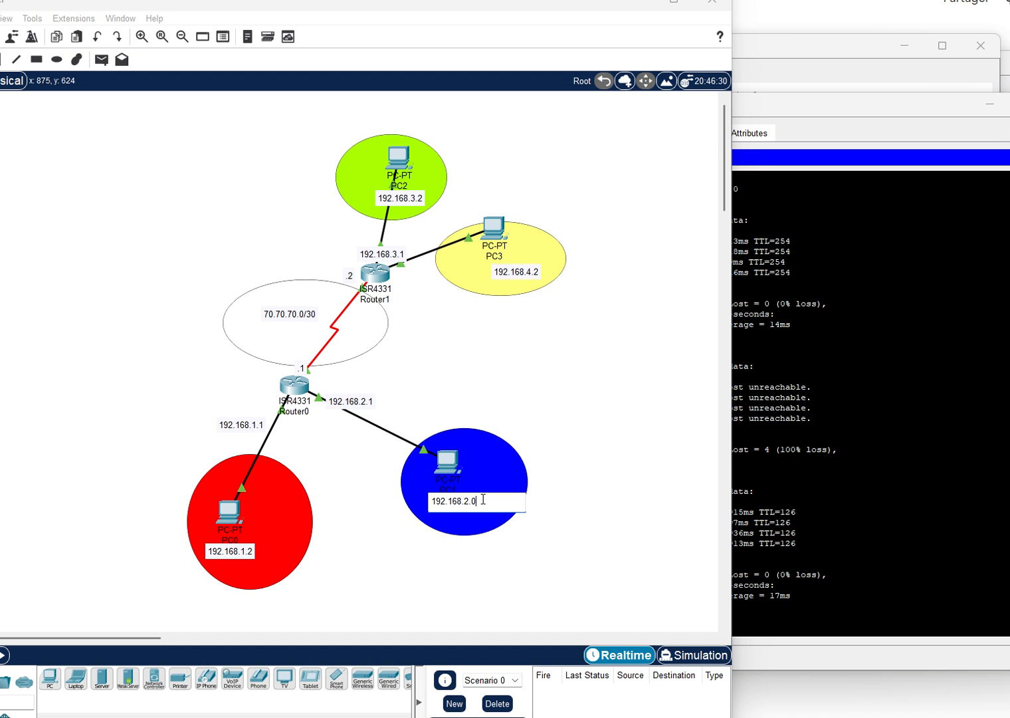
pyautogui.write('2')
pyautogui.click(597, 458)
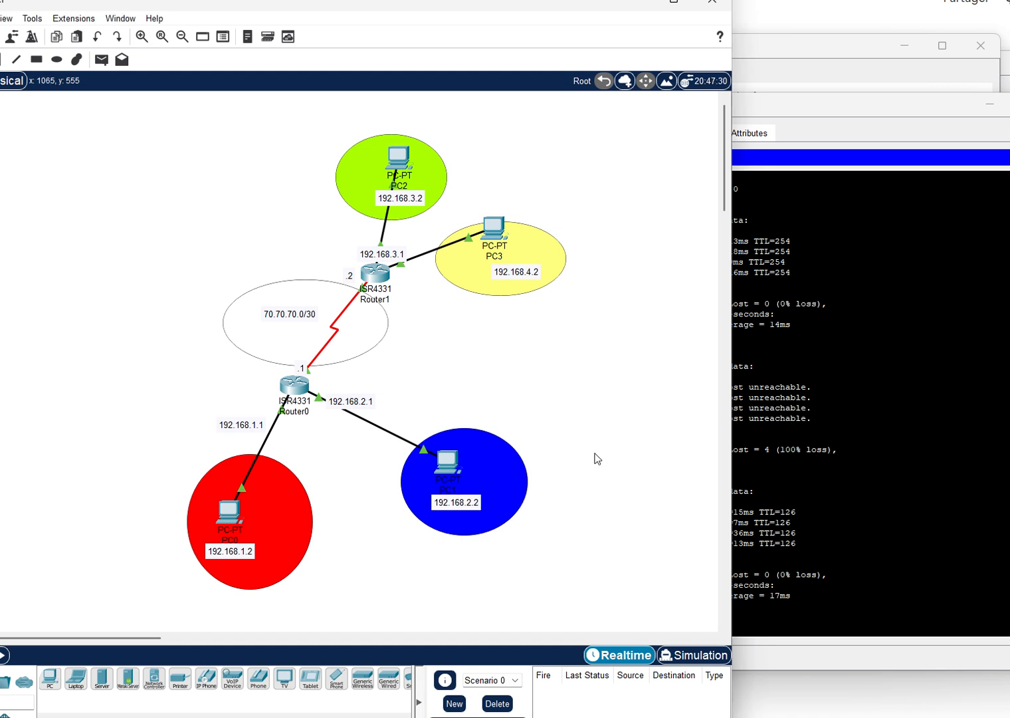
# - Ping PC1 at 192.168.2.2 from PC2 and arrange Router1's command line beside PC2's command prompt
pyautogui.click(775, 584)
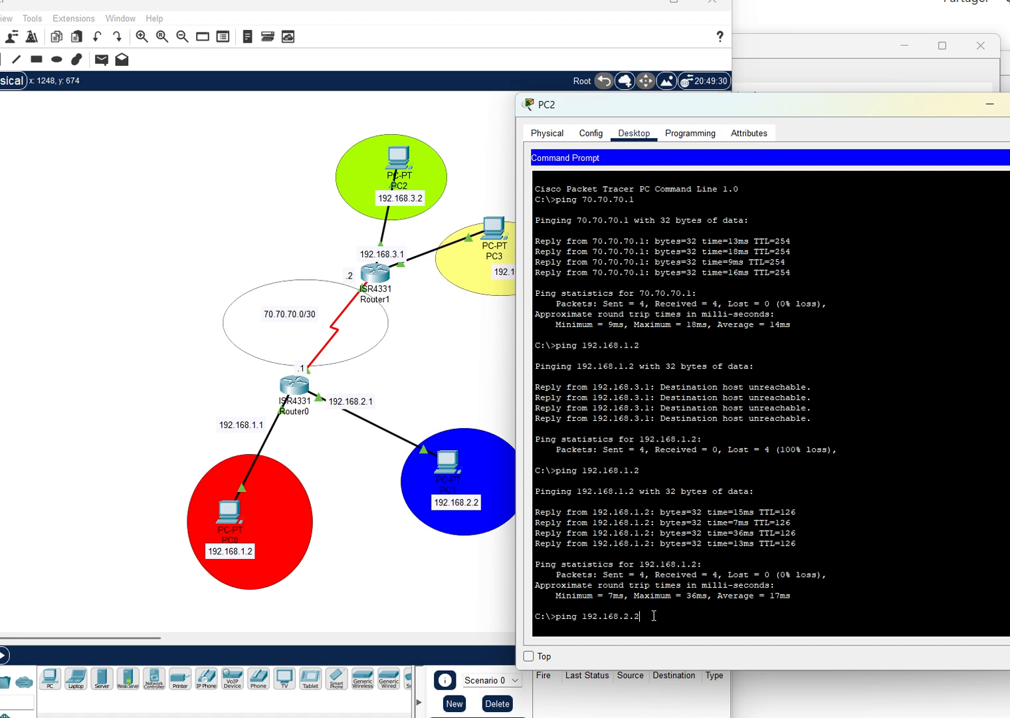
pyautogui.press('Return')
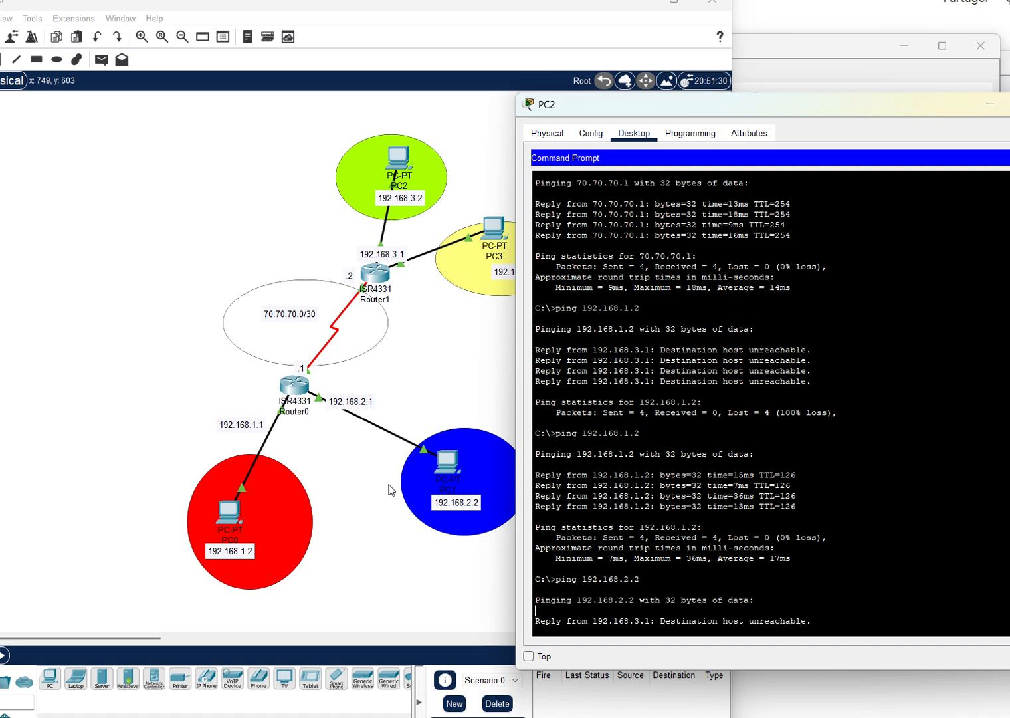
pyautogui.click(376, 278)
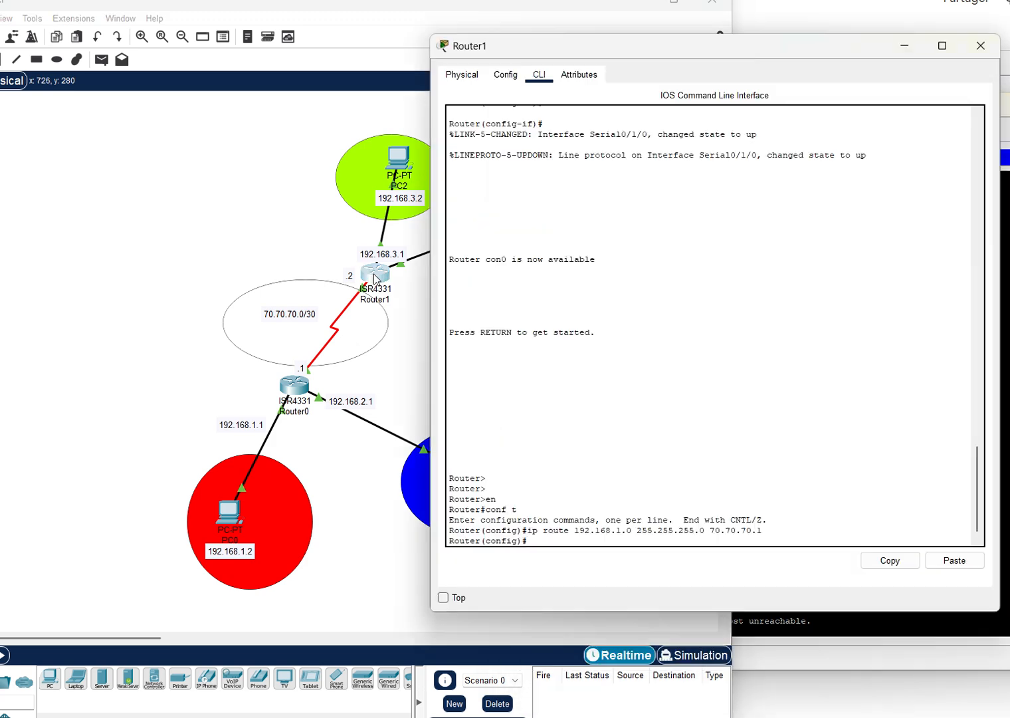
pyautogui.moveTo(633, 54); pyautogui.dragTo(42, 58)
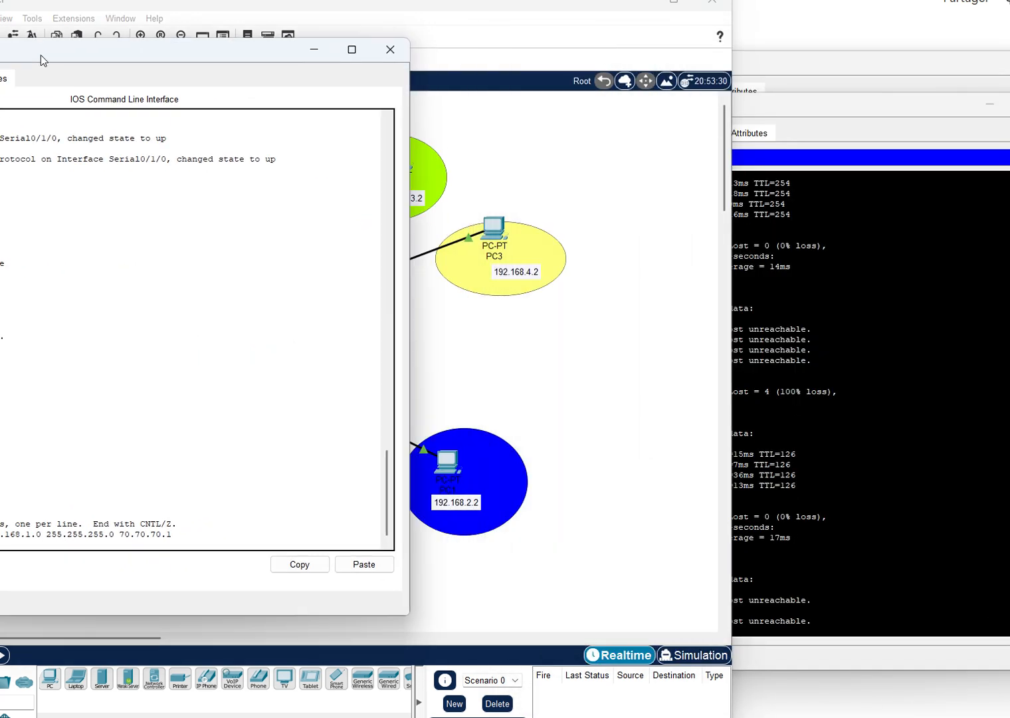
pyautogui.click(889, 349)
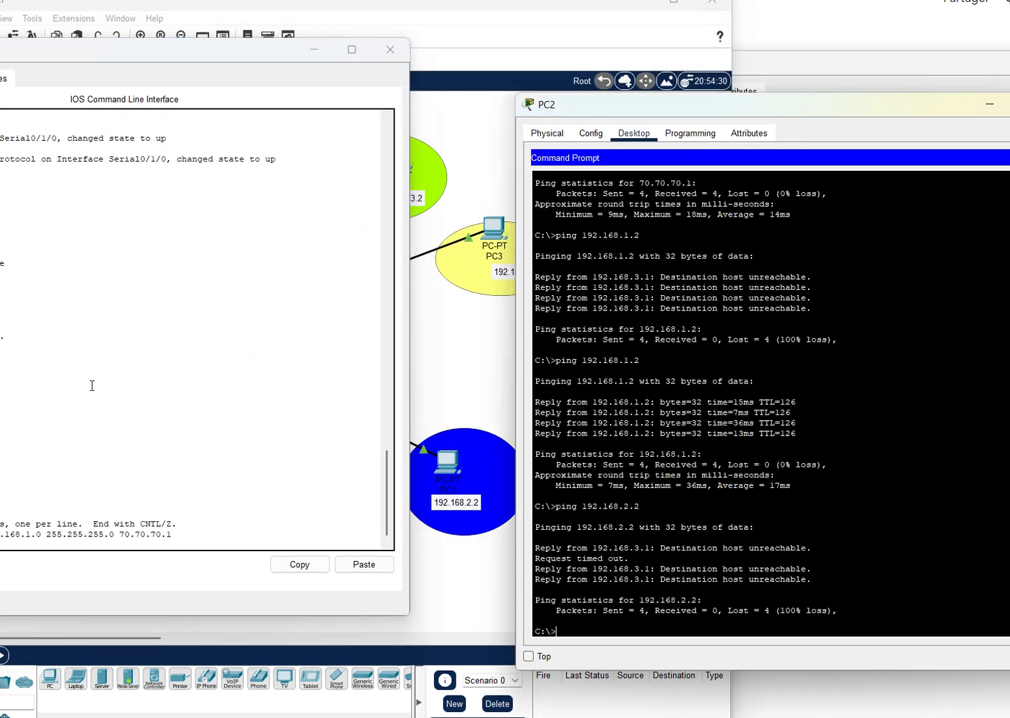
pyautogui.moveTo(65, 55); pyautogui.dragTo(231, 58)
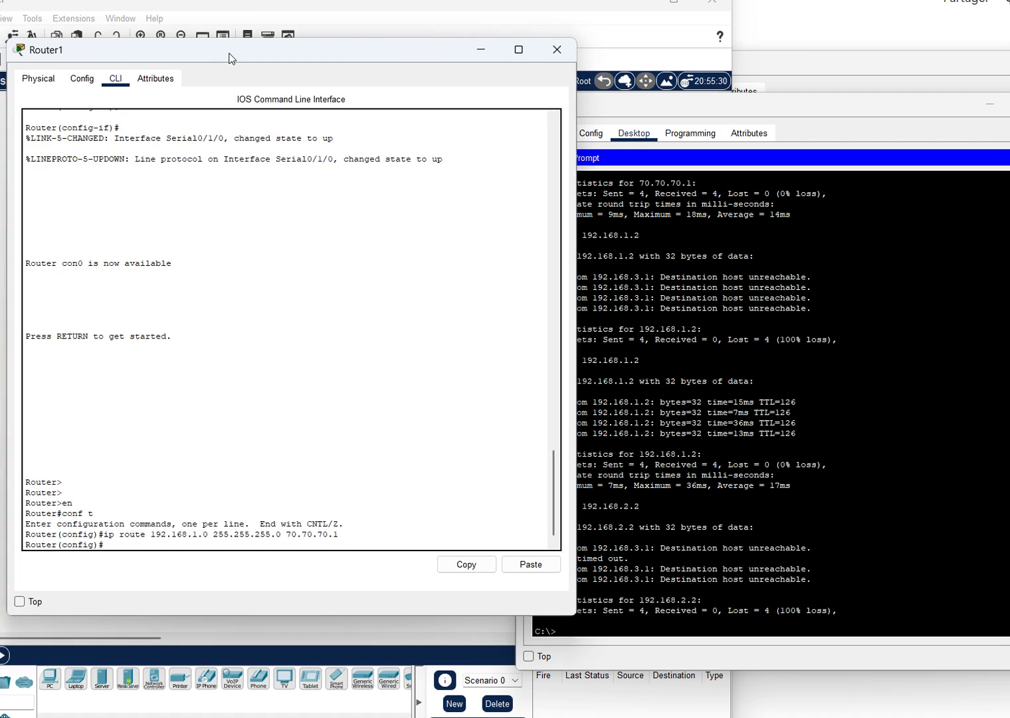
pyautogui.moveTo(631, 107); pyautogui.dragTo(649, 65)
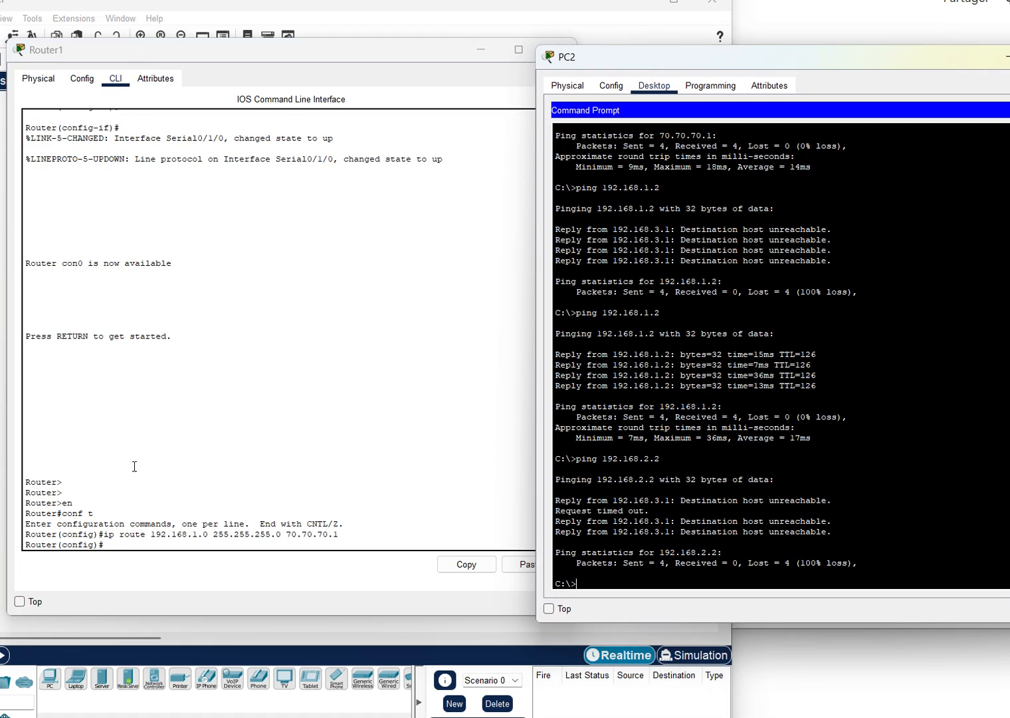
# - Write the Router1 command for a static route to 192.168.2.0 255.255.255.0 via next hop 70.70.70.1, without submitting it
pyautogui.click(126, 540)
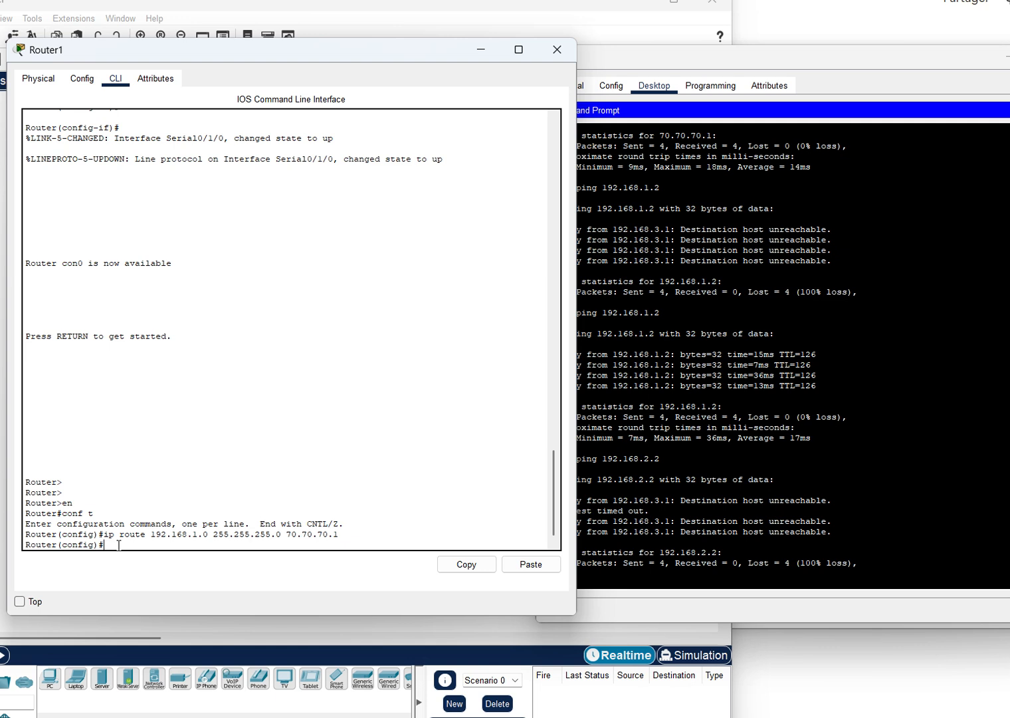
pyautogui.press('Up')
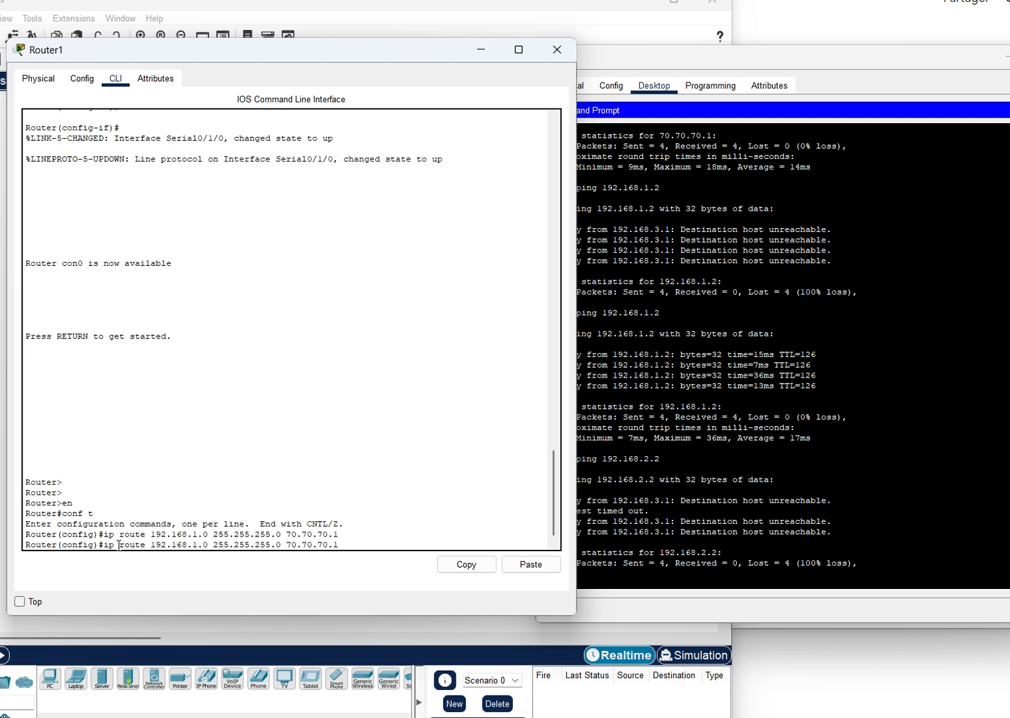
pyautogui.press('BackSpace')
pyautogui.write('2')
pyautogui.tripleClick(133, 539)
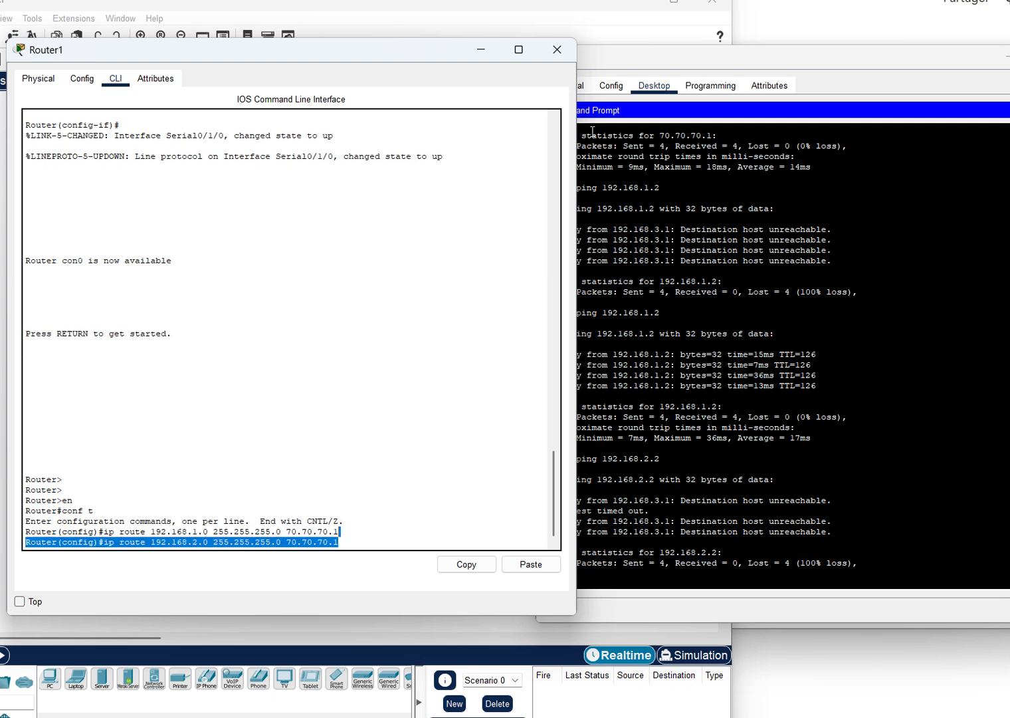
# - Run the ping to PC1 at 192.168.2.2 again from PC2's command prompt
pyautogui.click(690, 575)
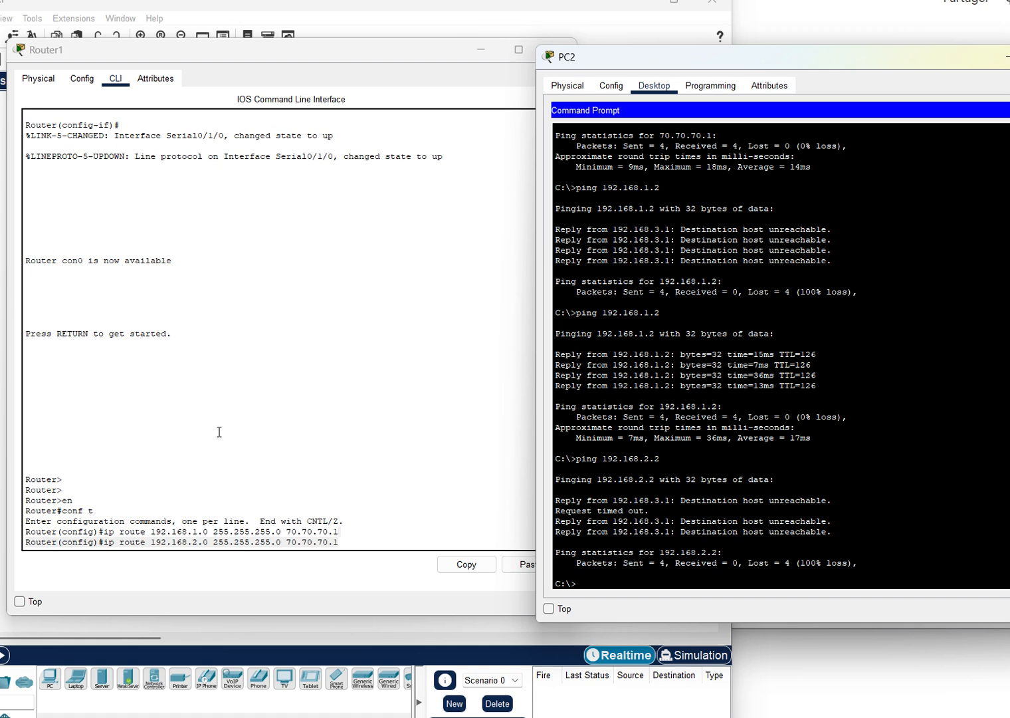
pyautogui.click(716, 573)
pyautogui.press('Return')
pyautogui.press('Up')
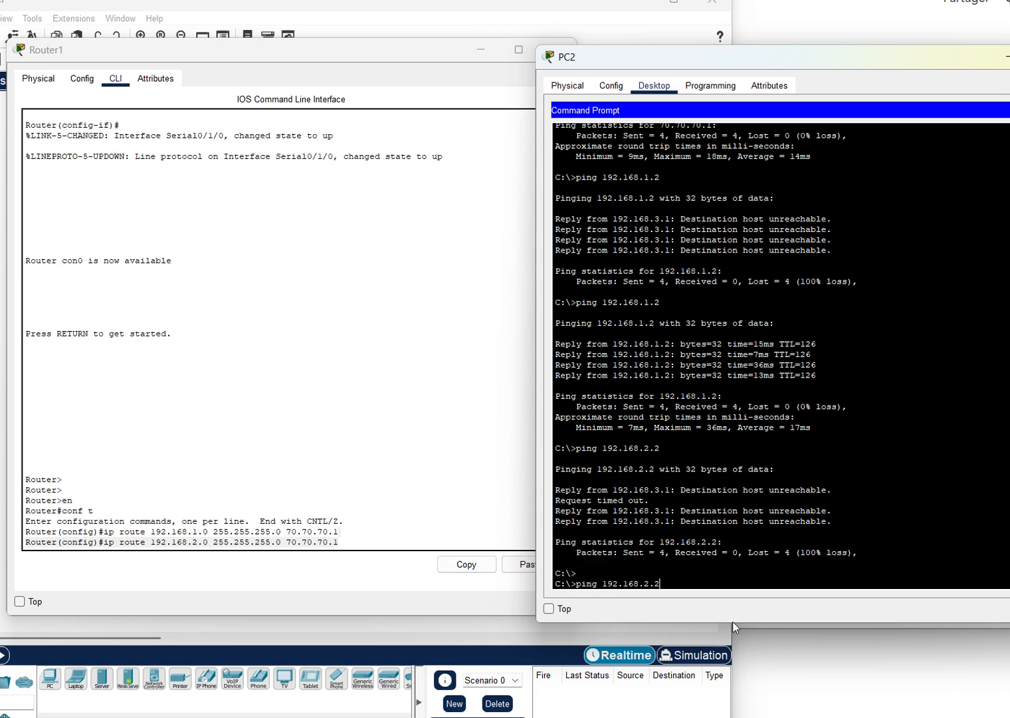
pyautogui.press('Return')
# - Submit the pending 192.168.2.0 static route on Router1 and compare it with the ping replies on PC2
pyautogui.click(408, 531)
pyautogui.press('Return')
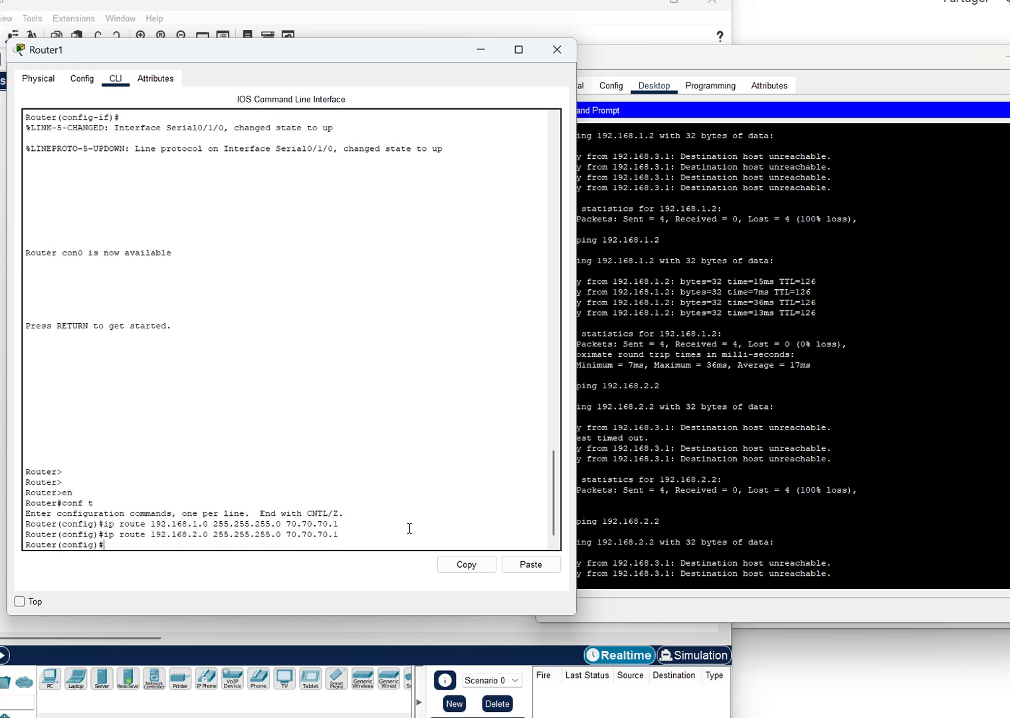
pyautogui.click(846, 566)
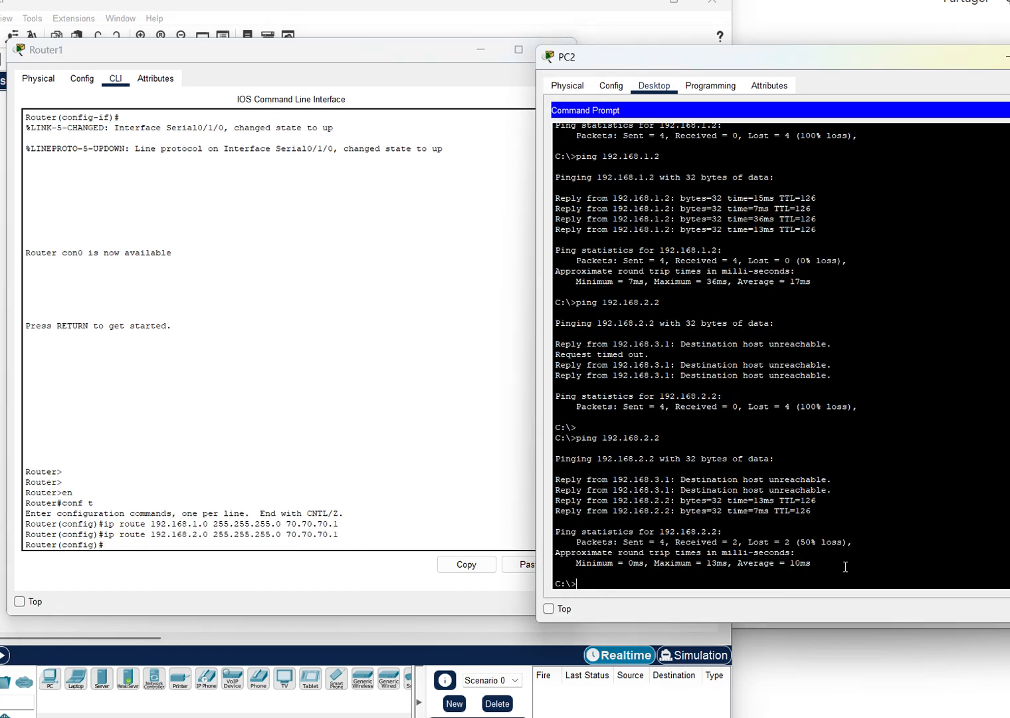
pyautogui.moveTo(831, 490); pyautogui.dragTo(560, 480)
pyautogui.click(339, 534)
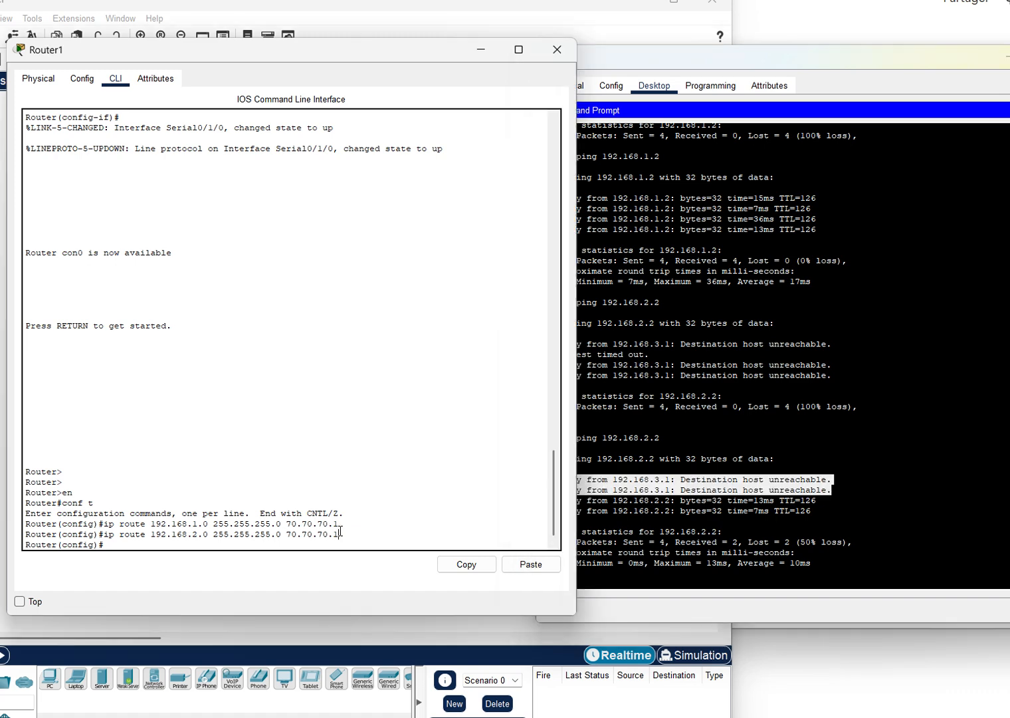
pyautogui.moveTo(339, 534); pyautogui.dragTo(90, 535)
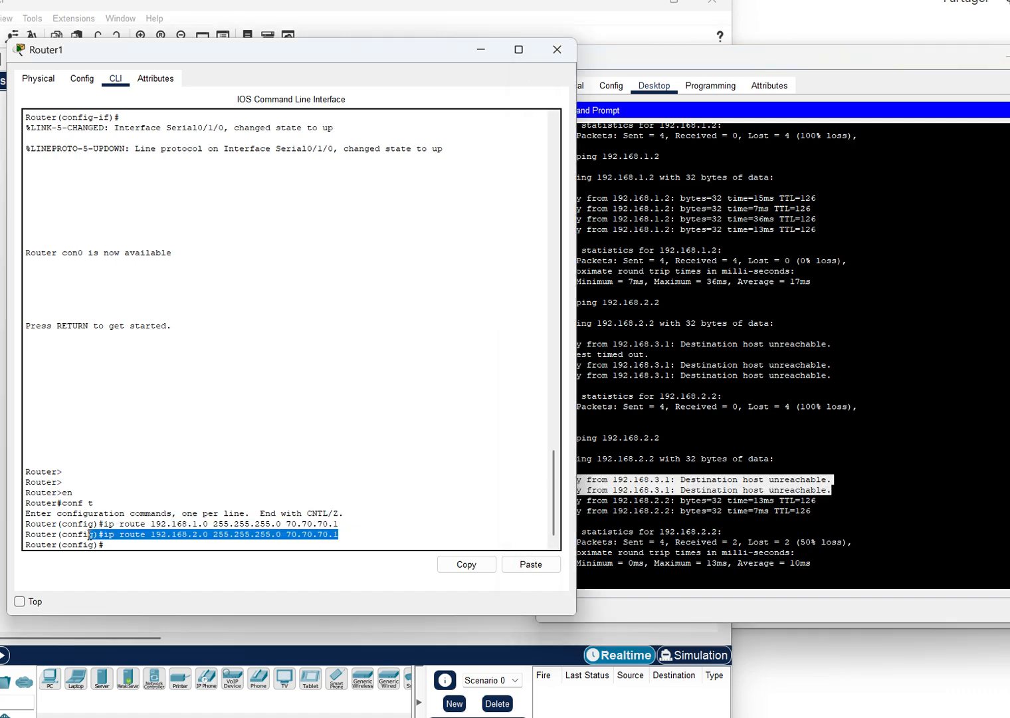
pyautogui.click(709, 528)
pyautogui.moveTo(827, 514); pyautogui.dragTo(533, 487)
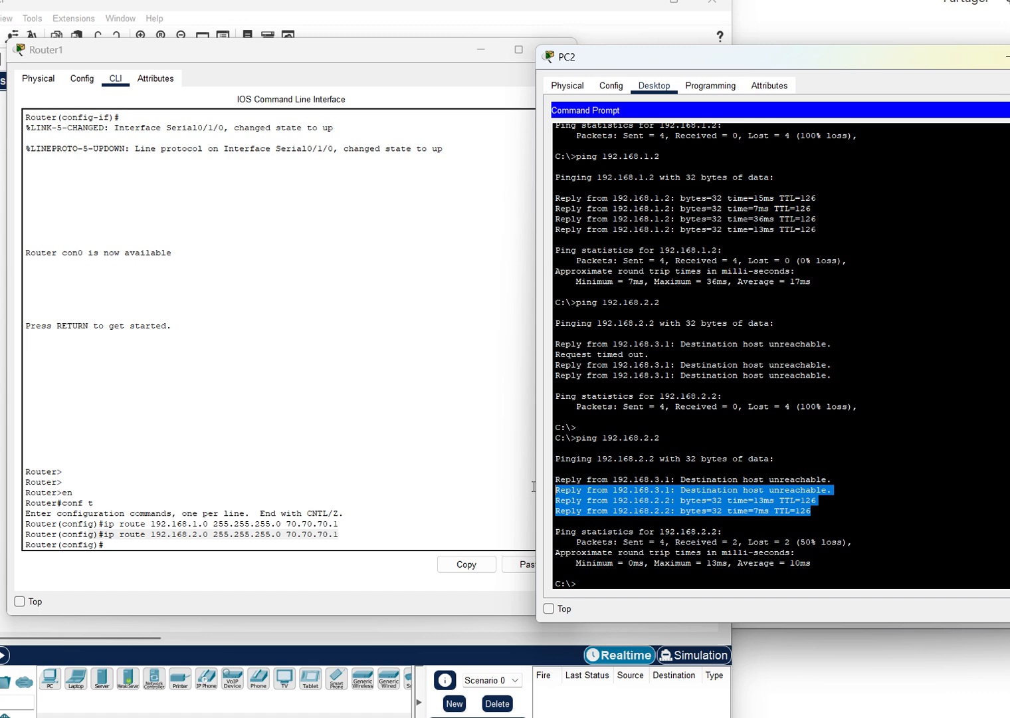
# - Repeat the ping from PC2 to 192.168.2.2 with the new Router1 route in place
pyautogui.click(625, 586)
pyautogui.press('Up')
pyautogui.press('Return')
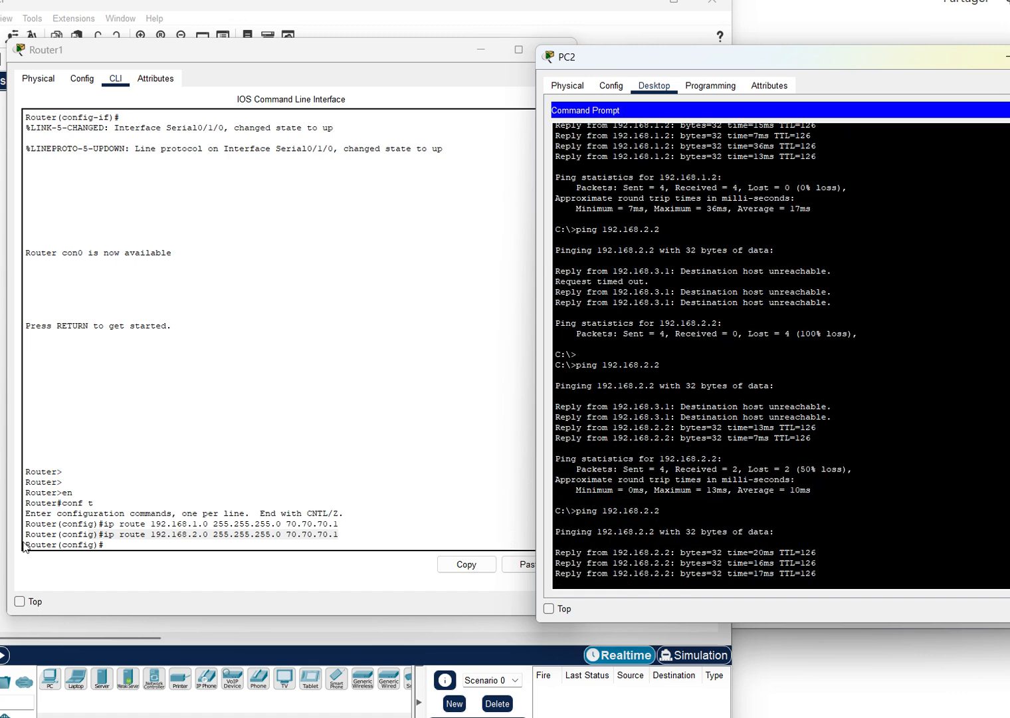
# - Add a third 4331 router to the topology, in the empty area to the left of Router1
pyautogui.click(272, 25)
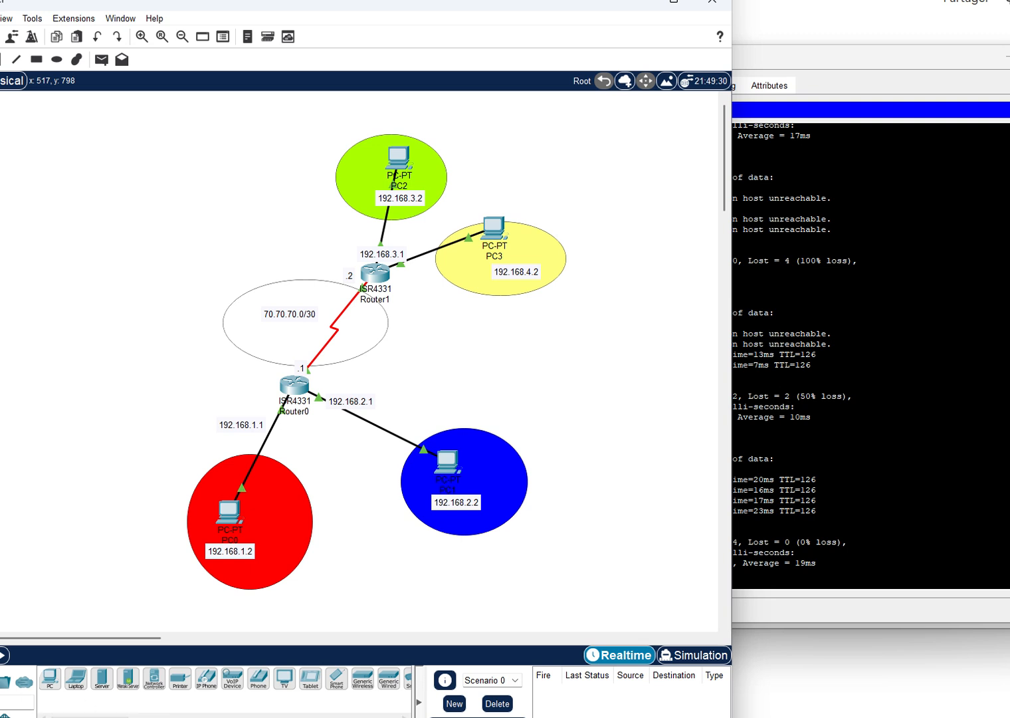
pyautogui.click(0, 683)
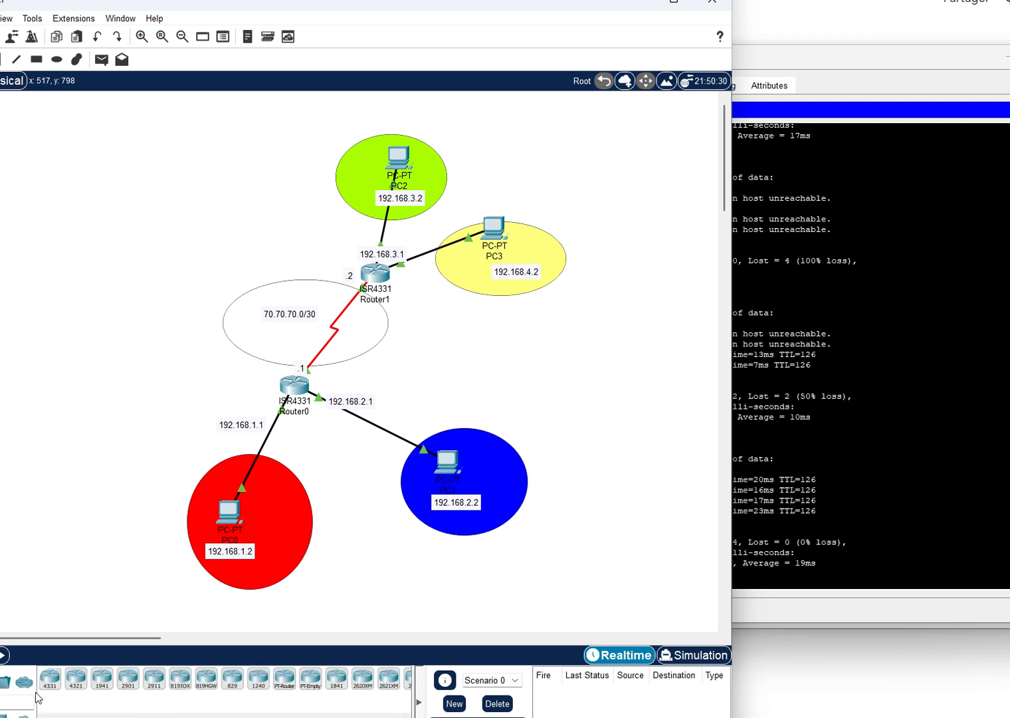
pyautogui.click(49, 684)
pyautogui.click(163, 282)
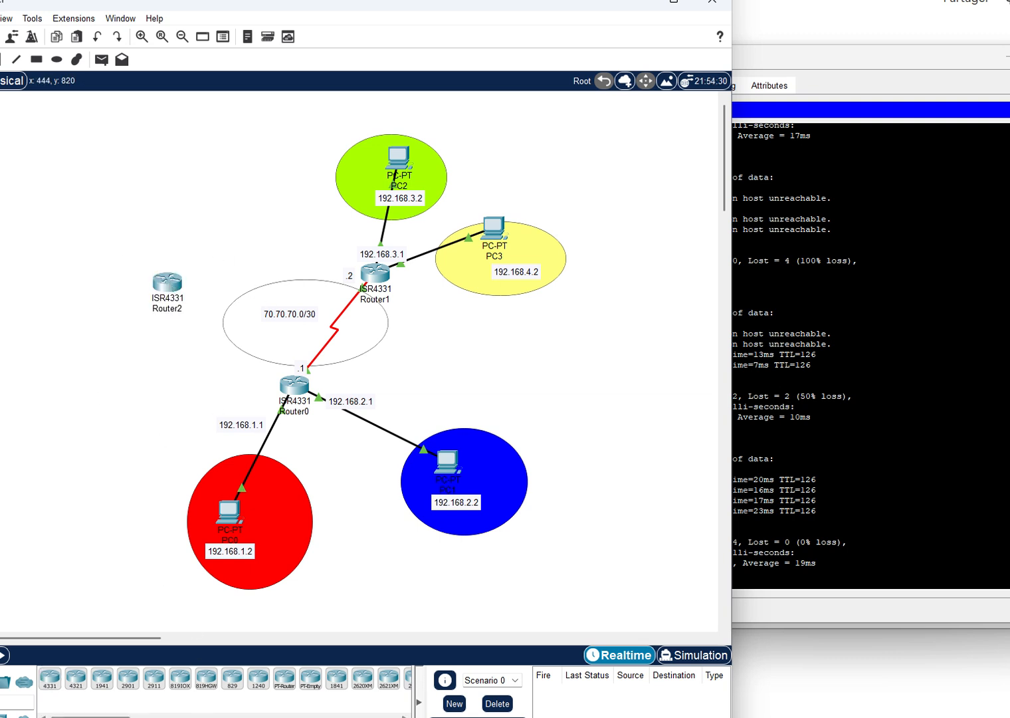
# - Add two PCs near Router2, one above and one below it on its left side
pyautogui.click(0, 682)
pyautogui.click(51, 683)
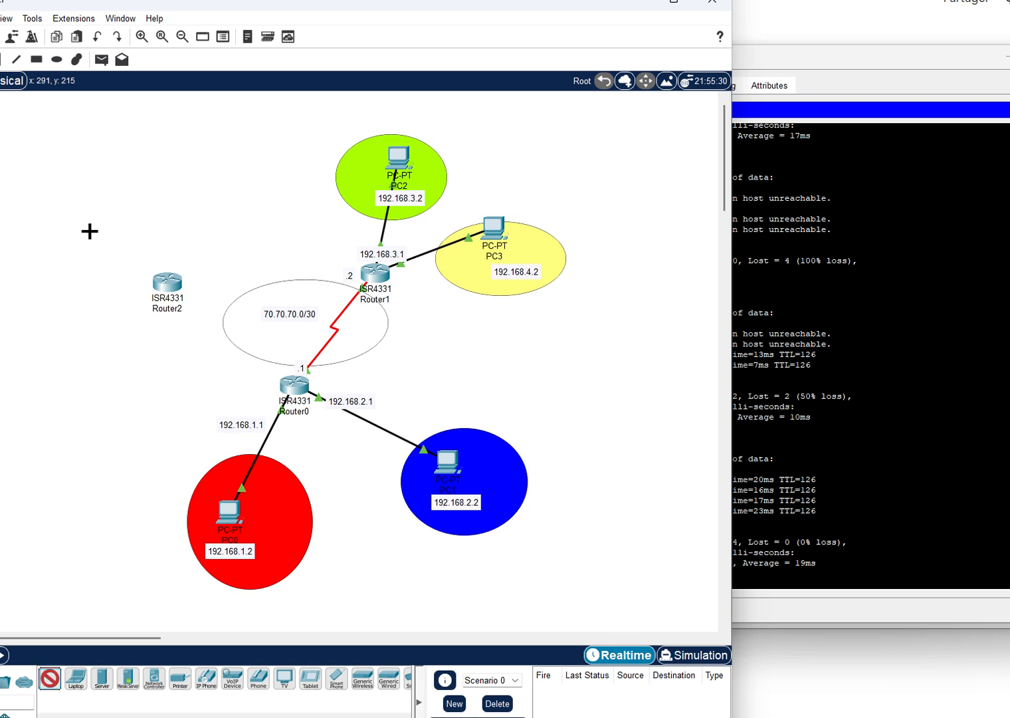
pyautogui.click(85, 165)
pyautogui.click(49, 673)
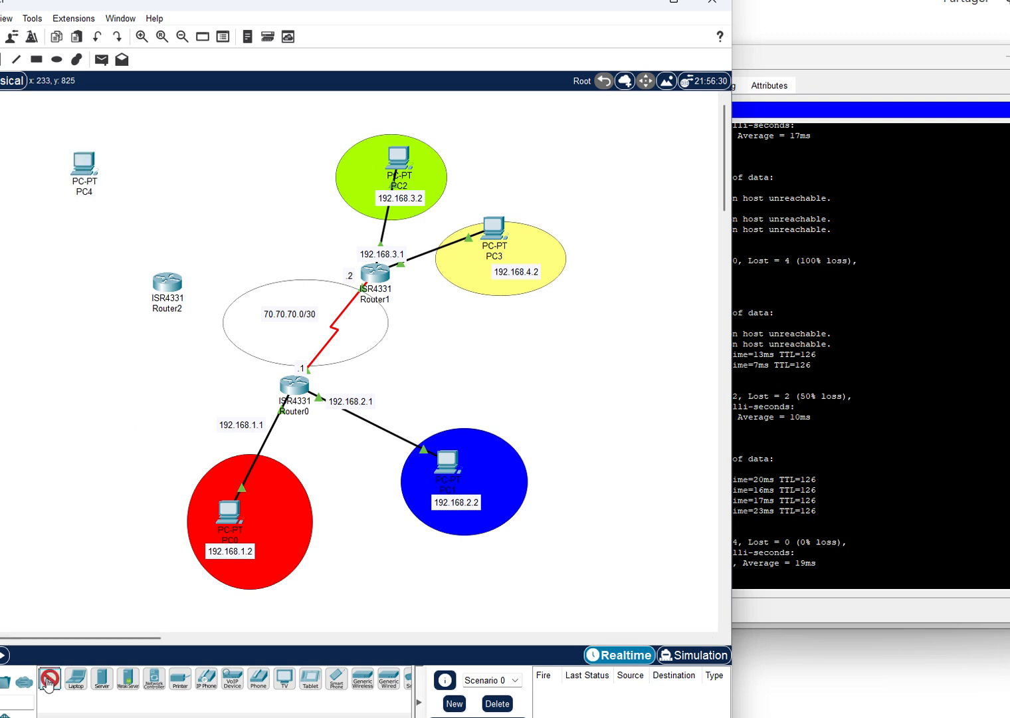
pyautogui.click(29, 359)
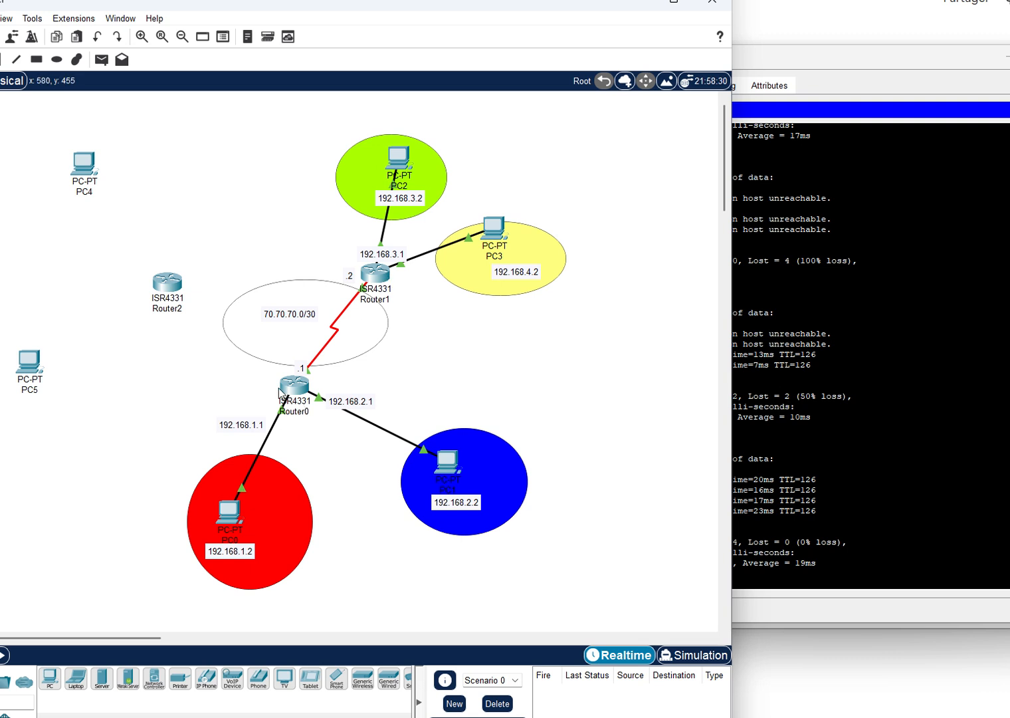